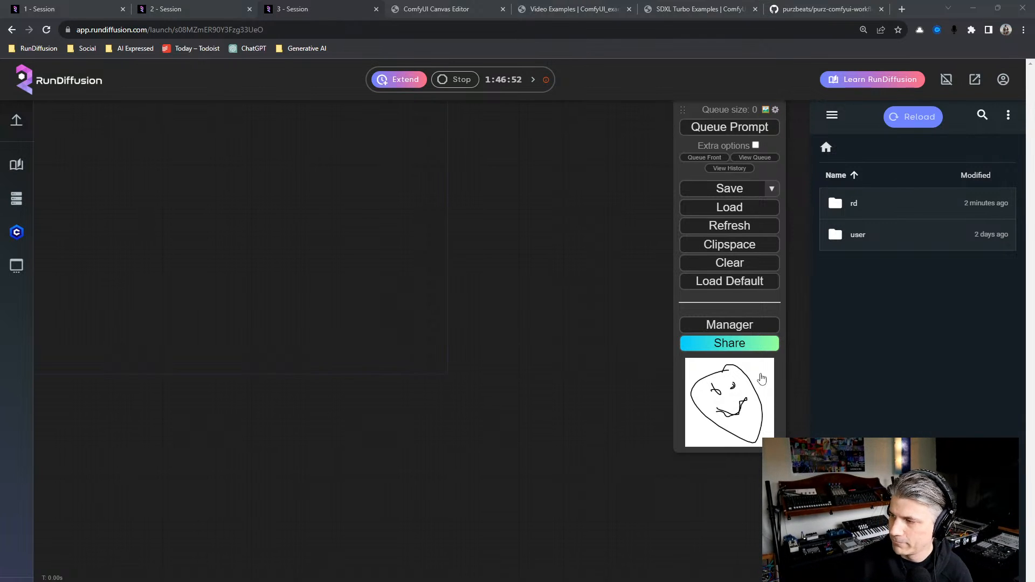
Step: Move the queue menu lower on the canvas and hide the file browser in the third session
left_click_drag(761, 379, 793, 402)
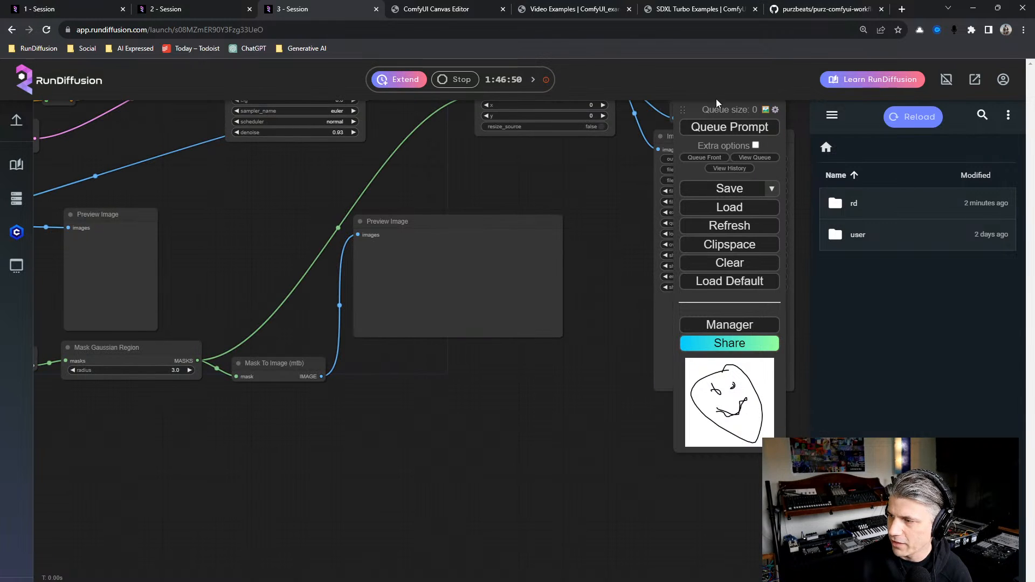
left_click_drag(720, 107, 724, 260)
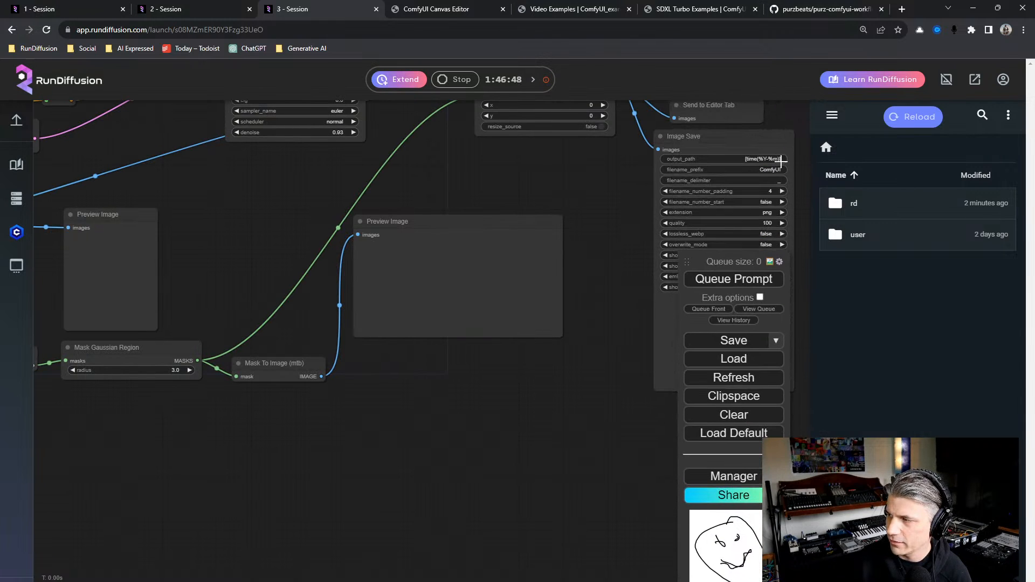
left_click(946, 81)
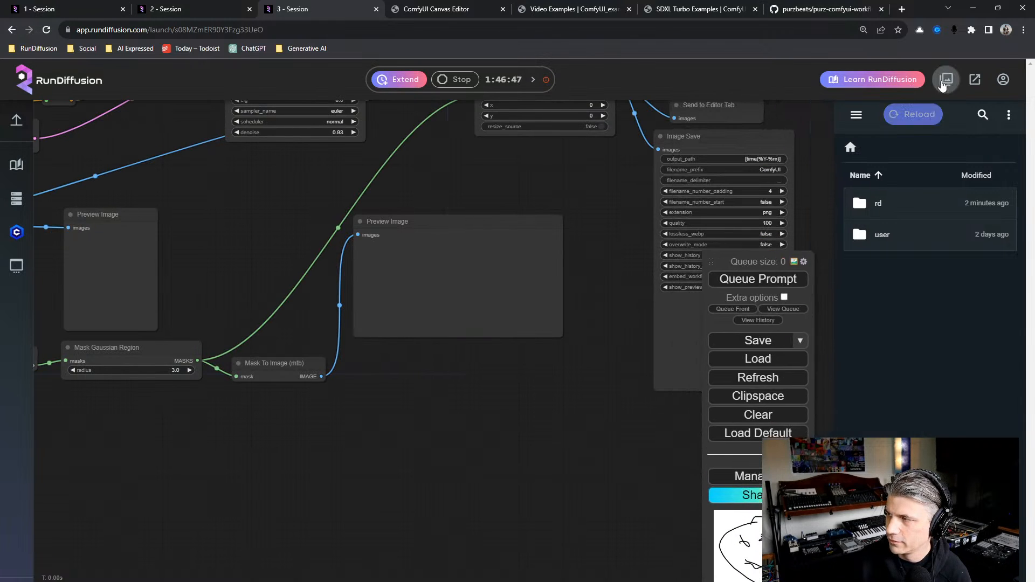
Step: Detach the ComfyUI Video Examples page into its own window and load its image-to-video workflow onto the first session's canvas
left_click(94, 4)
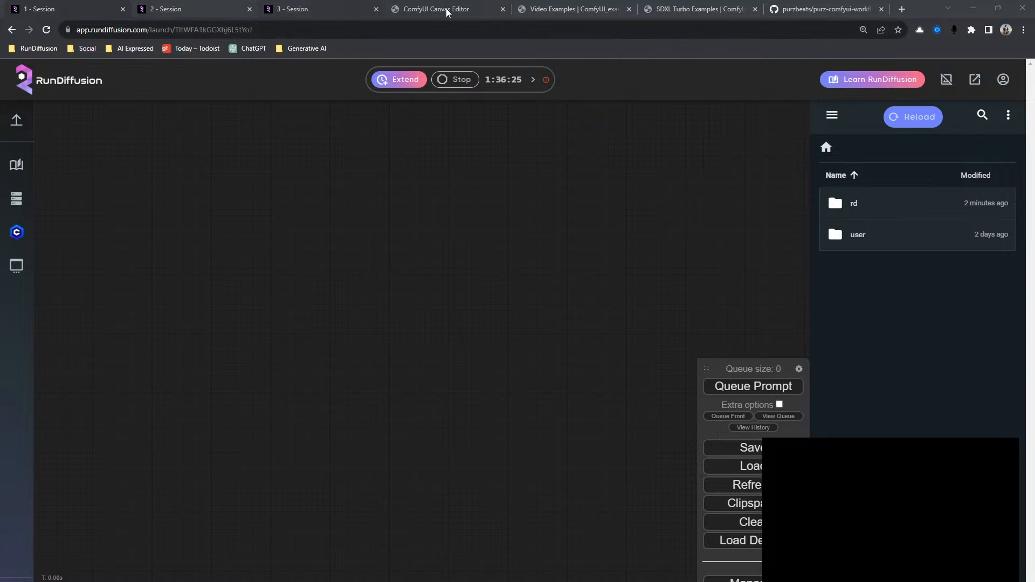
left_click(544, 10)
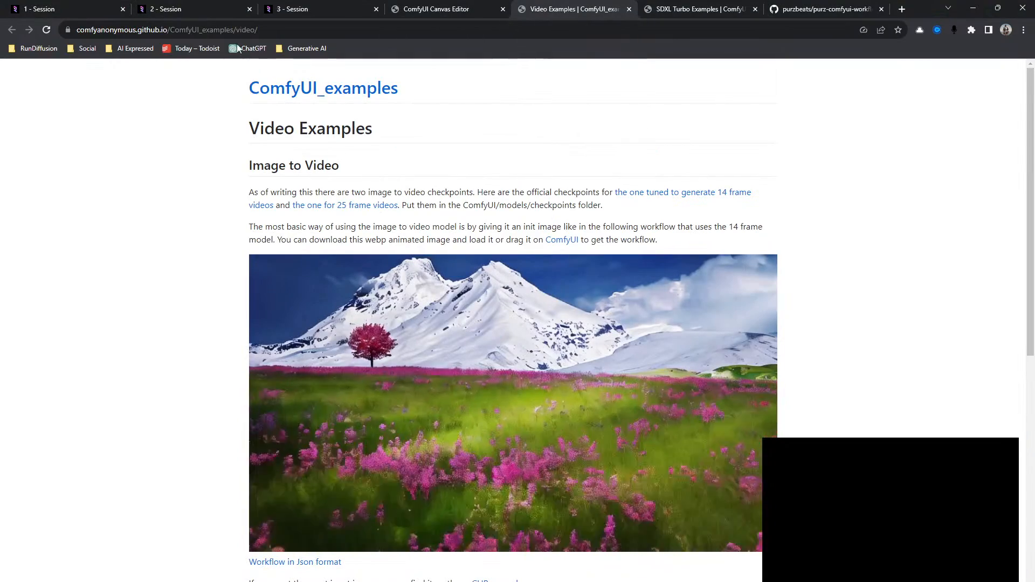
left_click(242, 34)
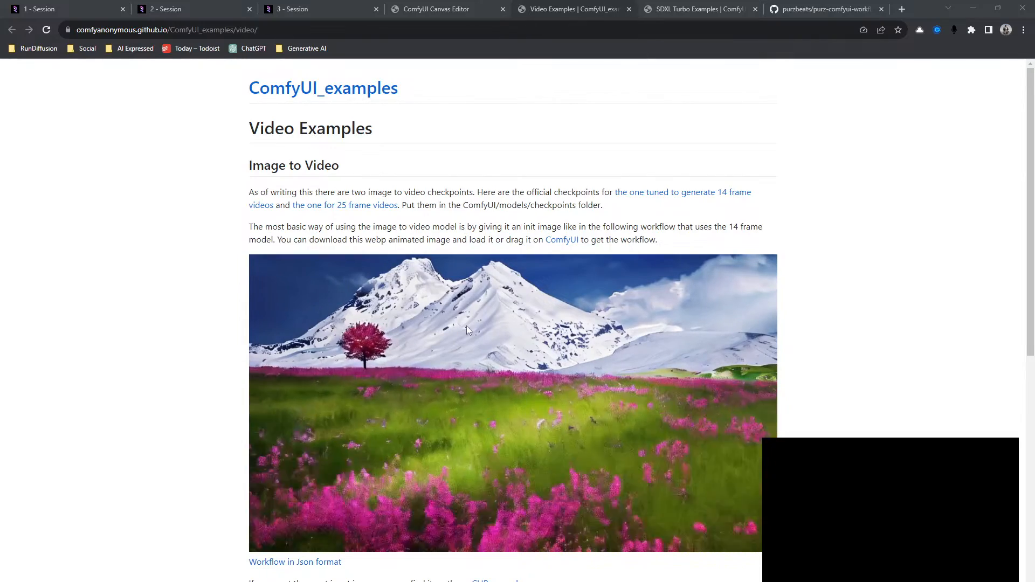
middle_click(529, 14)
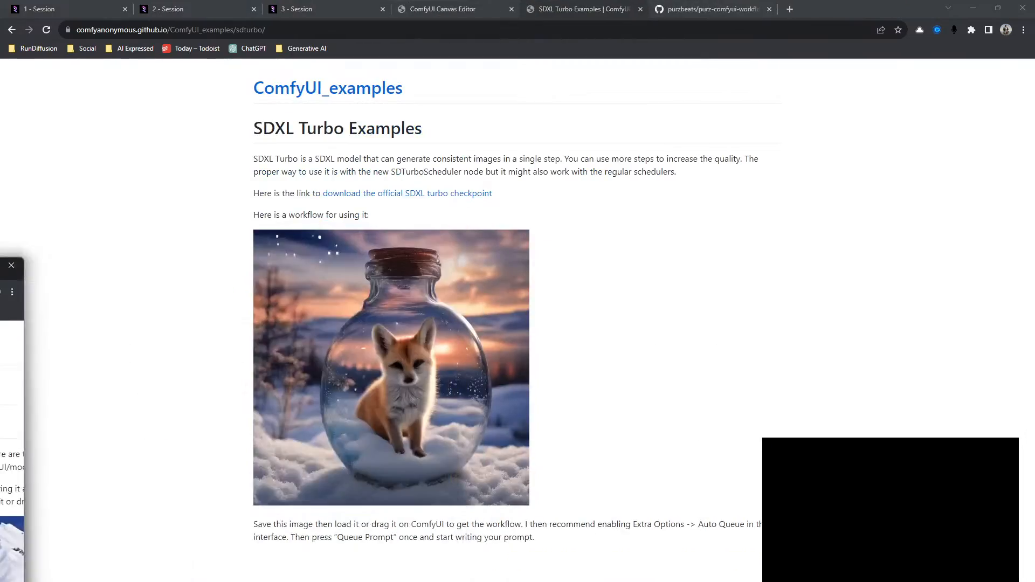
left_click(72, 10)
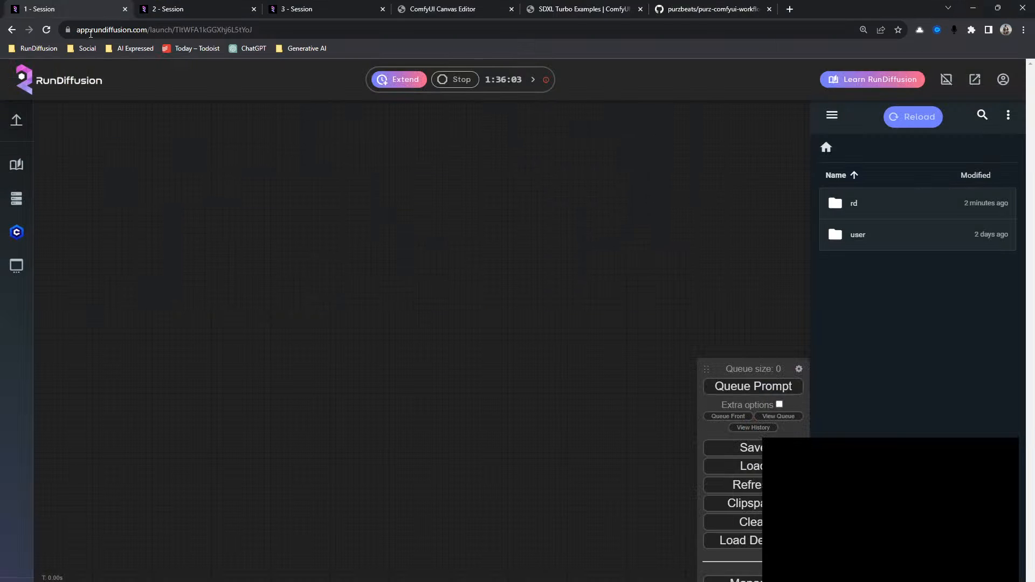
left_click_drag(72, 10, 366, 312)
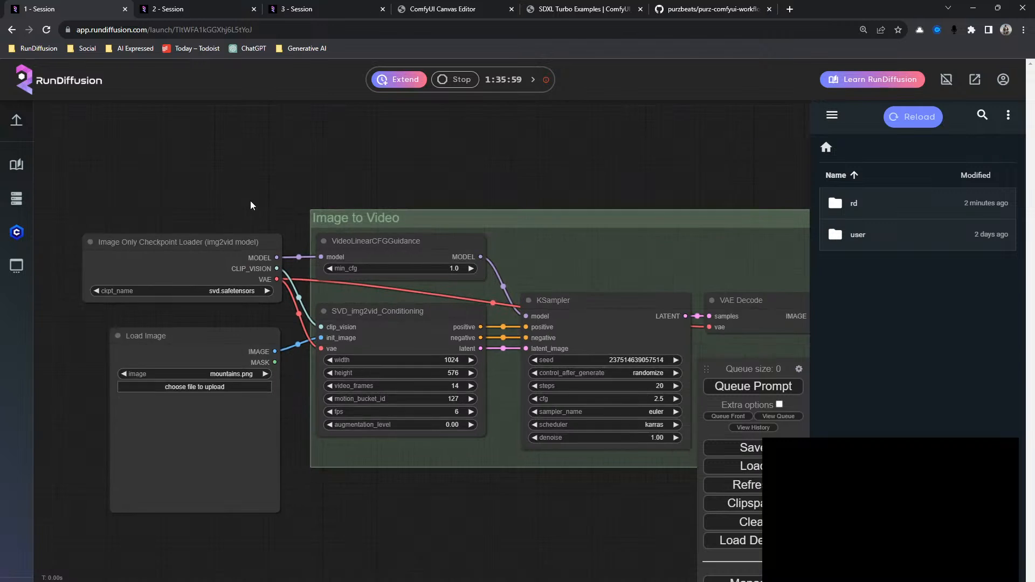
Step: Choose video/svd.safetensors as the checkpoint in the Image Only Checkpoint Loader node
left_click_drag(251, 196, 146, 149)
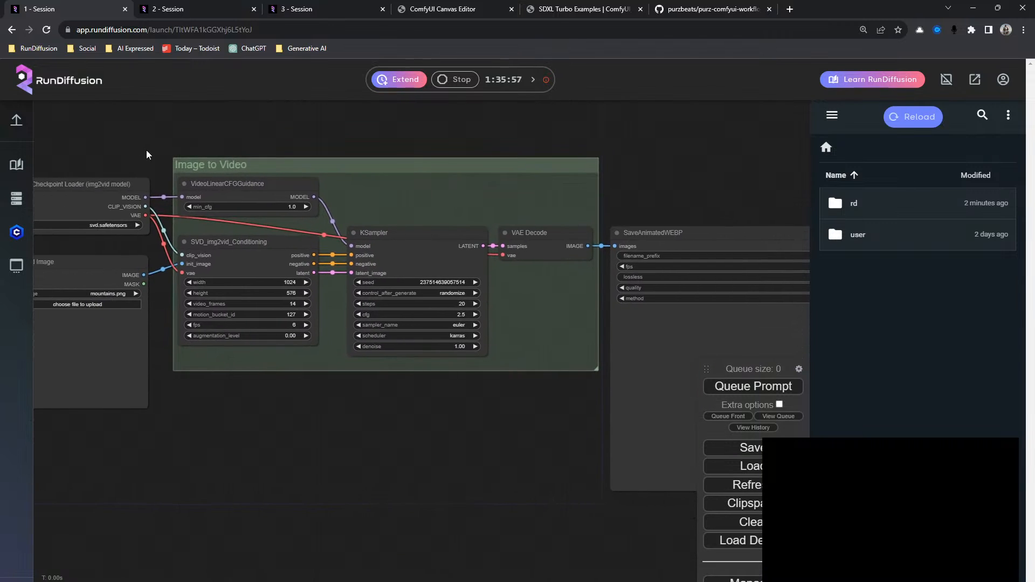
scroll(147, 150, "down", 2)
left_click_drag(476, 360, 479, 408)
left_click_drag(219, 417, 469, 580)
scroll(320, 412, "up", 10)
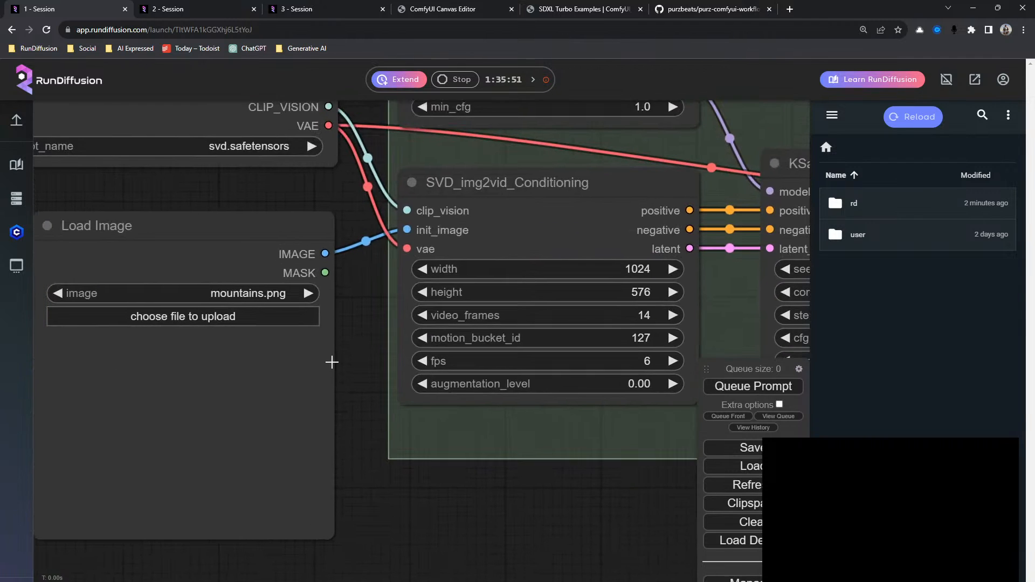
left_click_drag(368, 309, 406, 398)
scroll(403, 378, "down", 2)
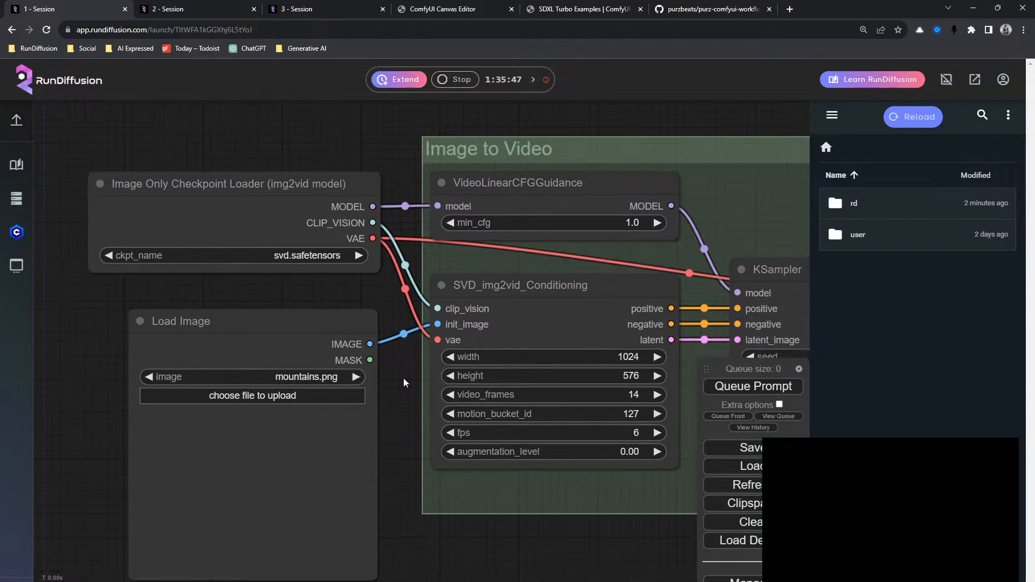
left_click(306, 255)
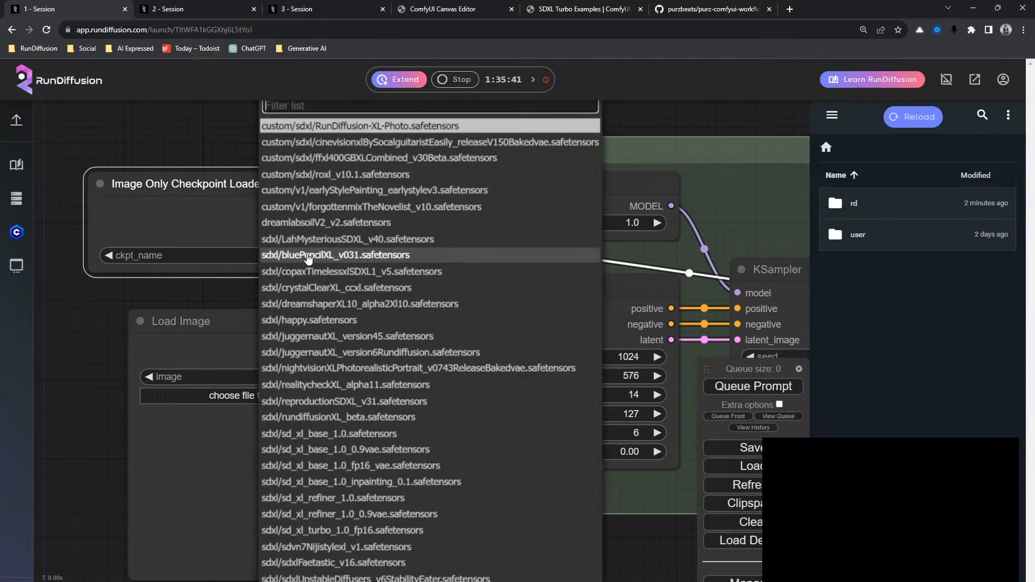
type("sv")
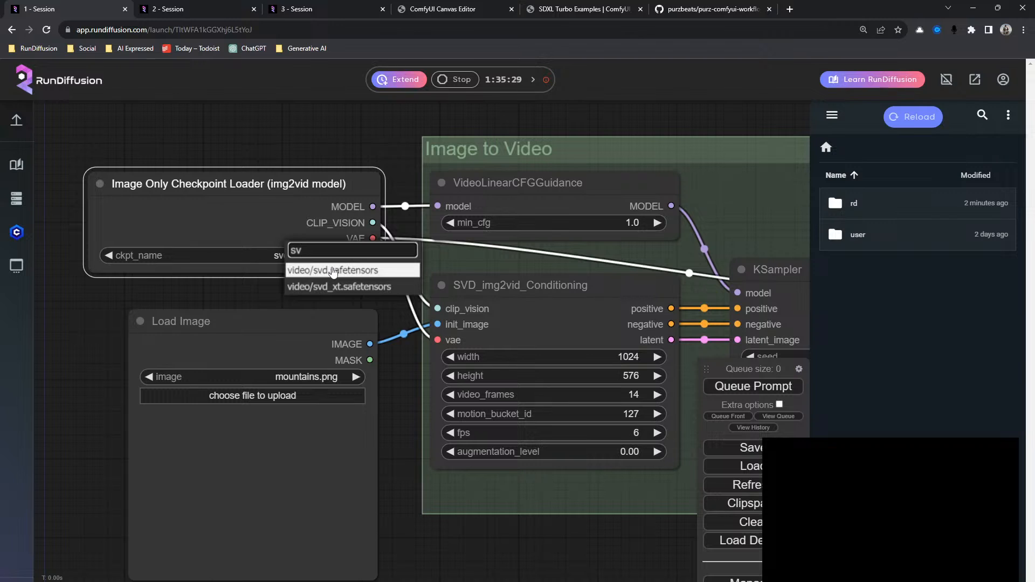
left_click(332, 270)
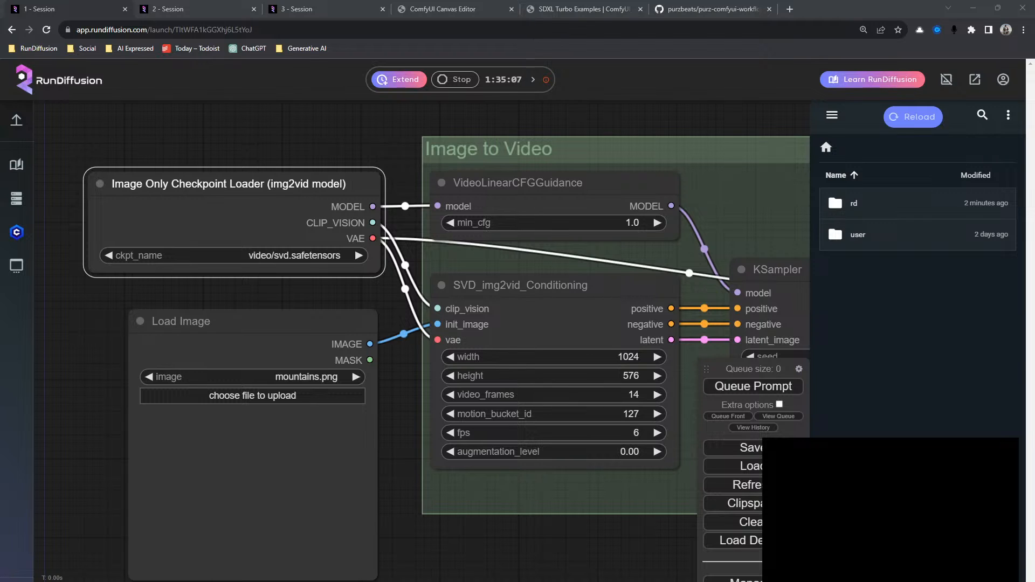
Step: Load Blade-Runner-2049.jpg as the source picture in the Load Image node
left_click_drag(0, 410, 231, 411)
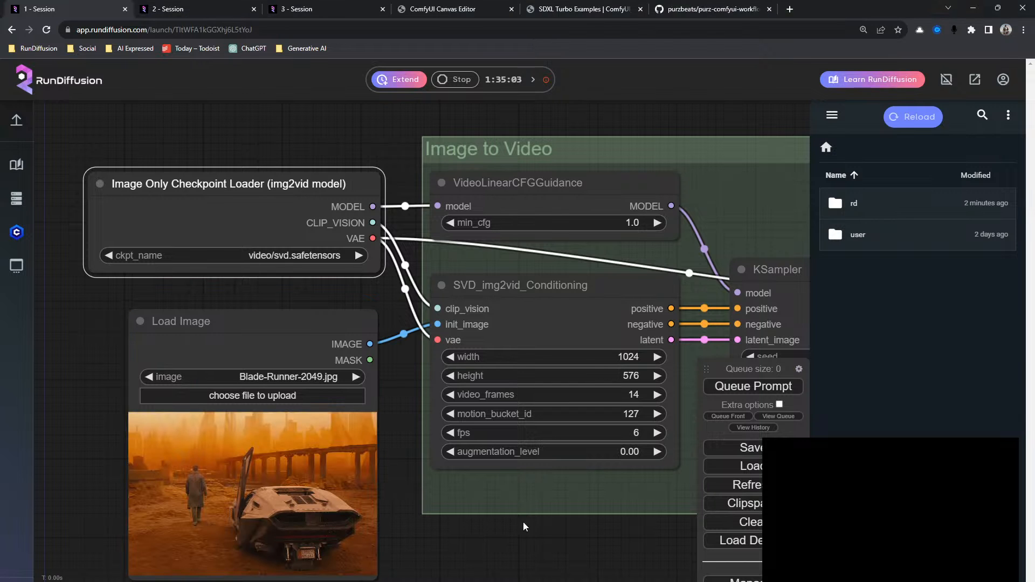
left_click_drag(510, 531, 391, 478)
scroll(409, 499, "down", 3)
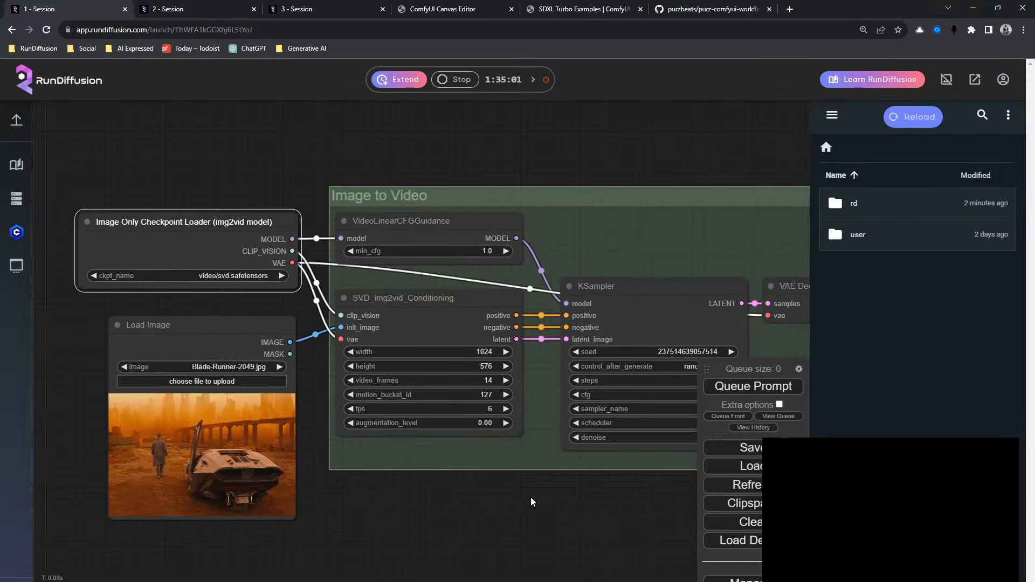
left_click_drag(532, 501, 312, 479)
scroll(421, 469, "down", 3)
left_click_drag(421, 469, 520, 437)
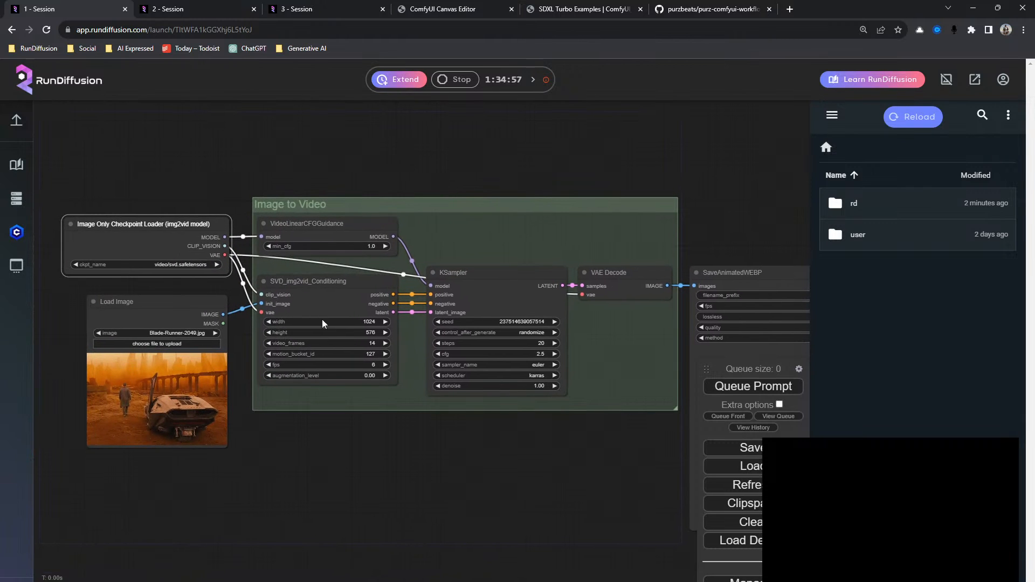
Step: Set motion_bucket_id to 64 in the SVD_img2vid_Conditioning node and queue the prompt
scroll(487, 410, "up", 2)
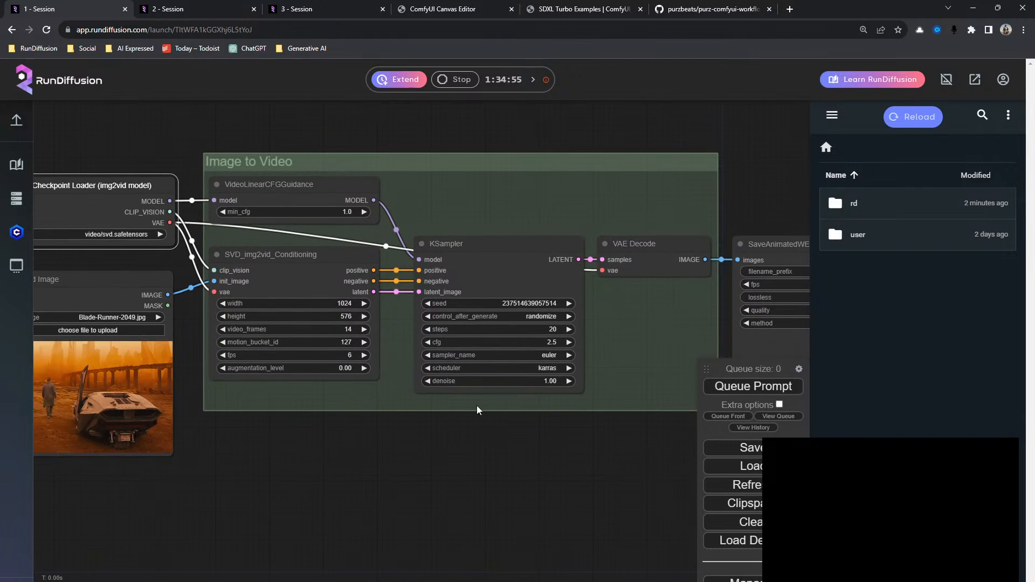
scroll(477, 405, "up", 1)
left_click_drag(347, 414, 381, 419)
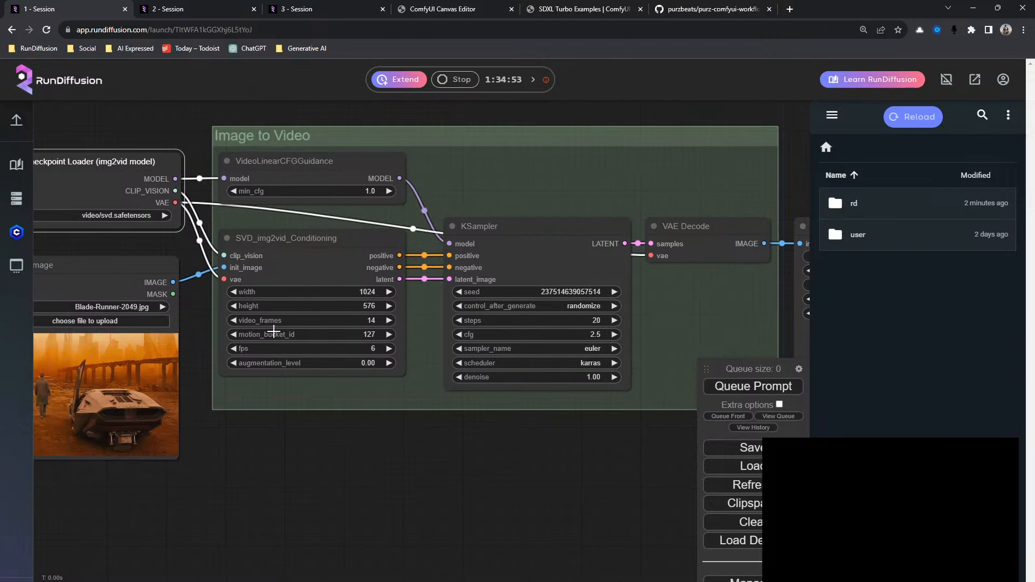
left_click(371, 334)
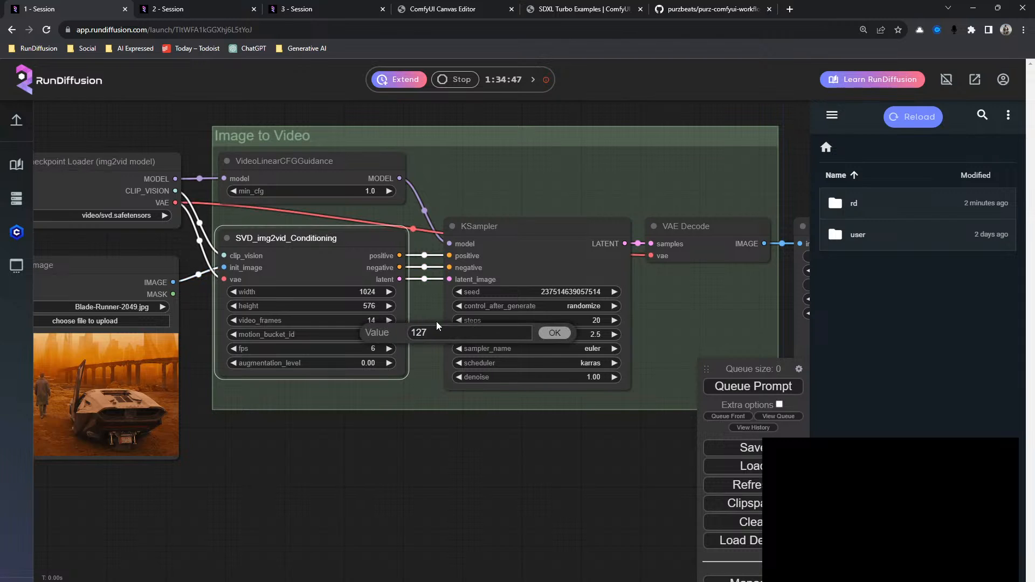
left_click_drag(438, 332, 377, 344)
type("64")
key("Return")
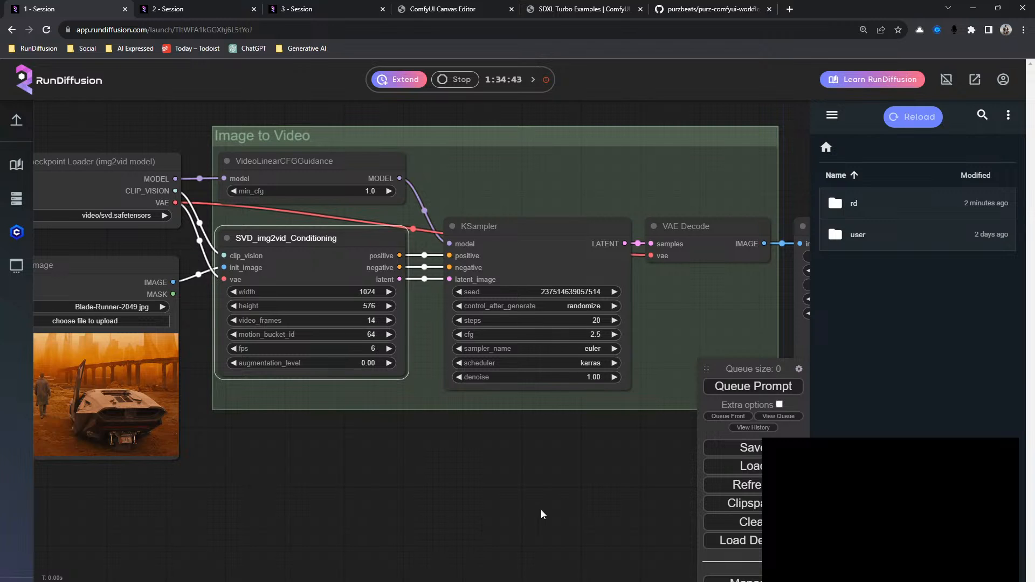
left_click(732, 389)
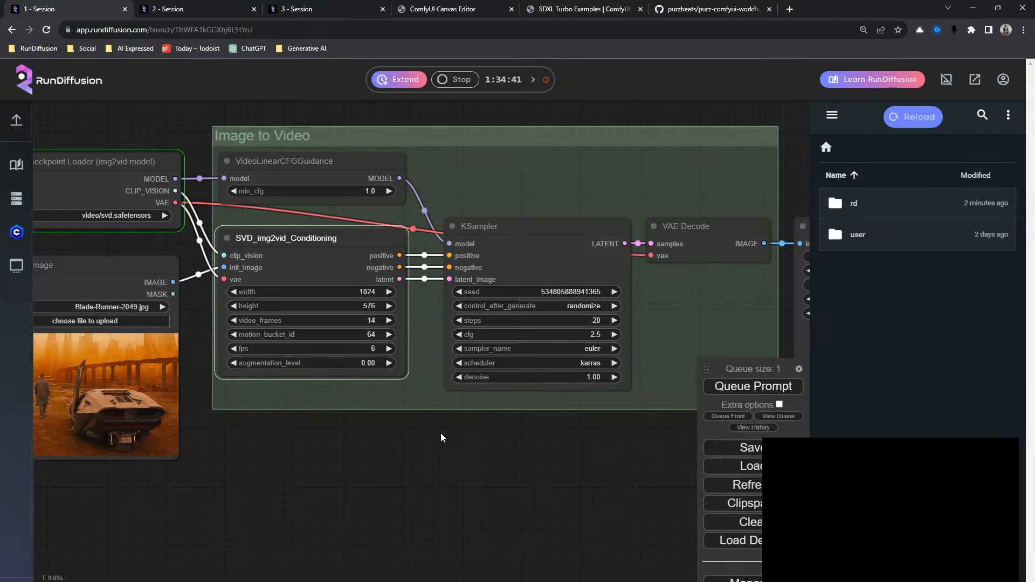
Step: Hide the file browser in the first session to widen the canvas
left_click_drag(302, 469, 387, 471)
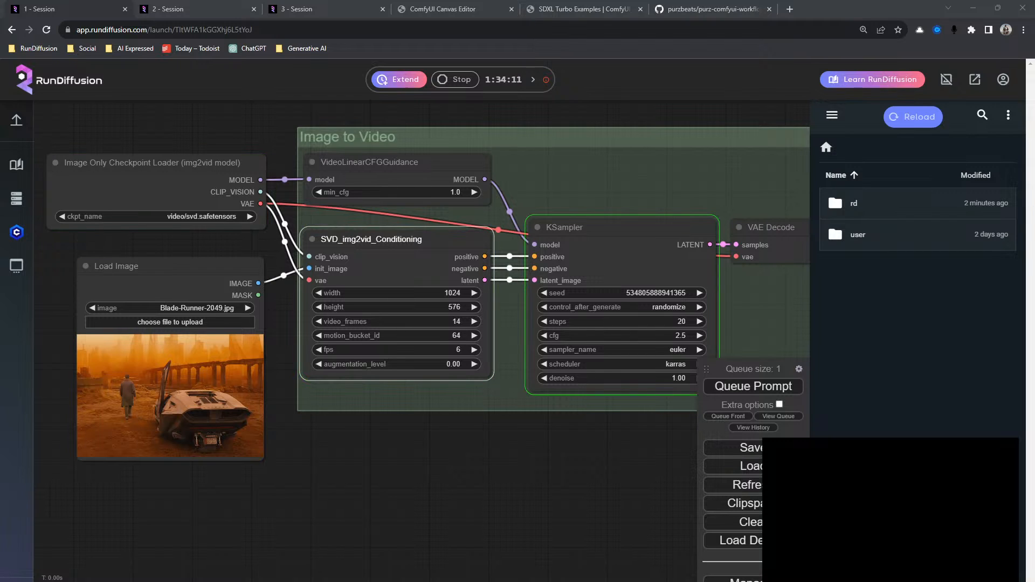
left_click(953, 88)
left_click_drag(710, 458, 415, 437)
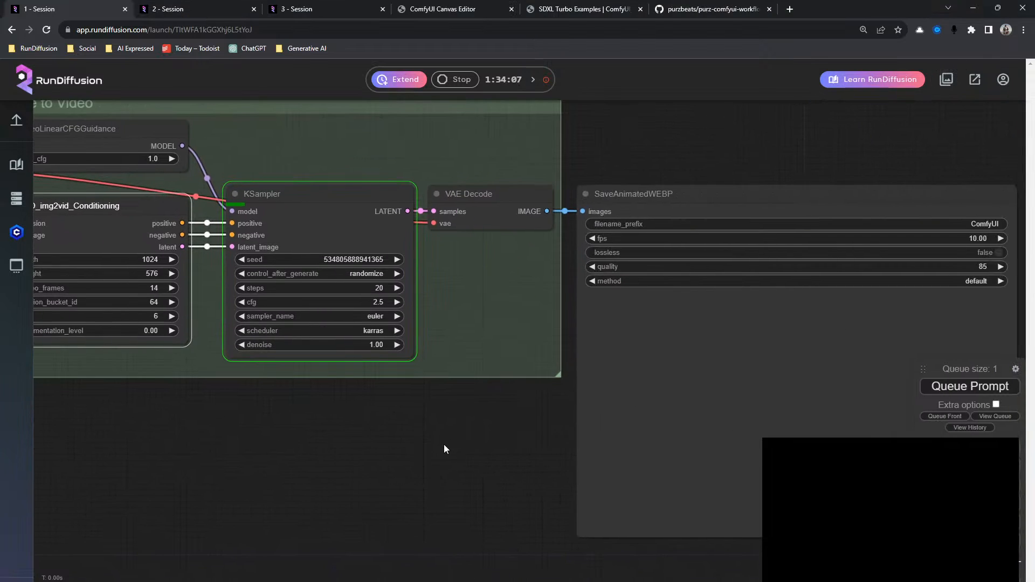
left_click_drag(327, 434, 455, 444)
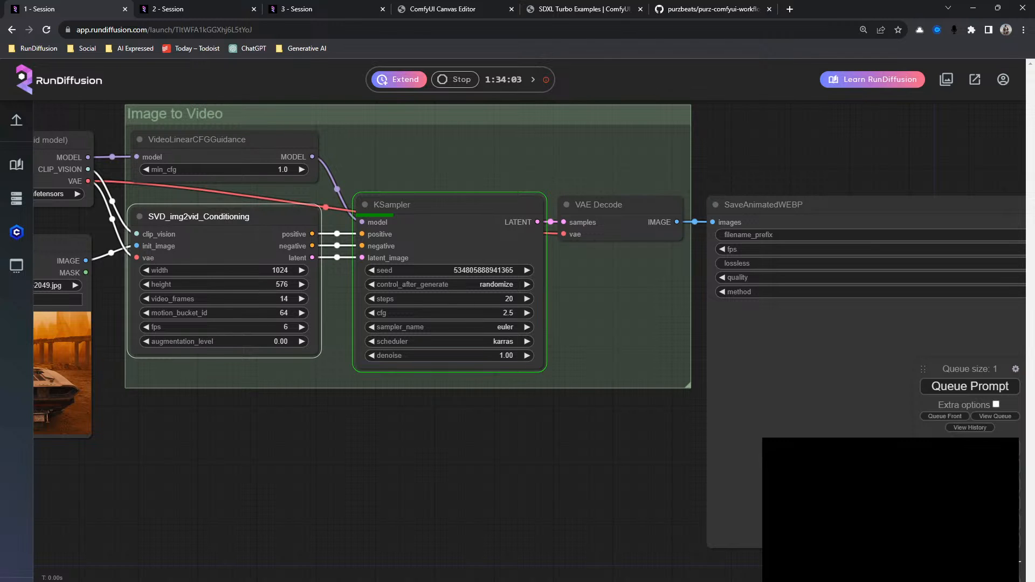
left_click_drag(217, 454, 383, 469)
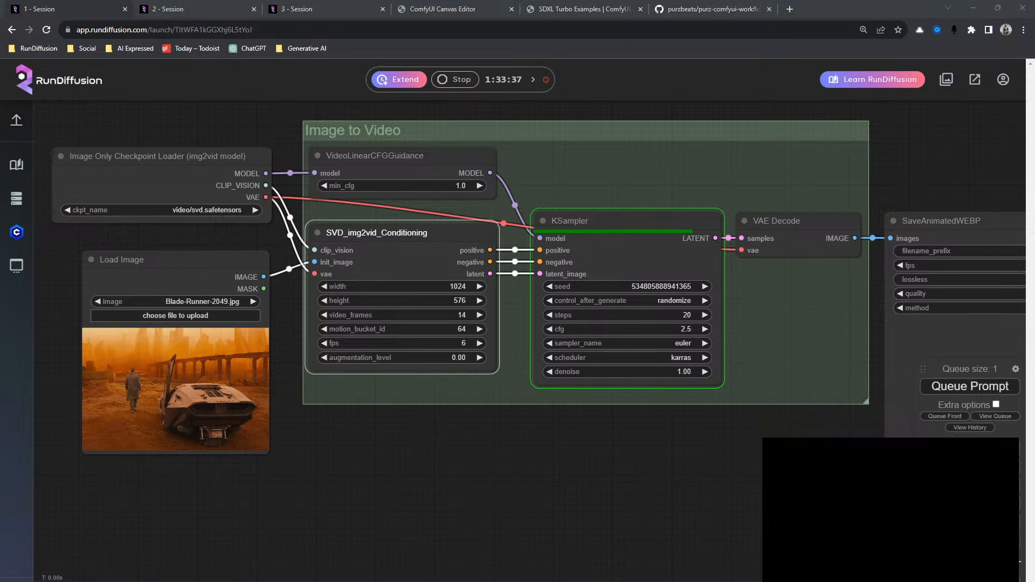
Step: Examine the generated animation in the SaveAnimatedWEBP node up close and alongside the rest of the workflow
left_click_drag(726, 446, 508, 437)
scroll(578, 426, "down", 2)
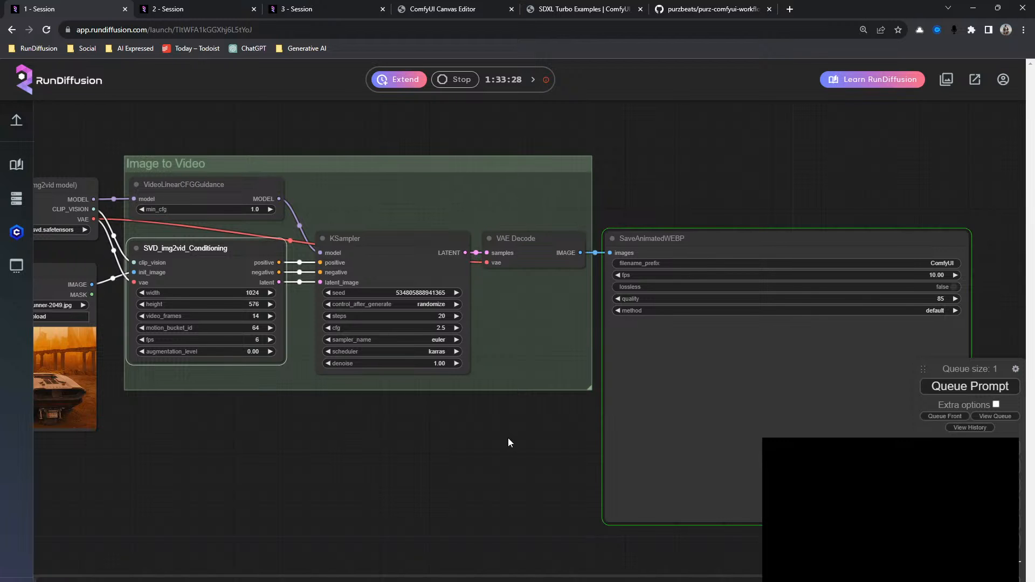
left_click_drag(493, 433, 224, 344)
left_click_drag(284, 359, 219, 339)
scroll(488, 358, "up", 6)
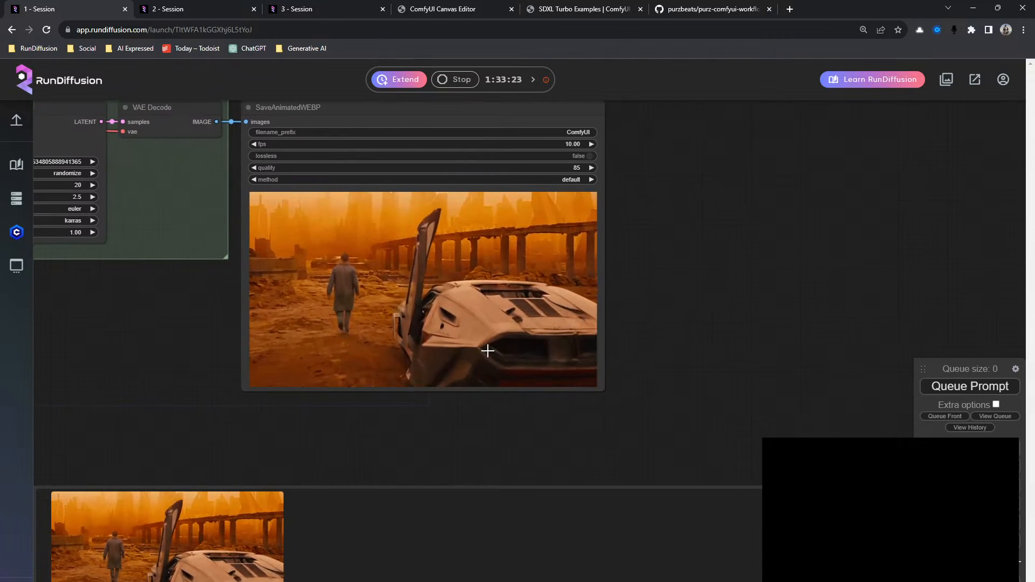
scroll(744, 284, "down", 1)
left_click_drag(766, 236, 765, 304)
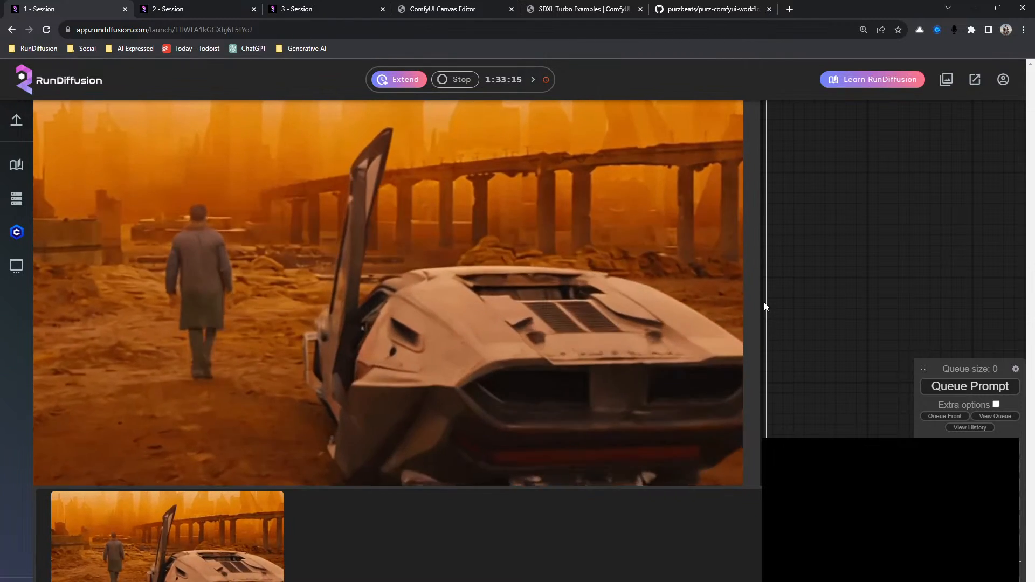
scroll(759, 301, "down", 2)
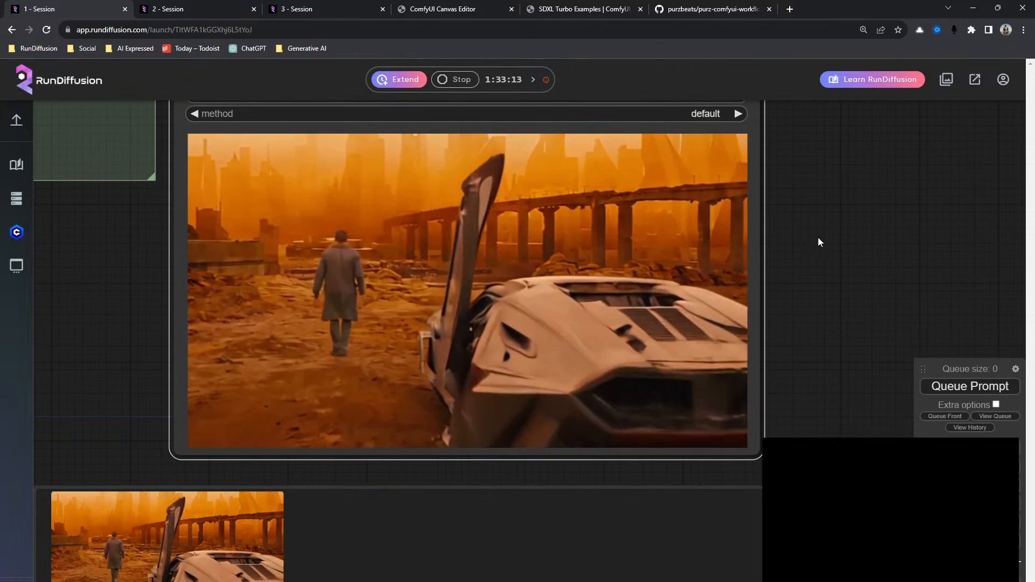
left_click_drag(825, 215, 830, 272)
scroll(823, 247, "down", 1)
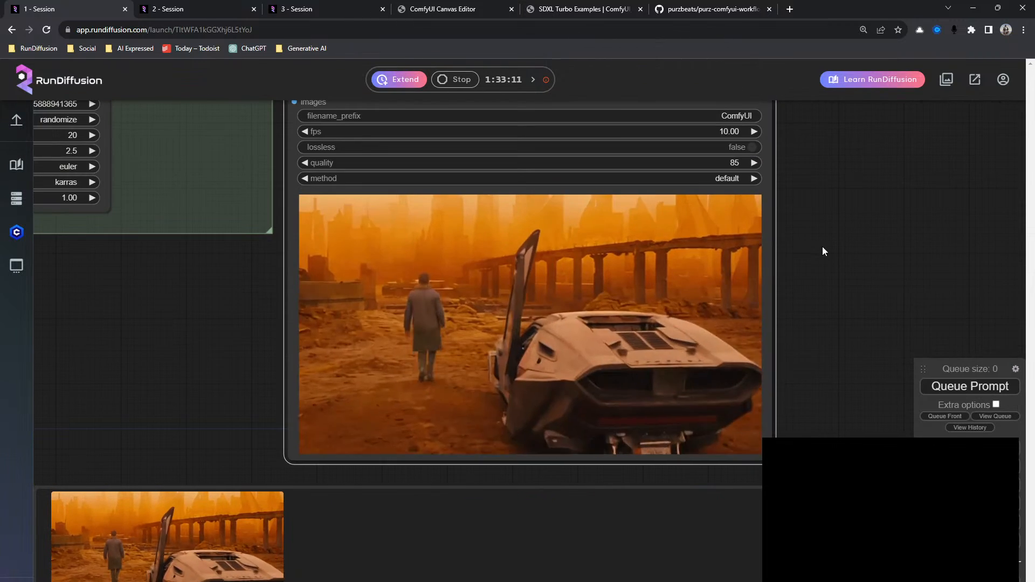
scroll(823, 247, "down", 1)
scroll(818, 221, "down", 2)
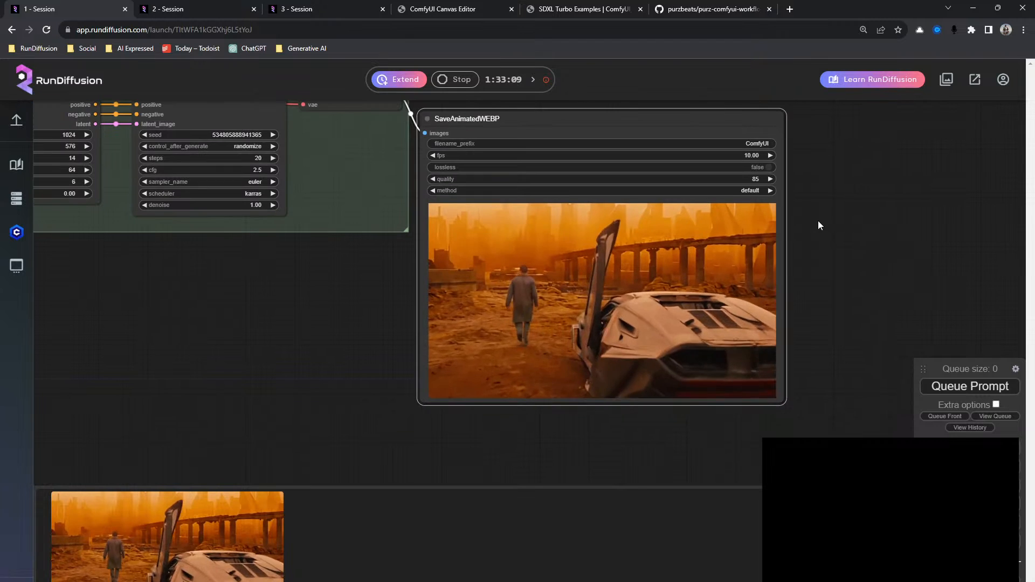
left_click_drag(322, 243, 456, 343)
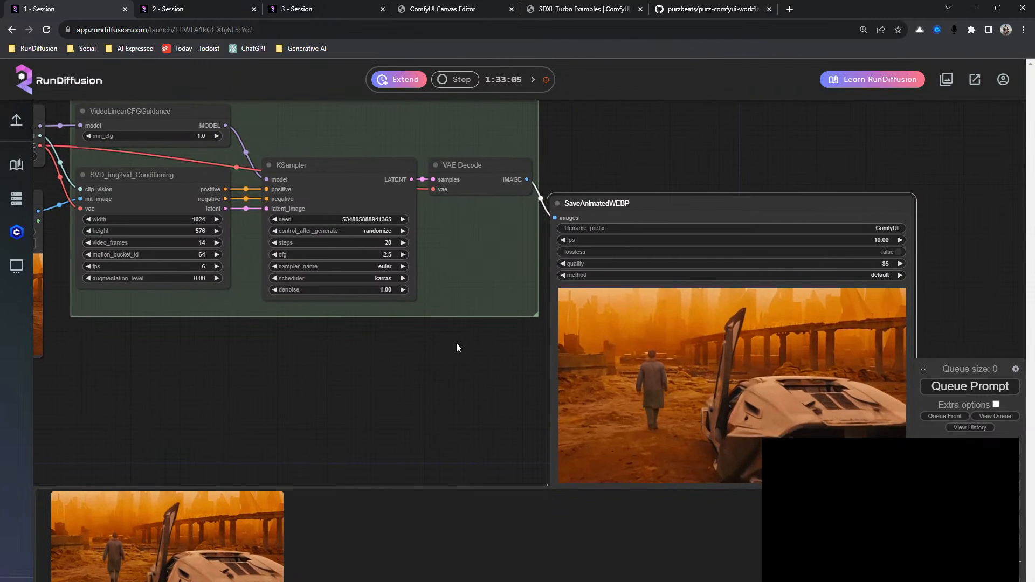
scroll(399, 335, "down", 3)
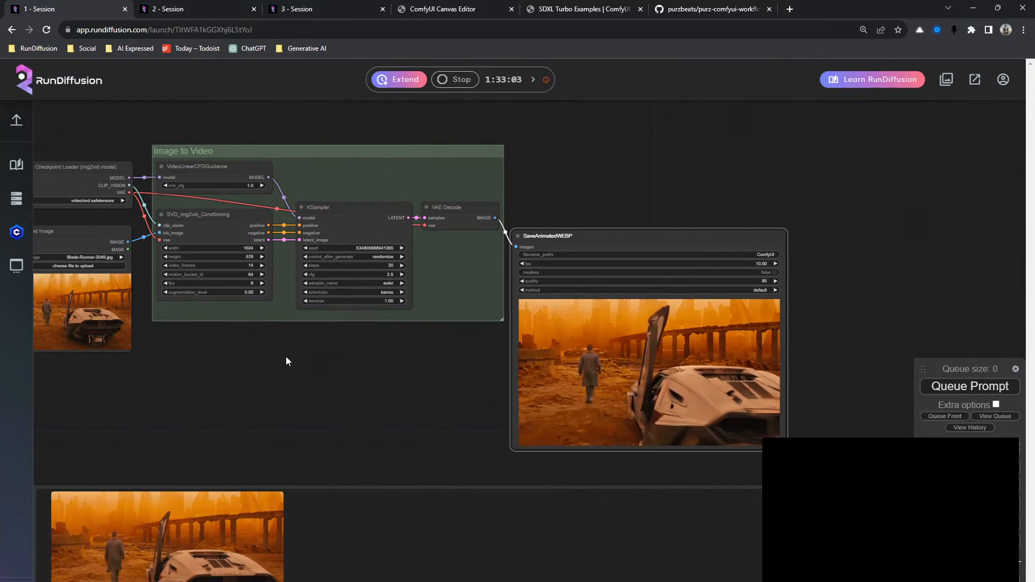
Step: Load Cyberpunk-2097-9.jpeg as the source picture in the Load Image node and queue the prompt
left_click_drag(258, 360, 426, 366)
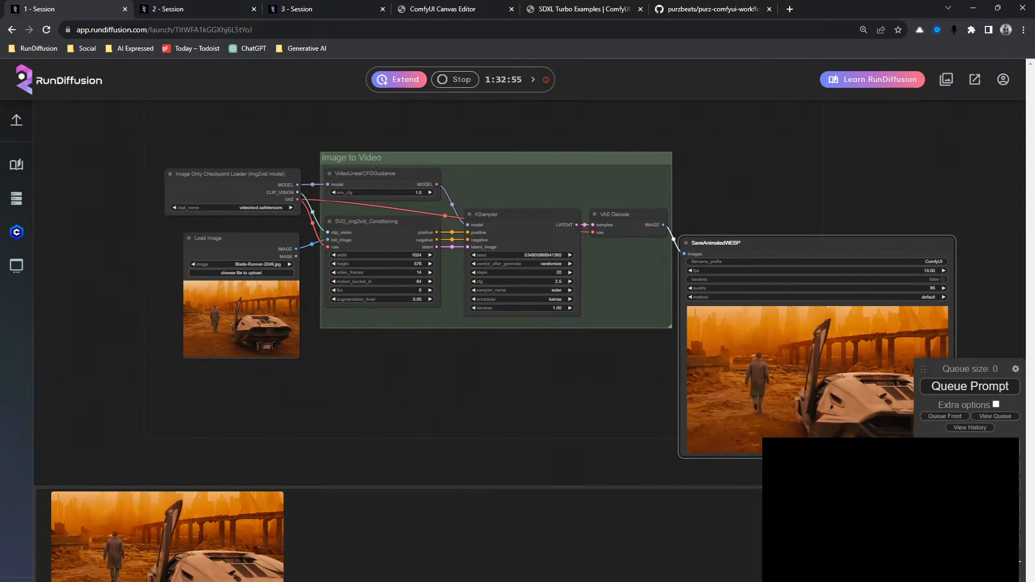
left_click_drag(0, 337, 247, 328)
scroll(318, 348, "up", 15)
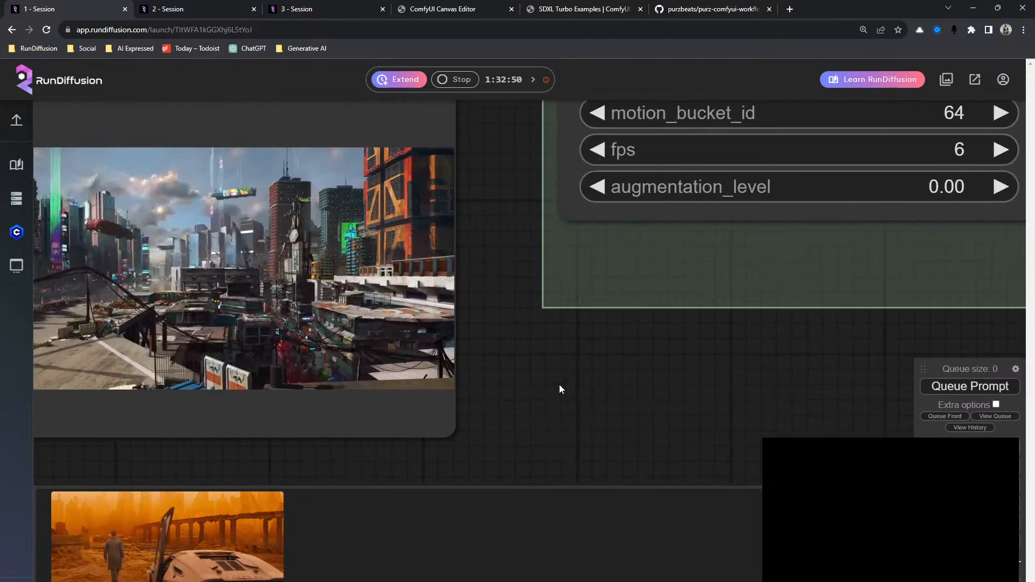
left_click_drag(560, 388, 658, 363)
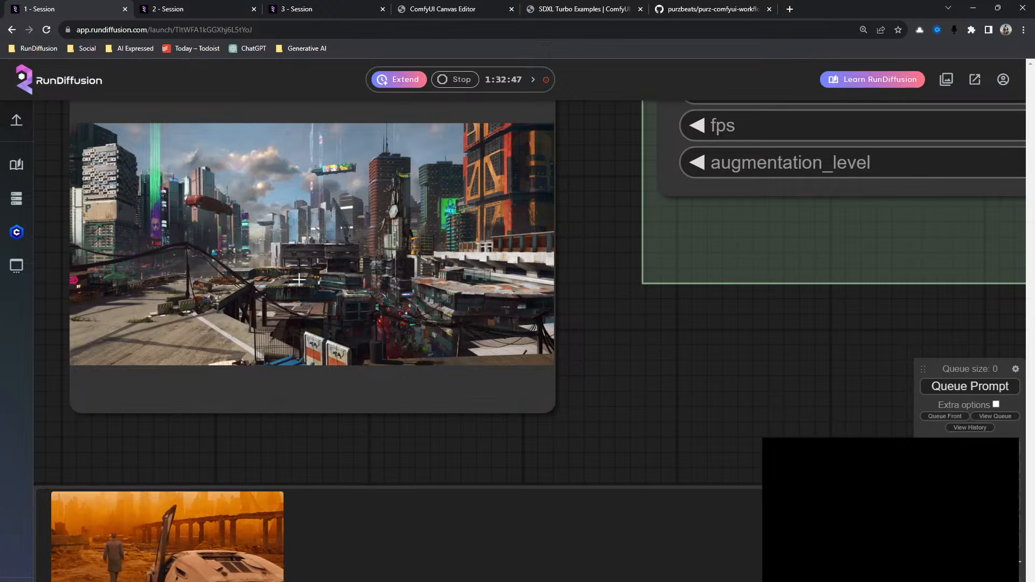
left_click(991, 387)
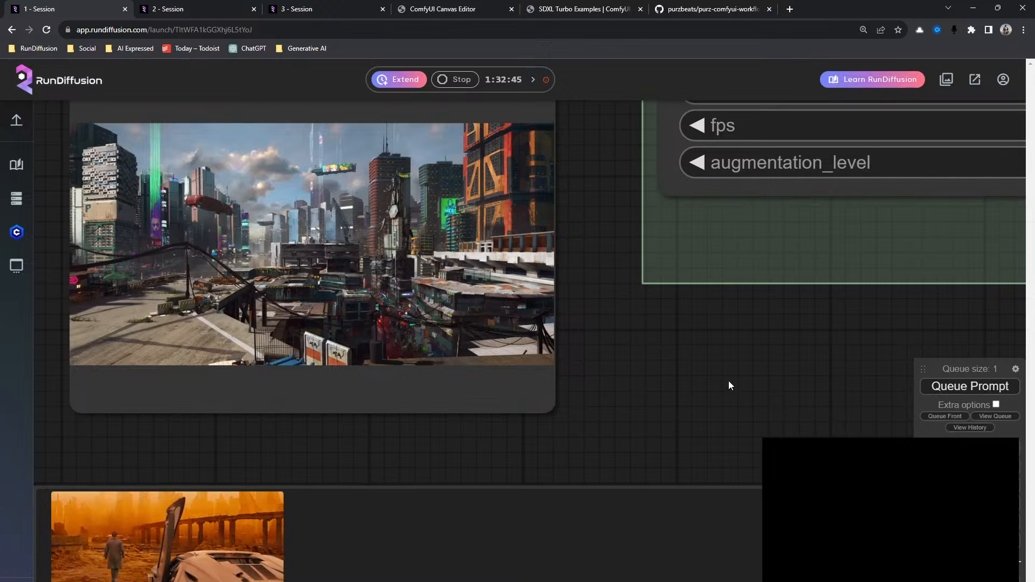
Step: Follow the run through the workflow and examine the generated cyberpunk city animation in the SaveAnimatedWEBP node up close
scroll(729, 381, "down", 4)
left_click_drag(736, 383, 477, 399)
scroll(505, 391, "down", 10)
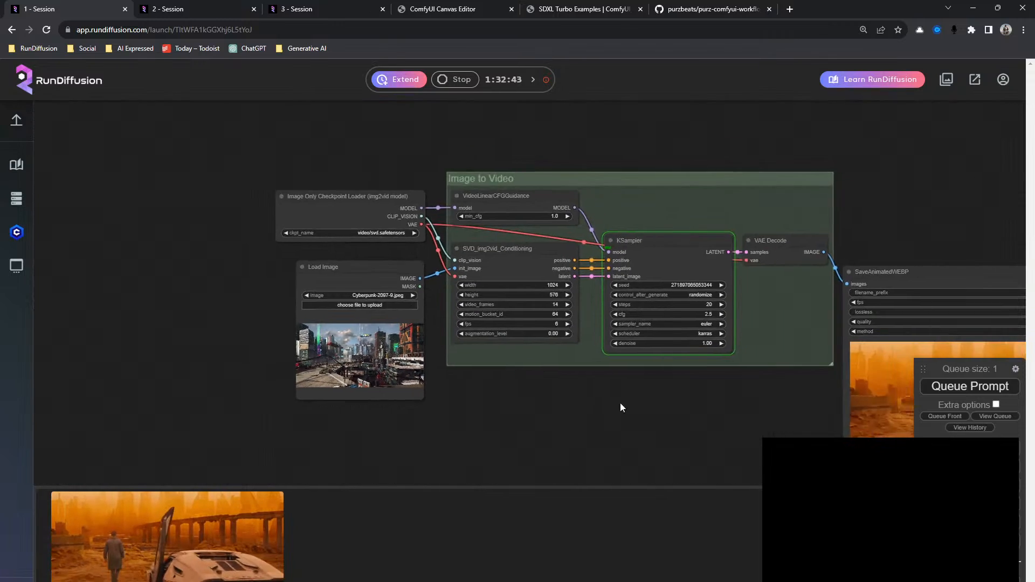
left_click_drag(620, 402, 393, 308)
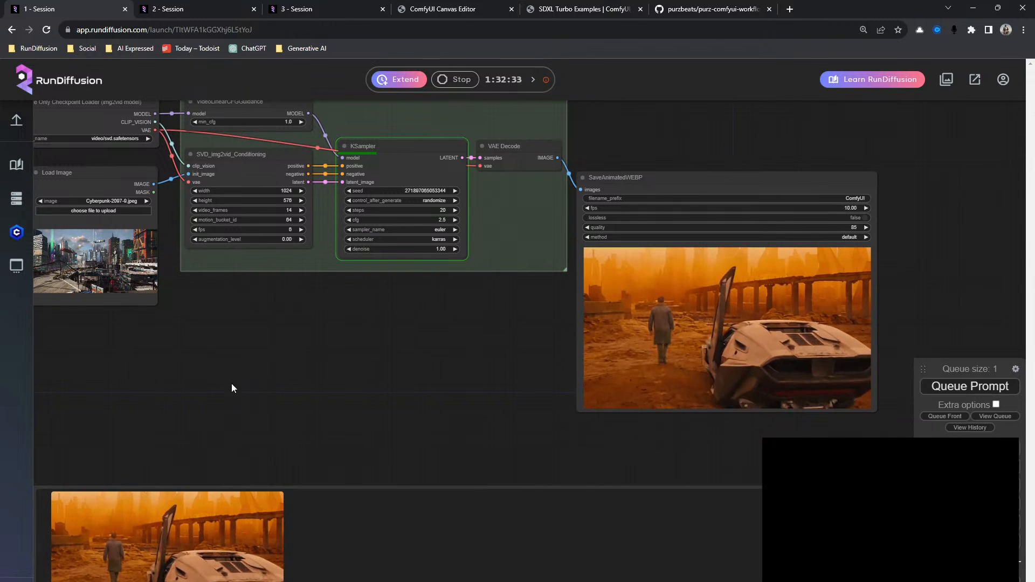
left_click_drag(342, 325, 399, 364)
scroll(399, 364, "up", 1)
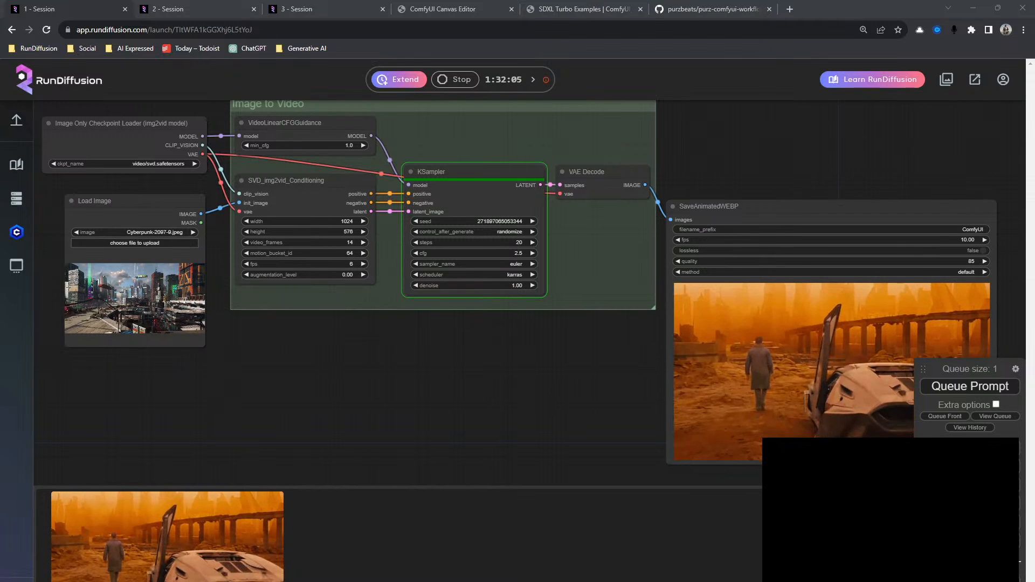
left_click_drag(450, 411, 252, 377)
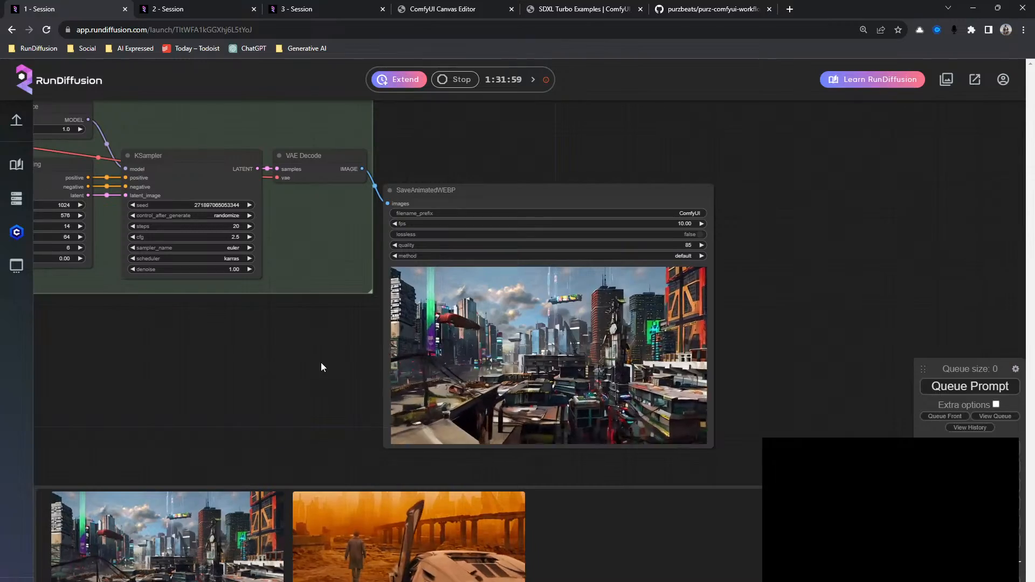
left_click_drag(312, 360, 194, 355)
scroll(339, 332, "up", 9)
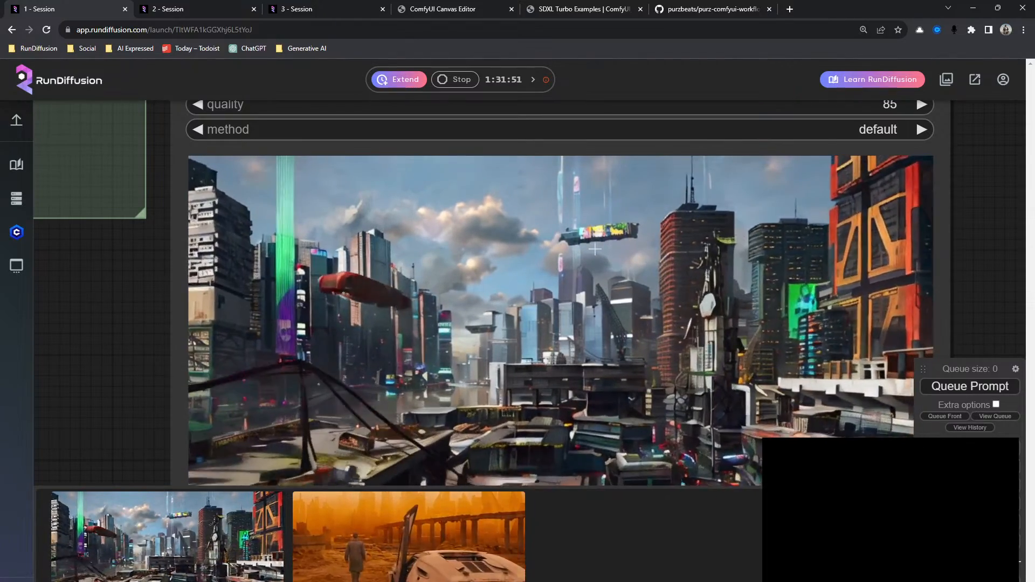
scroll(137, 315, "down", 4)
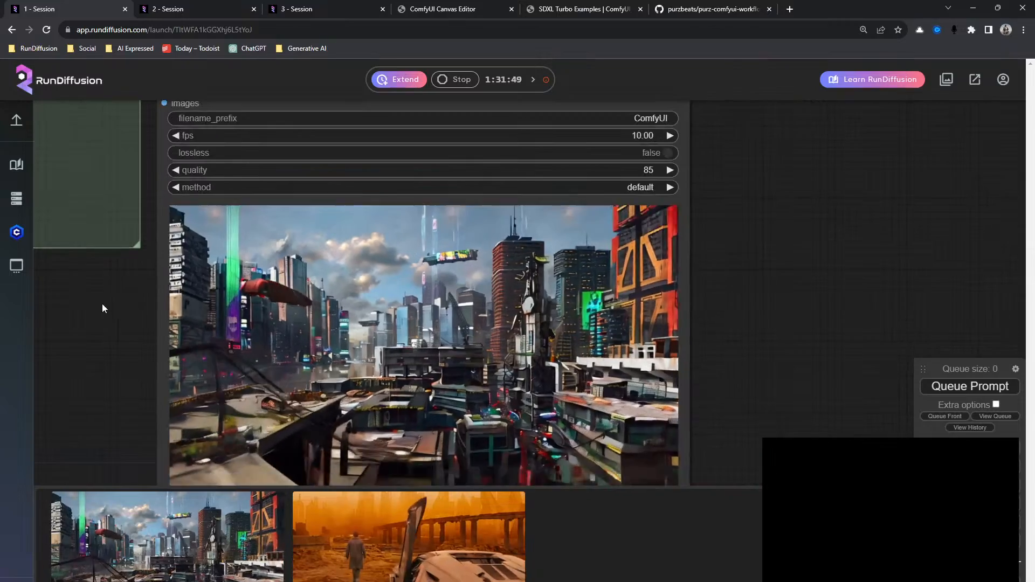
Step: Load the 00034 floating island with tower on mountain PNG in the Load Image node and queue the prompt
left_click_drag(90, 289, 401, 351)
left_click_drag(257, 367, 577, 423)
scroll(250, 380, "down", 9)
left_click_drag(251, 417, 317, 385)
scroll(316, 384, "up", 3)
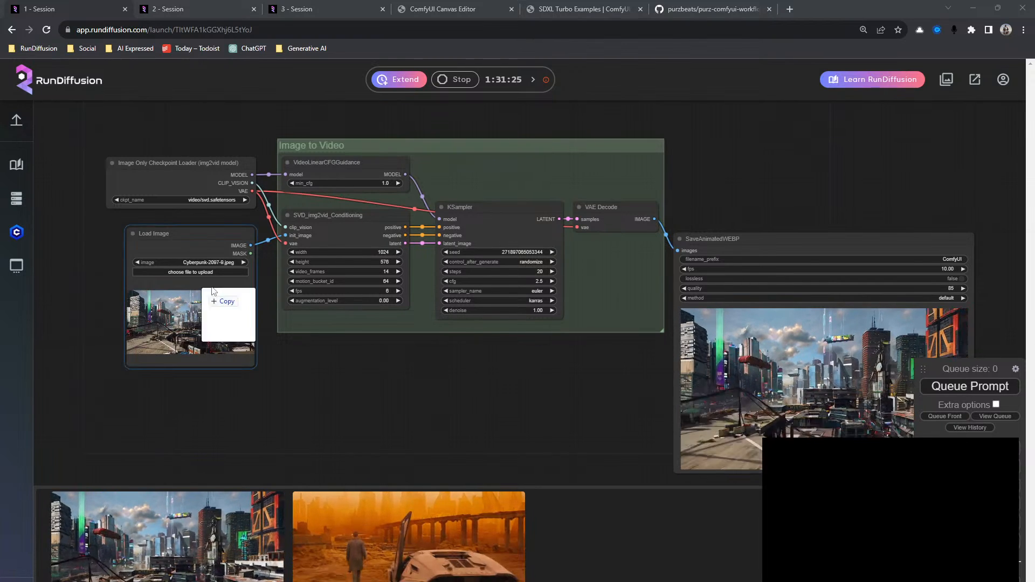
left_click_drag(214, 292, 216, 294)
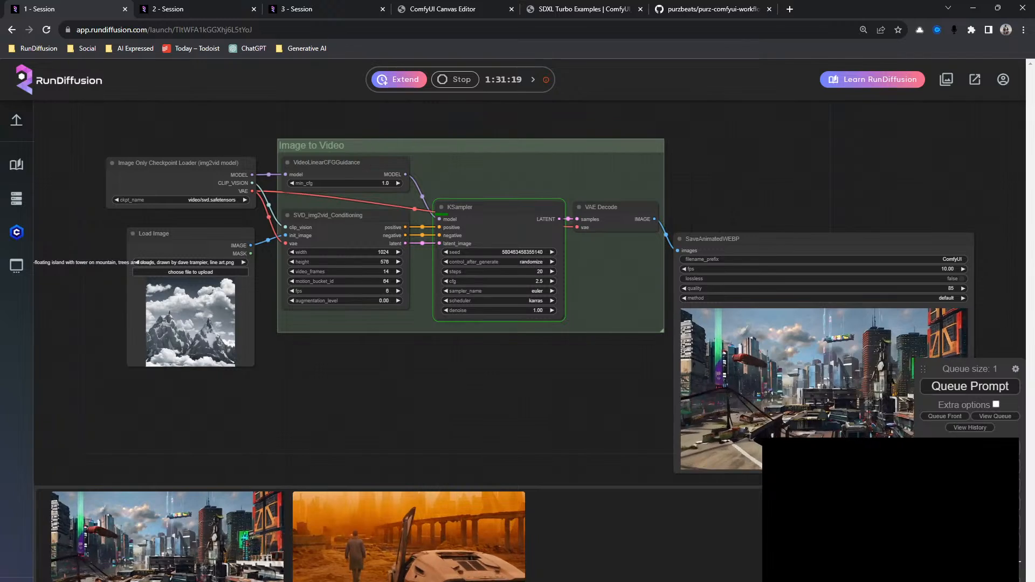
Step: Examine the mountain source picture in the Load Image node up close while the workflow runs
left_click_drag(533, 410, 376, 378)
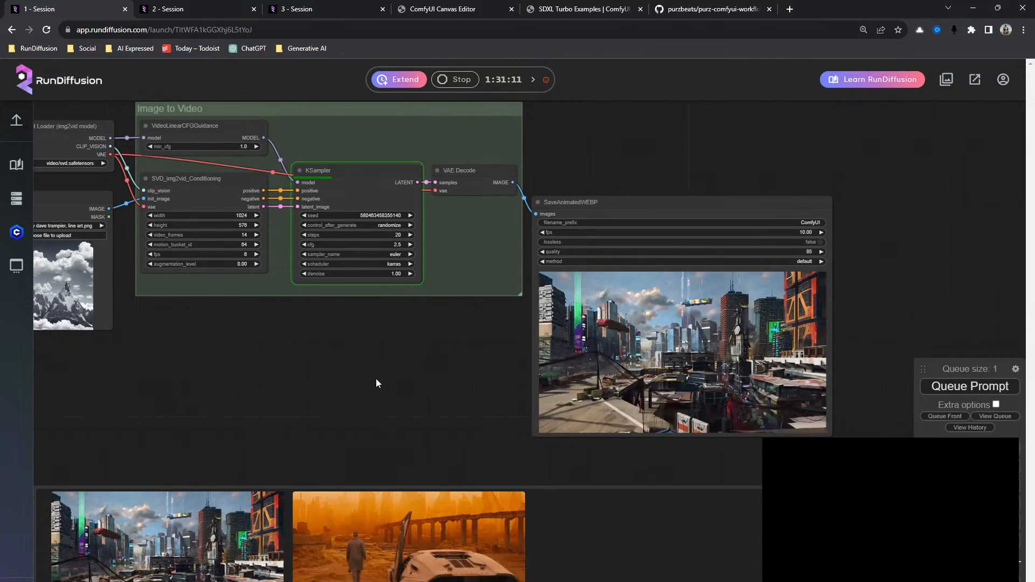
left_click_drag(272, 367, 380, 404)
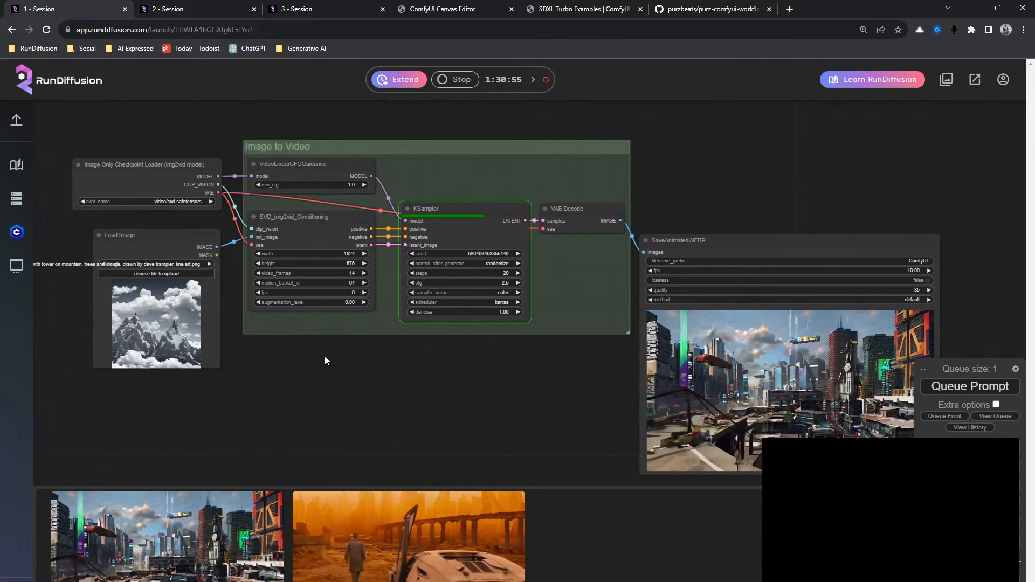
scroll(324, 356, "up", 5)
left_click_drag(302, 350, 475, 367)
scroll(378, 291, "up", 10)
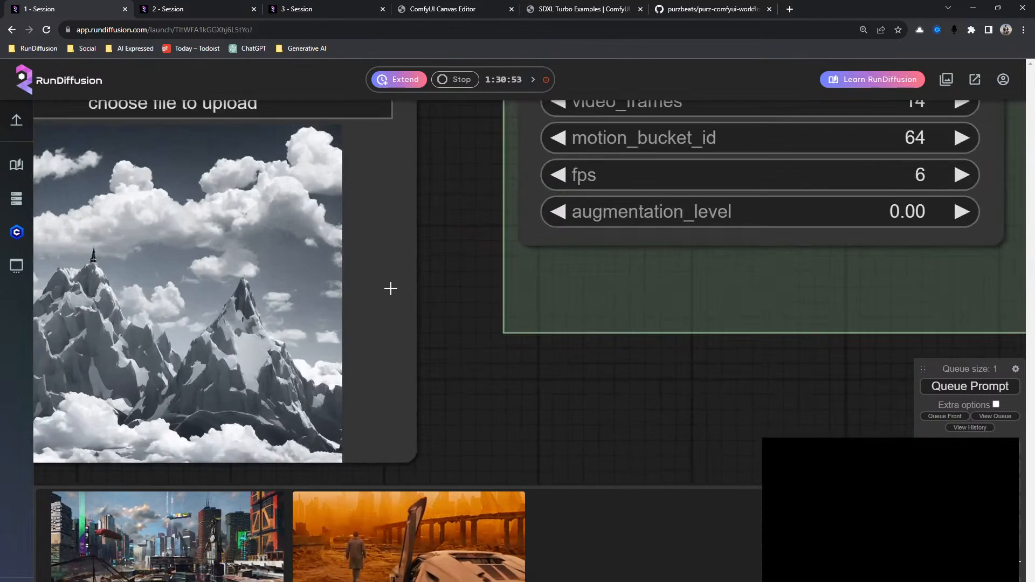
left_click_drag(465, 253, 592, 221)
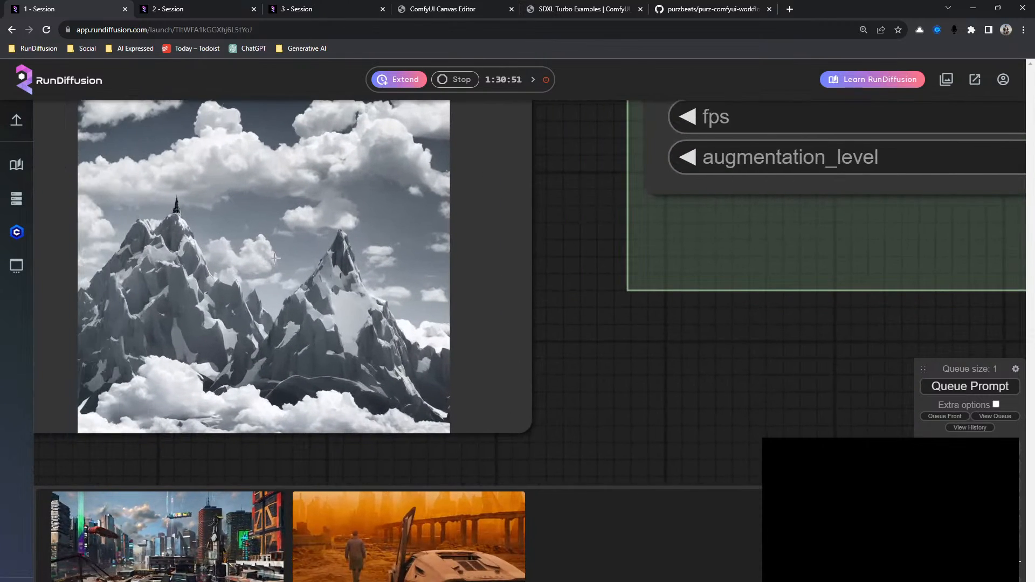
scroll(626, 422, "down", 9)
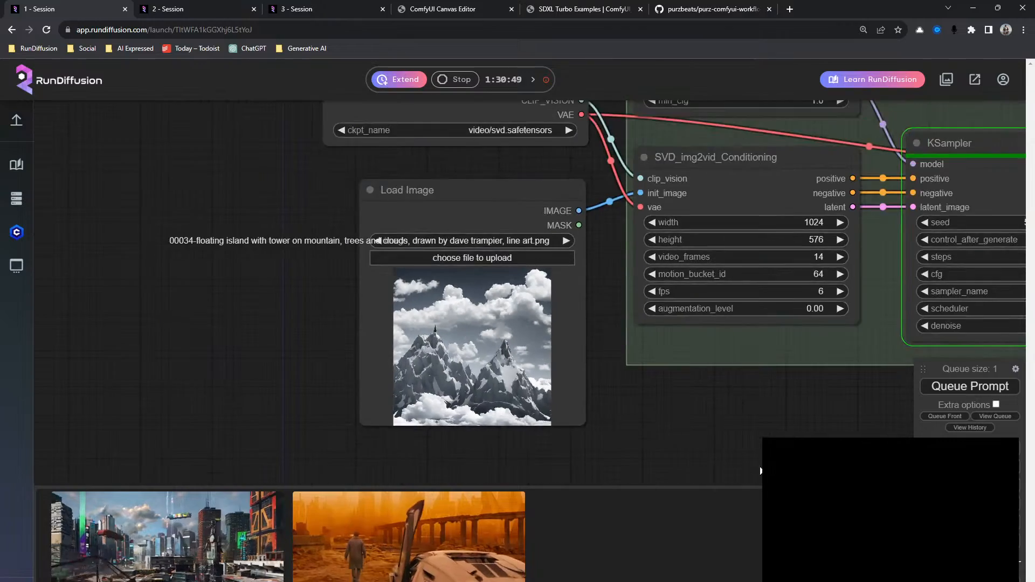
Step: Examine the motion of the mountains and clouds in the animation generated in the SaveAnimatedWEBP node
left_click_drag(809, 459, 494, 438)
left_click_drag(650, 426, 323, 465)
left_click_drag(574, 434, 302, 320)
scroll(302, 321, "down", 2)
scroll(288, 330, "down", 2)
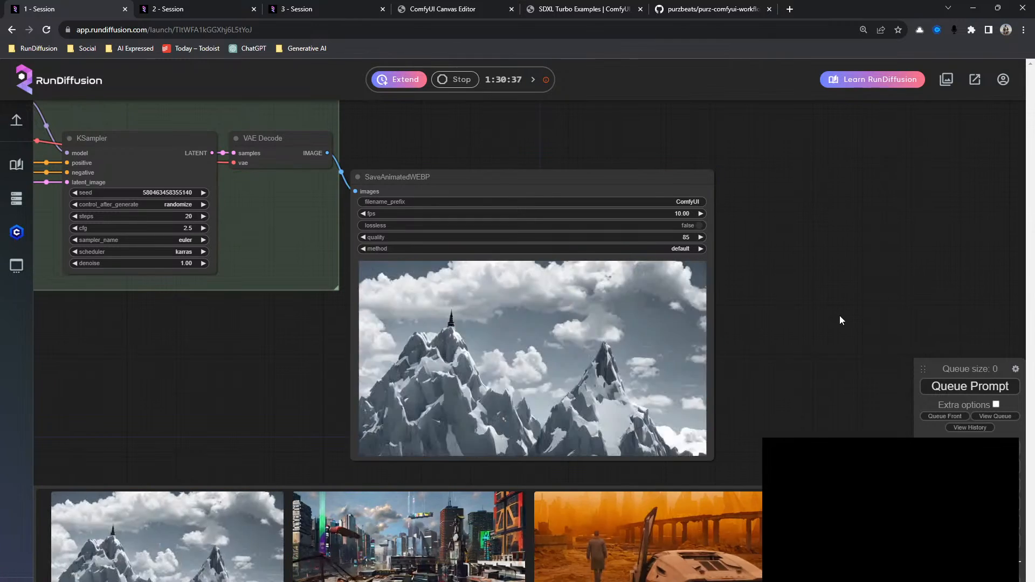
scroll(745, 347, "up", 9)
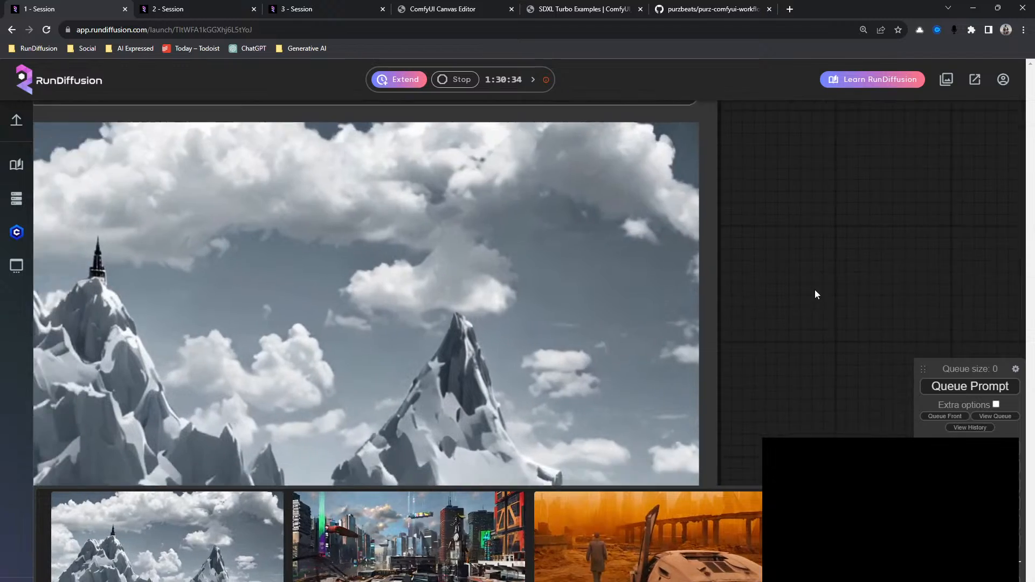
left_click_drag(725, 337, 863, 169)
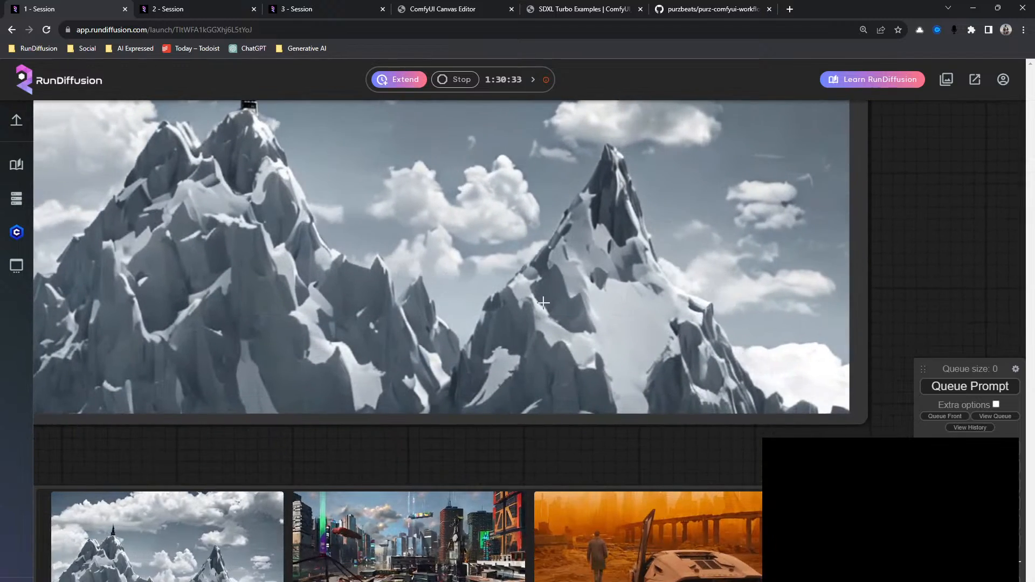
scroll(519, 306, "down", 5)
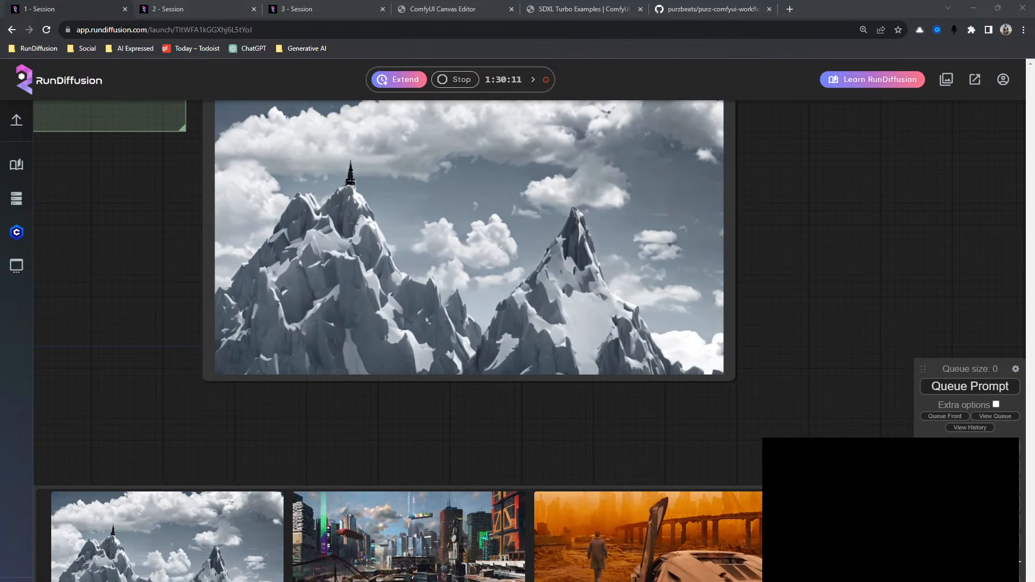
left_click_drag(98, 303, 663, 559)
left_click_drag(166, 123, 225, 109)
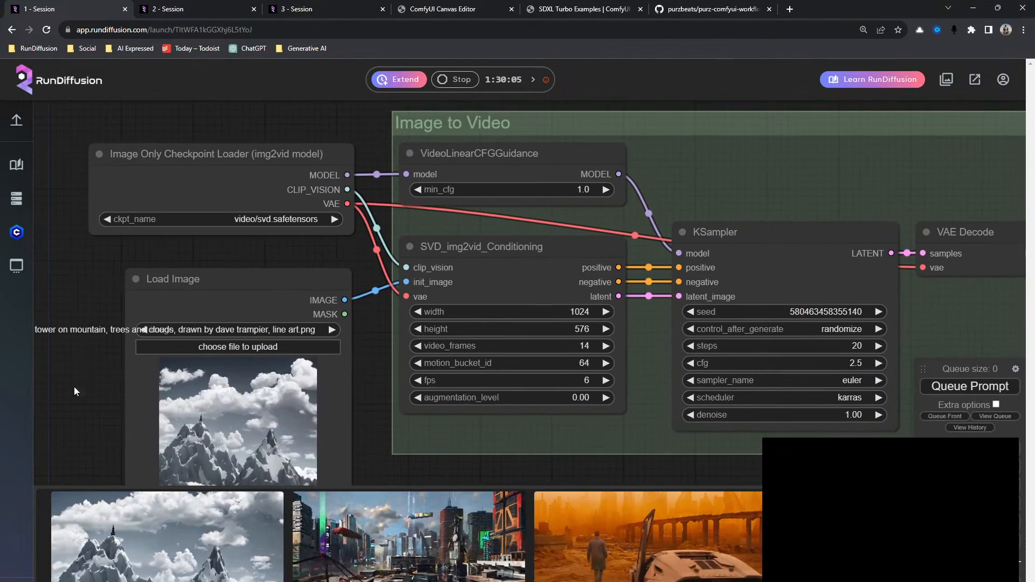
left_click_drag(72, 432, 103, 323)
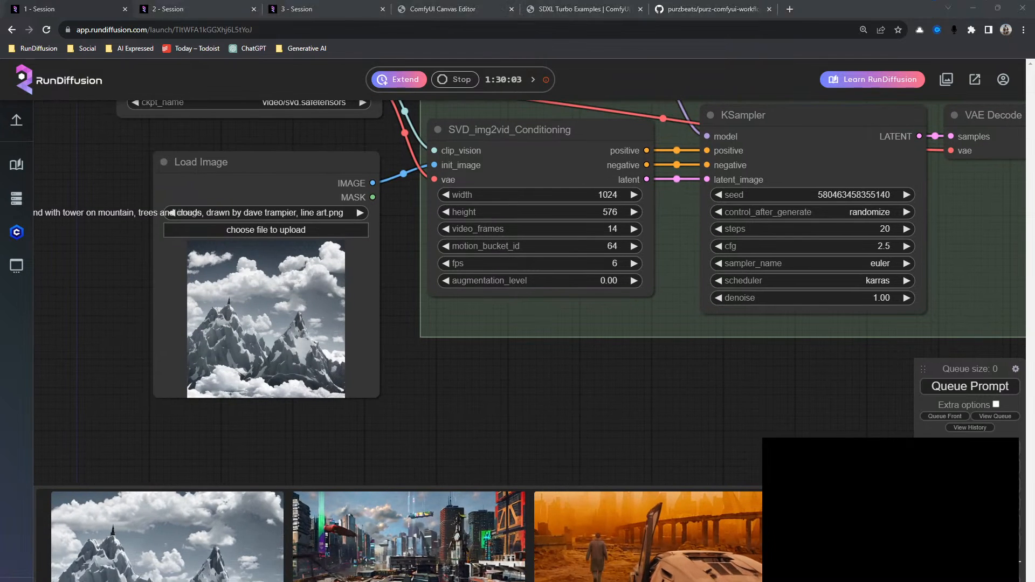
left_click_drag(1034, 216, 379, 340)
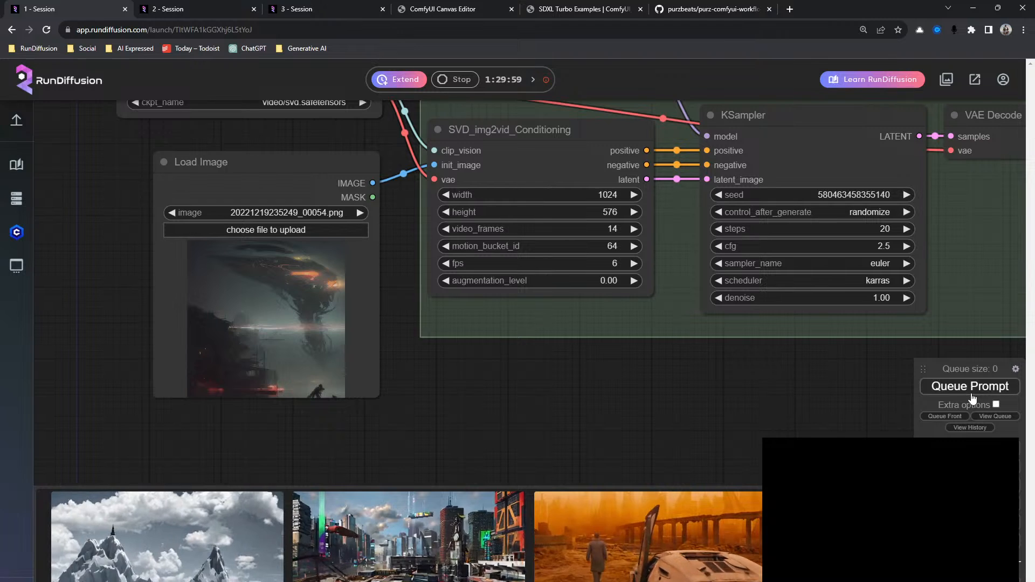
Step: Follow the run's progress through the KSampler and VAE Decode nodes
scroll(756, 405, "down", 1)
scroll(532, 413, "down", 2)
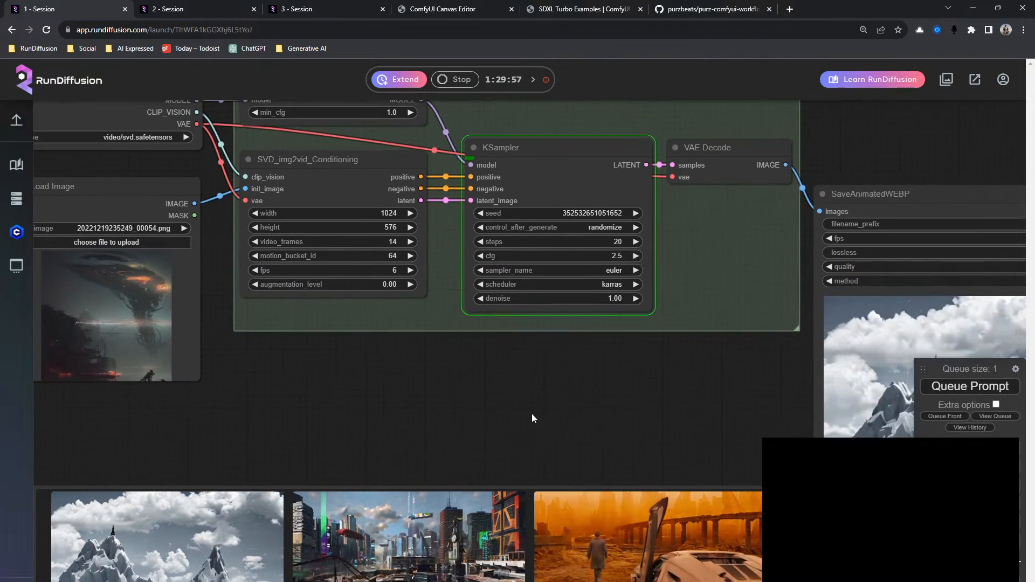
left_click_drag(513, 396, 741, 346)
scroll(475, 443, "down", 3)
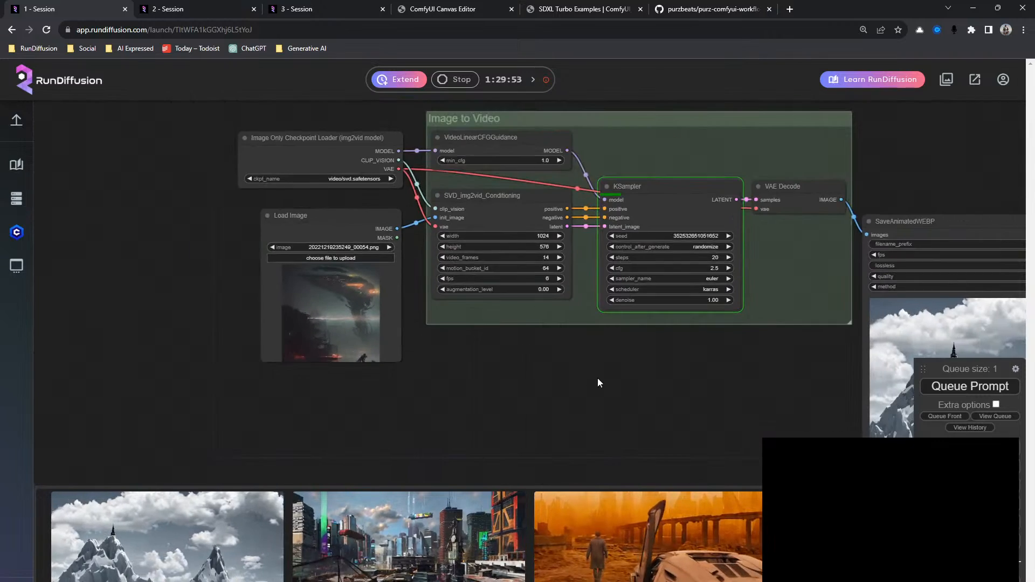
left_click_drag(597, 377, 339, 308)
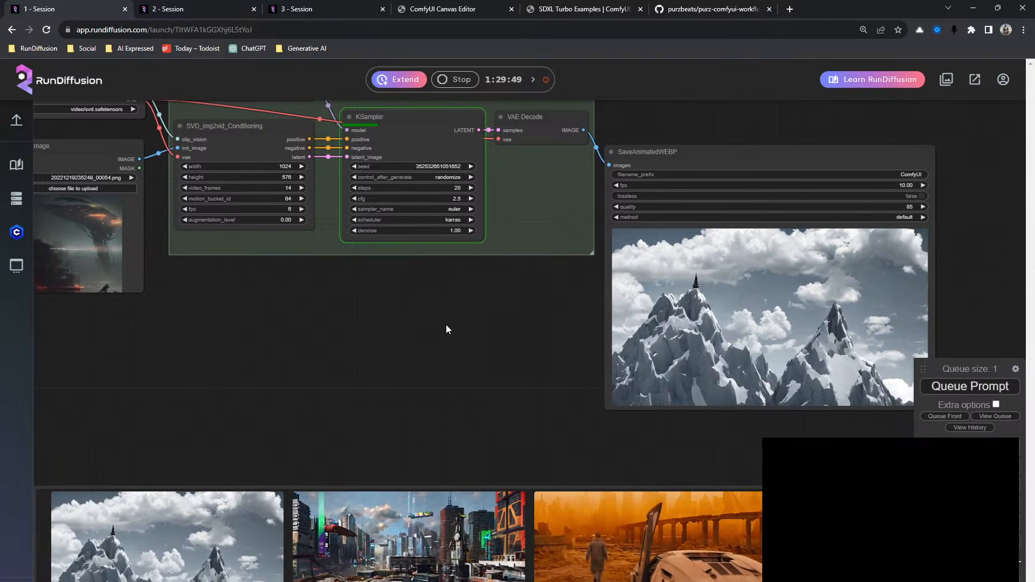
left_click_drag(445, 324, 500, 432)
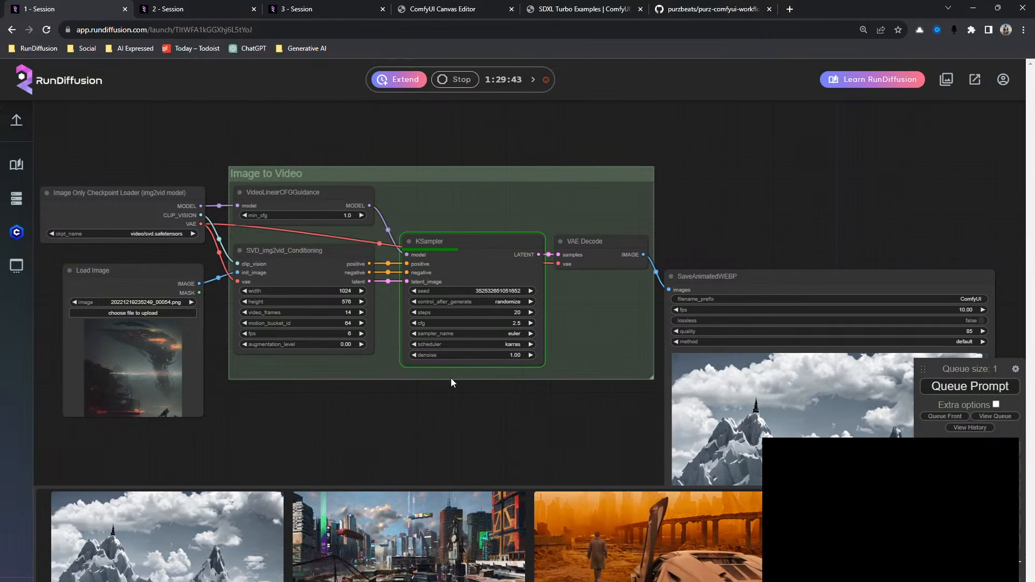
left_click_drag(475, 402, 474, 374)
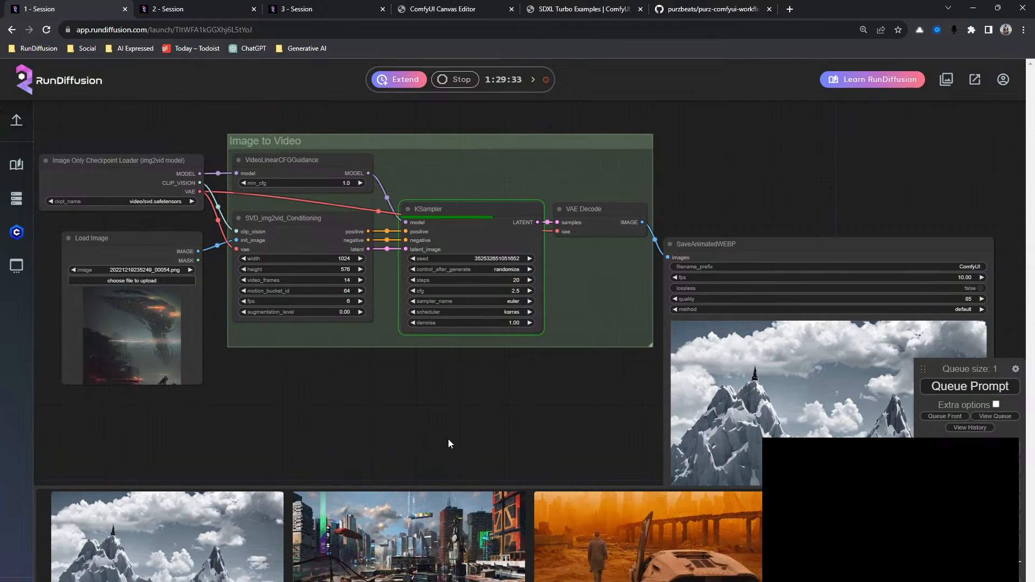
left_click_drag(448, 439, 419, 374)
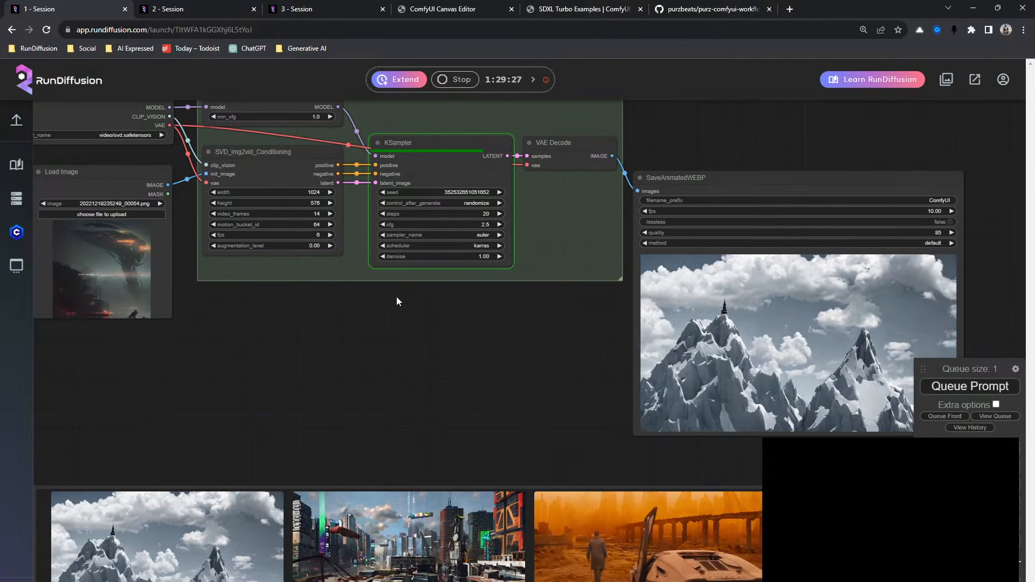
left_click_drag(480, 319, 424, 318)
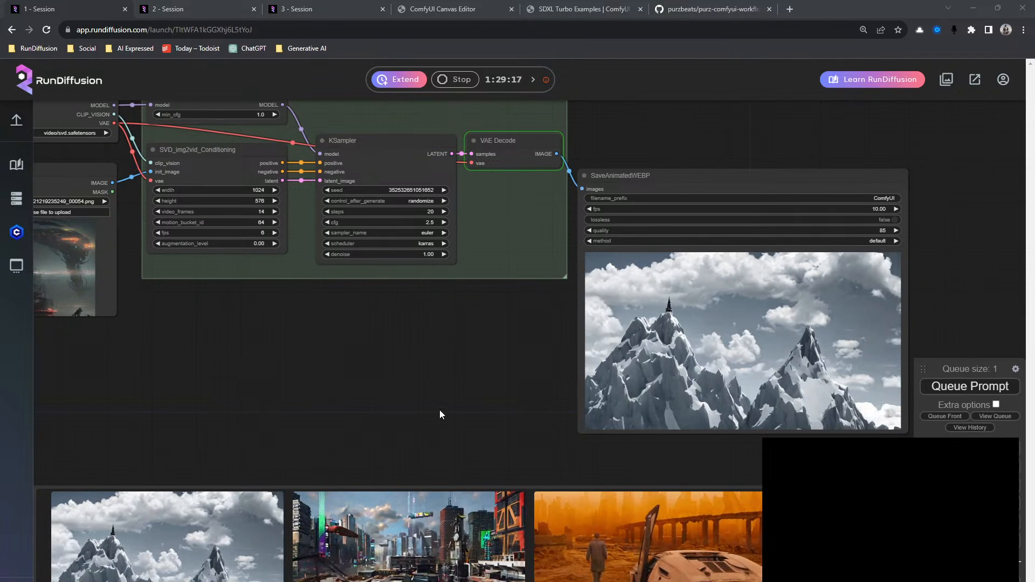
Step: Examine the generated dark sci-fi scene animation in the SaveAnimatedWEBP node up close and alongside the whole workflow
left_click_drag(497, 367, 309, 336)
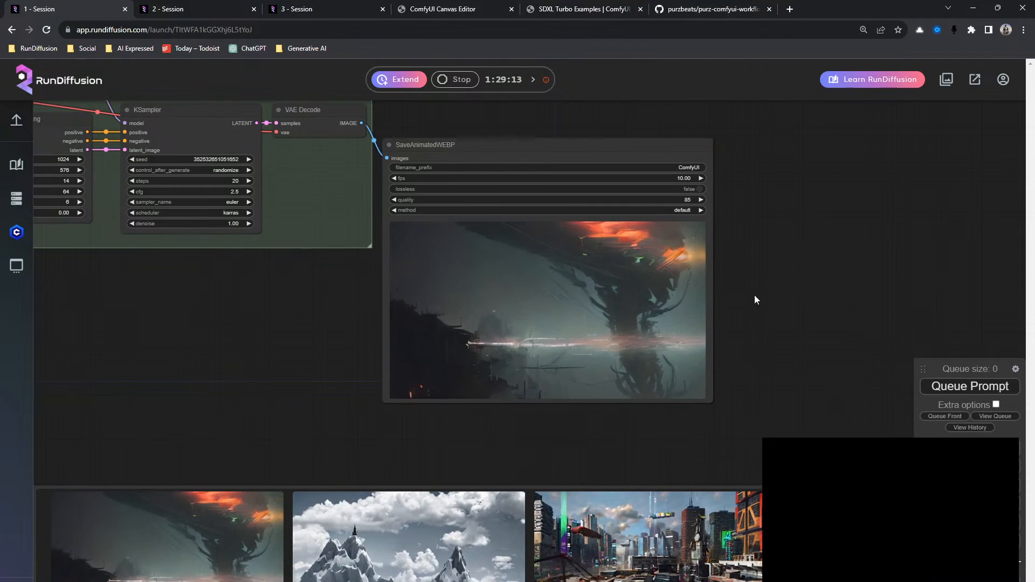
left_click_drag(755, 295, 561, 247)
scroll(533, 247, "up", 6)
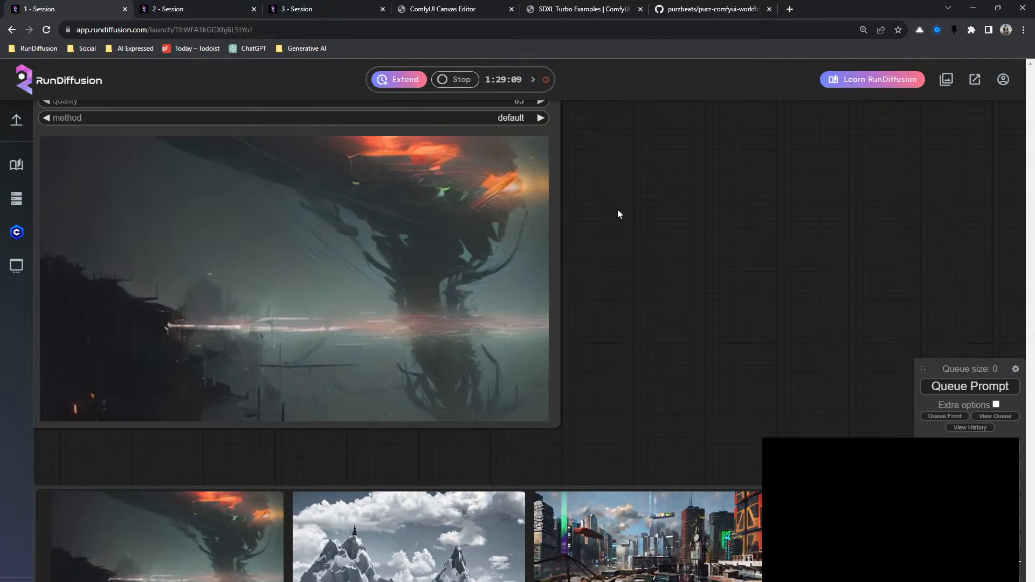
scroll(617, 214, "down", 1)
left_click_drag(616, 215, 700, 261)
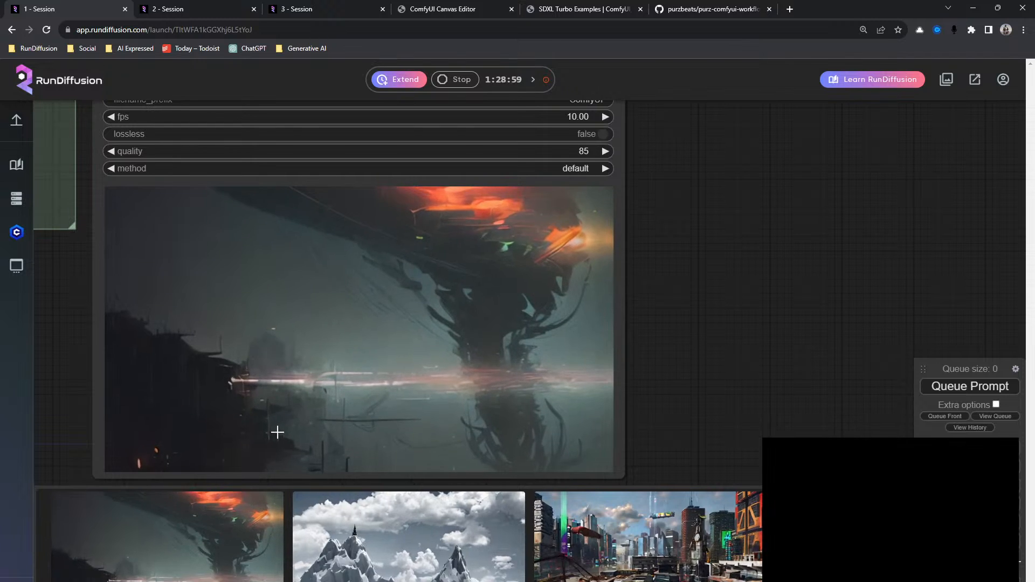
scroll(41, 365, "down", 5)
scroll(41, 365, "down", 2)
left_click_drag(41, 364, 532, 371)
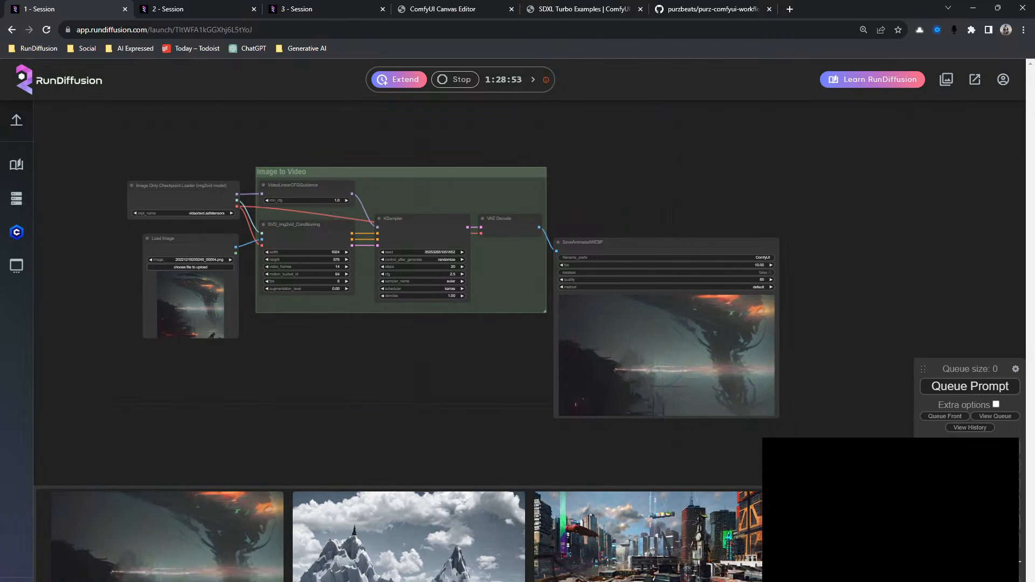
Step: Clear the current workflow from the canvas and open the purz-comfyui-workflows repository on GitHub
key("ctrl+BackSpace")
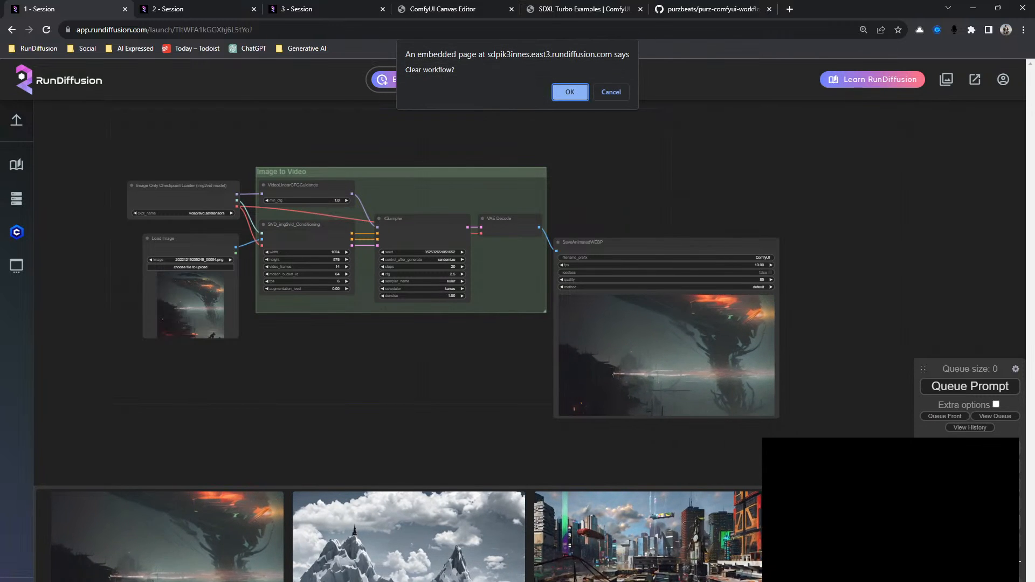
left_click(569, 93)
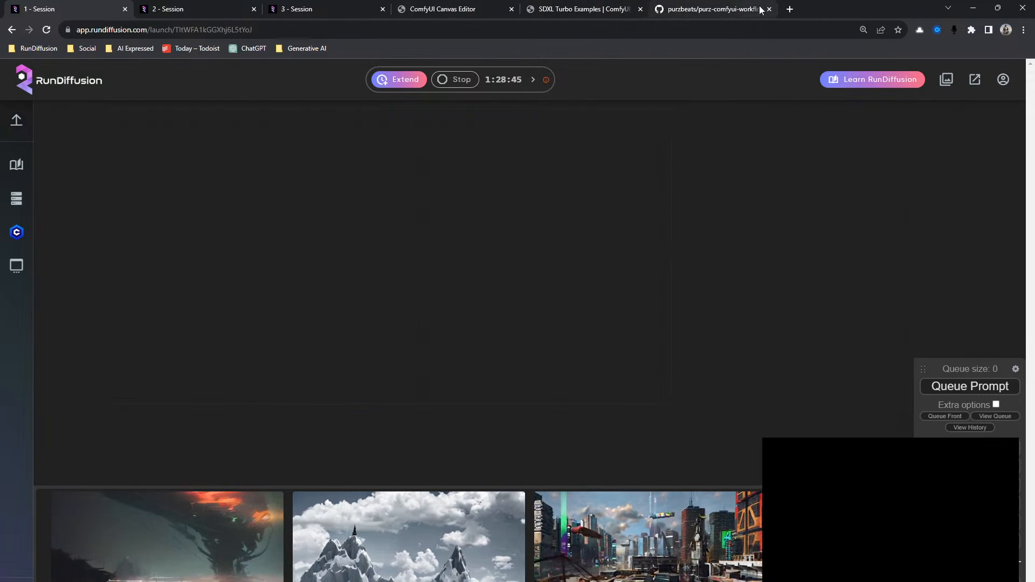
left_click(717, 9)
left_click(242, 33)
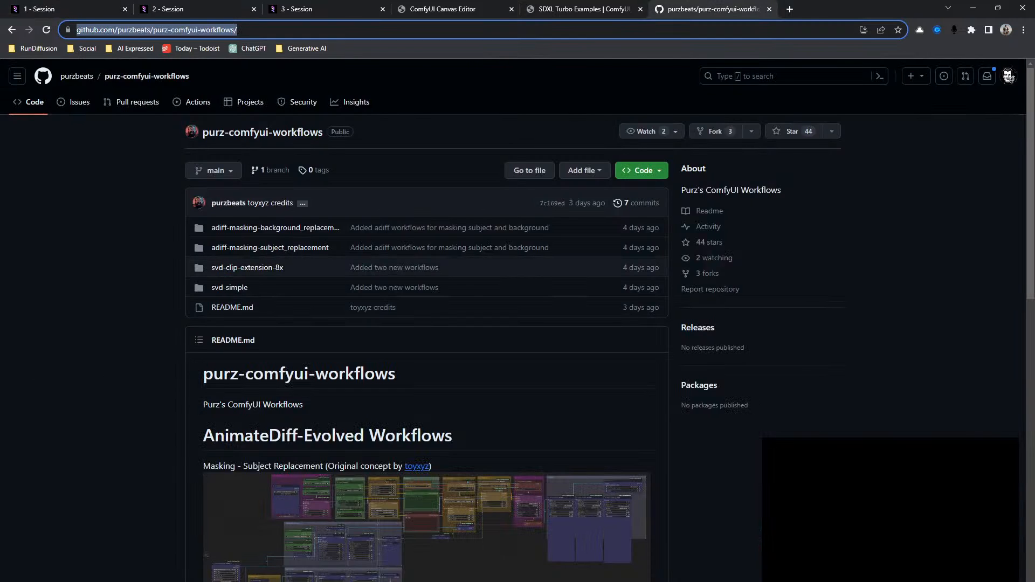
key("alt+Tab")
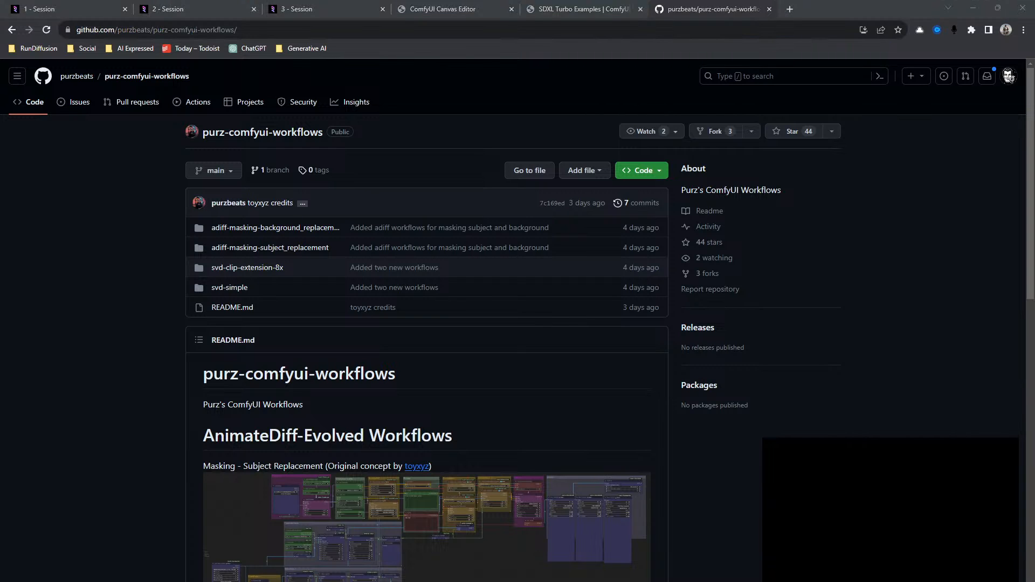
Step: Find the Simple img2vid /w Interpolation workflow in the repository's README and load it onto the first session's empty canvas
scroll(134, 326, "down", 10)
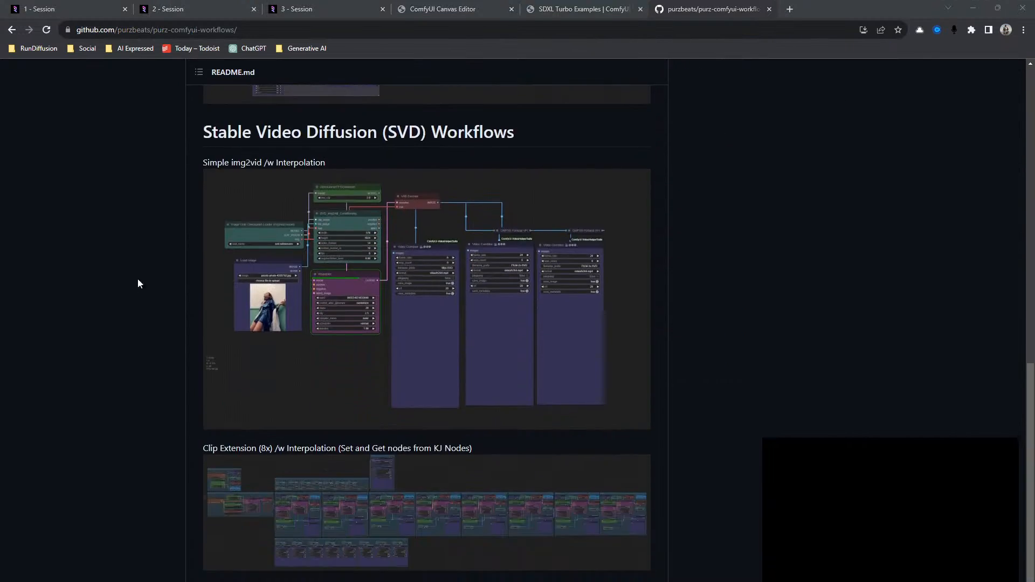
middle_click(709, 14)
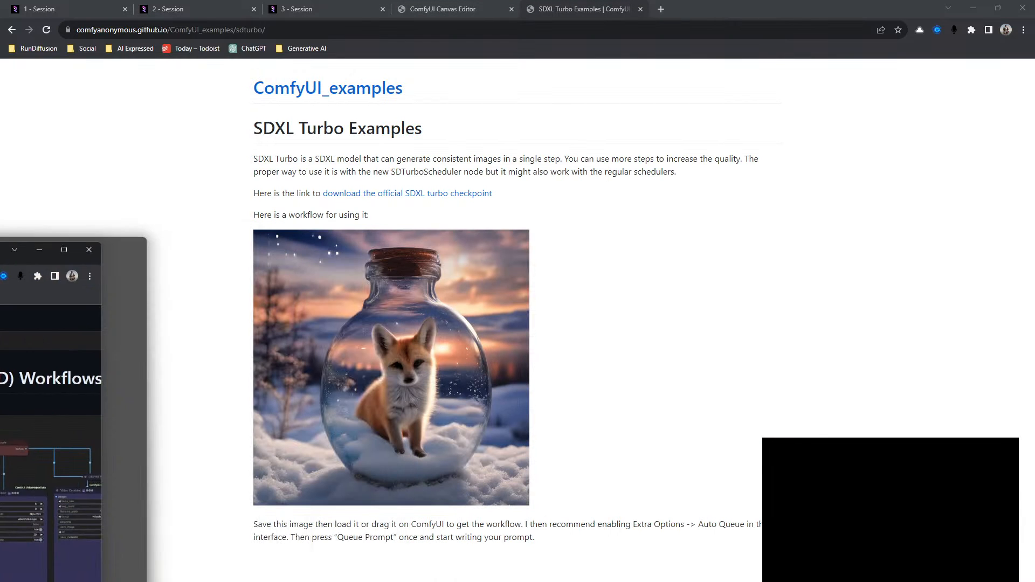
left_click(84, 8)
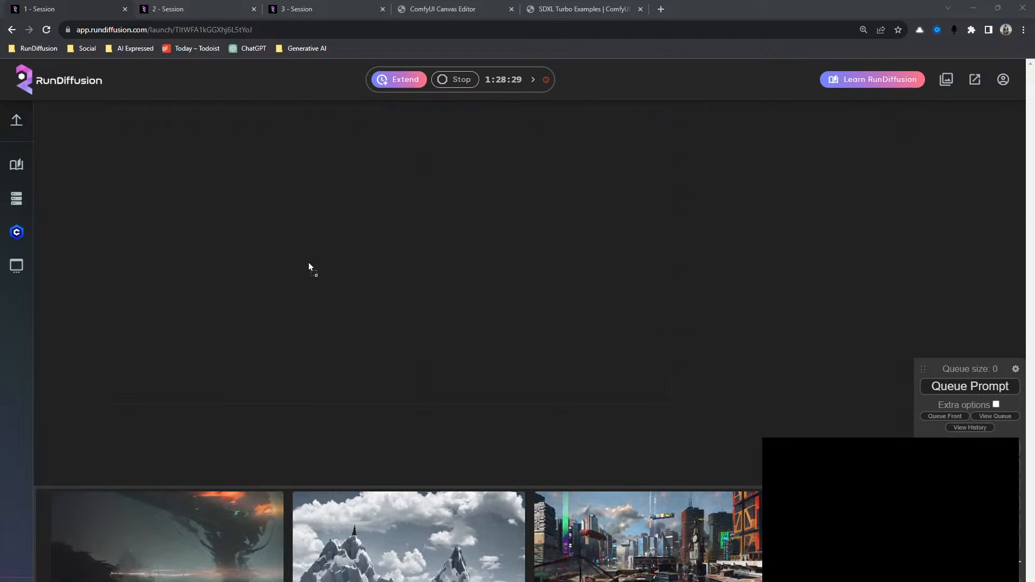
left_click_drag(309, 264, 338, 271)
left_click_drag(206, 323, 204, 428)
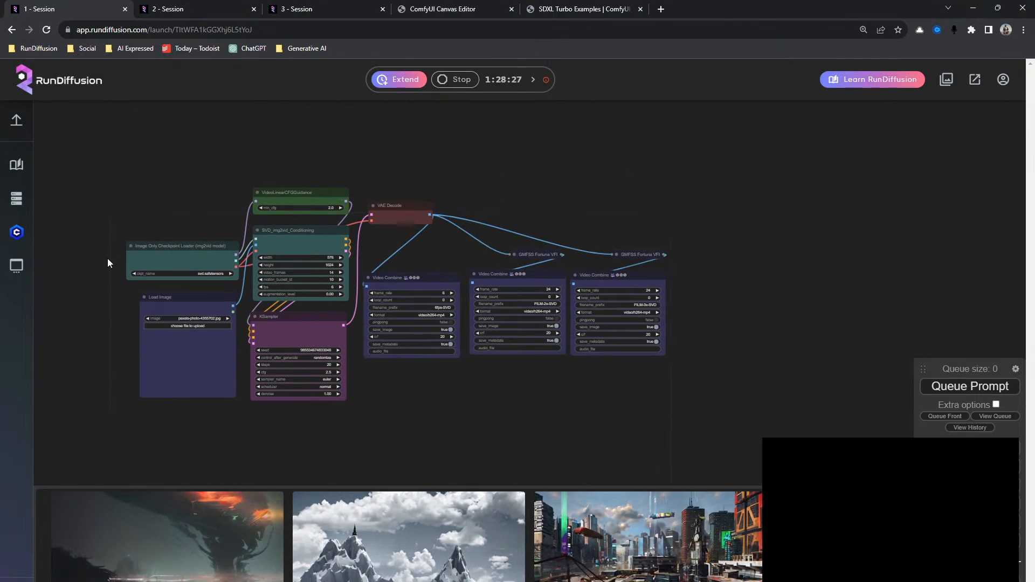
Step: Examine the loaded workflow's nodes up close, expanding and collapsing the first GMFSS Fortuna VFI node to see its settings
scroll(108, 257, "up", 4)
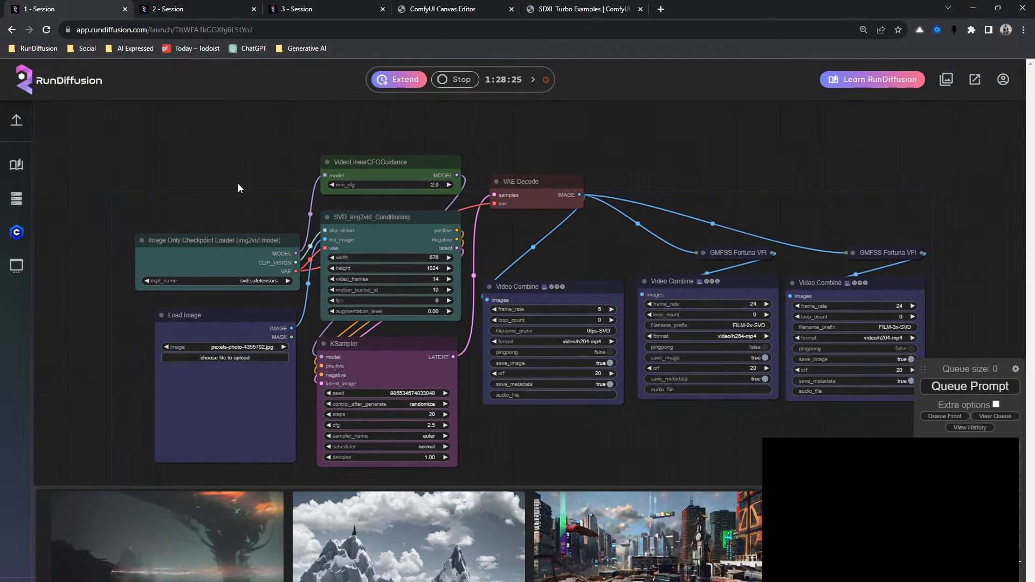
left_click_drag(238, 184, 193, 169)
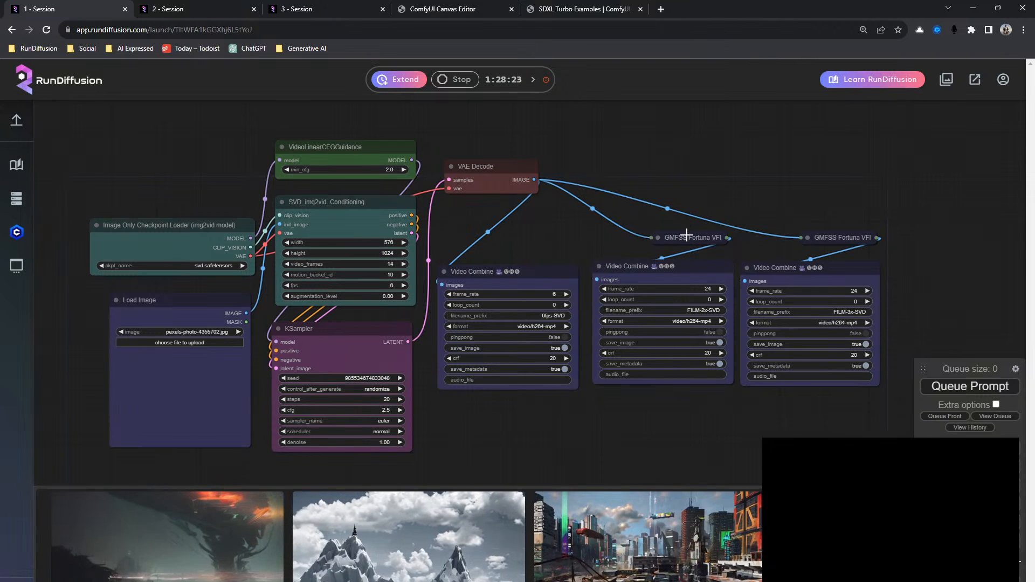
left_click(662, 239)
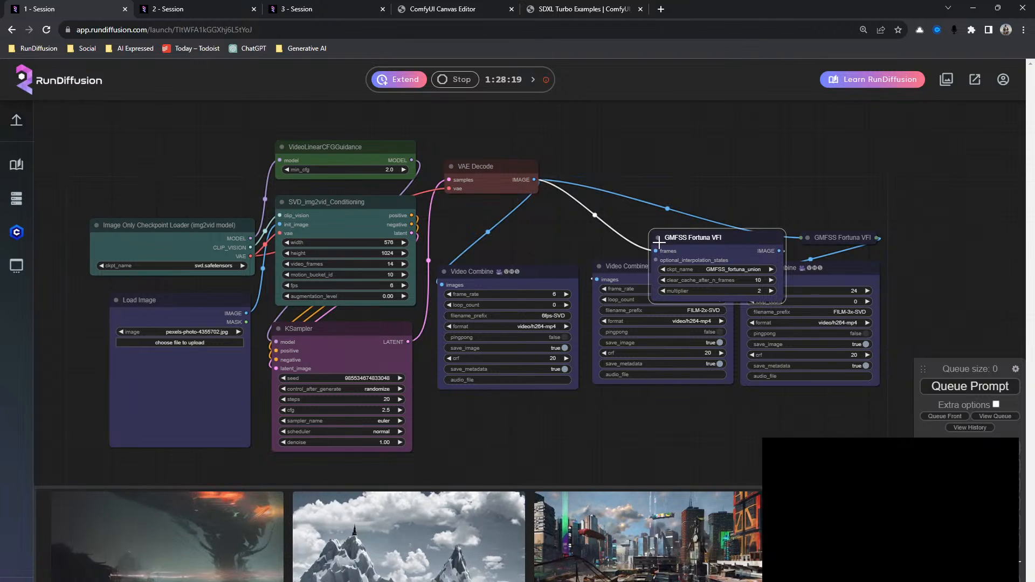
left_click(658, 238)
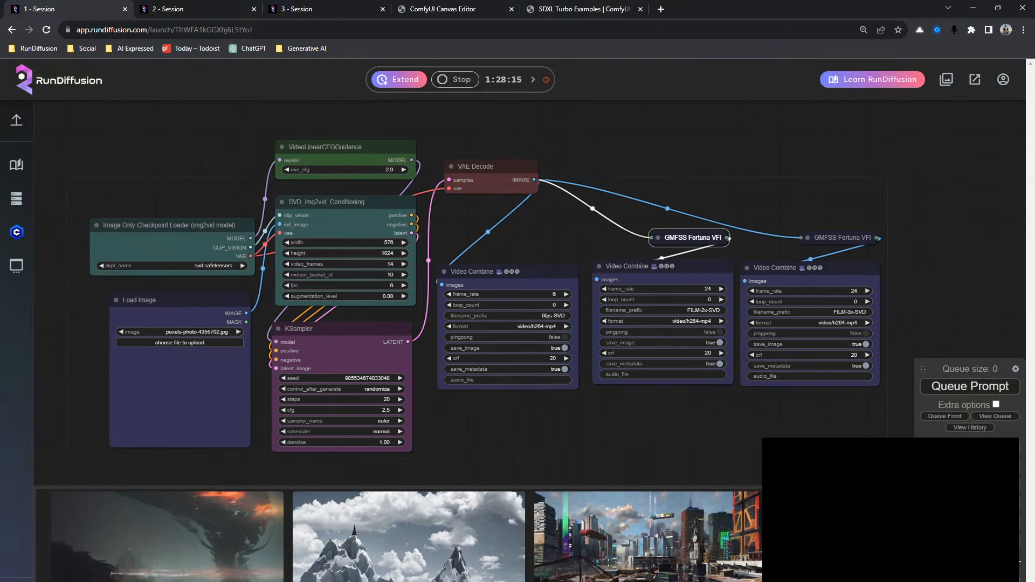
Step: Check ComfyUI Manager for missing custom nodes and view the Server Manager's app restart option without restarting
left_click(970, 576)
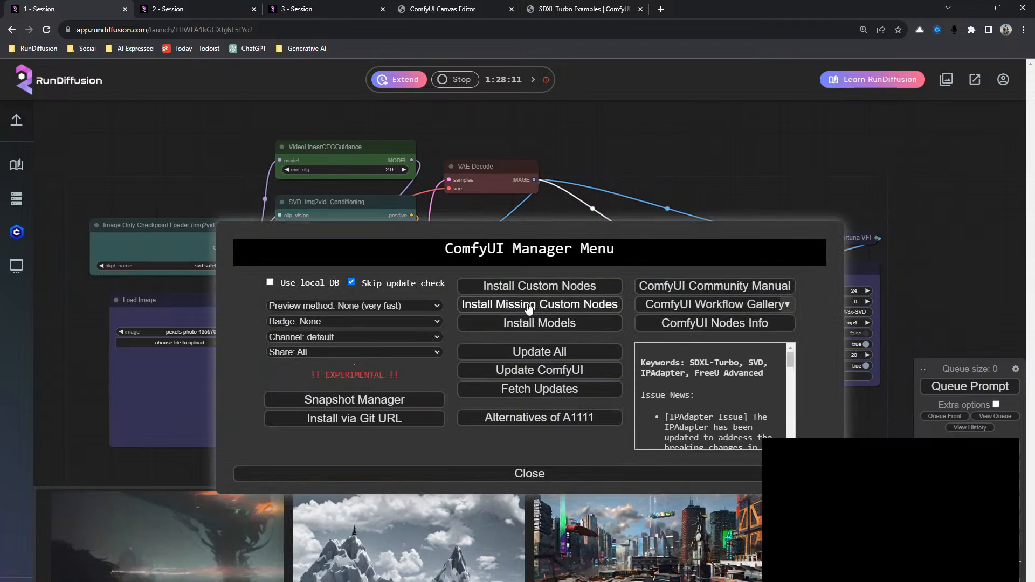
left_click(551, 305)
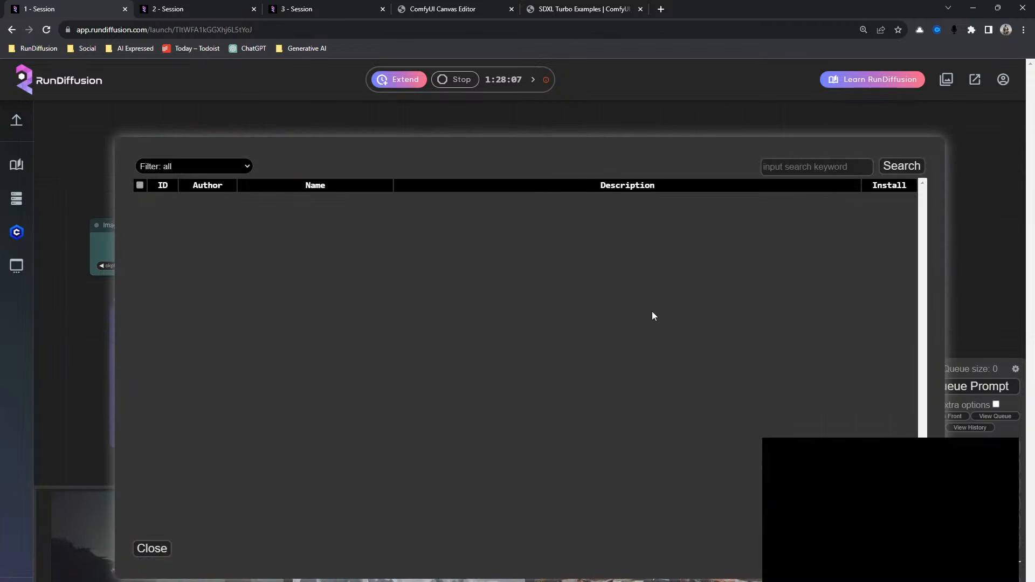
left_click(152, 549)
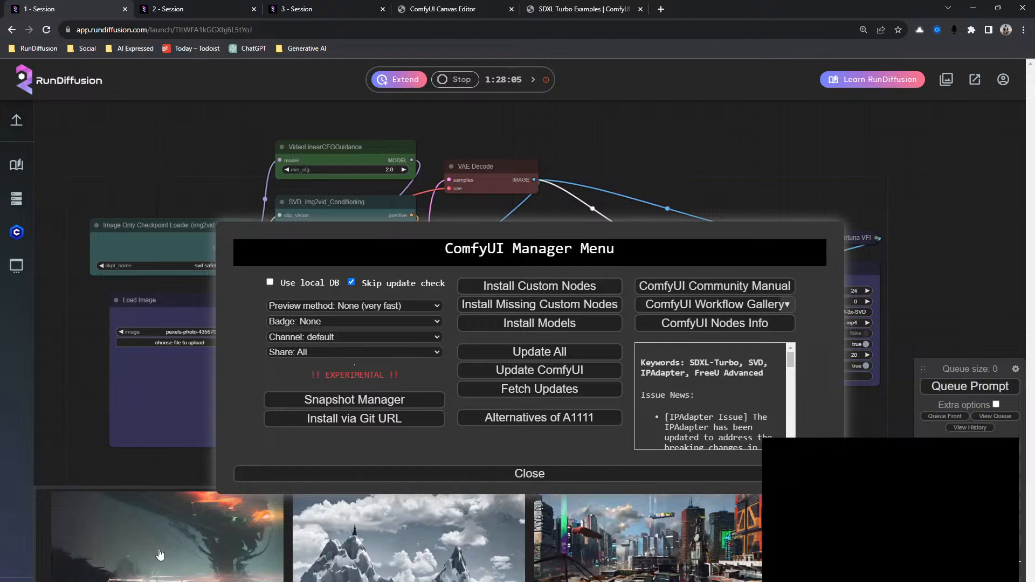
left_click(464, 468)
left_click(17, 200)
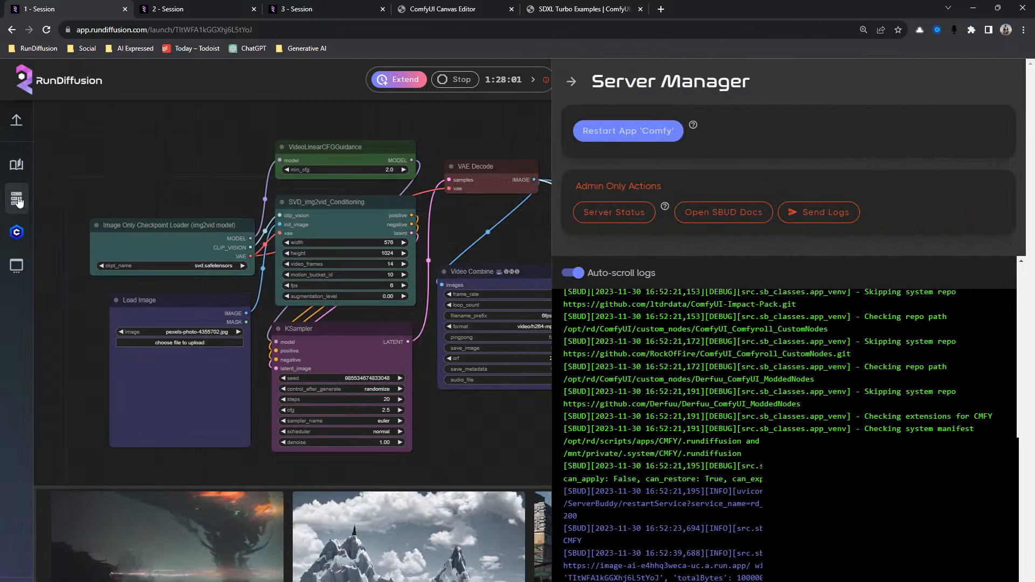
left_click(501, 182)
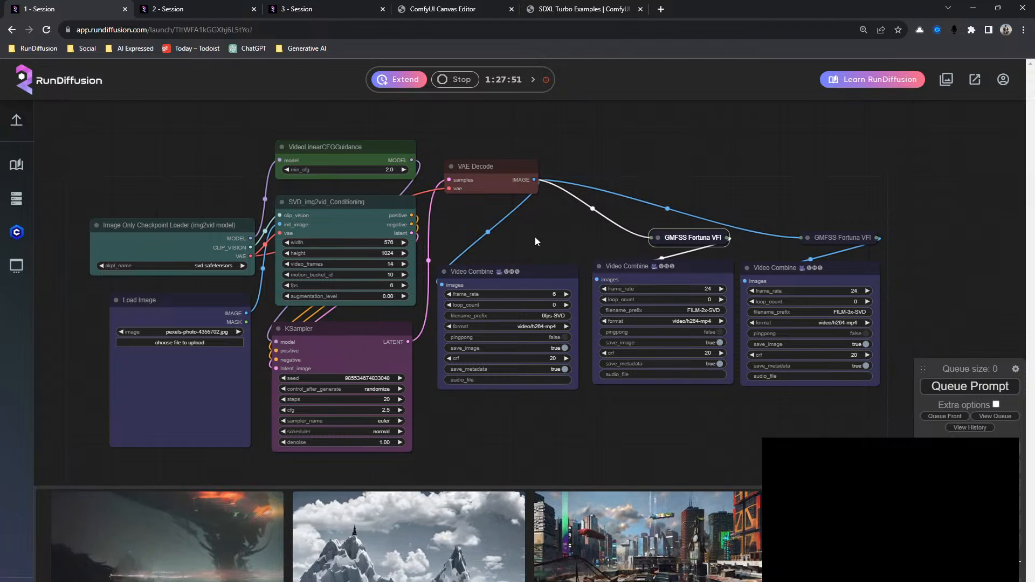
Step: Set the Image Only Checkpoint Loader's checkpoint to video/svd_xt.safetensors
left_click_drag(535, 237, 493, 222)
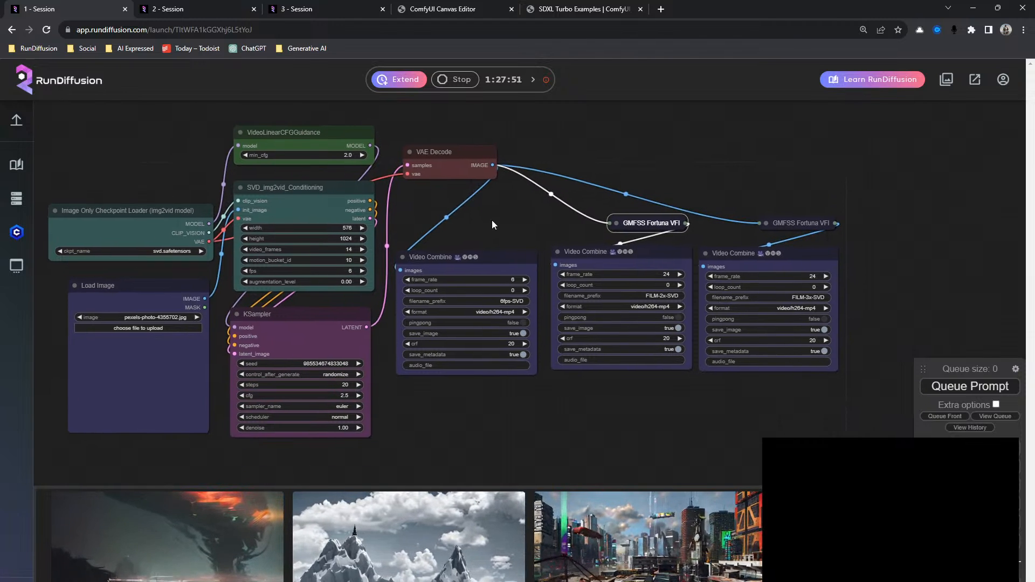
left_click(166, 252)
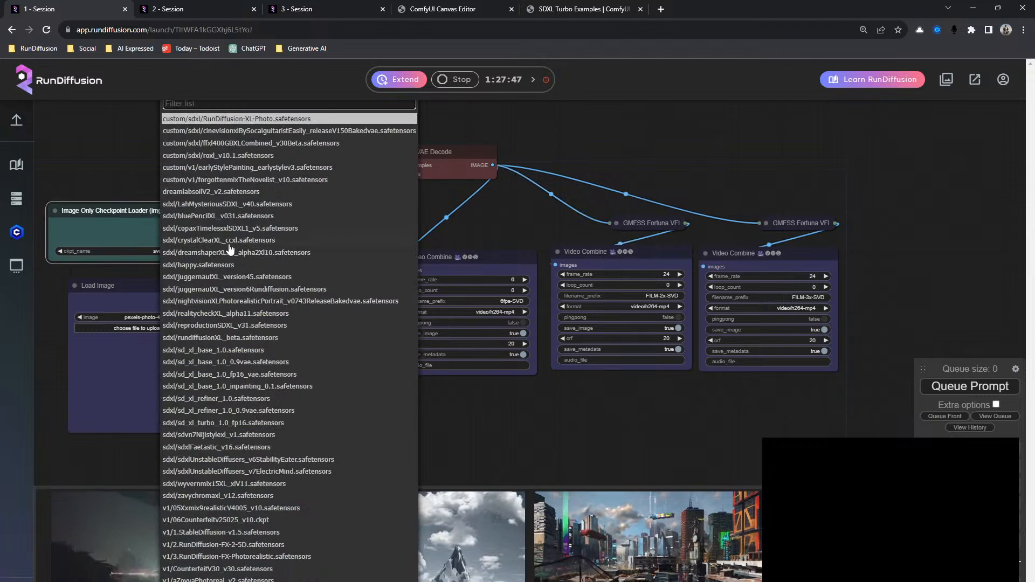
type("svd")
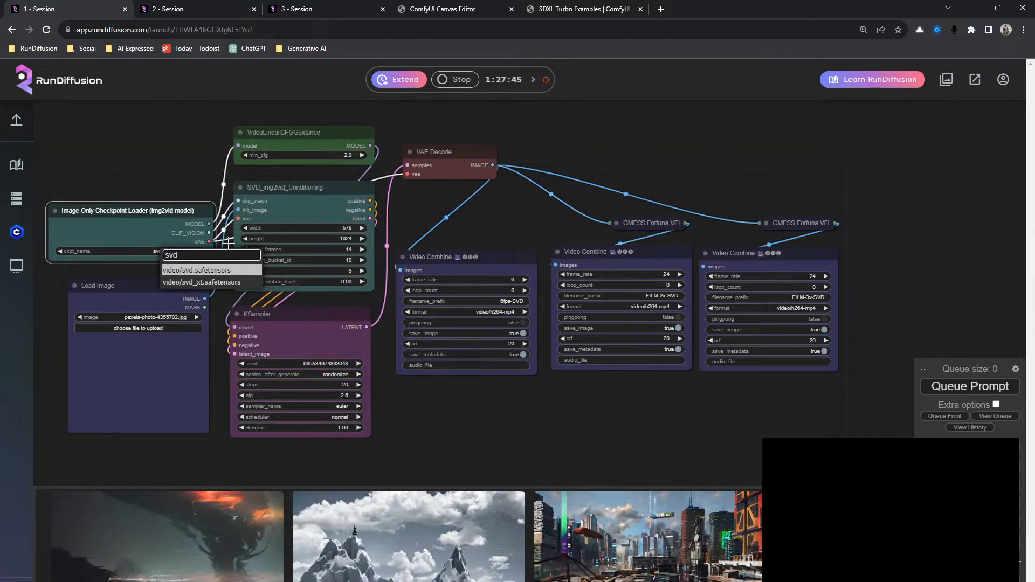
left_click(187, 283)
Step: Load the colourful pop-art portrait of a blue-haired woman into the Load Image node and queue the prompt
left_click_drag(477, 454, 515, 432)
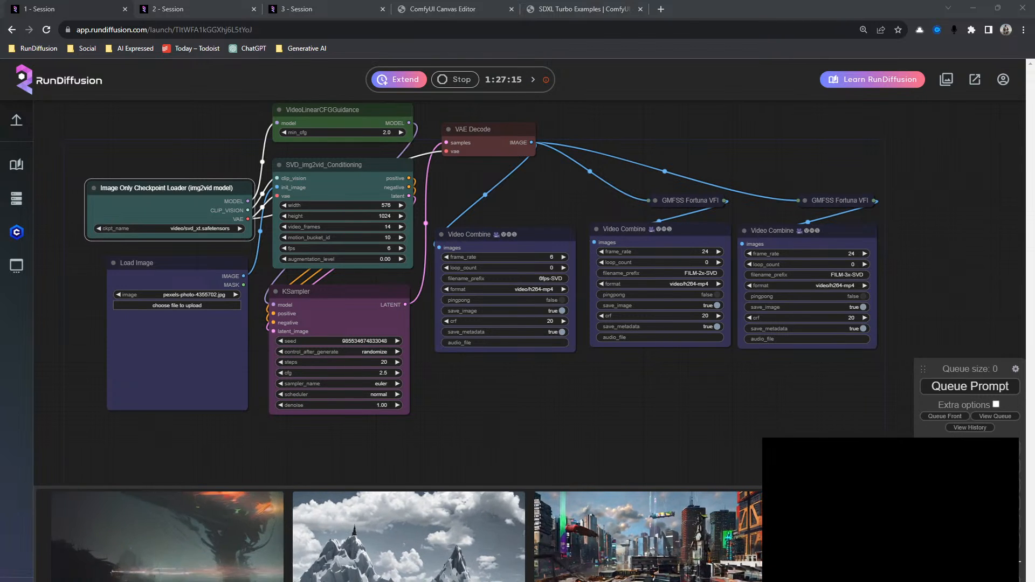
left_click_drag(84, 299, 139, 319)
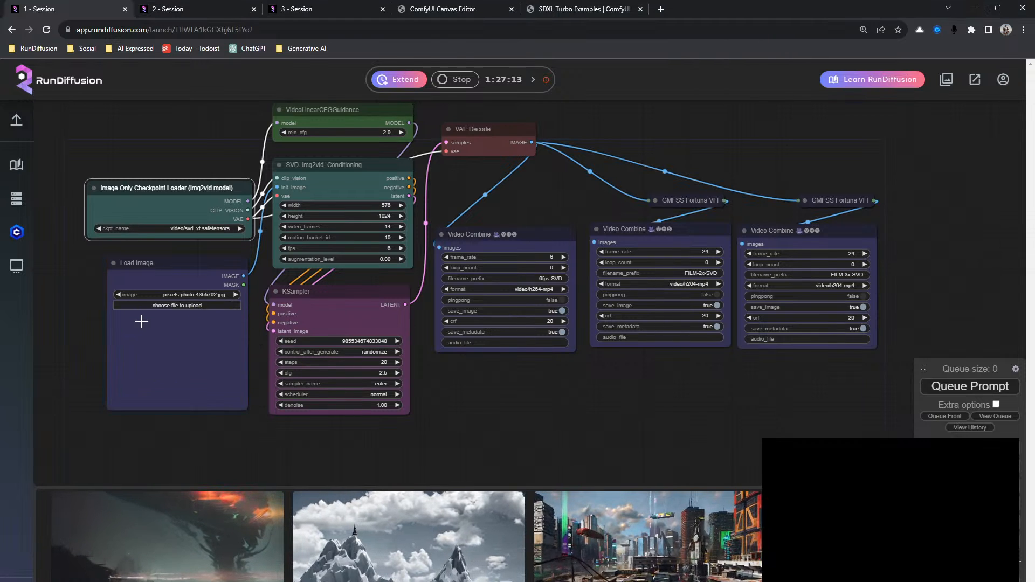
left_click(995, 387)
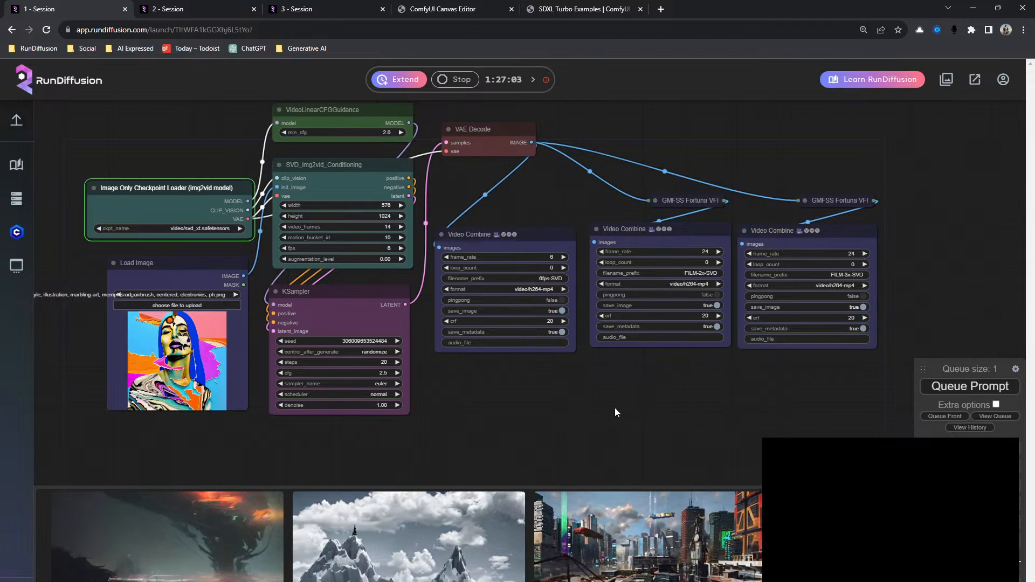
Step: Examine the KSampler and Video Combine nodes, including the output formats offered by the 6fps-SVD Video Combine node
left_click_drag(615, 407, 597, 426)
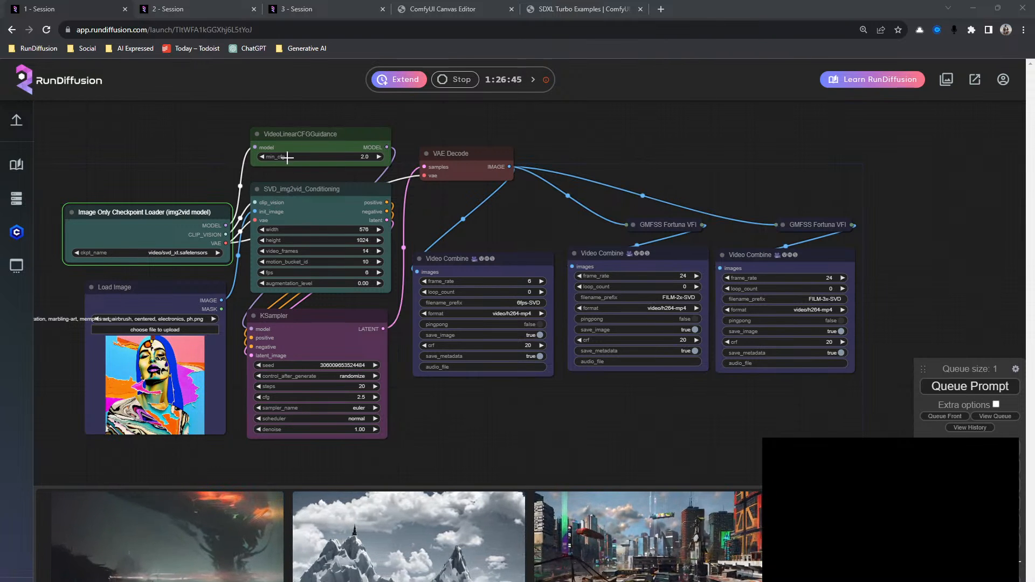
left_click(310, 325)
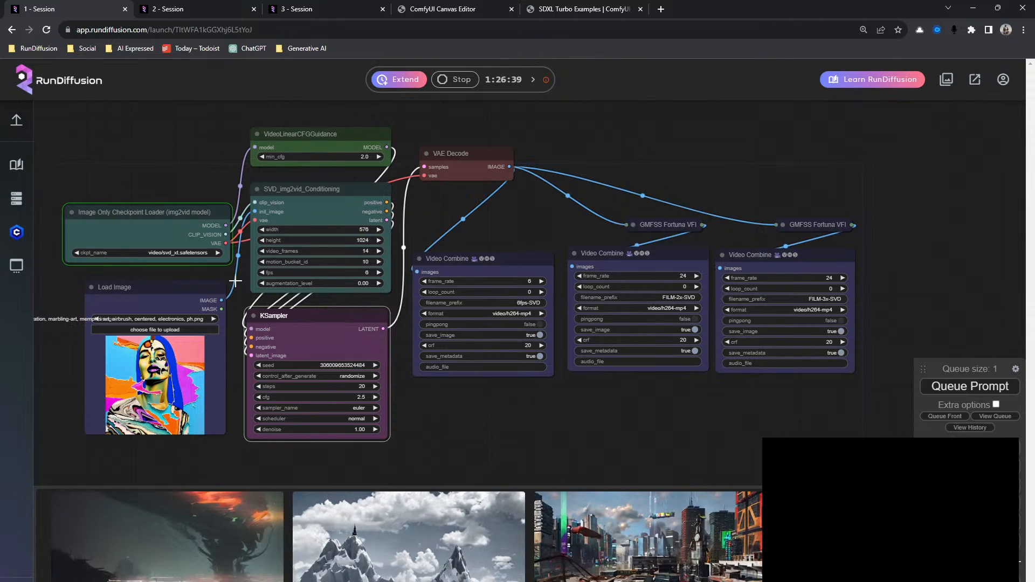
left_click_drag(574, 420, 519, 420)
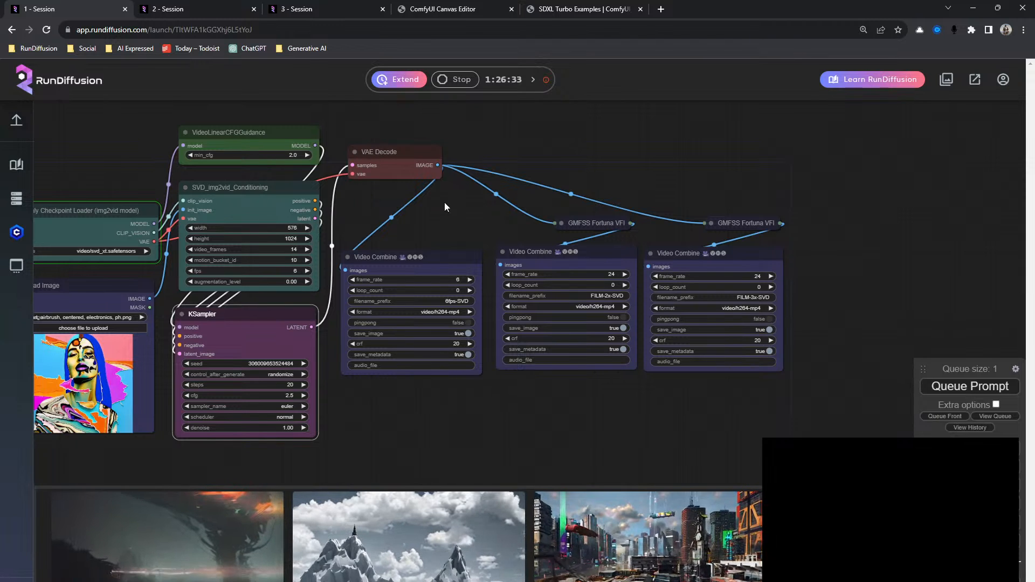
left_click(565, 260)
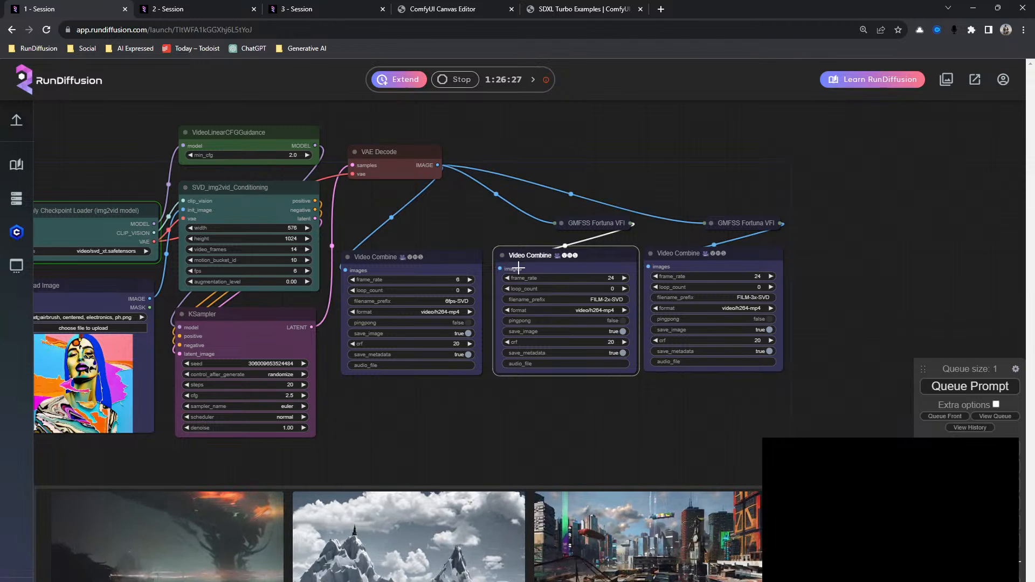
left_click(446, 311)
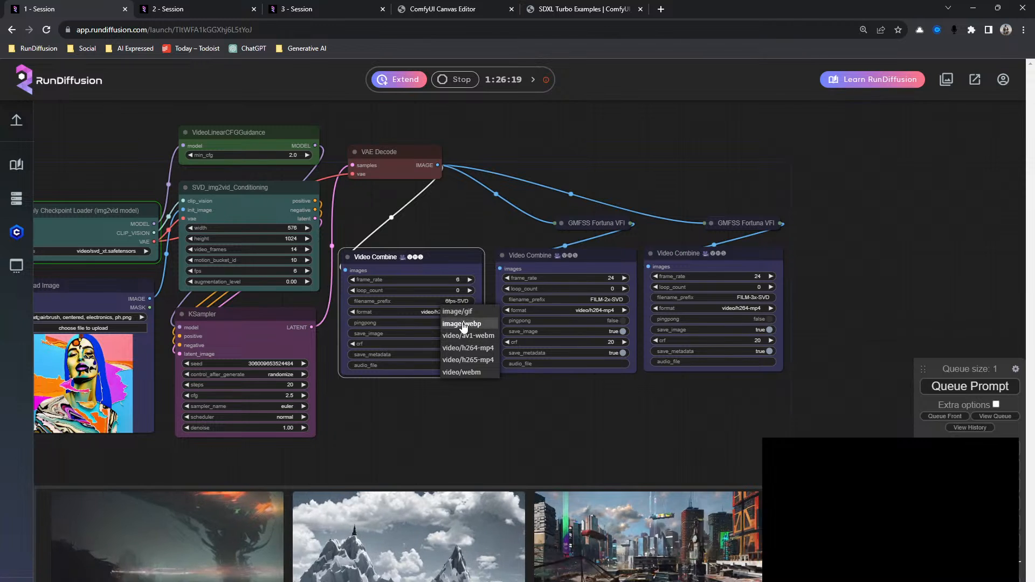
left_click(575, 436)
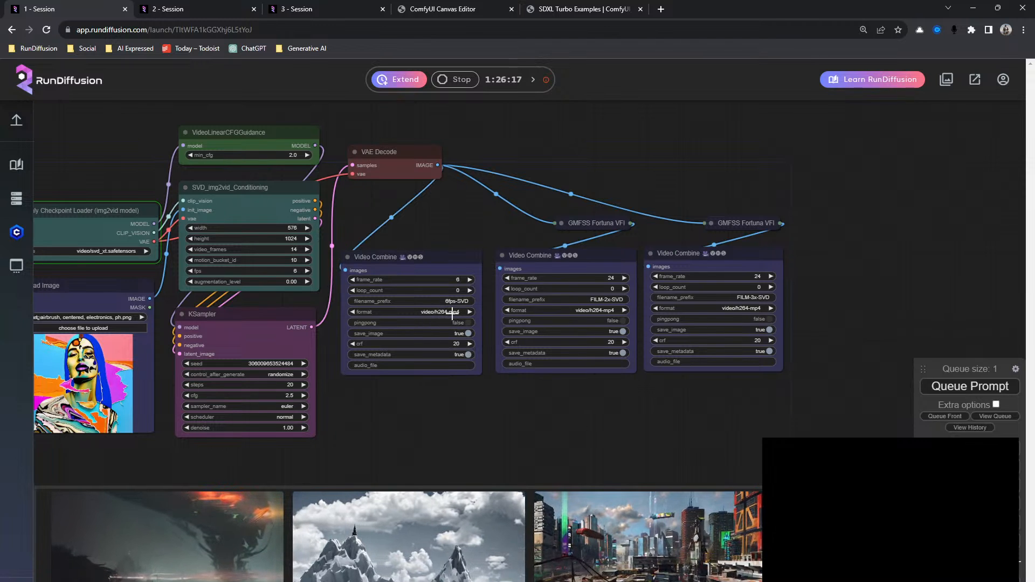
left_click_drag(440, 419, 498, 422)
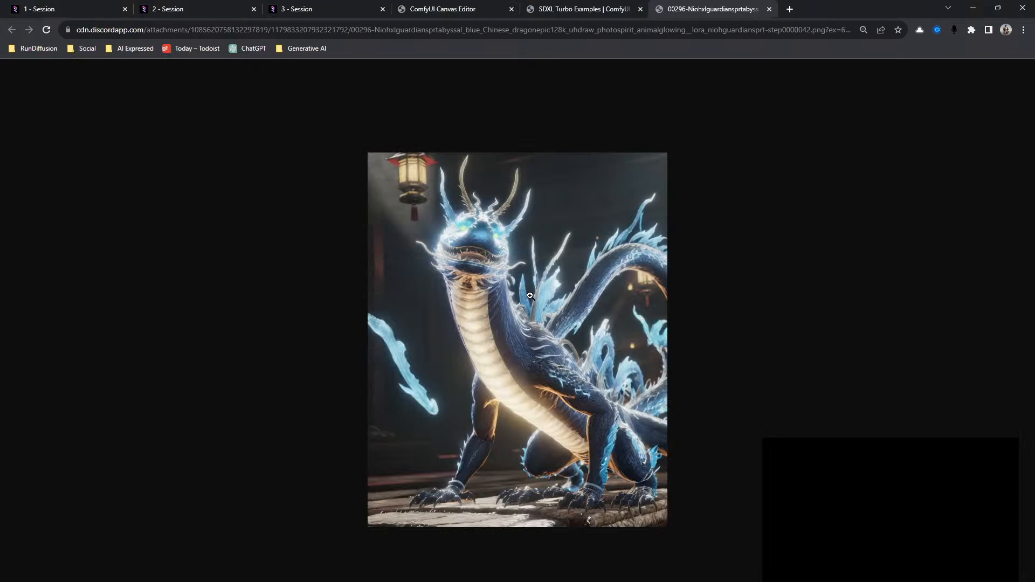
Step: Bring up the image options for the glowing blue Chinese dragon picture, move its tab out of the window and return to the first session
right_click(530, 296)
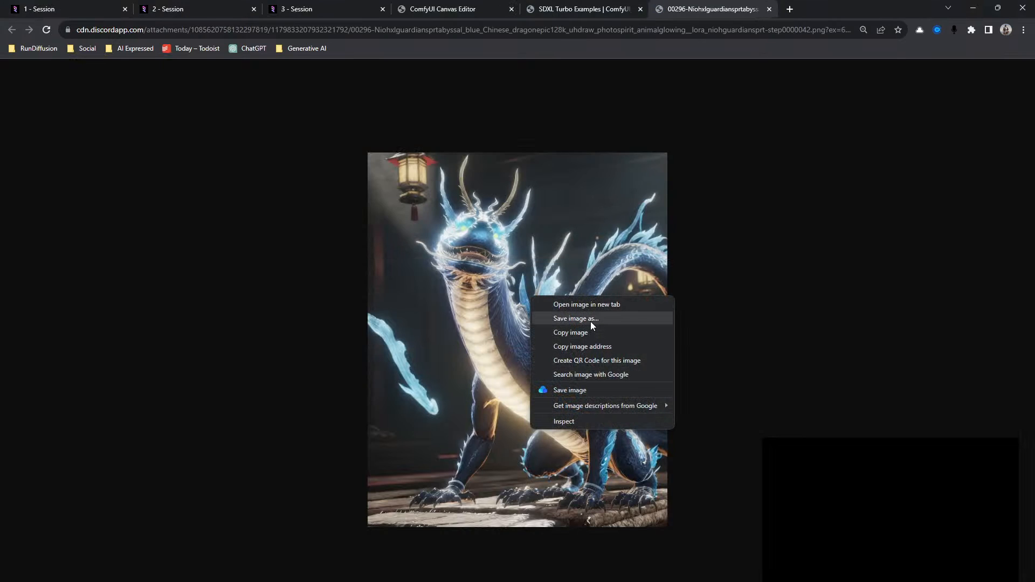
left_click_drag(712, 8, 0, 259)
left_click(64, 7)
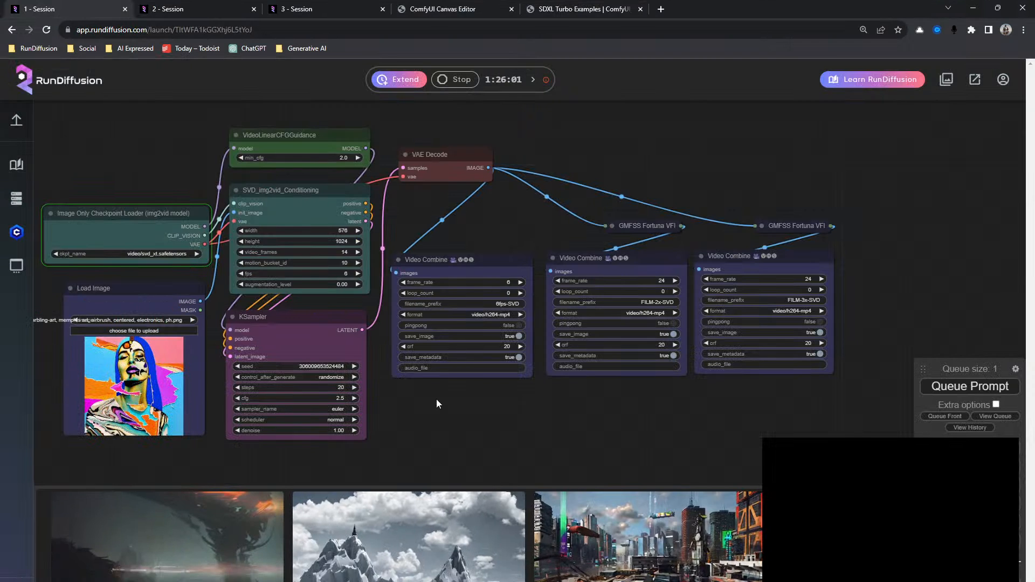
Step: Check the second session's empty canvas and view the SDXL Turbo Examples page with the fox-in-a-bottle workflow image
left_click_drag(448, 438, 419, 429)
scroll(519, 412, "down", 2)
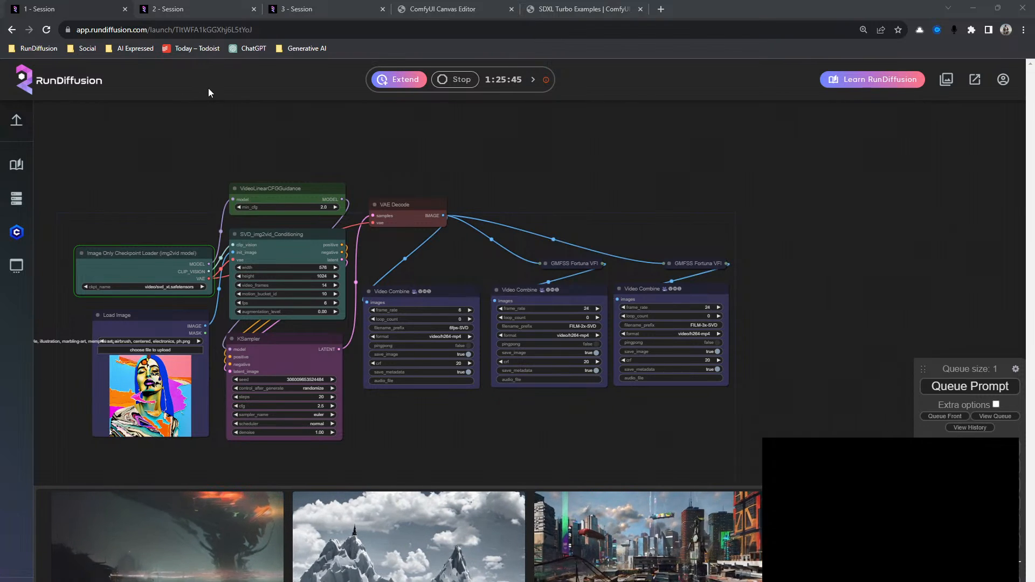
left_click(185, 6)
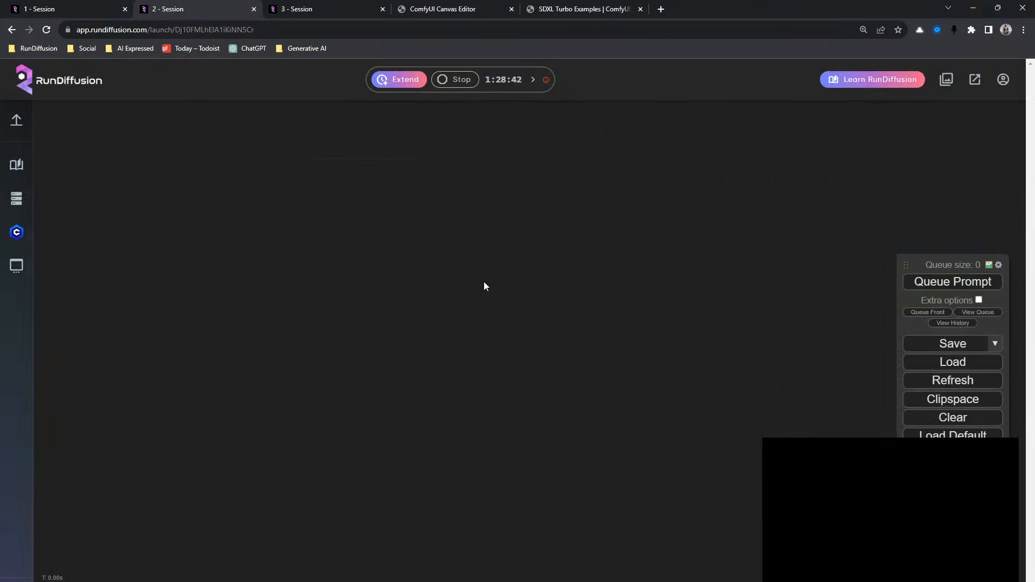
left_click(561, 5)
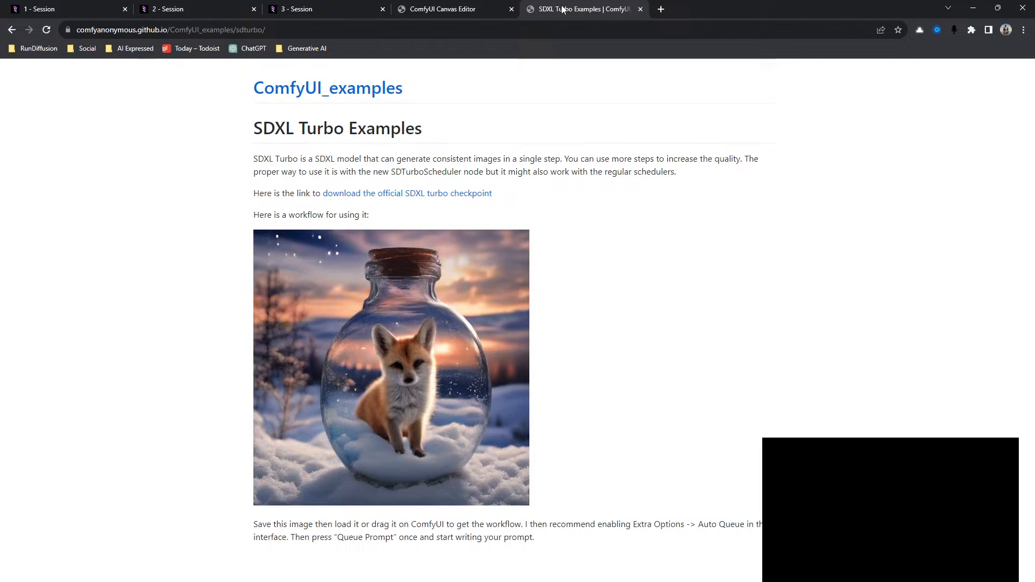
left_click(295, 27)
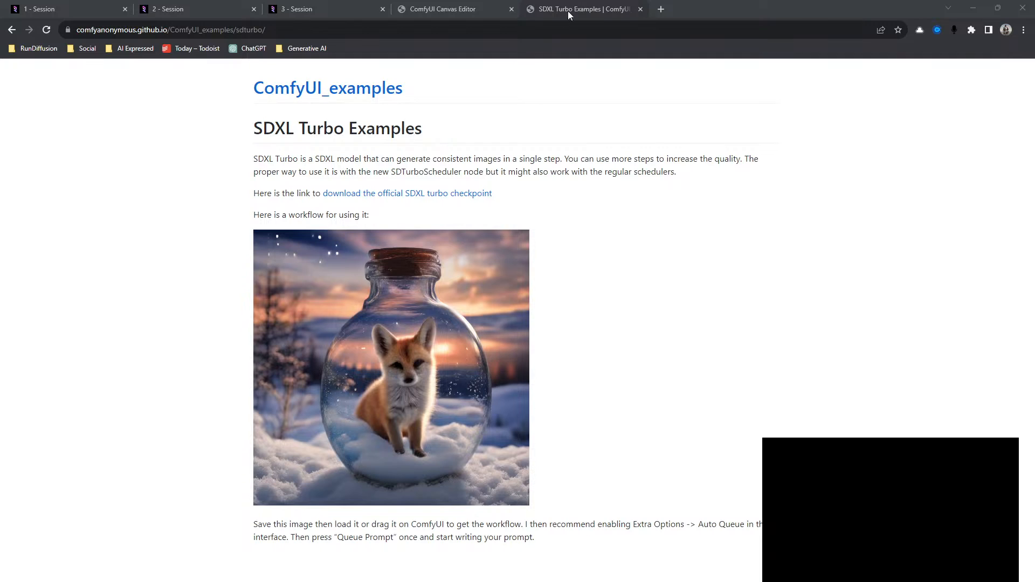
Step: Move the SDXL Turbo Examples tab out of the window and close the ComfyUI Canvas Editor tab
left_click_drag(568, 12, 0, 259)
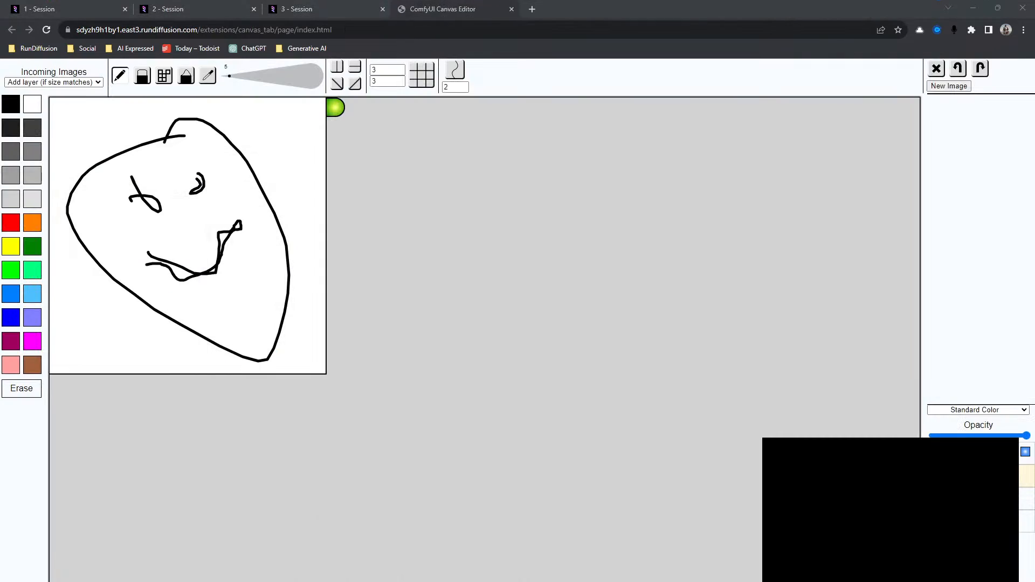
left_click(511, 9)
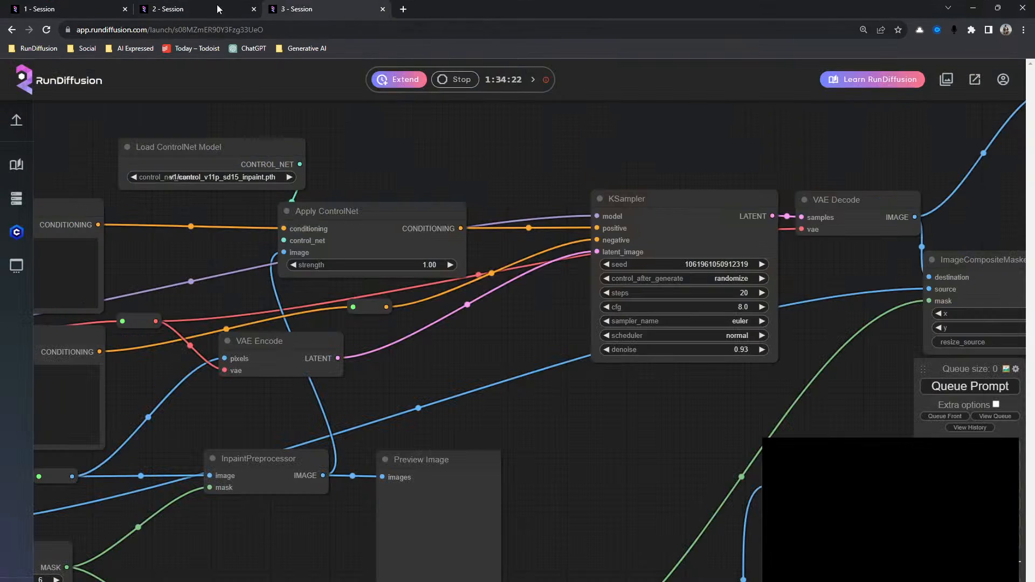
Step: Load the SDXL Turbo workflow from the example page's fox-in-a-bottle image onto the second session's empty canvas
left_click(178, 9)
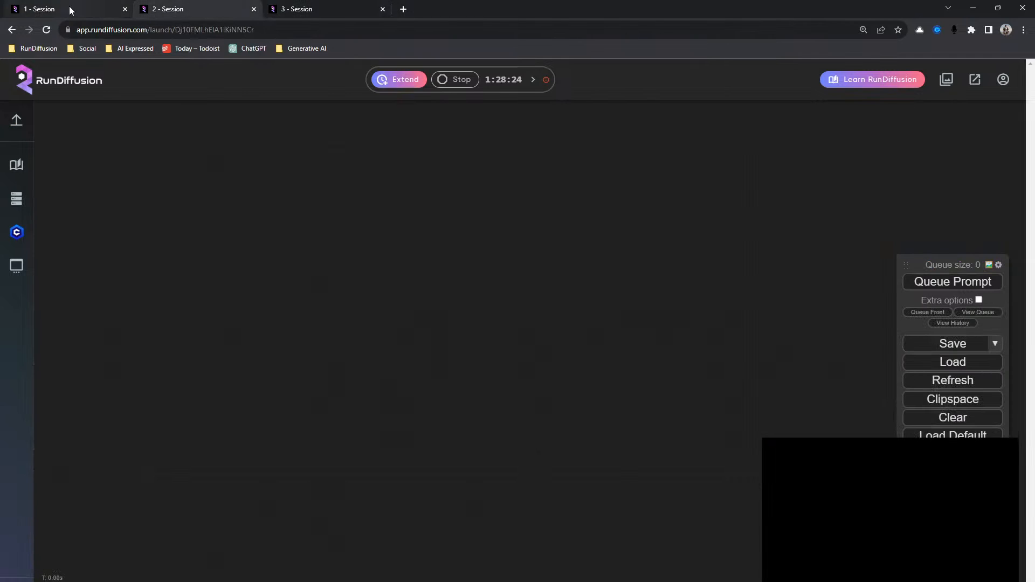
left_click(70, 8)
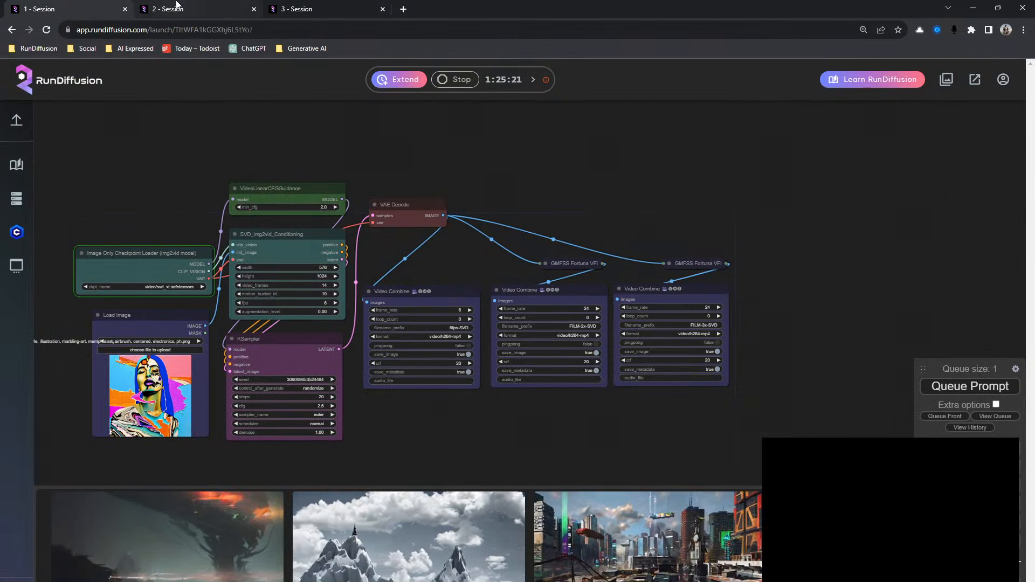
left_click(176, 5)
left_click_drag(177, 9, 409, 309)
left_click_drag(223, 264, 152, 410)
scroll(183, 340, "up", 5)
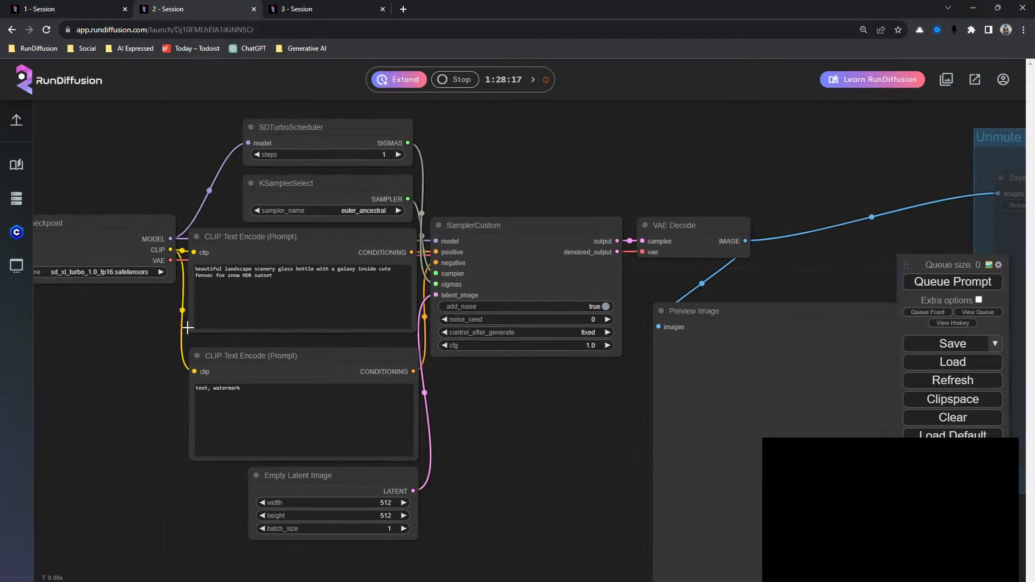
Step: Set the Load Checkpoint node's checkpoint to sdxl/sd_xl_turbo_1.0_fp16.safetensors, filtering the list by "turbo"
left_click(301, 129)
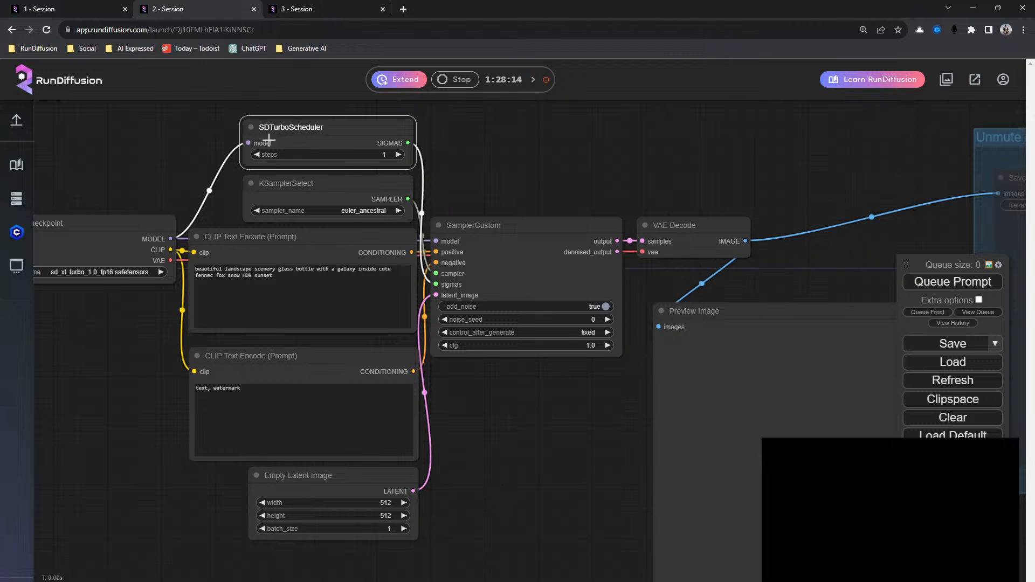
left_click_drag(84, 177, 251, 169)
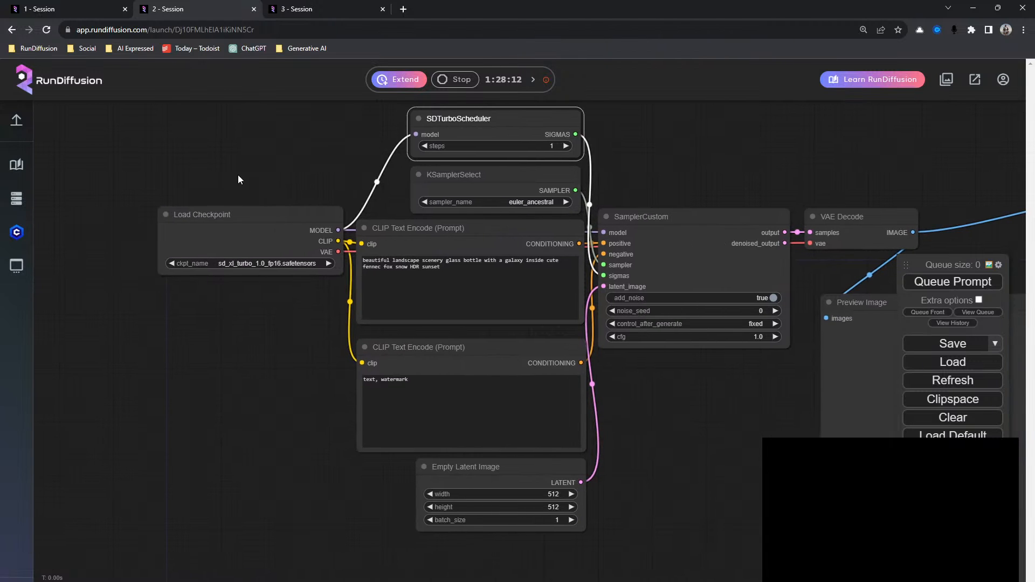
left_click(238, 262)
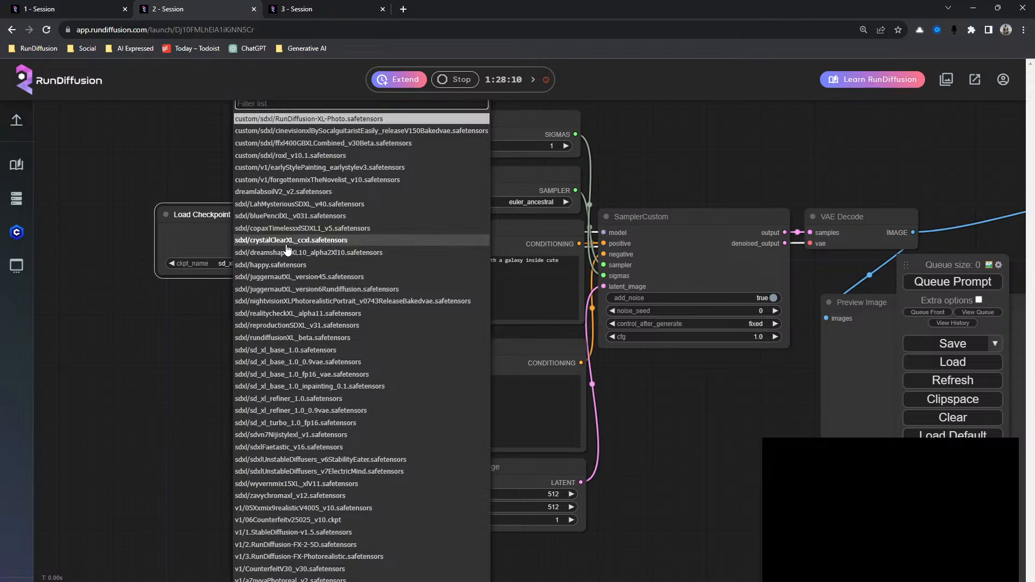
type("turbo")
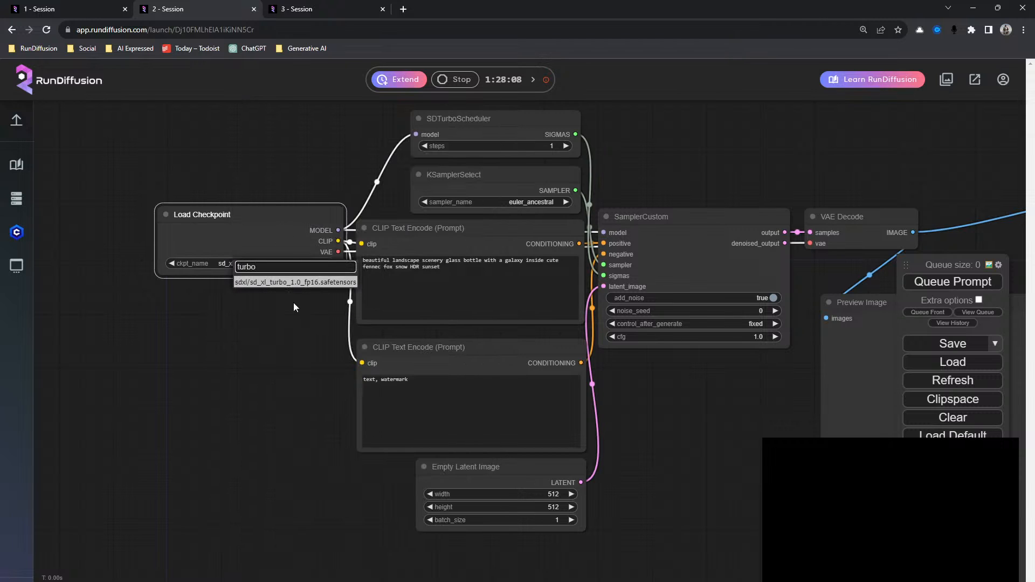
left_click(287, 283)
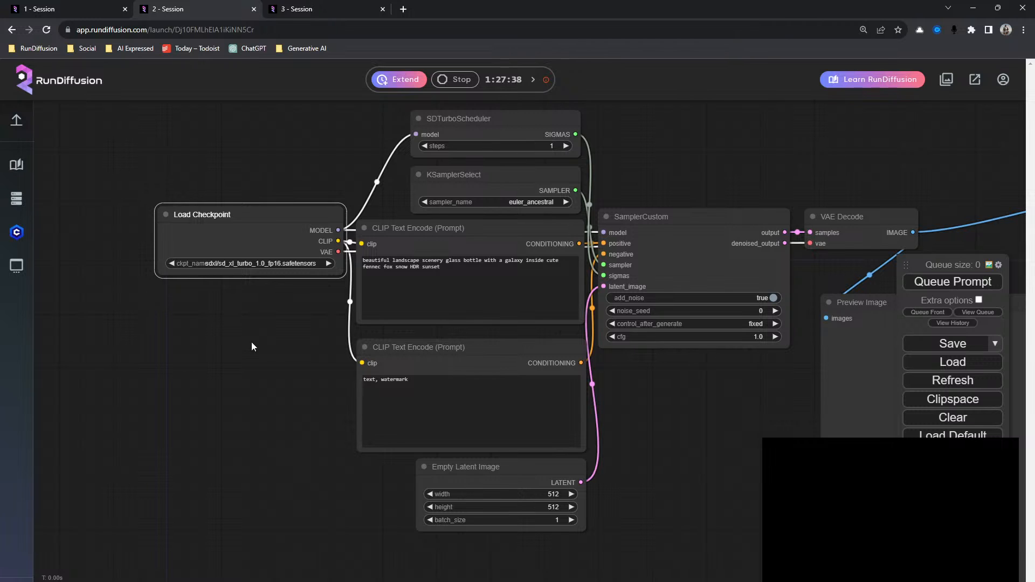
Step: Move the Load Checkpoint node slightly farther from the two CLIP Text Encode nodes and deselect it
left_click_drag(279, 216, 253, 220)
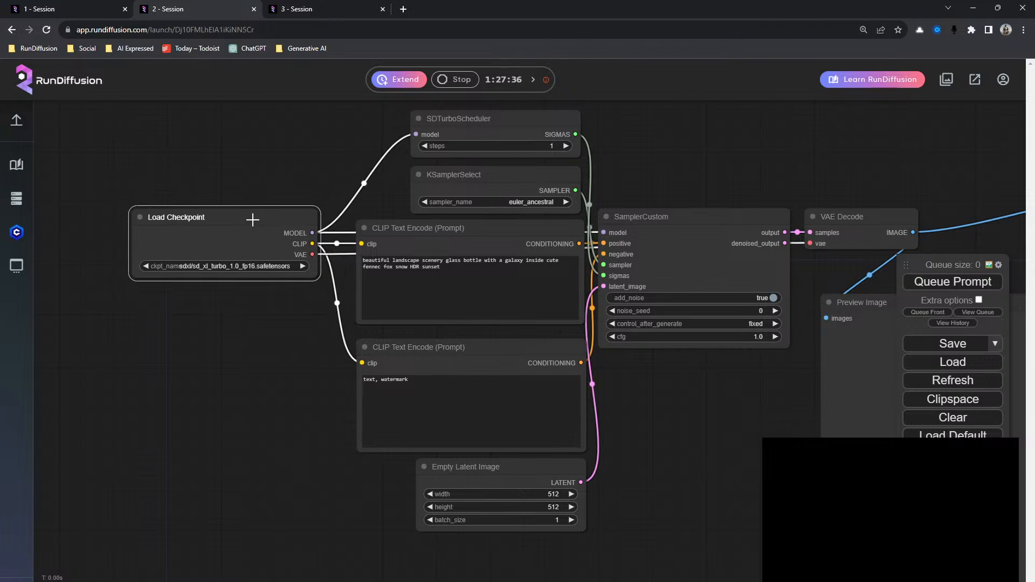
left_click_drag(272, 332, 200, 354)
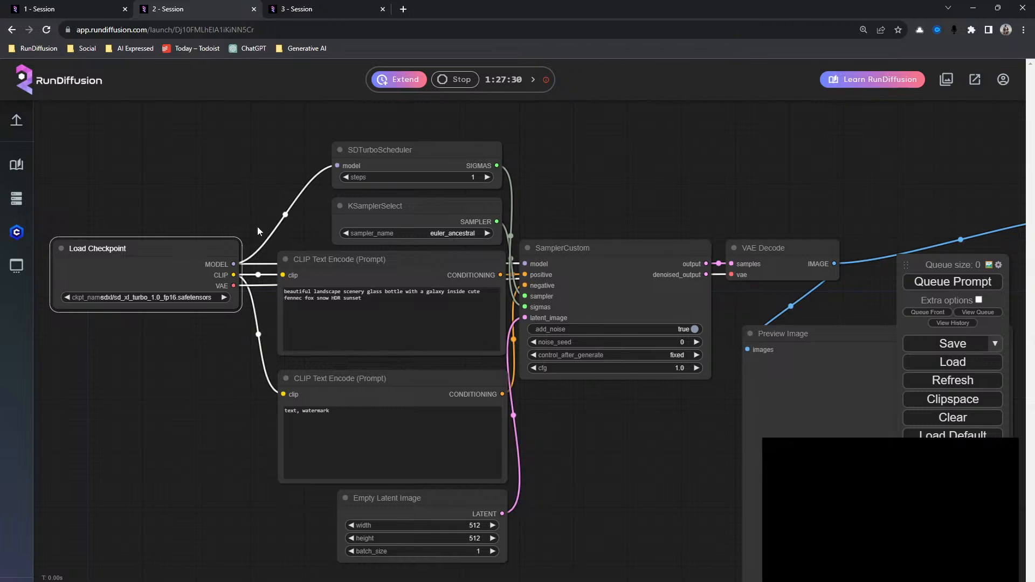
left_click(188, 425)
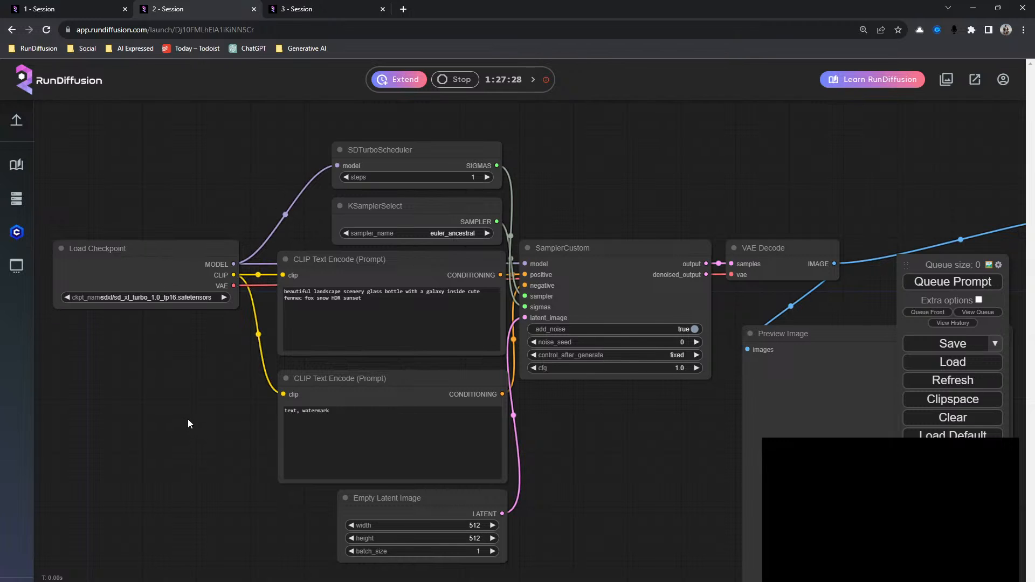
Step: Examine the negative prompt node and the SamplerCustom node, checking its cfg value and leaving it at 1
left_click(395, 448)
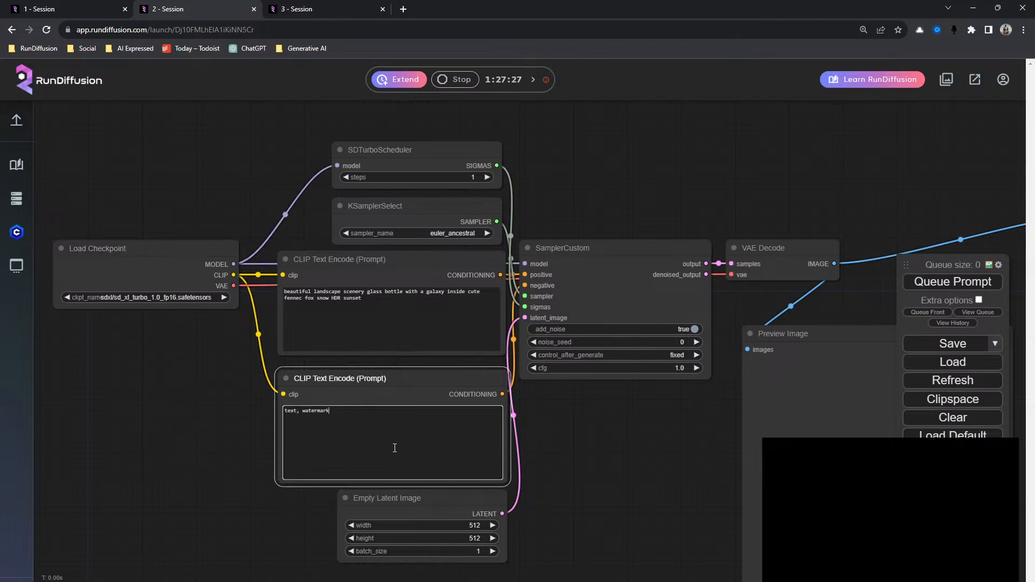
left_click(376, 386)
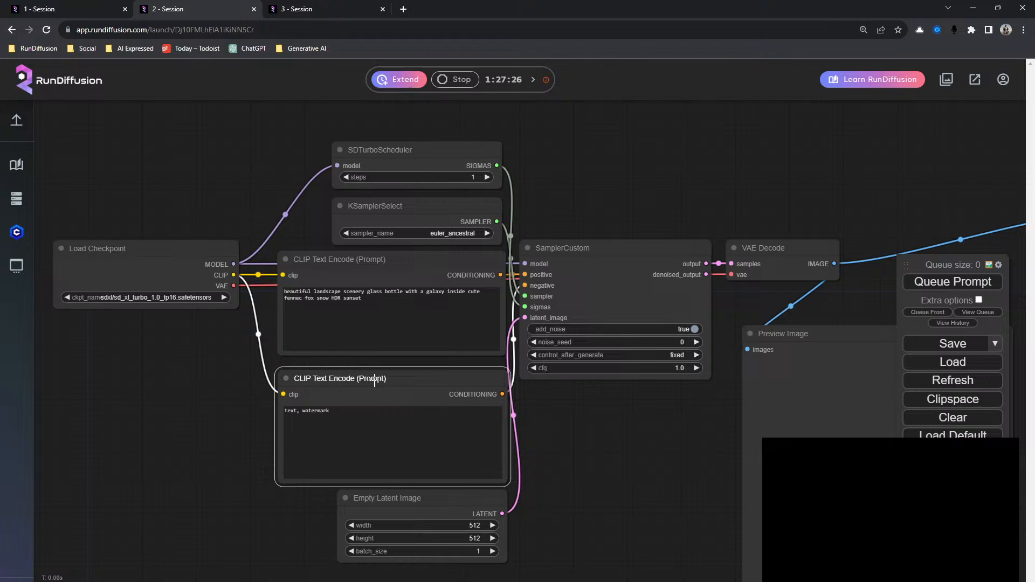
left_click(589, 372)
left_click(766, 372)
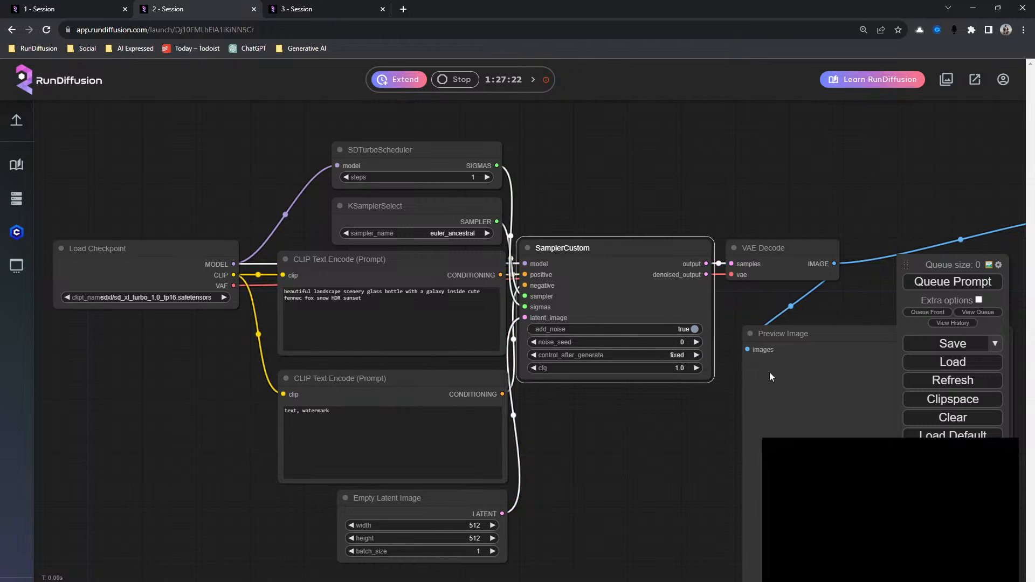
left_click(589, 477)
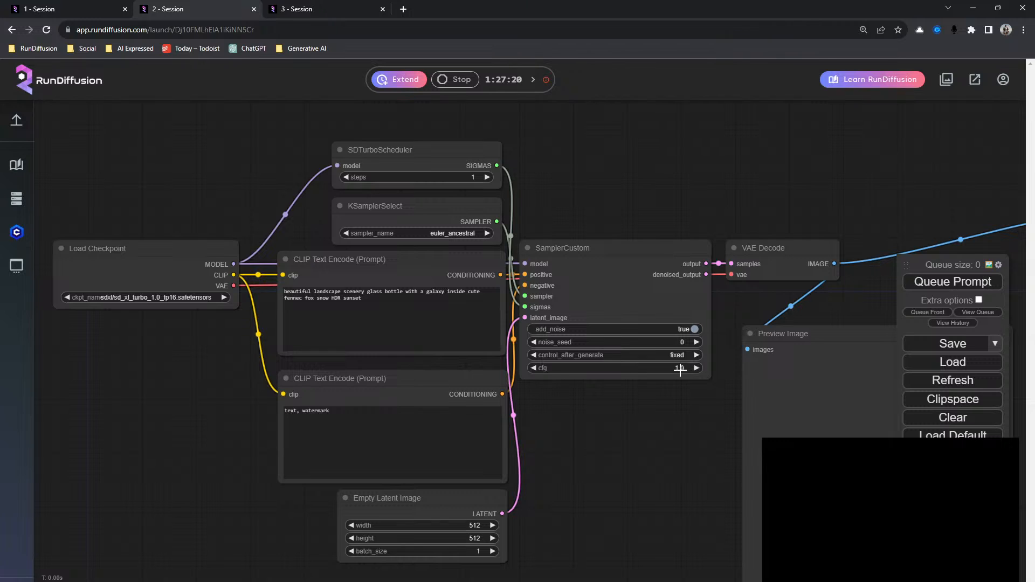
left_click(682, 367)
left_click(698, 436)
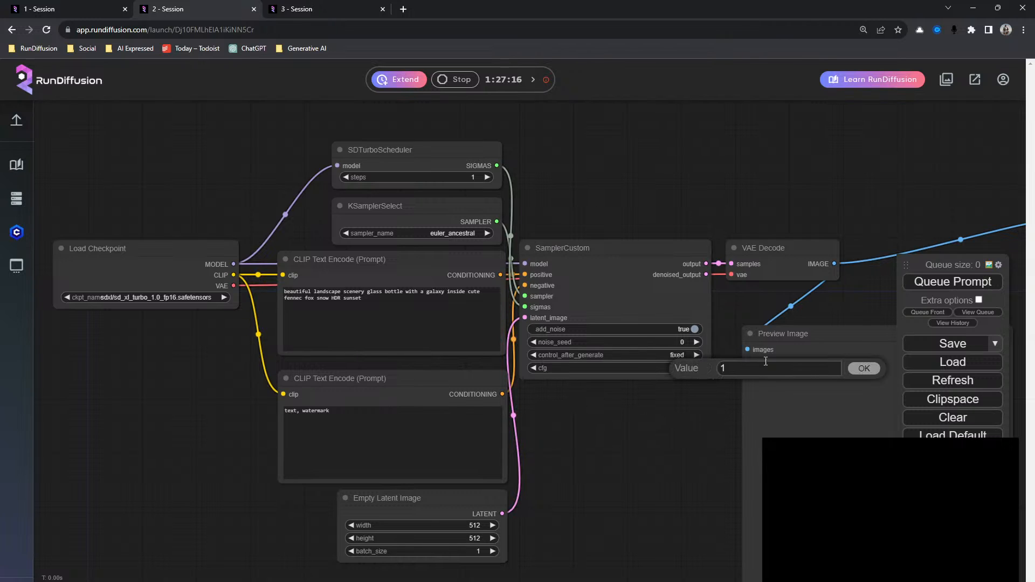
left_click(863, 369)
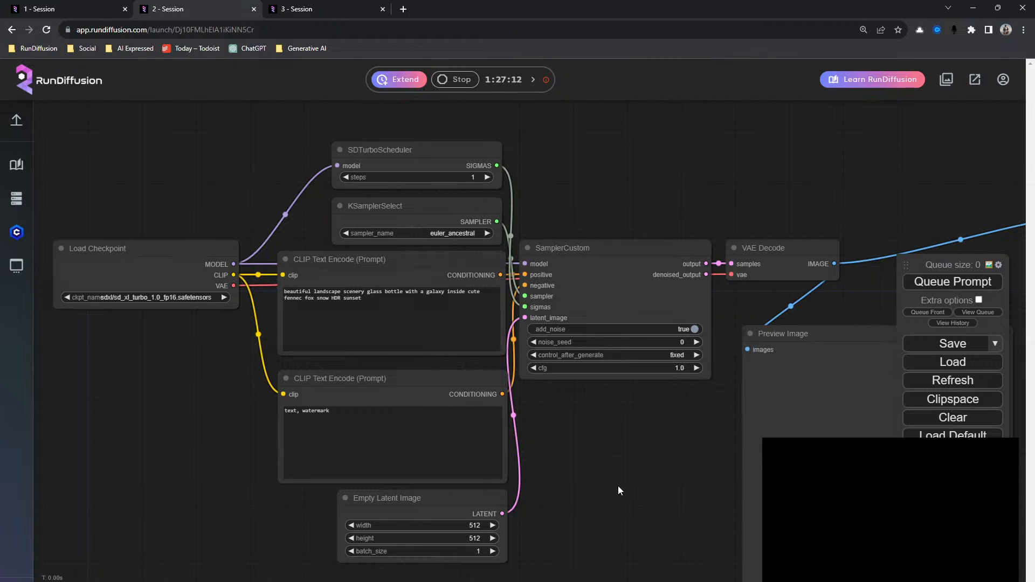
Step: Examine the SDTurboScheduler node and the rest of the SDXL Turbo workflow from Load Checkpoint to Preview Image
left_click_drag(626, 485, 563, 469)
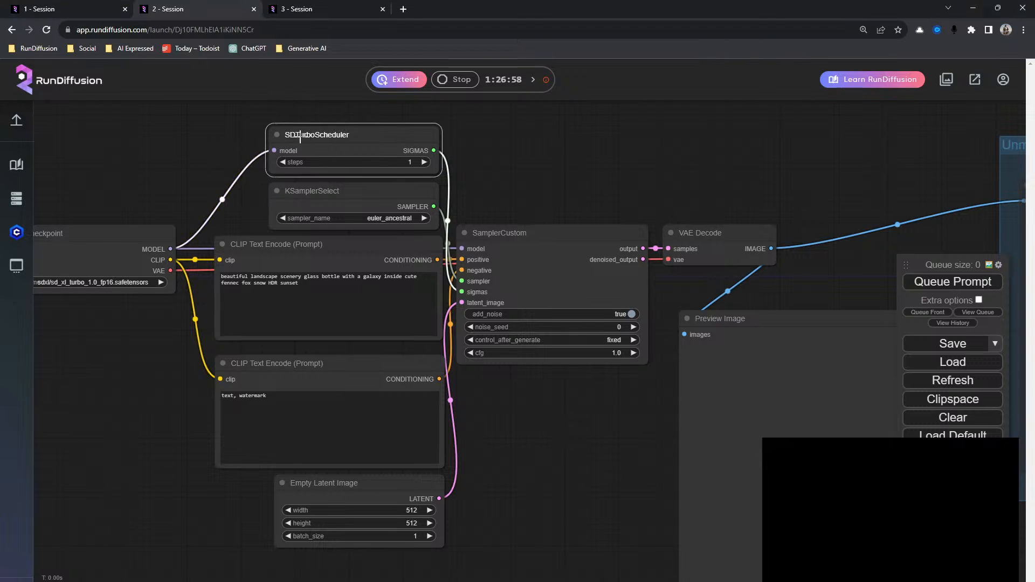
left_click(322, 128)
left_click_drag(181, 475, 241, 450)
scroll(562, 402, "down", 3)
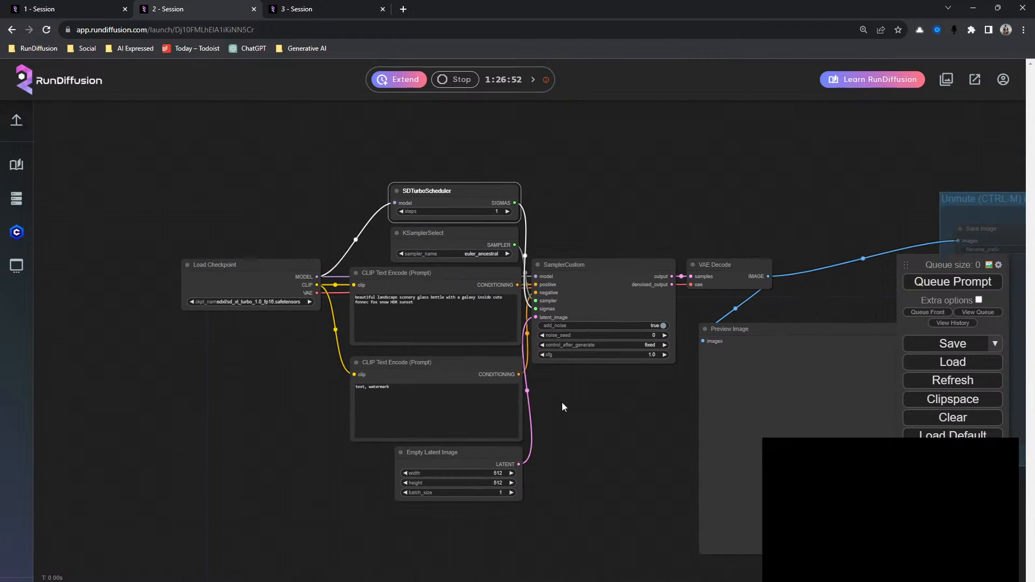
left_click_drag(562, 402, 532, 416)
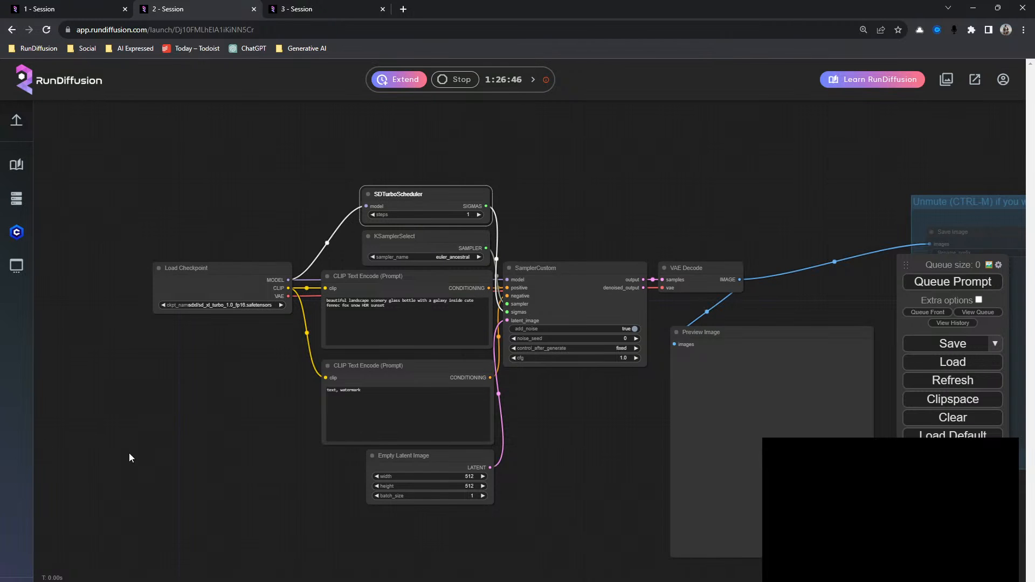
left_click_drag(264, 384, 186, 278)
scroll(202, 387, "up", 3)
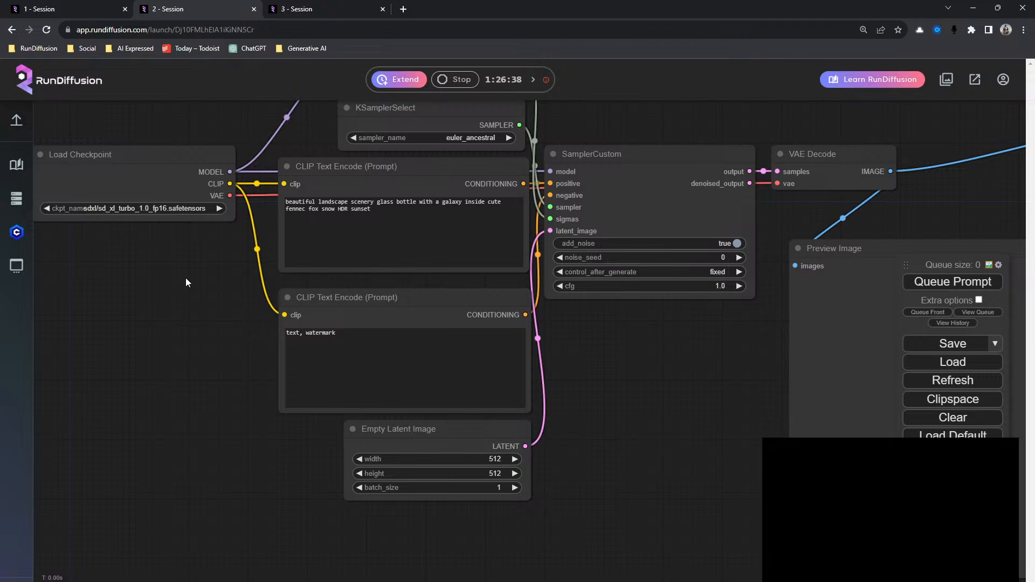
left_click_drag(184, 267, 229, 275)
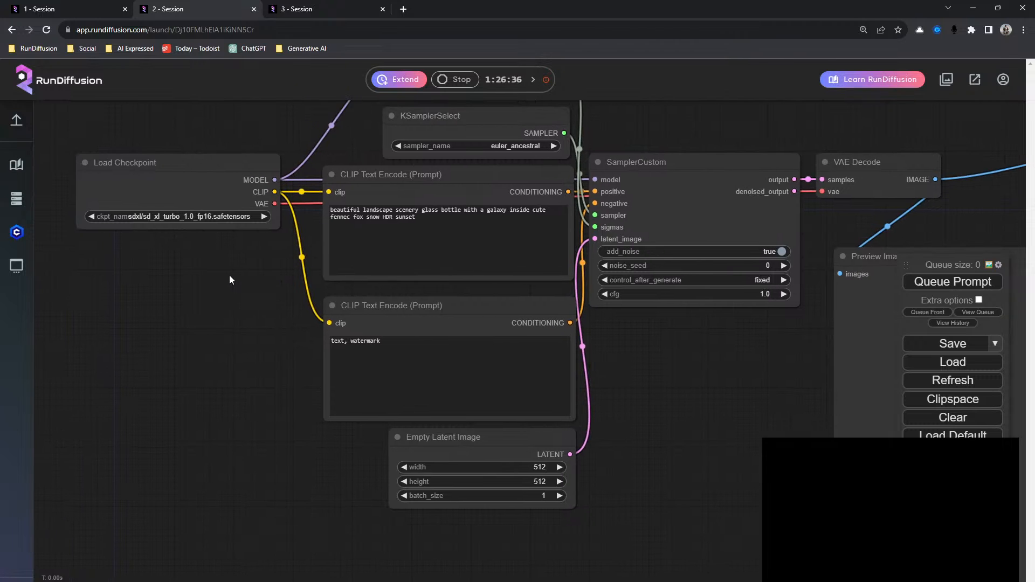
scroll(229, 275, "down", 2)
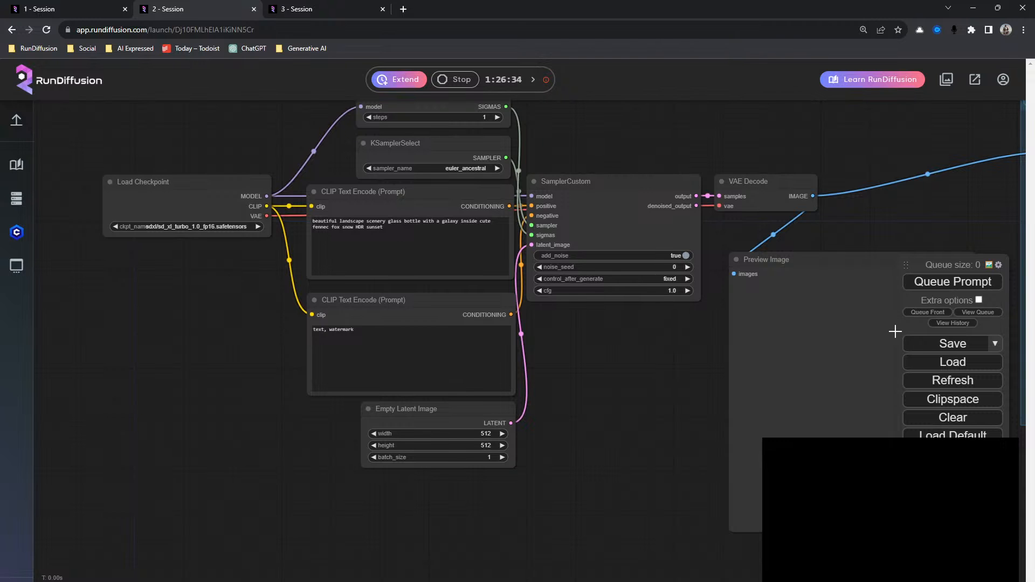
left_click_drag(623, 363, 586, 362)
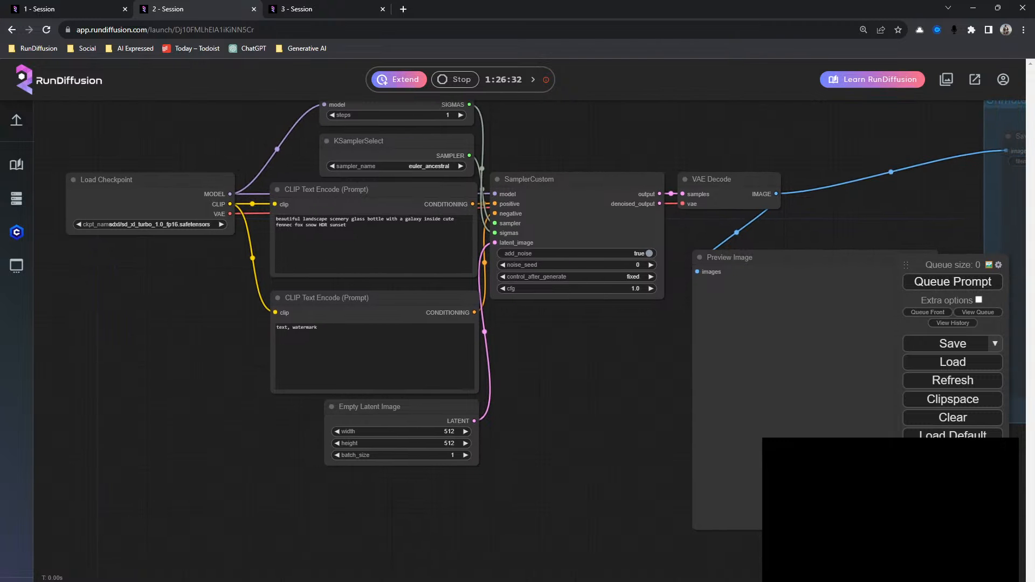
Step: Check the first session's queued video workflow and its logs in the Server Manager, and return to the workflow
left_click(54, 14)
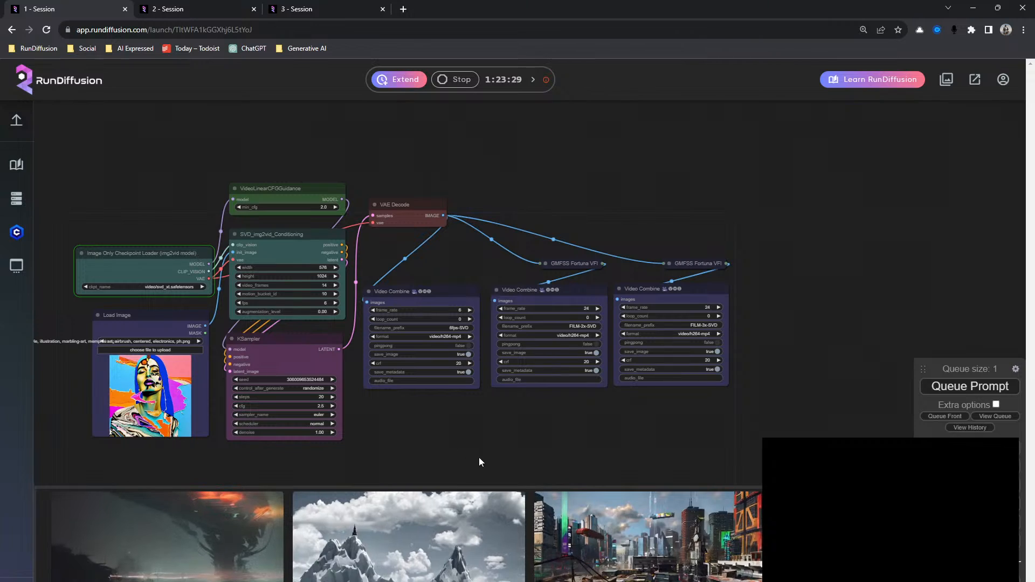
left_click_drag(442, 408, 552, 373)
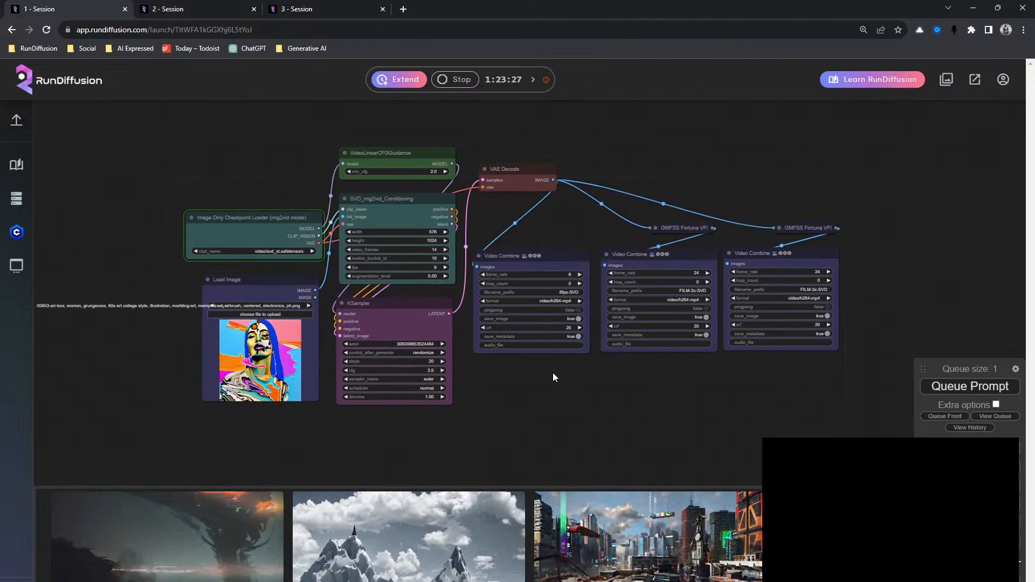
scroll(289, 261, "up", 1)
scroll(289, 261, "up", 3)
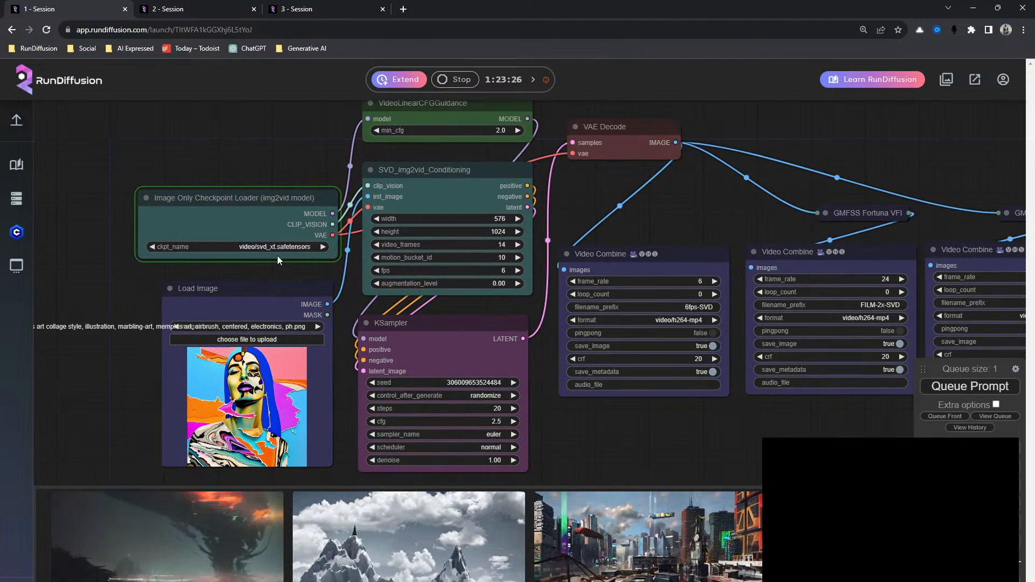
left_click(17, 198)
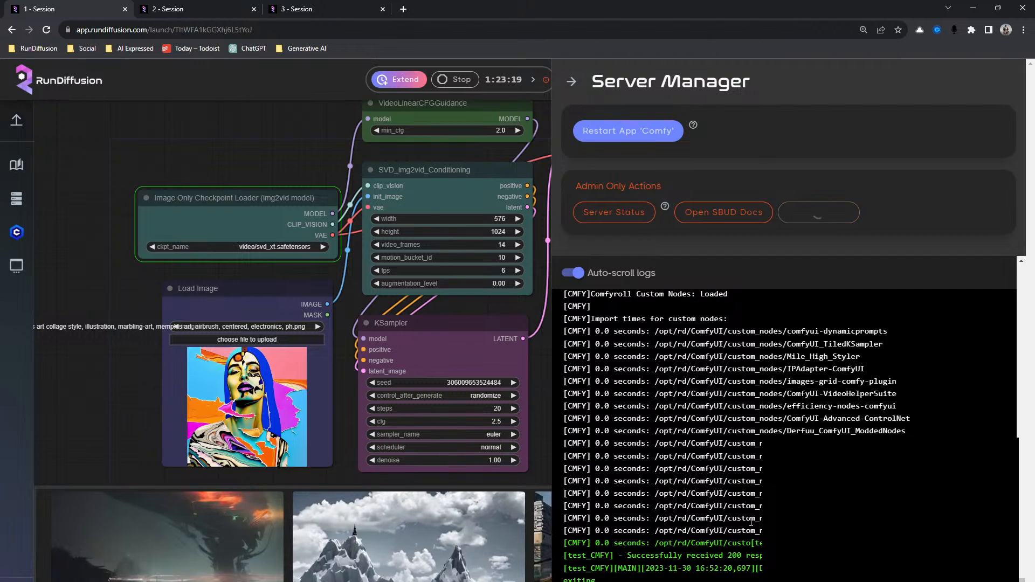
left_click(572, 81)
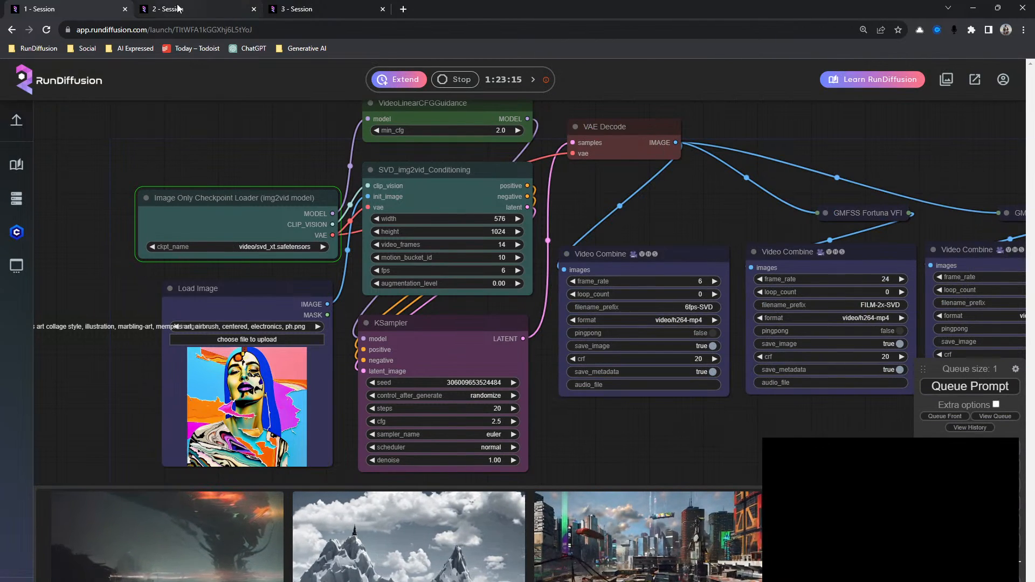
Step: Set the Image Only Checkpoint Loader's checkpoint to video/svd.safetensors in the first session
left_click(264, 246)
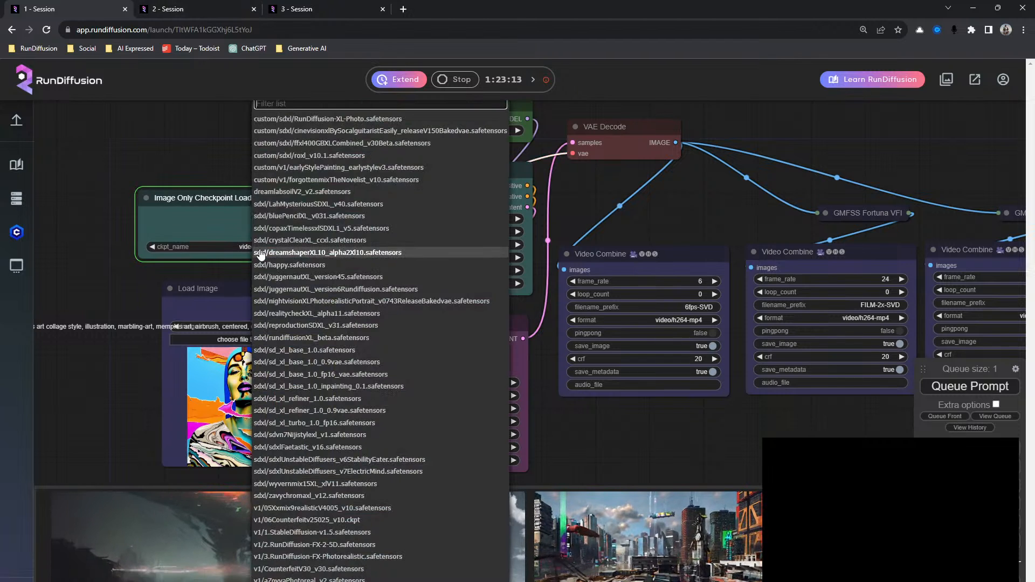
type("svd")
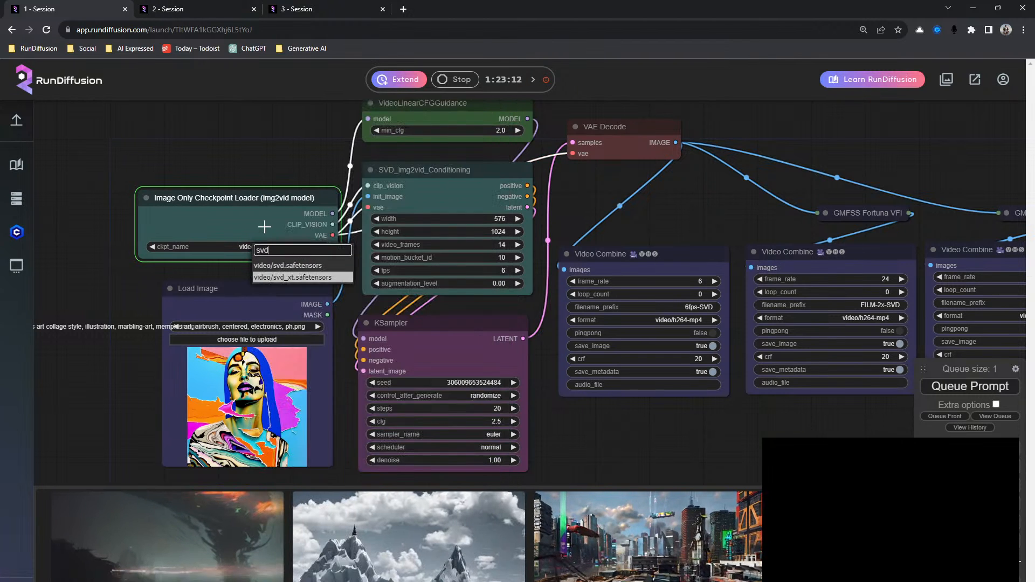
left_click(309, 265)
Step: In the second session, search the Load Checkpoint node's model list for "turbo" and close the list
left_click(212, 10)
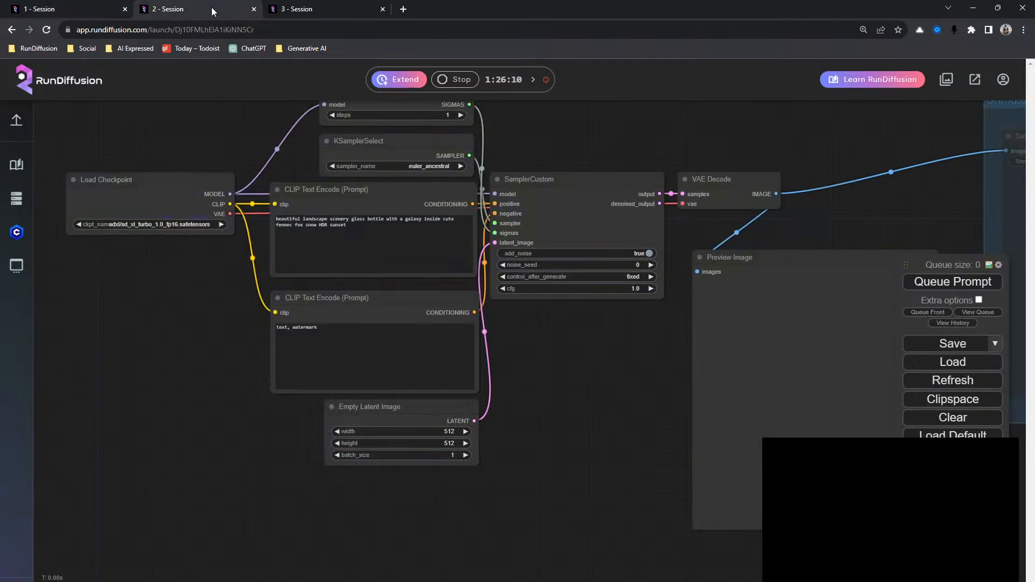
left_click_drag(194, 327, 169, 432)
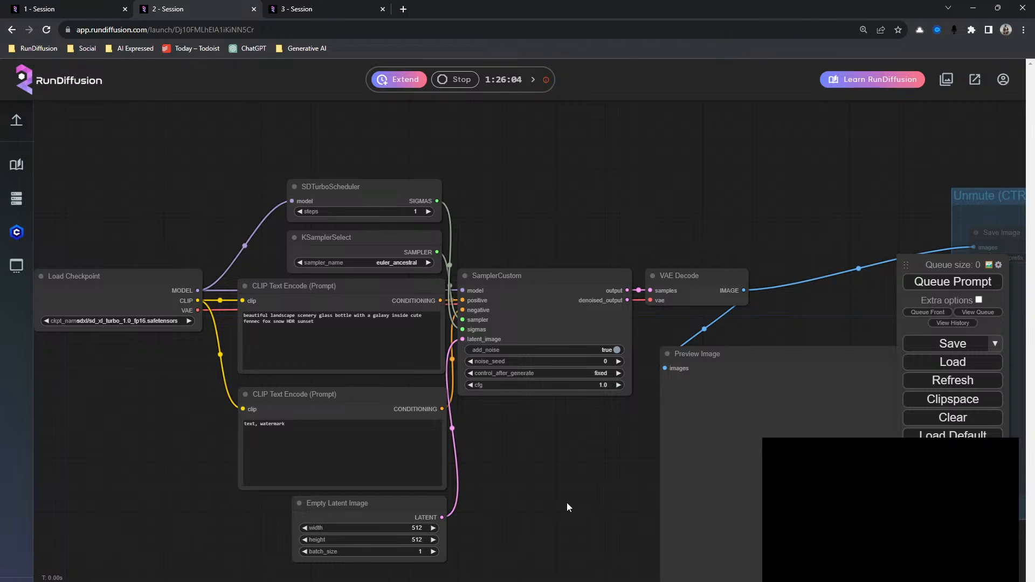
left_click_drag(551, 484, 622, 466)
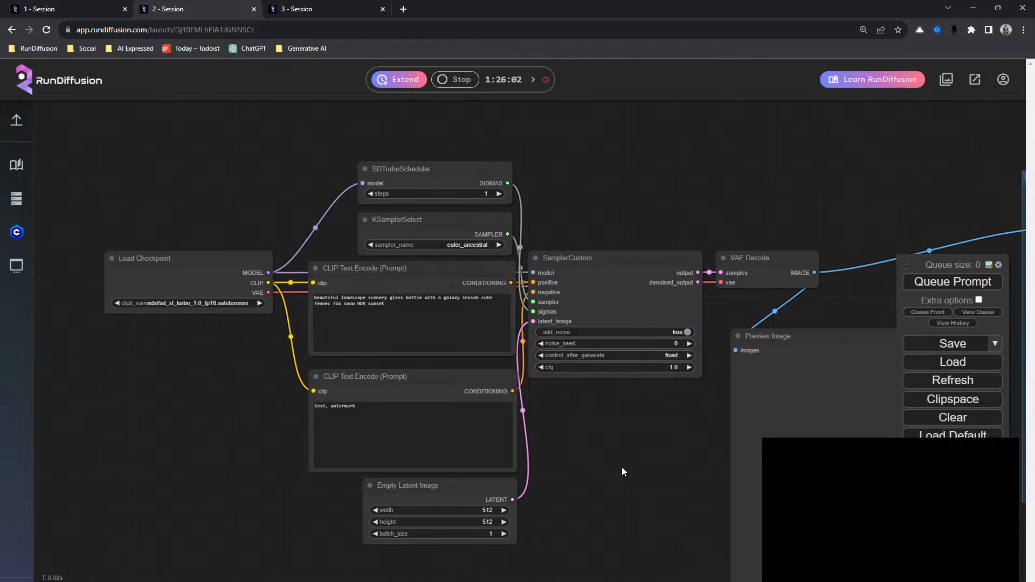
left_click(199, 291)
left_click(208, 303)
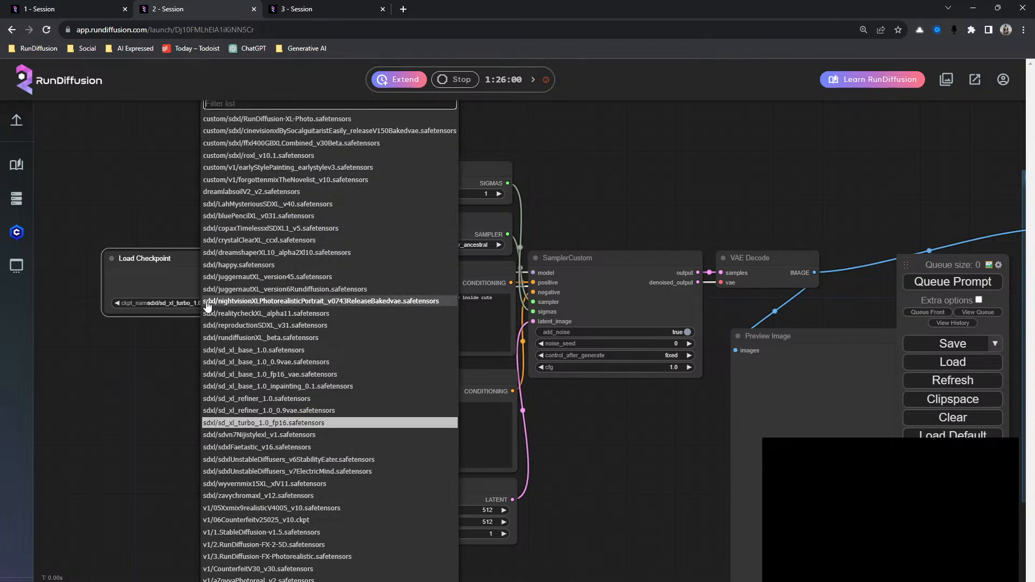
key("Escape")
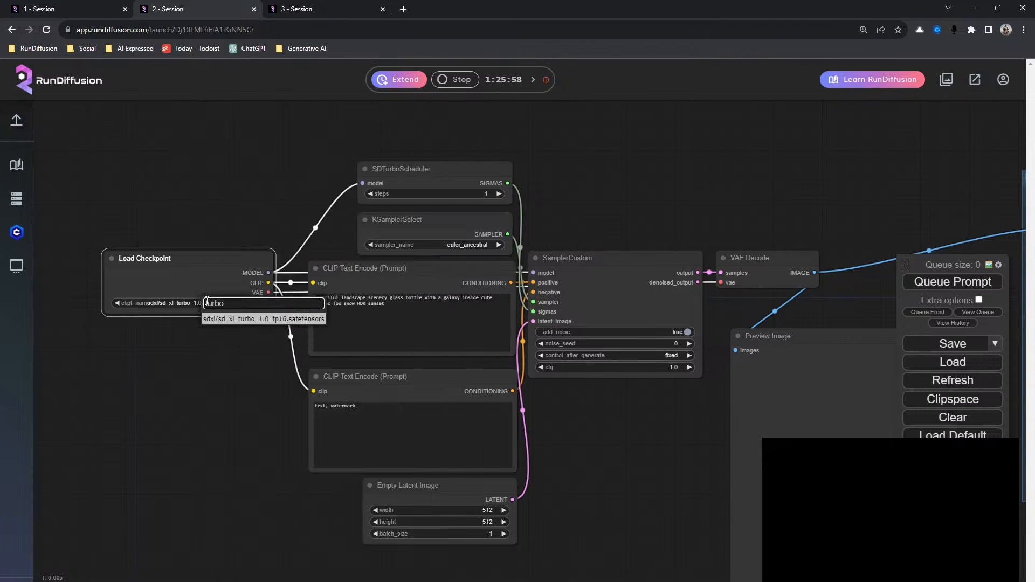
left_click(645, 458)
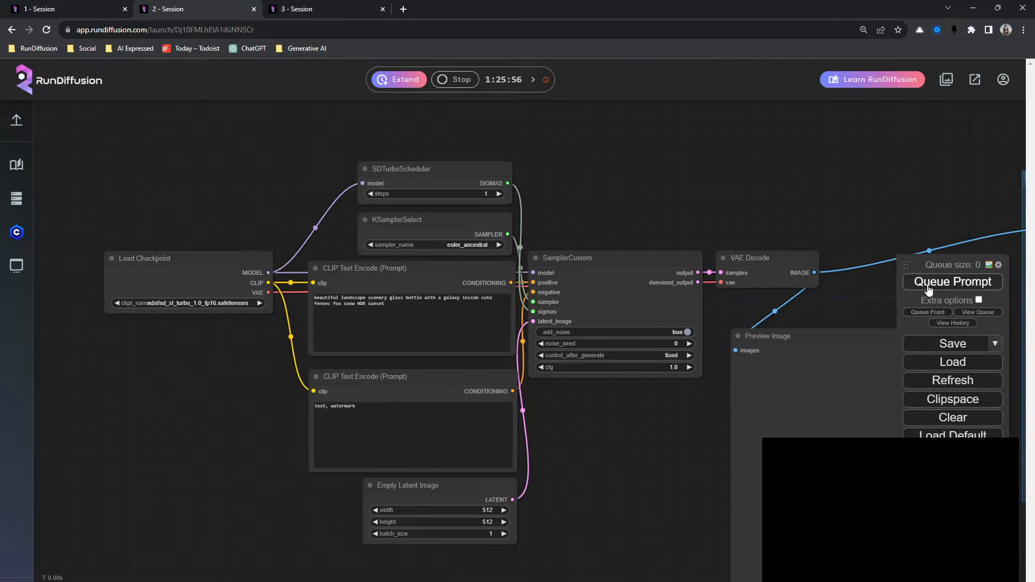
Step: Reload the second session's page with the SDXL Turbo workflow
left_click_drag(665, 400, 425, 351)
scroll(278, 349, "down", 4)
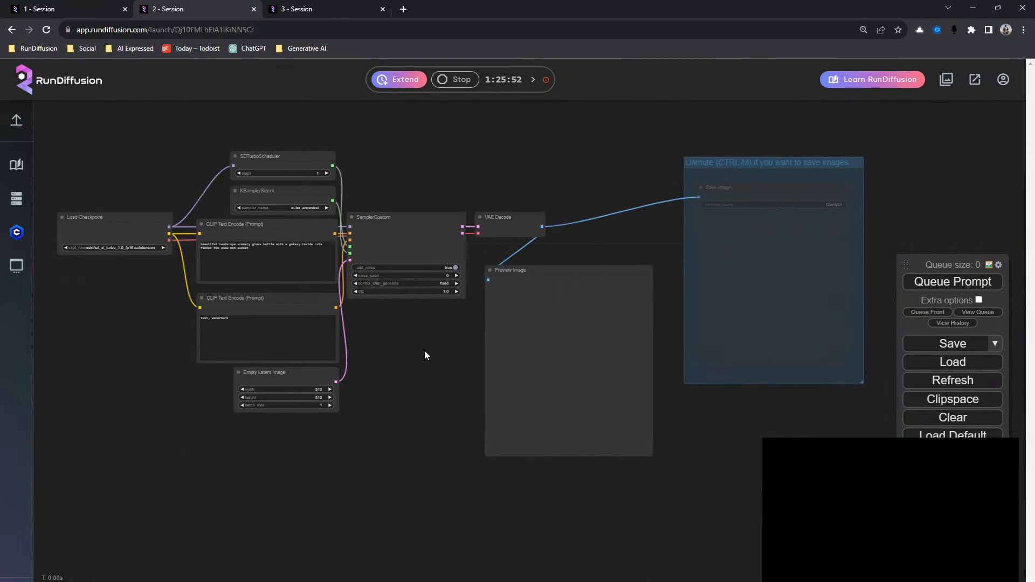
left_click(46, 30)
left_click(568, 94)
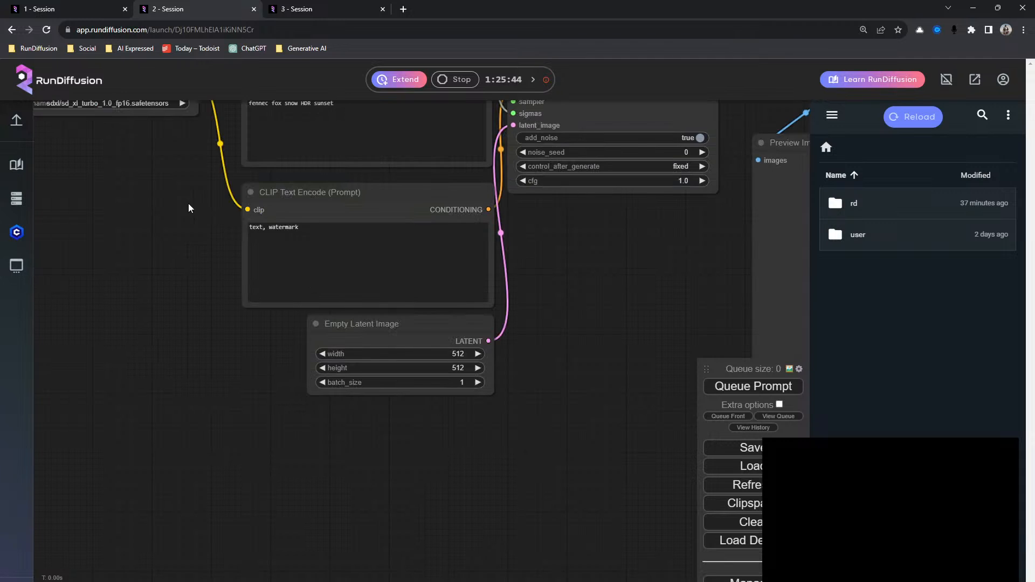
Step: Choose sdxl/sd_xl_turbo_1.0_fp16.safetensors in the Load Checkpoint node and queue the SDXL Turbo prompt
left_click_drag(189, 208, 298, 408)
left_click(215, 307)
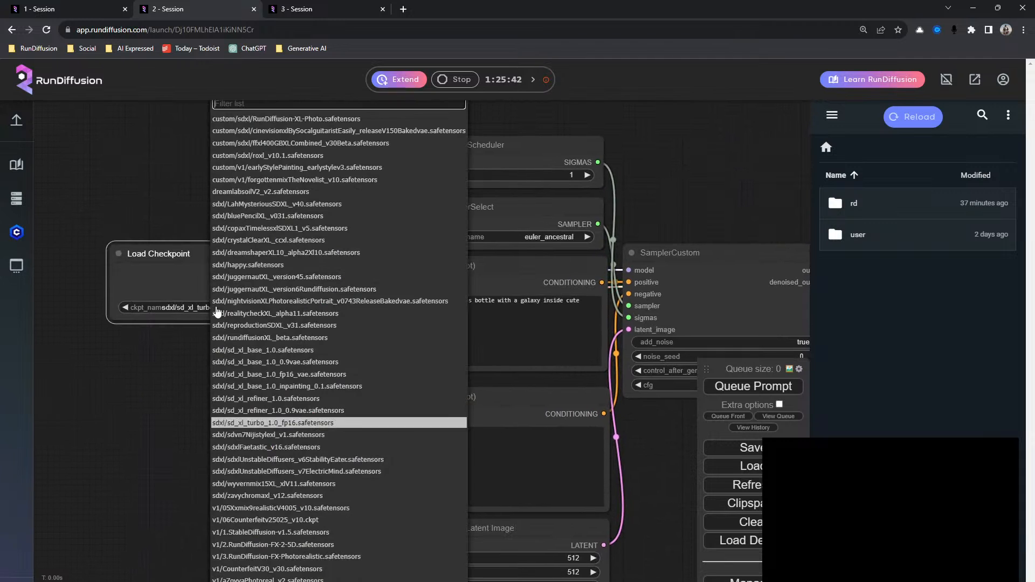
left_click(336, 424)
left_click_drag(642, 454, 319, 384)
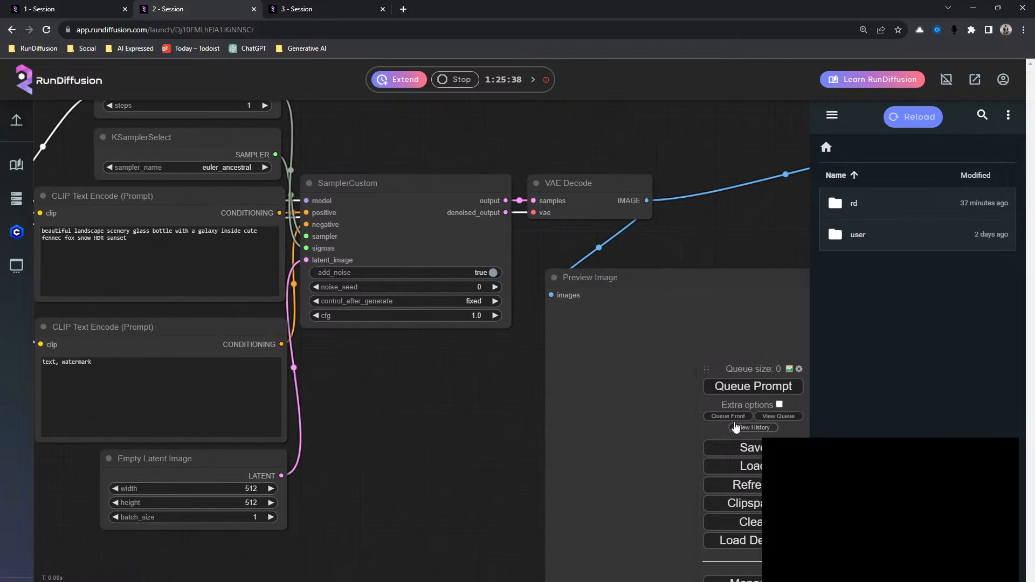
left_click(747, 387)
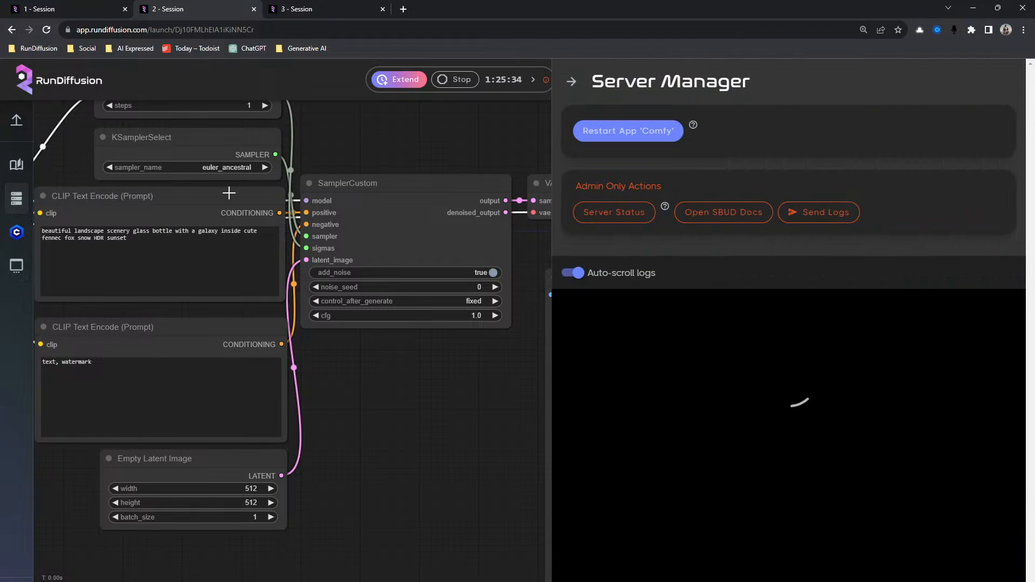
Step: Restart the Comfy app of the second session from the Server Manager
left_click(16, 198)
left_click(634, 137)
left_click(564, 512)
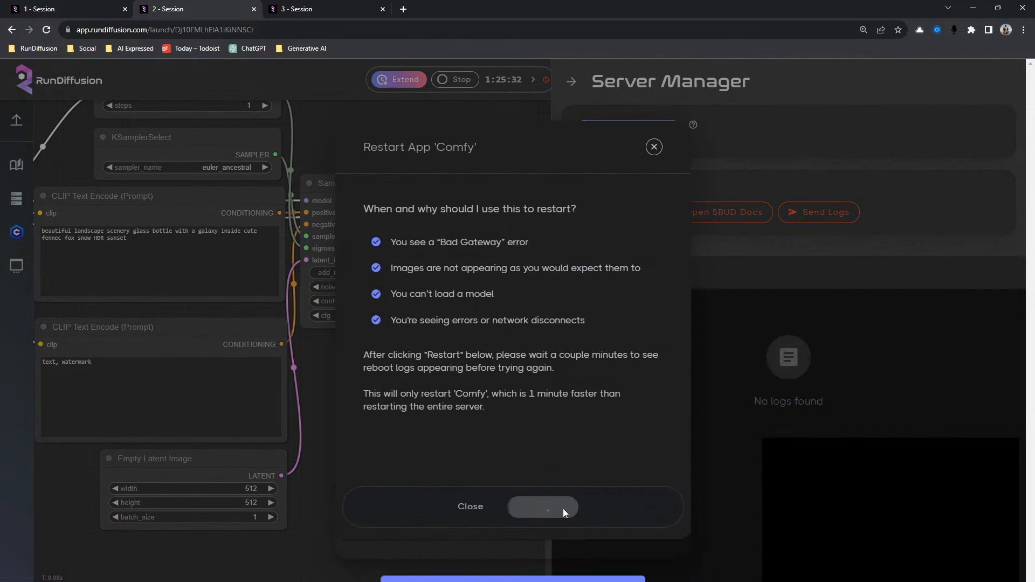
Step: Return to the first session and examine the three generated portrait videos up close
left_click(32, 8)
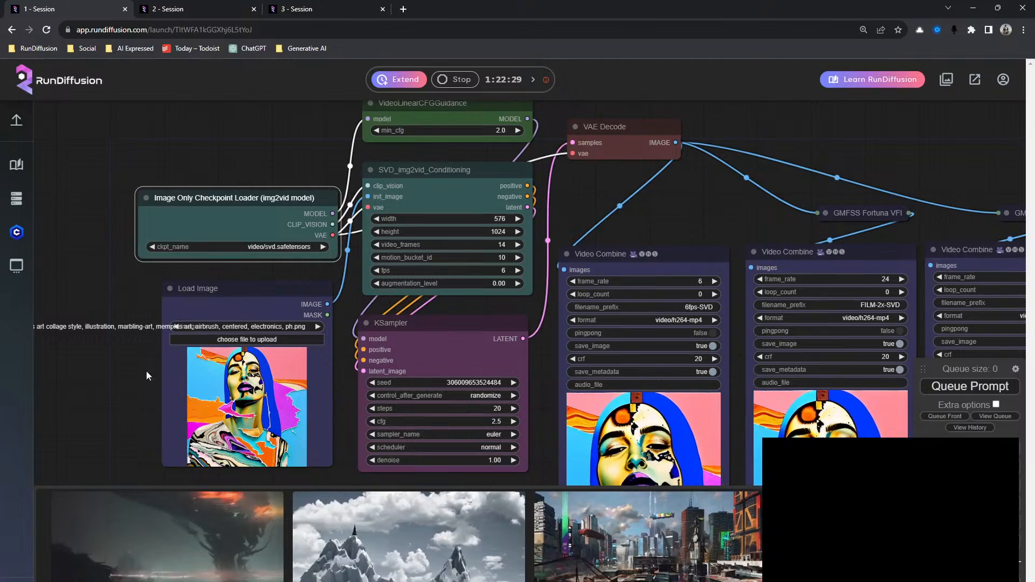
left_click_drag(136, 363, 131, 258)
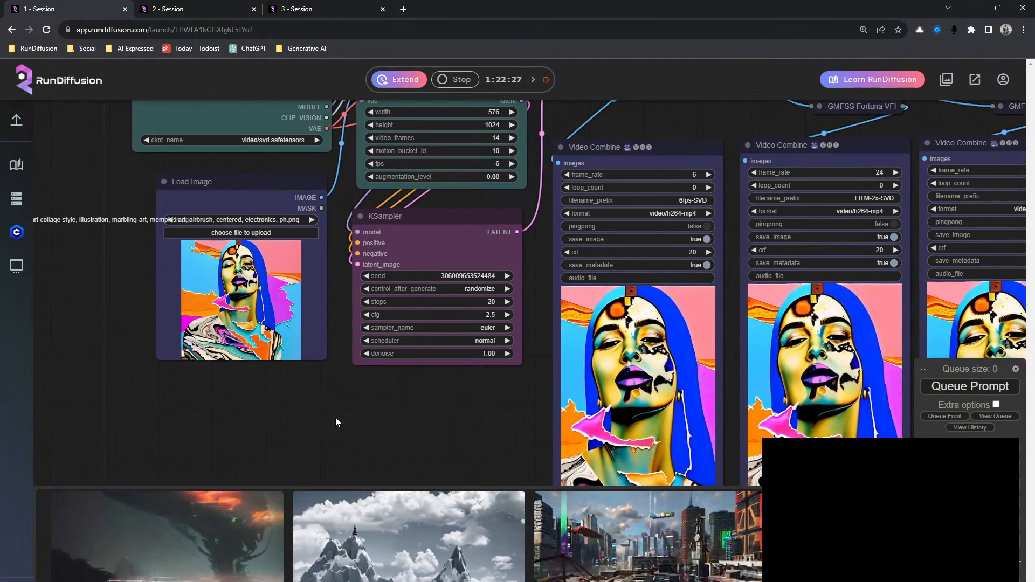
left_click_drag(447, 403, 187, 299)
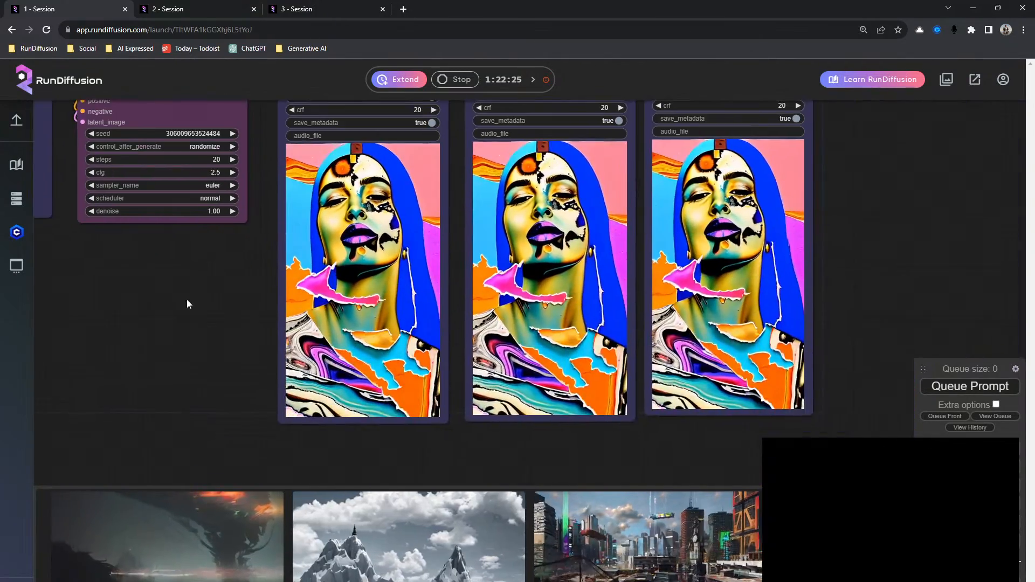
left_click_drag(282, 328, 132, 317)
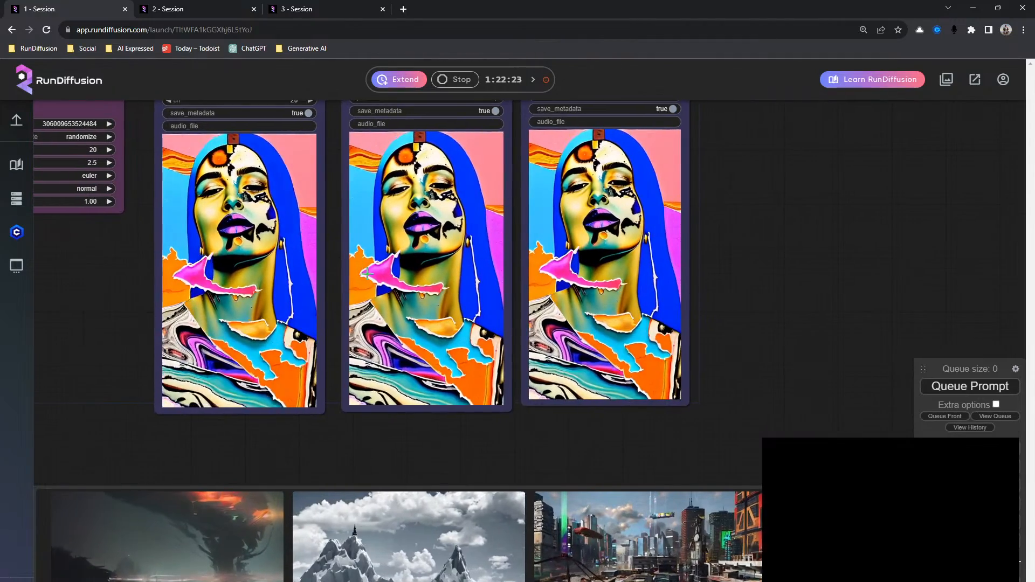
scroll(367, 274, "up", 5)
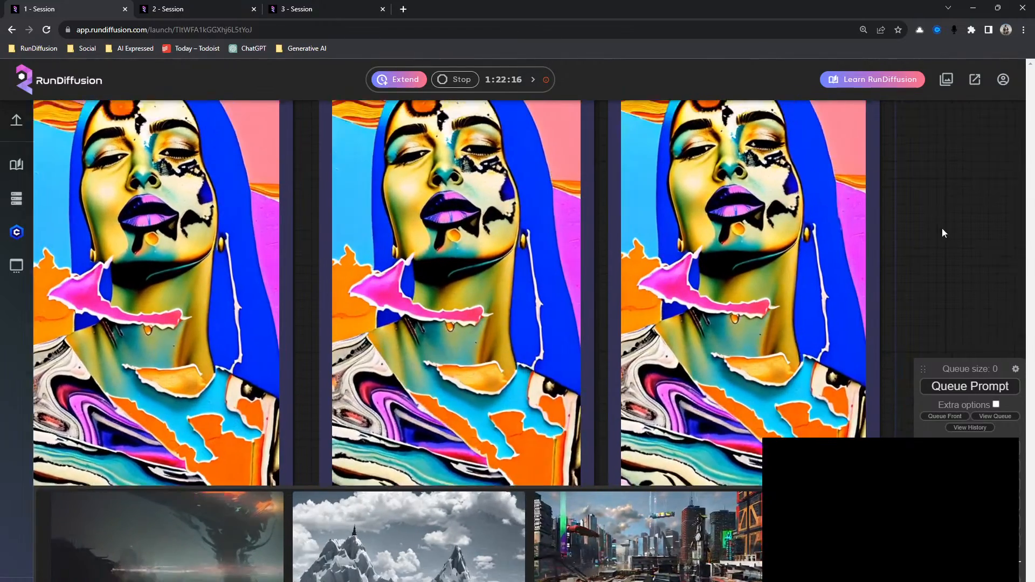
left_click_drag(942, 229, 861, 323)
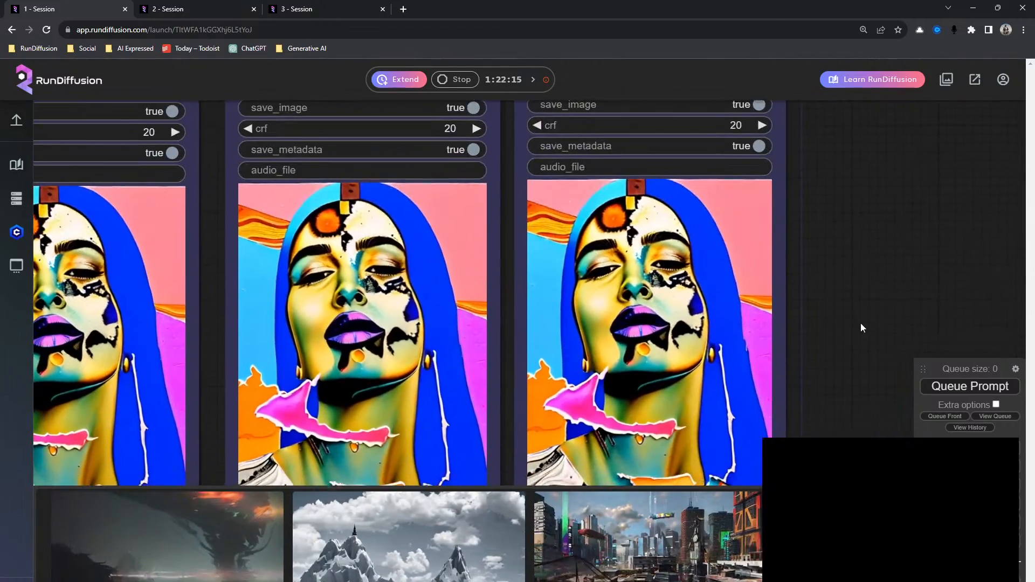
Step: Compare the frame rates and filename prefixes of the three Video Combine nodes with their video outputs
scroll(866, 318, "down", 2)
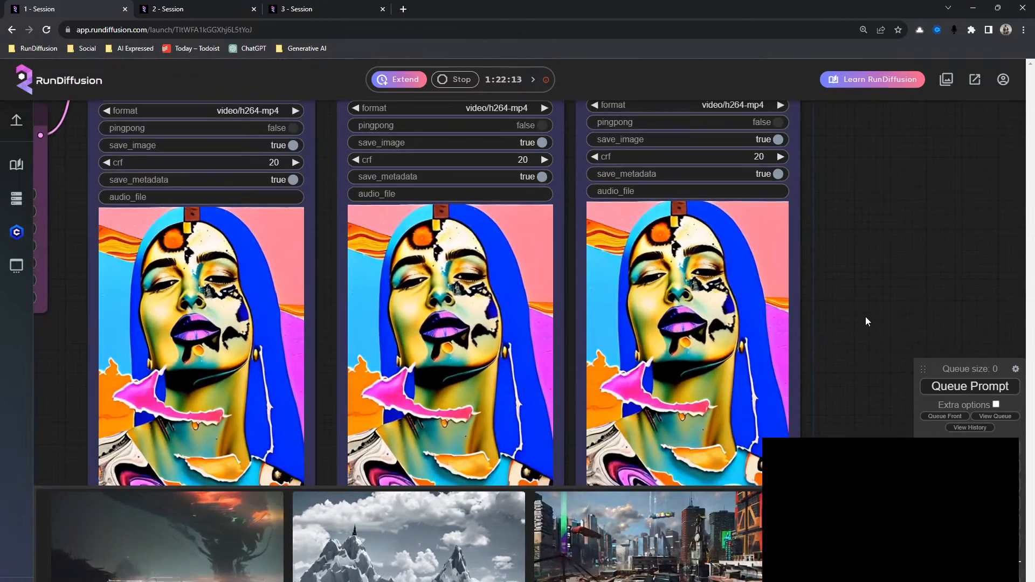
left_click_drag(879, 270, 888, 336)
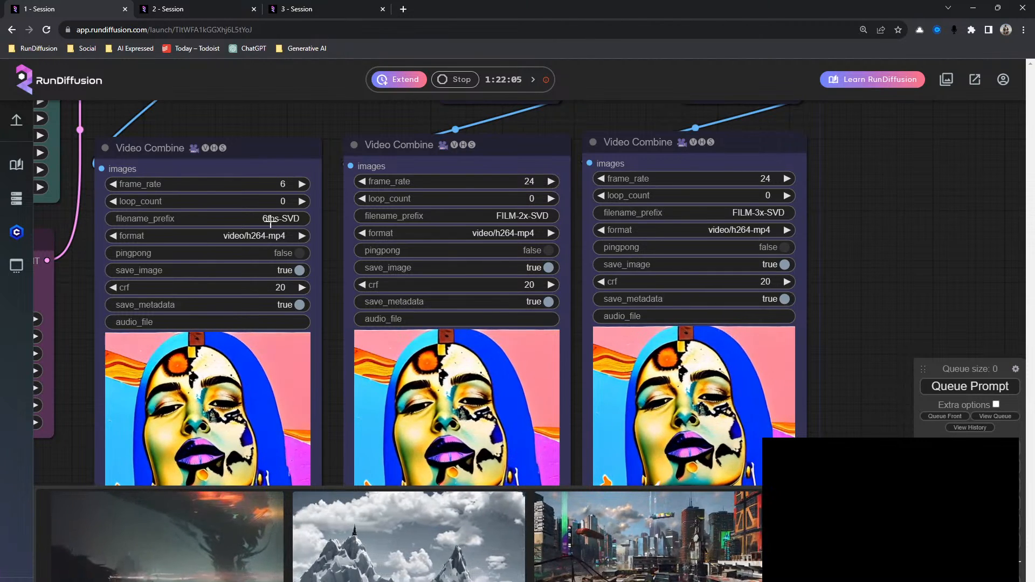
scroll(655, 237, "down", 2)
scroll(710, 246, "down", 1)
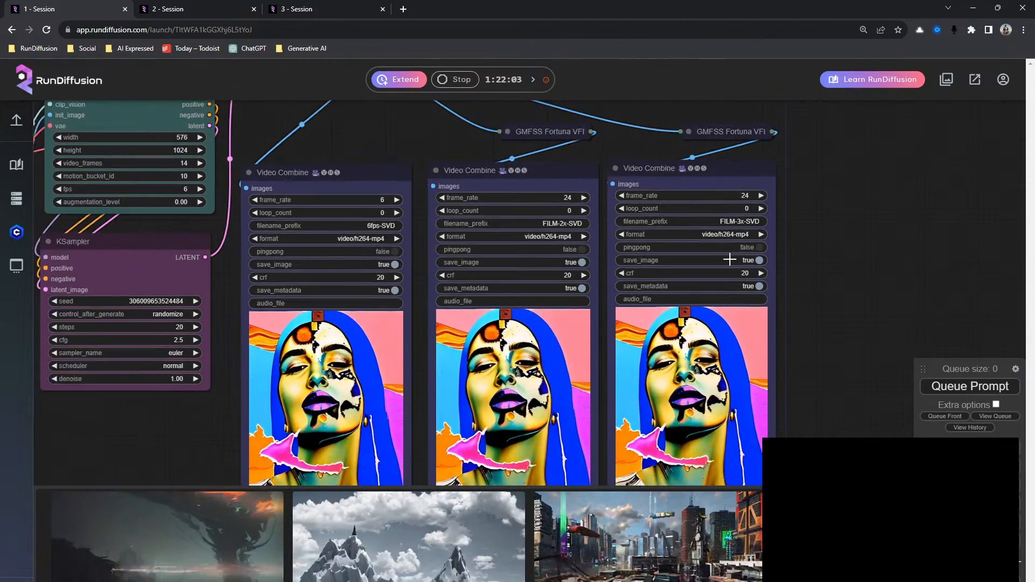
left_click_drag(814, 365, 822, 251)
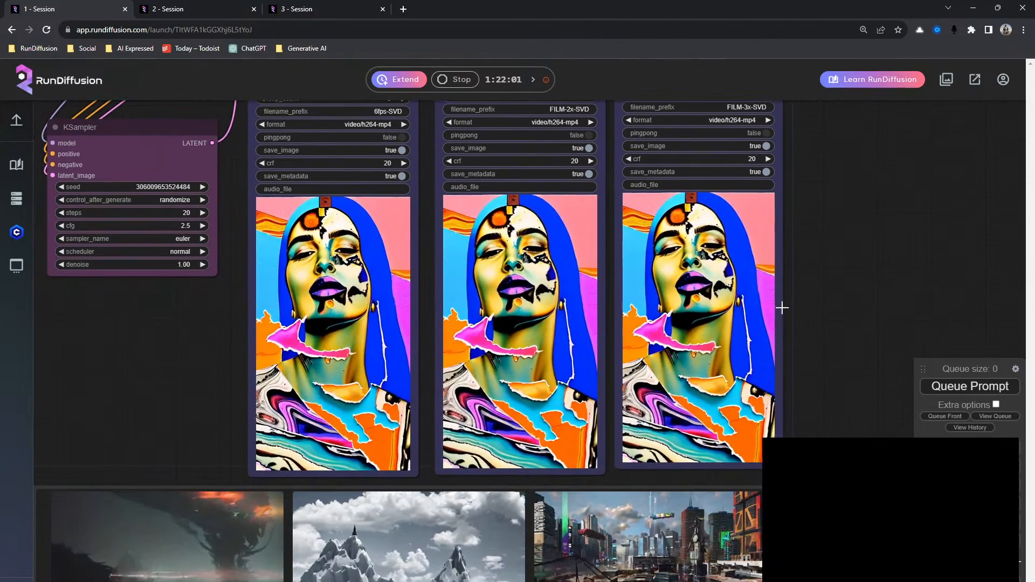
Step: Set video_frames to 24 in the SVD_img2vid_Conditioning node
left_click_drag(177, 366, 186, 418)
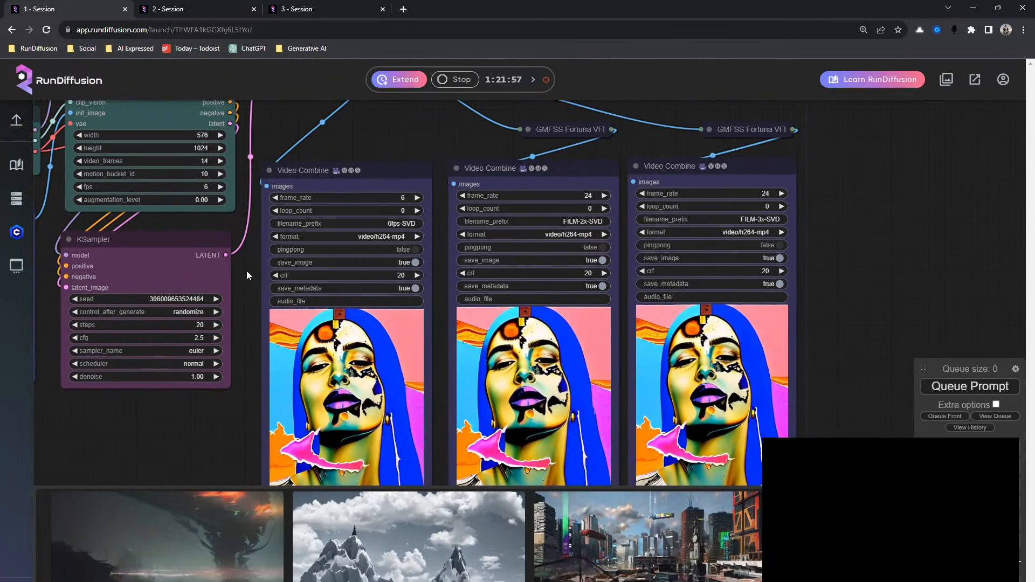
left_click_drag(246, 266, 253, 315)
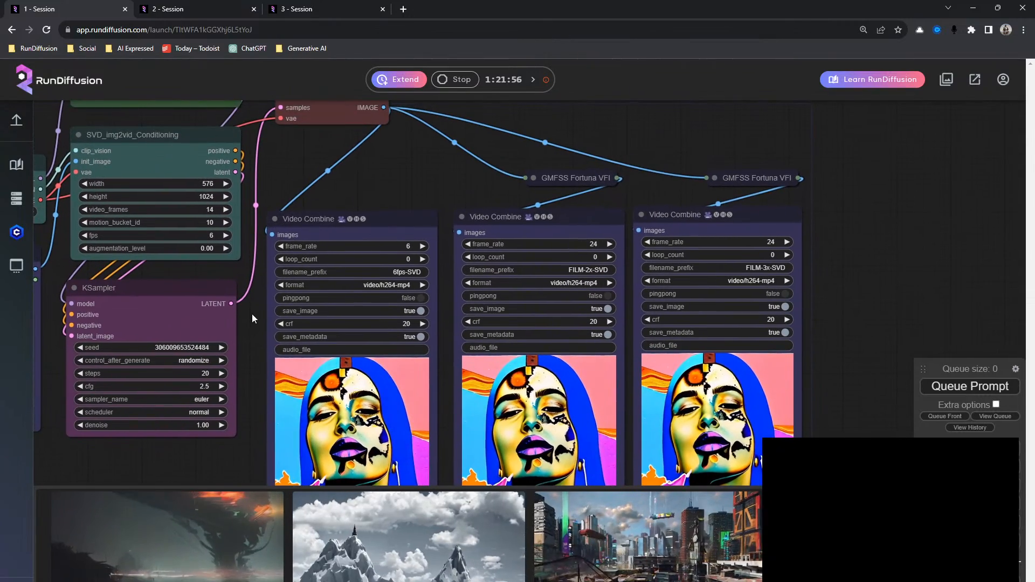
left_click(211, 210)
key("BackSpace")
key("BackSpace")
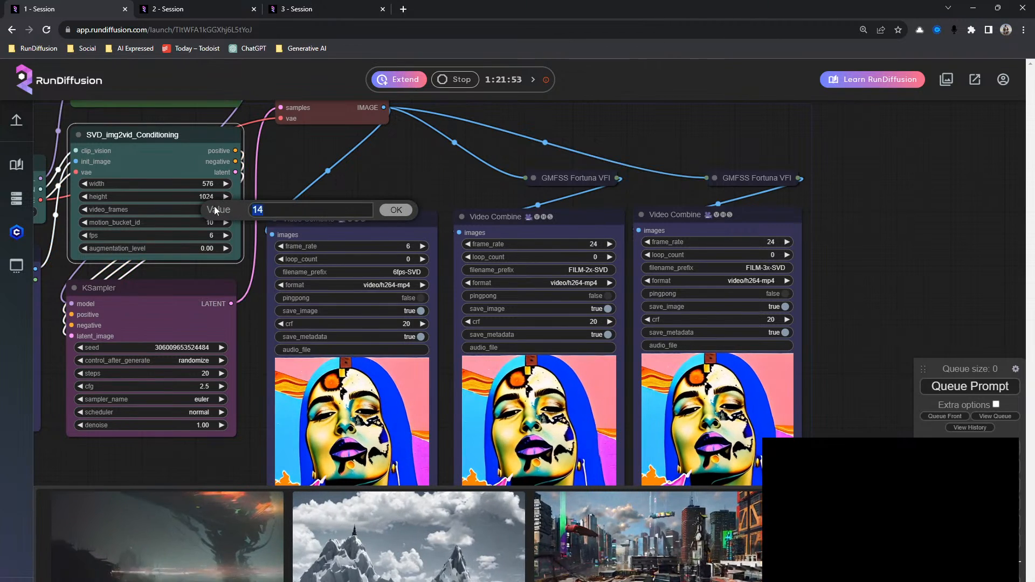
type("24")
key("Return")
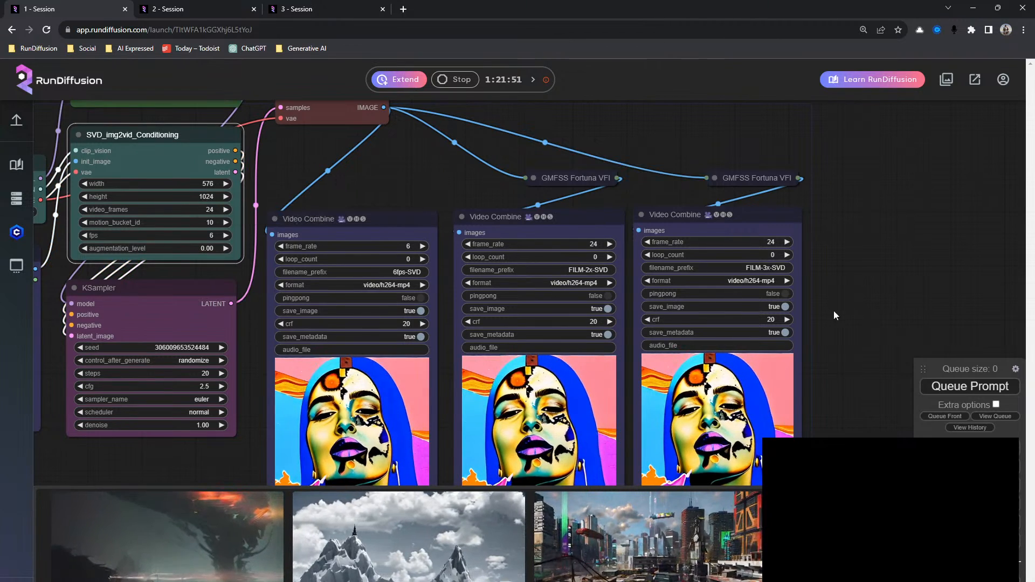
left_click_drag(885, 370, 883, 251)
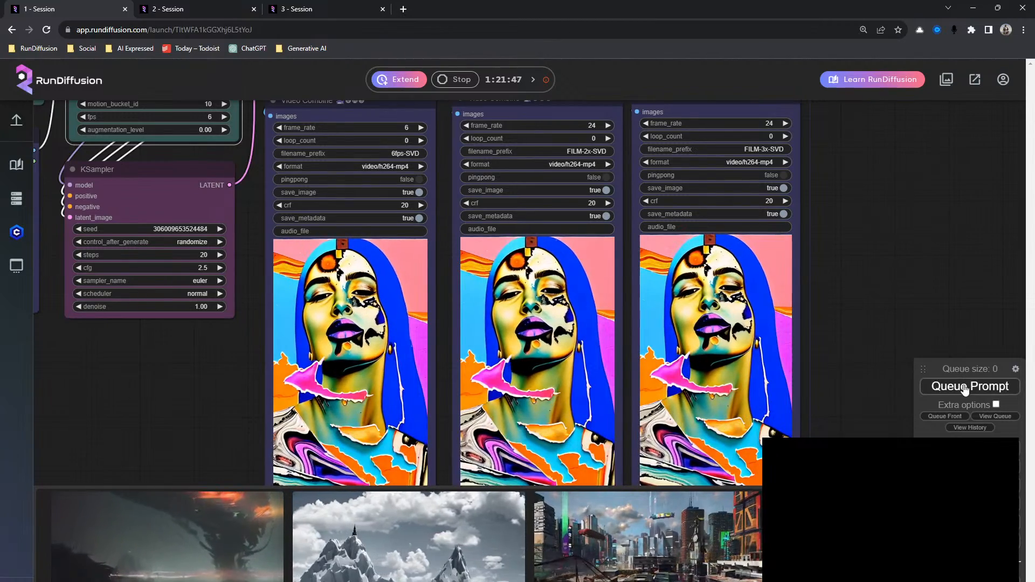
Step: Switch to the second session and close the Restart App dialog and the Server Manager
left_click(189, 9)
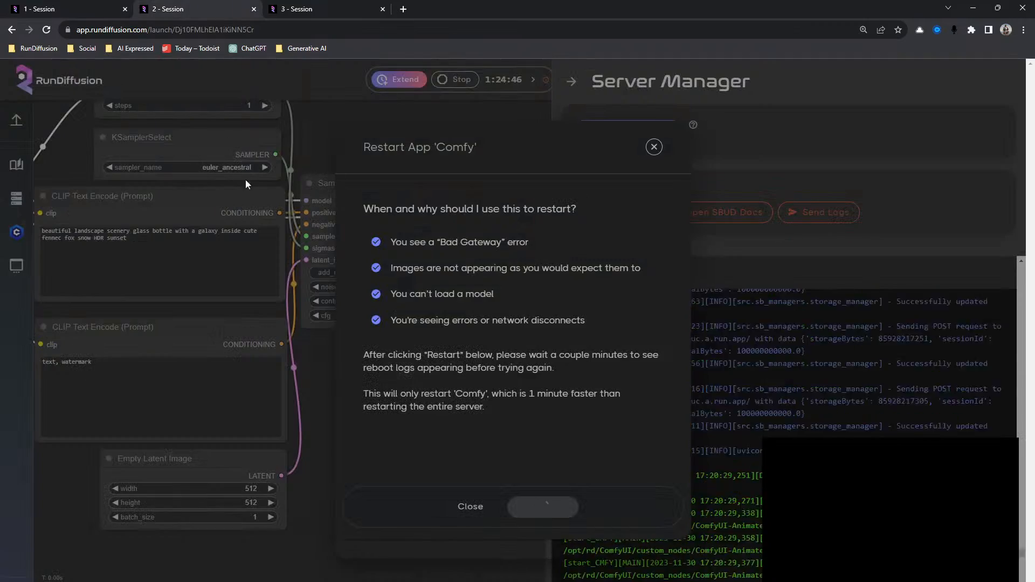
left_click(470, 507)
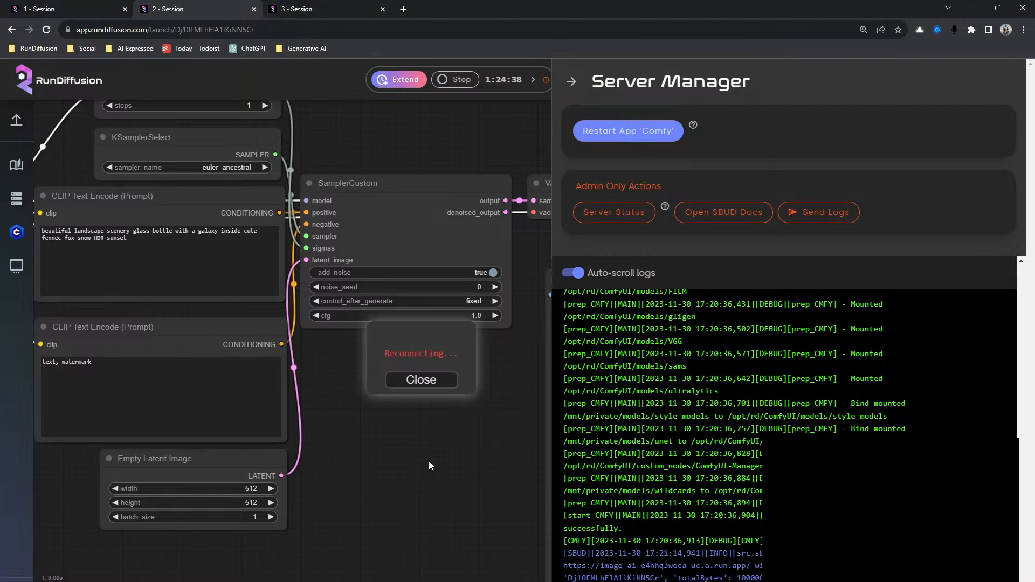
left_click(571, 81)
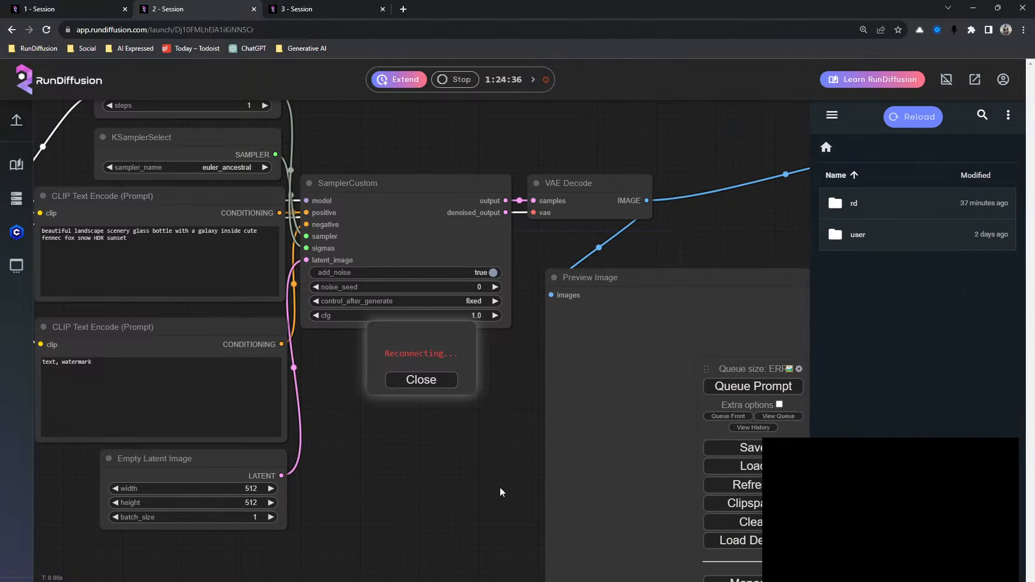
Step: Select the sd_xl_turbo_1.0_fp16.safetensors model in the Load Checkpoint node by filtering the checkpoints for "turbo"
left_click_drag(375, 535, 577, 508)
scroll(243, 457, "down", 6)
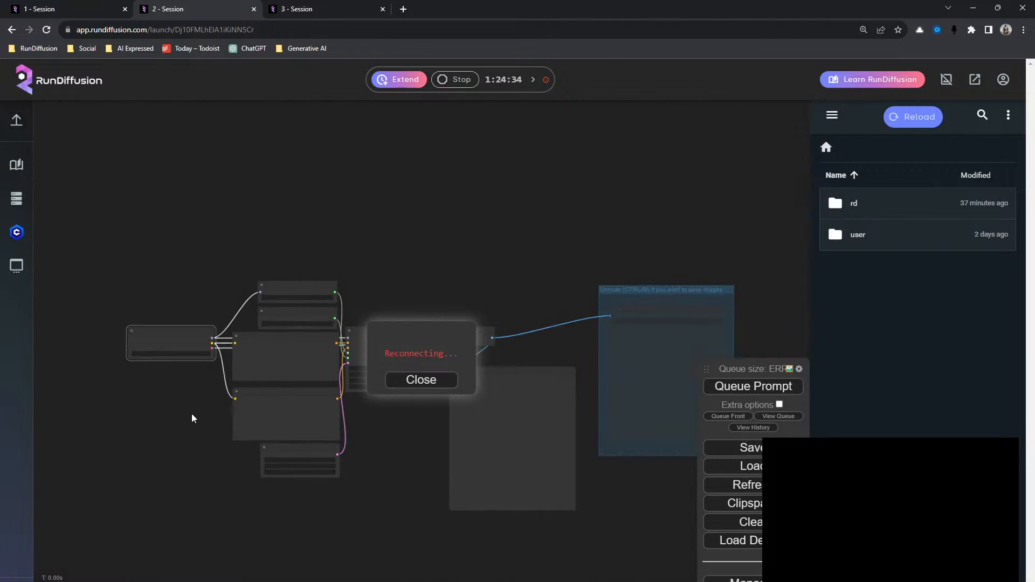
scroll(225, 425, "up", 5)
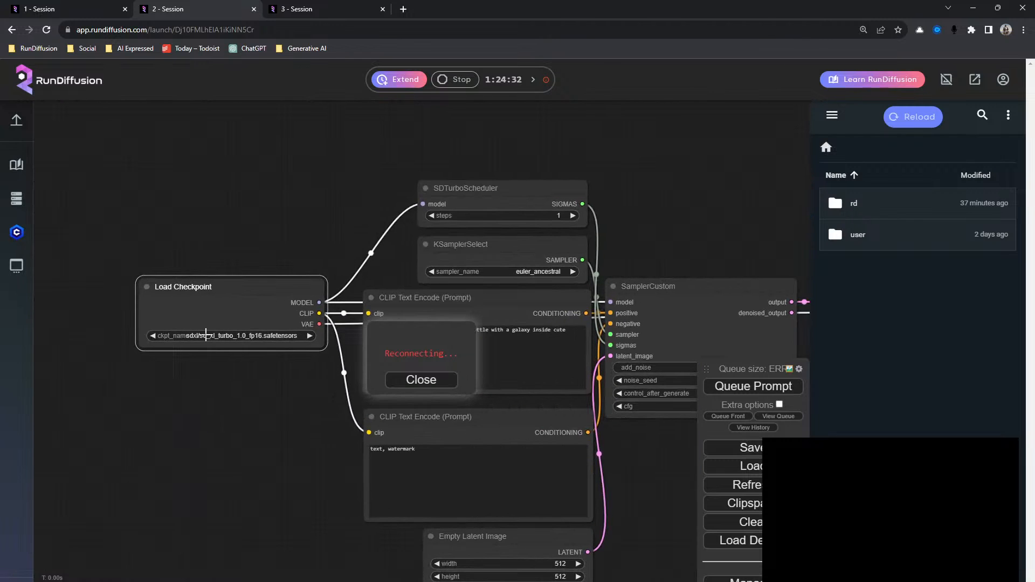
left_click(205, 336)
type("turbo")
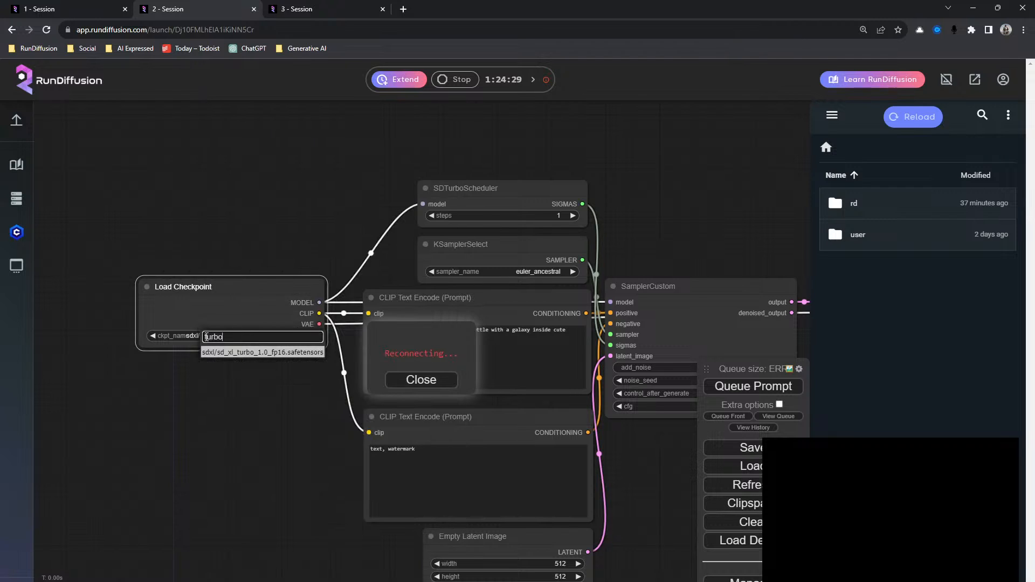
key("Return")
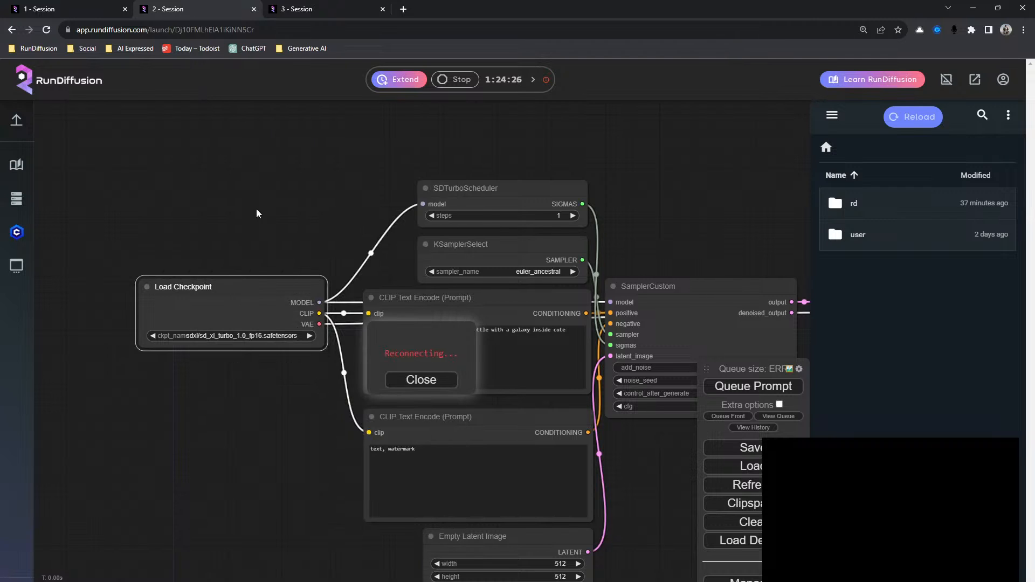
Step: Check the second session's Server Manager logs and review the running video workflow in the first session
left_click(16, 199)
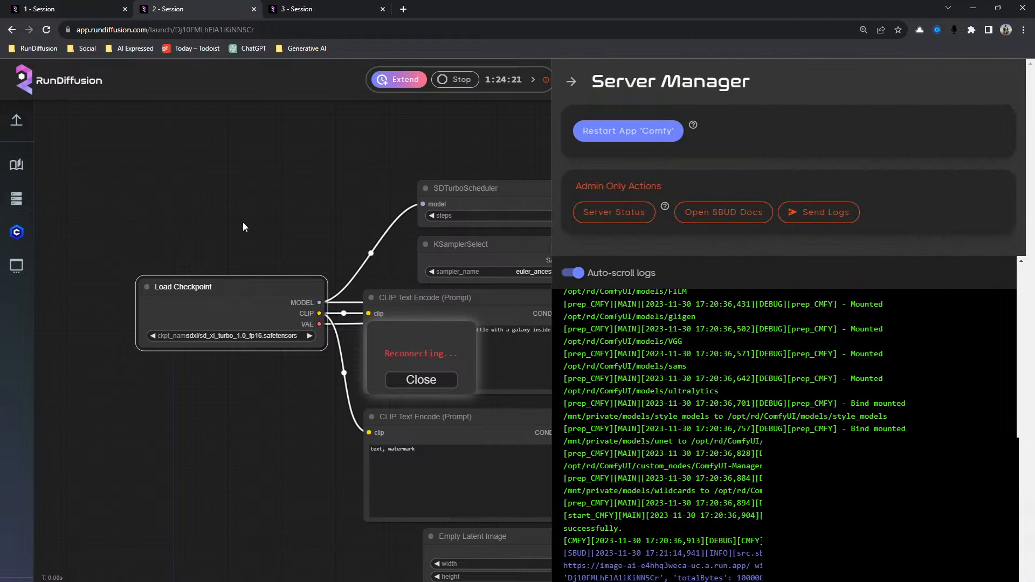
left_click(16, 199)
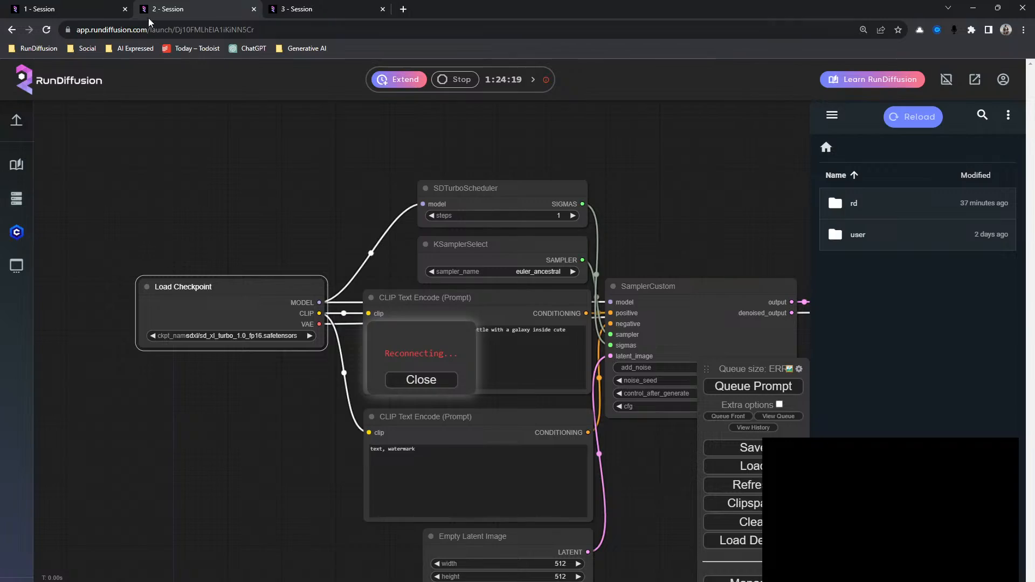
left_click(72, 7)
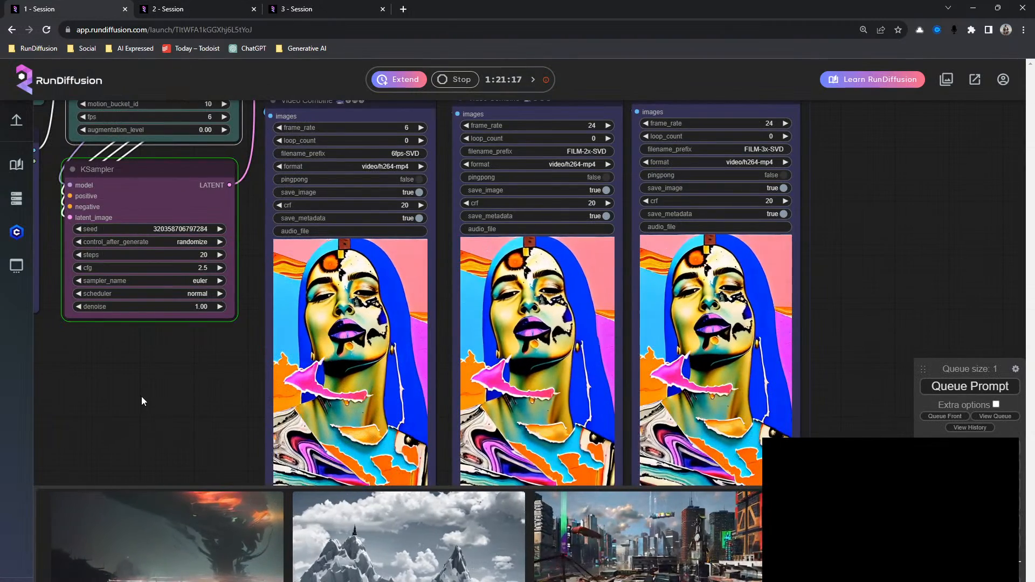
scroll(142, 396, "down", 2)
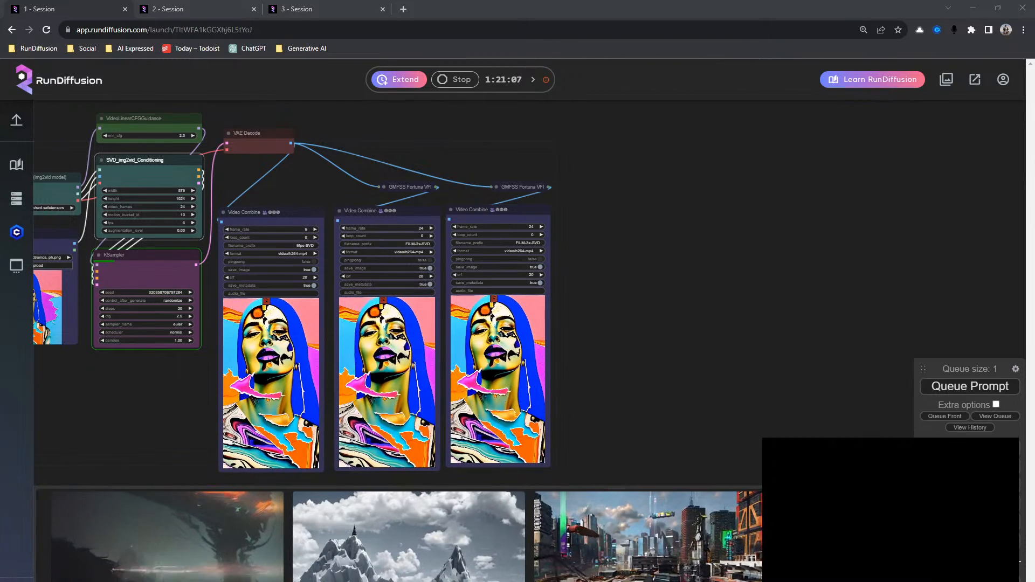
left_click_drag(112, 389, 203, 373)
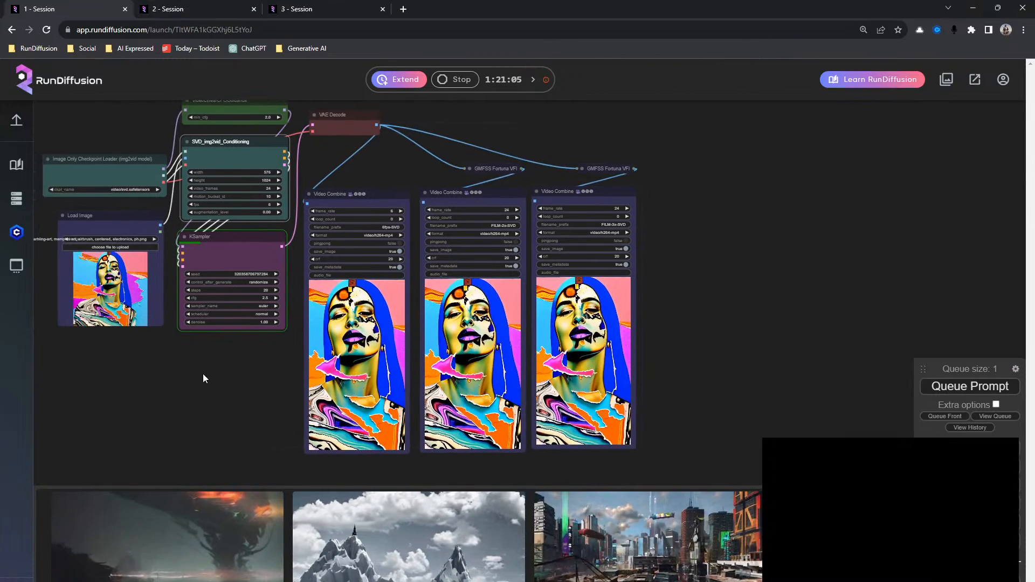
scroll(211, 394, "up", 3)
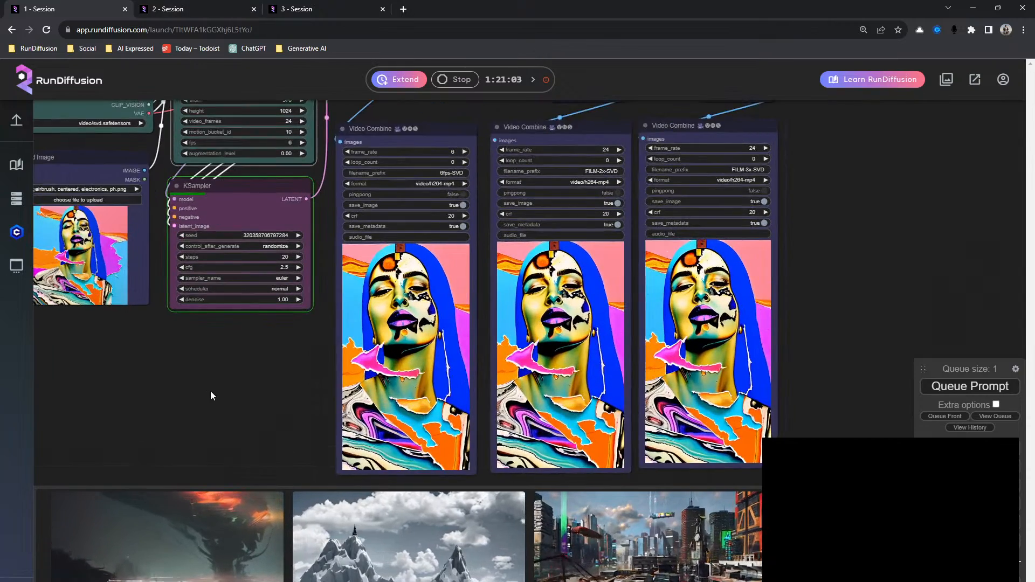
Step: Queue the SDXL Turbo workflow in the second session and view the generated preview image up close
left_click(152, 9)
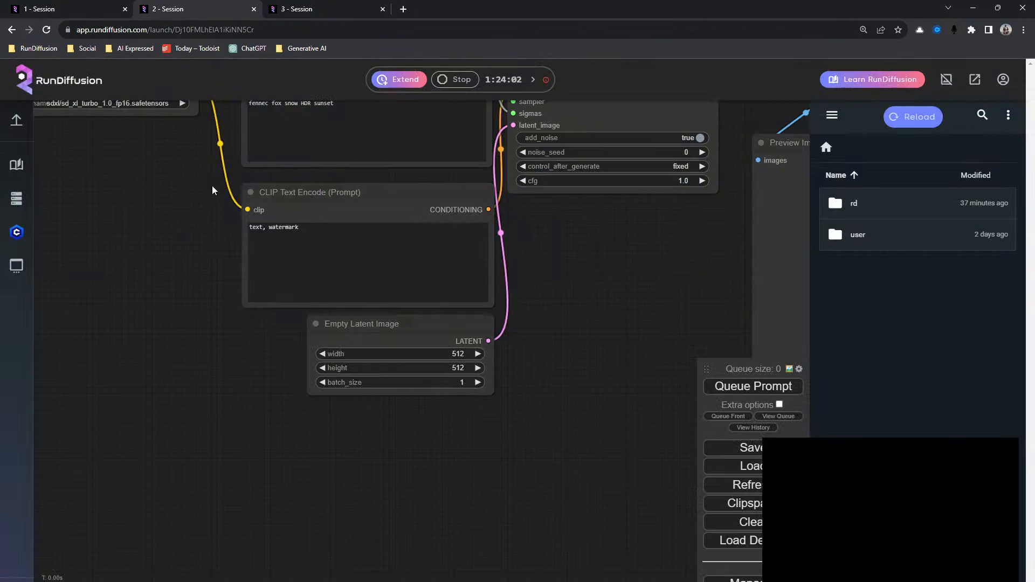
scroll(156, 495, "down", 3)
left_click_drag(171, 405, 175, 417)
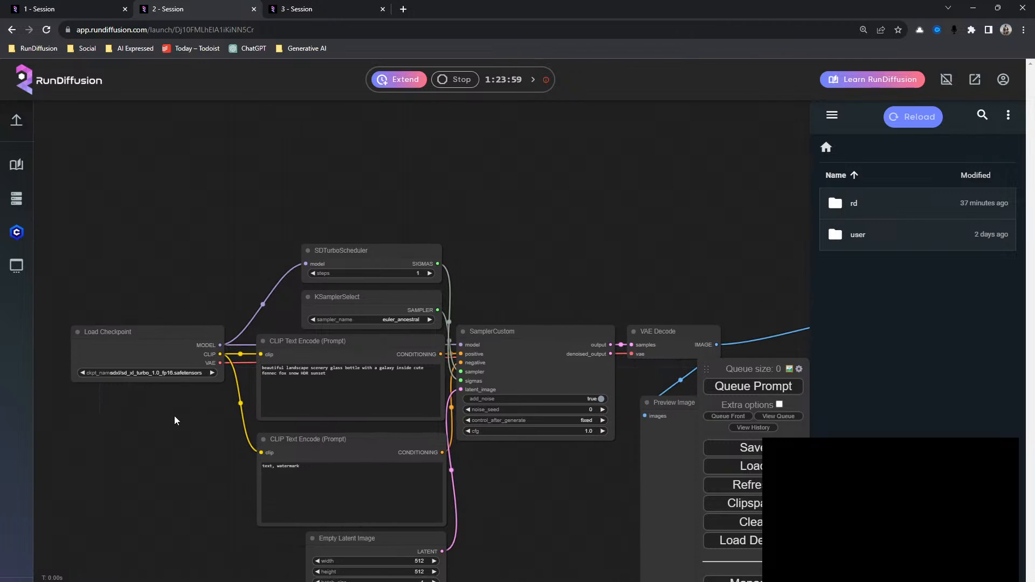
left_click(741, 395)
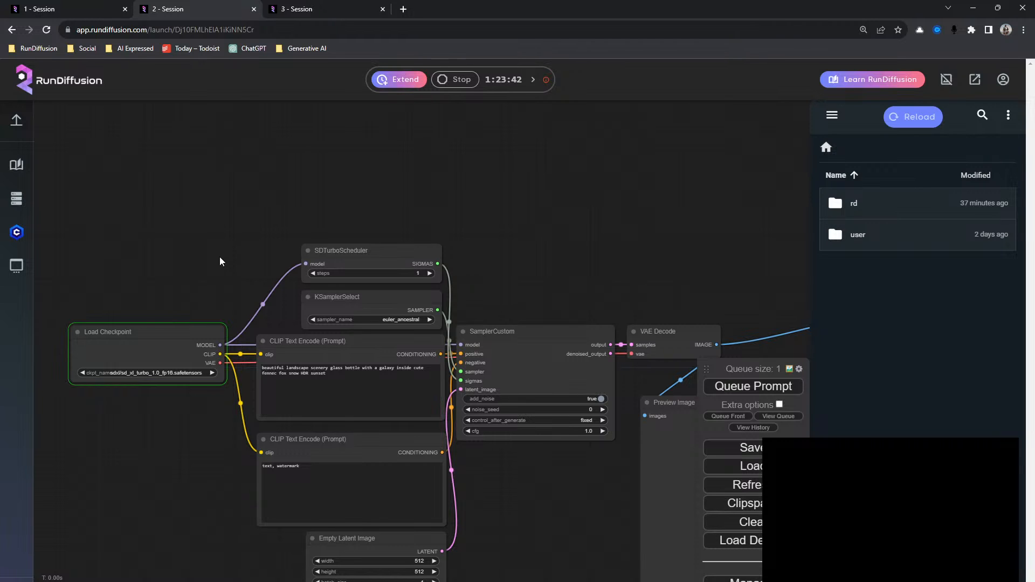
left_click_drag(220, 257, 87, 168)
left_click_drag(414, 412, 100, 291)
scroll(249, 333, "up", 4)
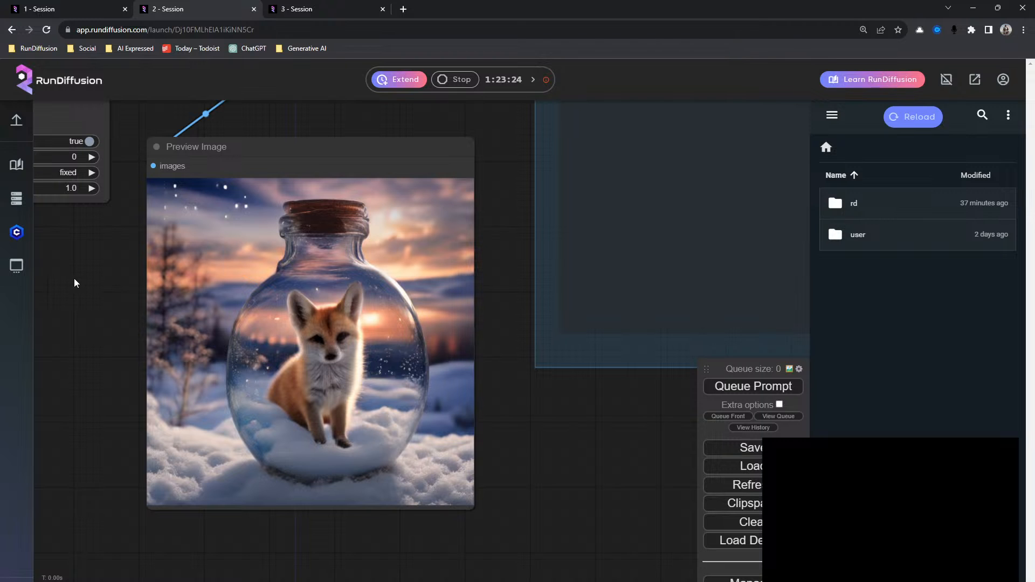
Step: Set batch_size to 16 in the Empty Latent Image node
left_click_drag(74, 282, 530, 379)
scroll(229, 311, "down", 3)
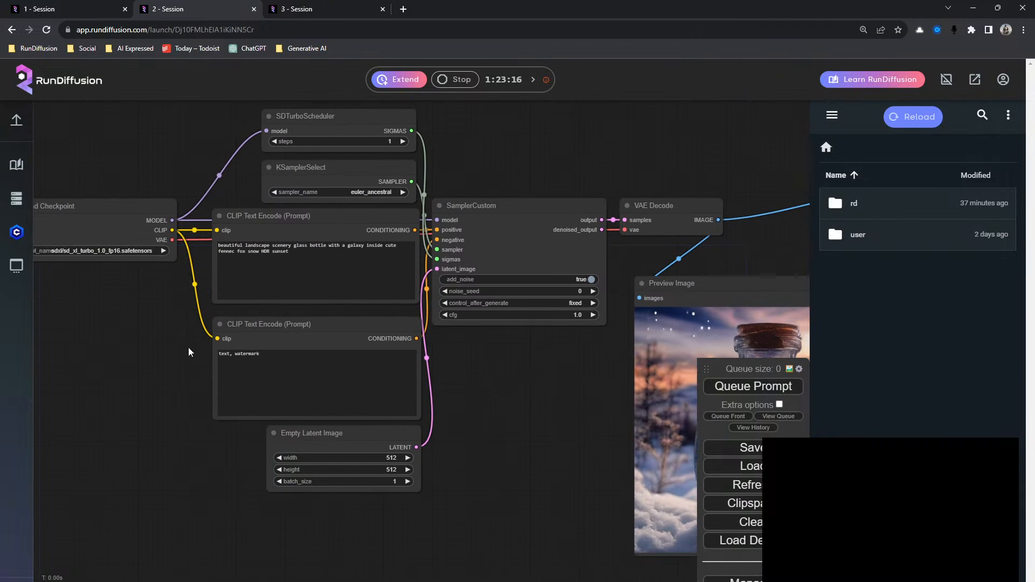
left_click_drag(546, 391, 360, 387)
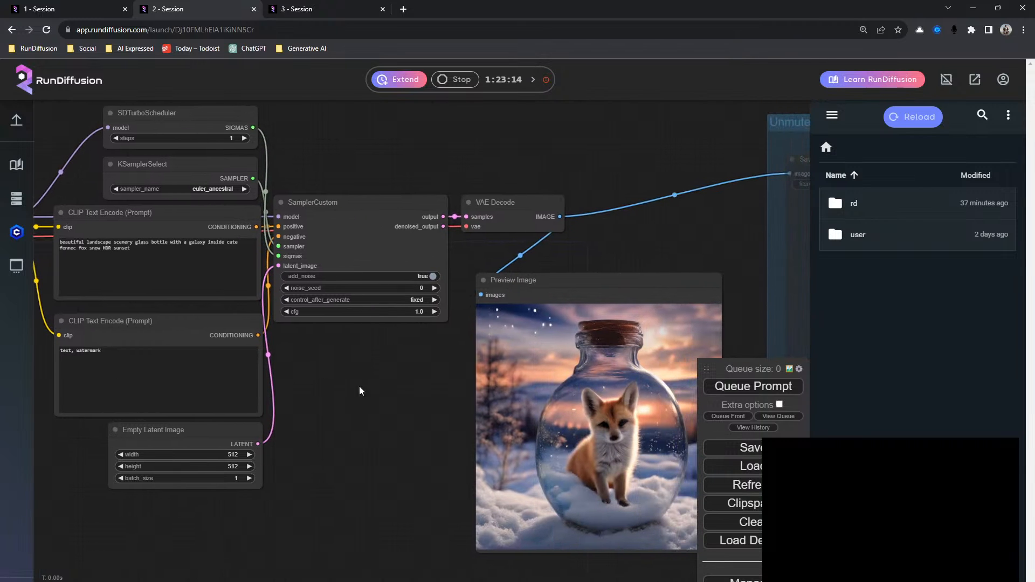
left_click(233, 478)
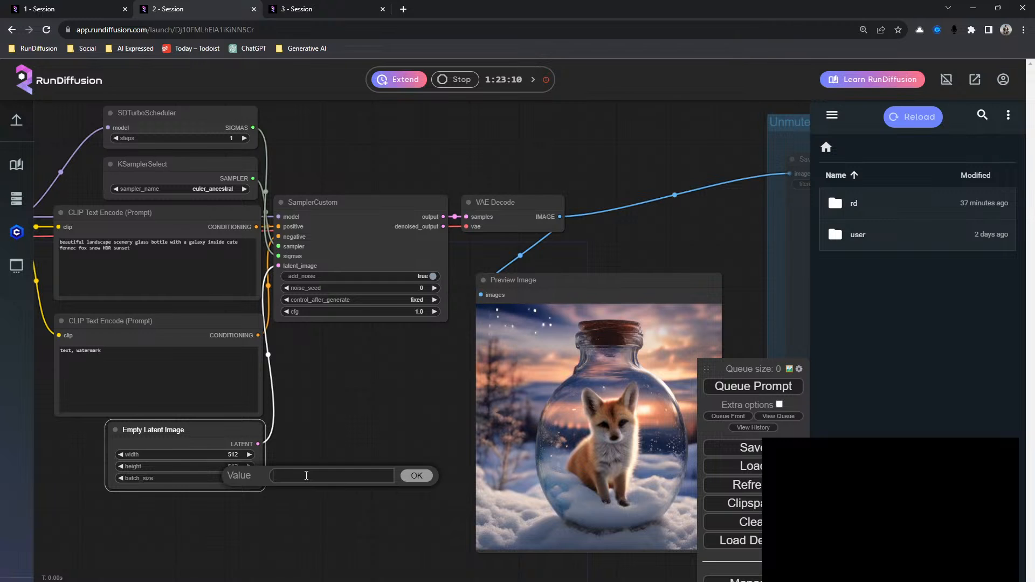
key("Return")
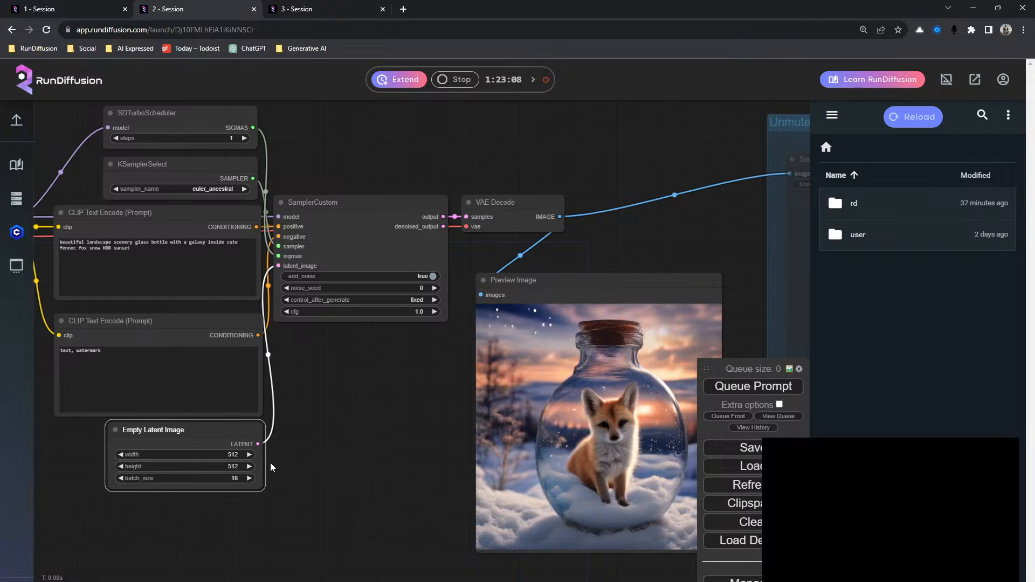
Step: Replace the positive prompt in the upper CLIP Text Encode node with "fennec fox in a business suit"
left_click_drag(345, 429, 431, 518)
scroll(91, 388, "up", 6)
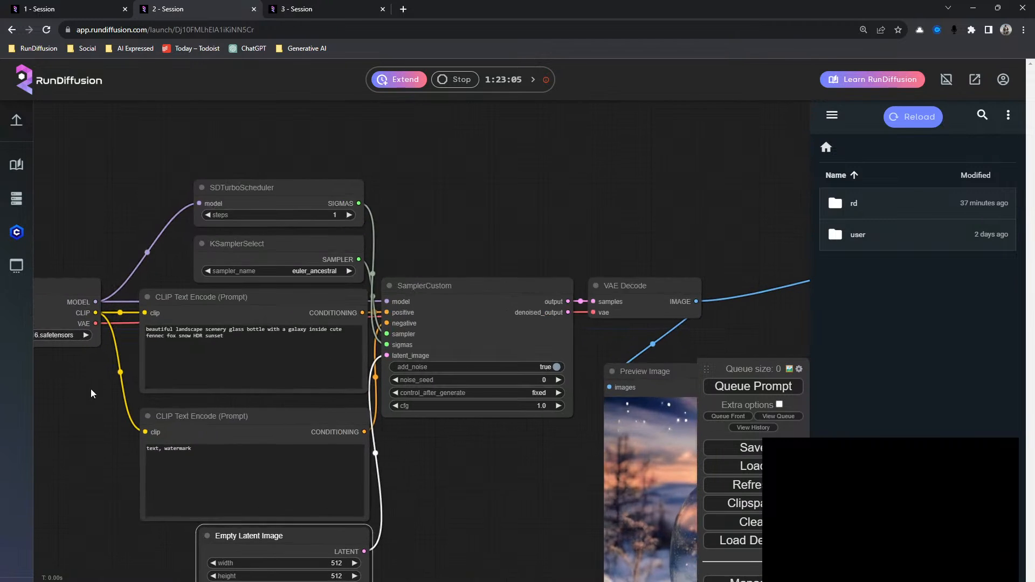
left_click_drag(390, 334, 181, 302)
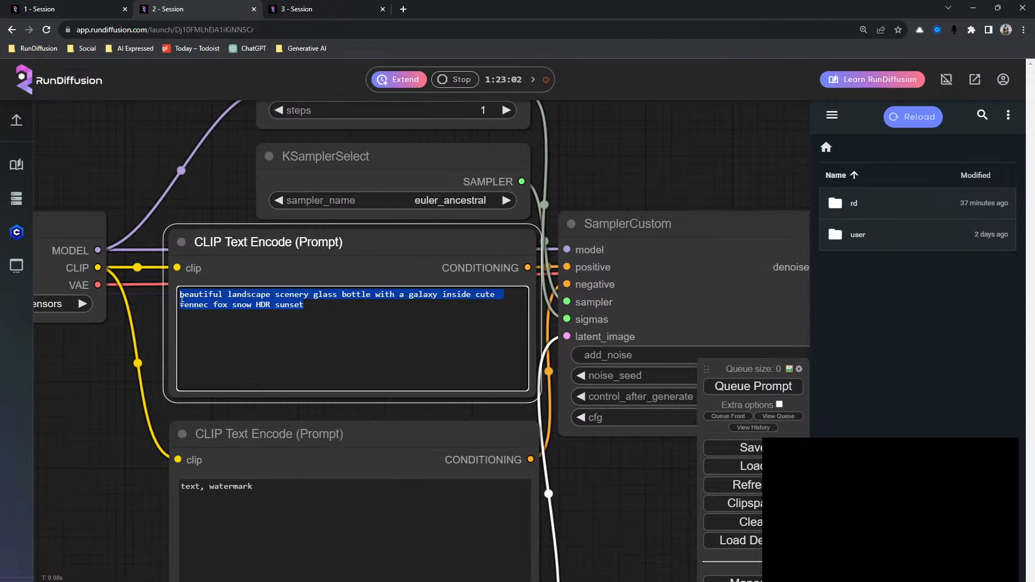
type("fennec fo")
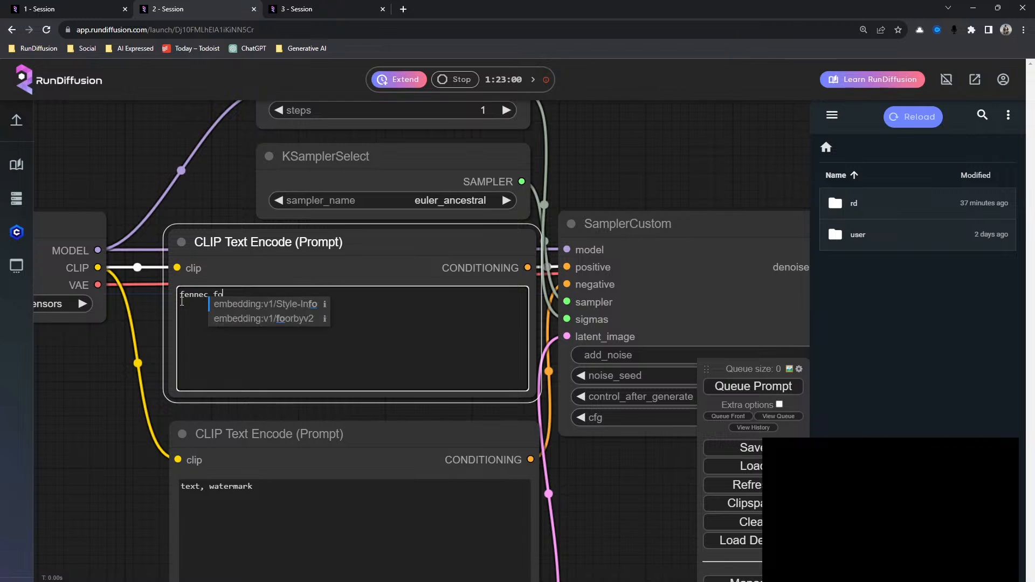
type("x in a b")
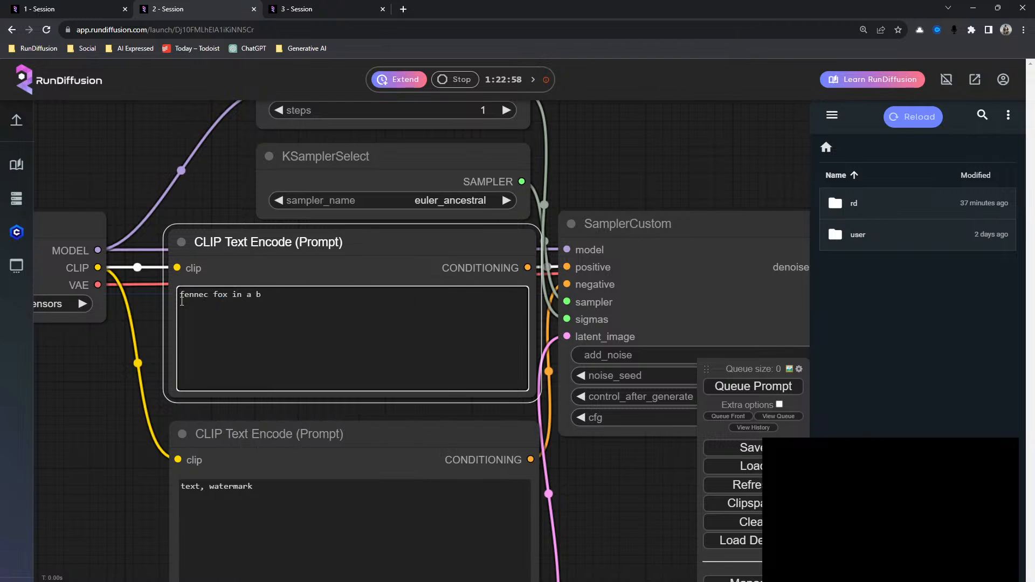
type("usiness suit")
Step: Disable Text Autocomplete and its Auto-insert comma option in the ComfyUI settings
left_click(799, 368)
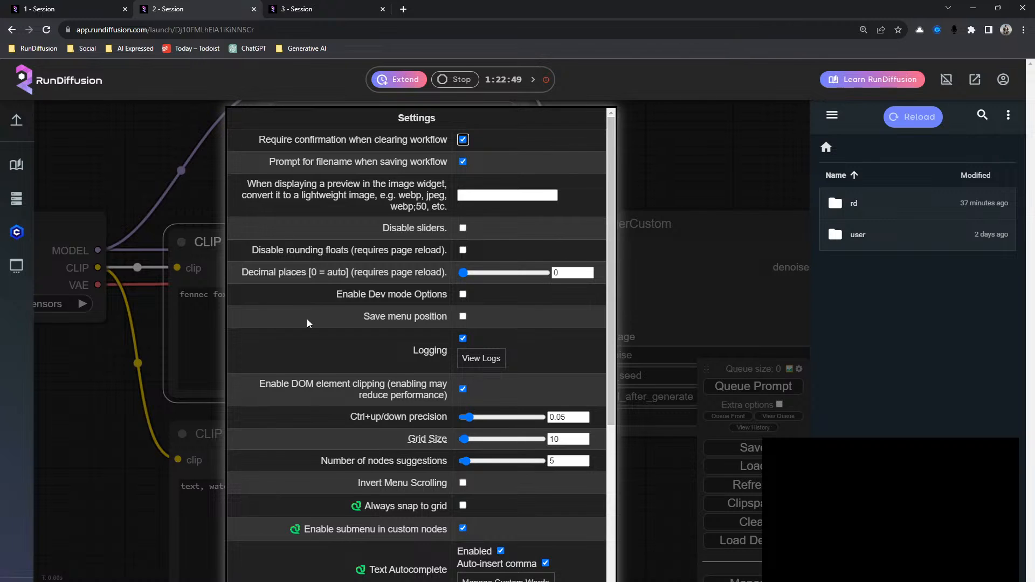
scroll(306, 319, "down", 5)
scroll(318, 316, "up", 5)
scroll(341, 205, "down", 3)
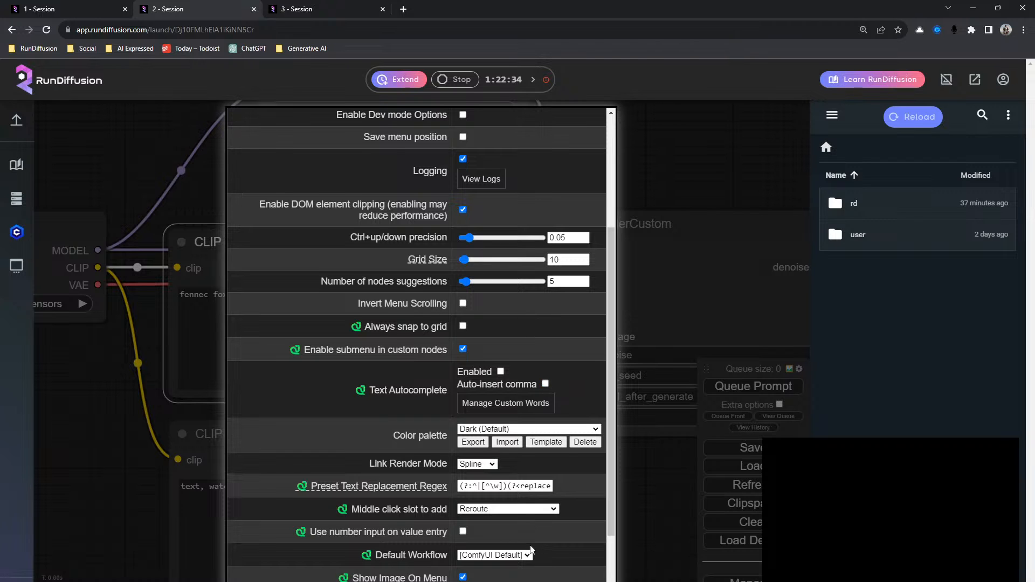
scroll(531, 549, "down", 2)
key("Escape")
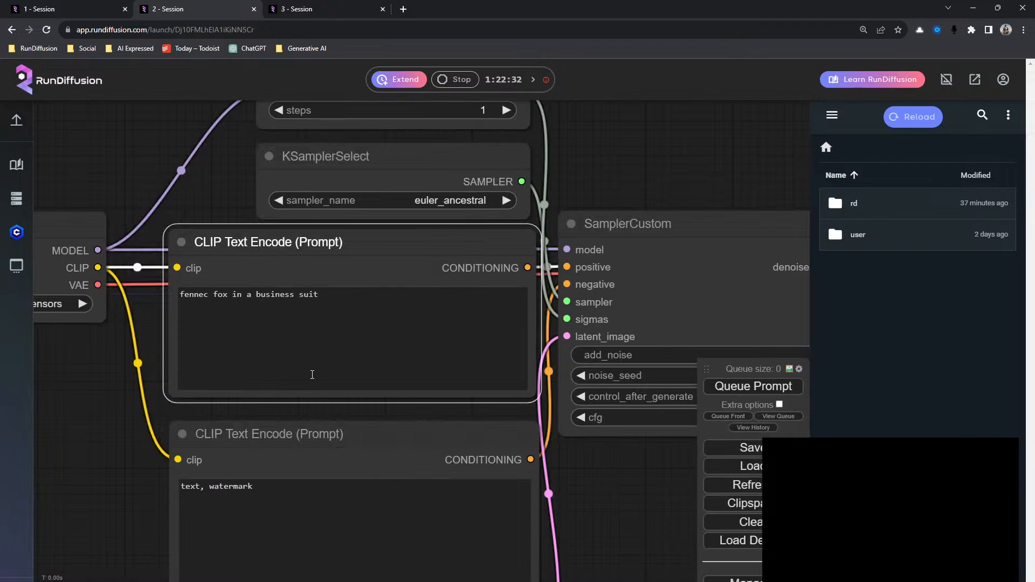
Step: Append ", high quality HDR photography, magical glow, in tree city" to the positive prompt
left_click(352, 320)
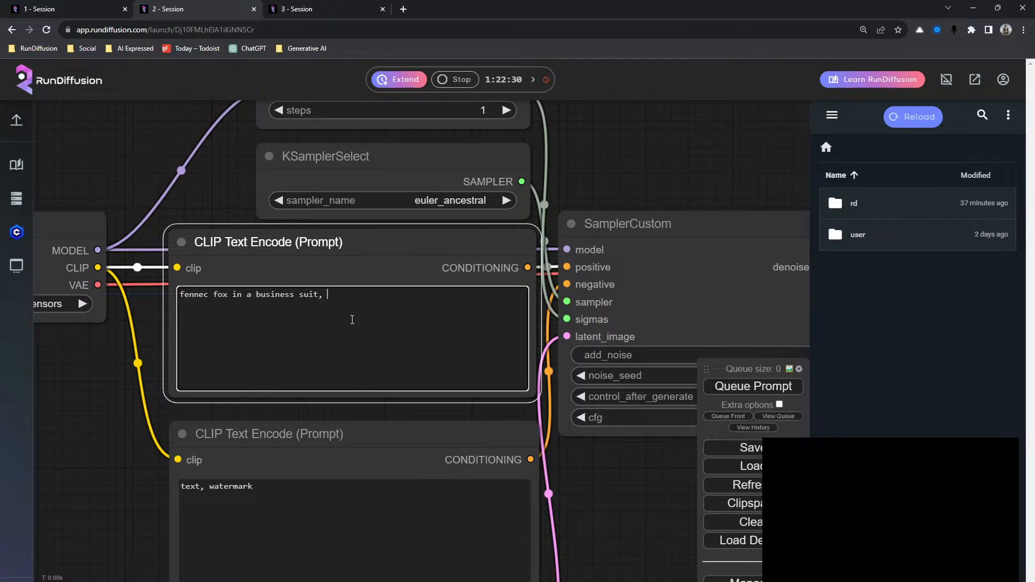
type(", high quality HDR photograp")
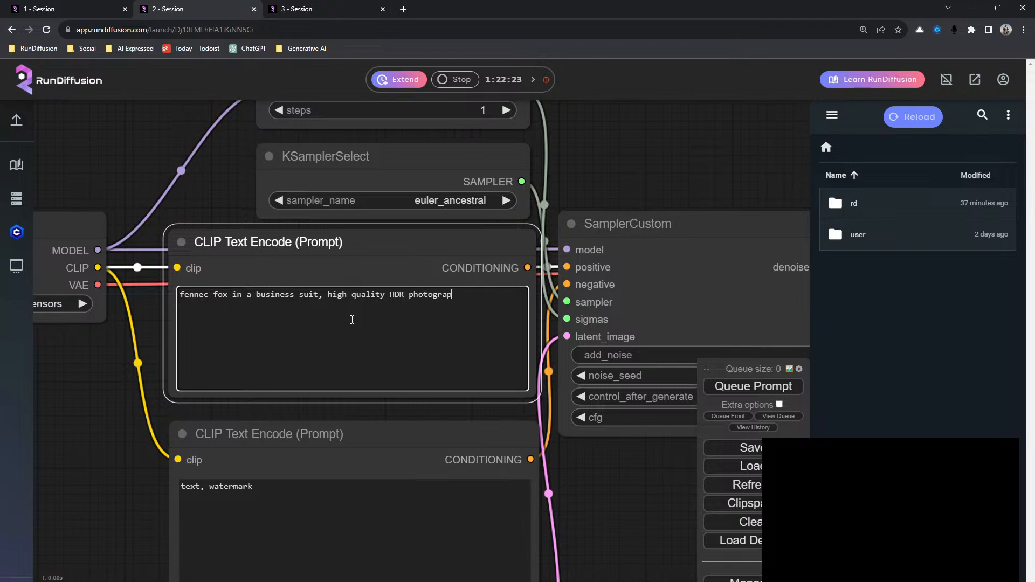
type("hy, magical glow, in tree")
type("city")
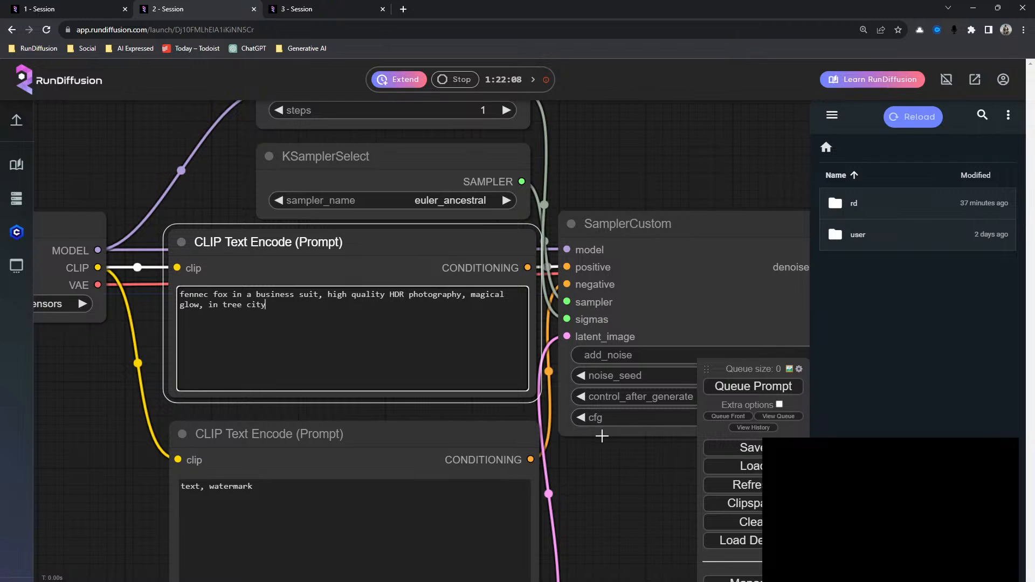
Step: Queue the workflow with the extended prompt, look at the preview image, and queue it once more
left_click(740, 388)
left_click_drag(569, 461, 361, 374)
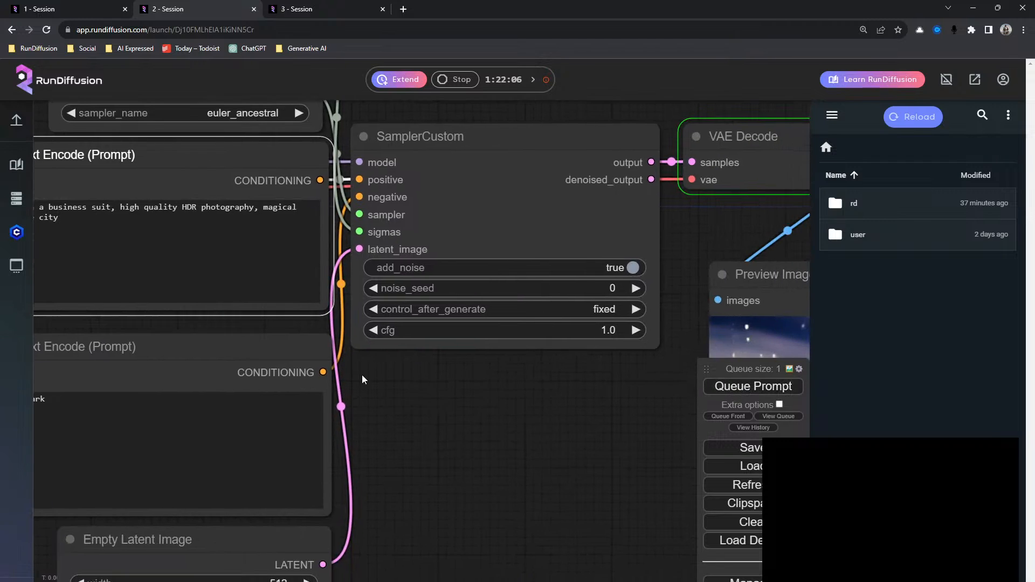
left_click_drag(555, 433, 425, 453)
scroll(535, 480, "down", 5)
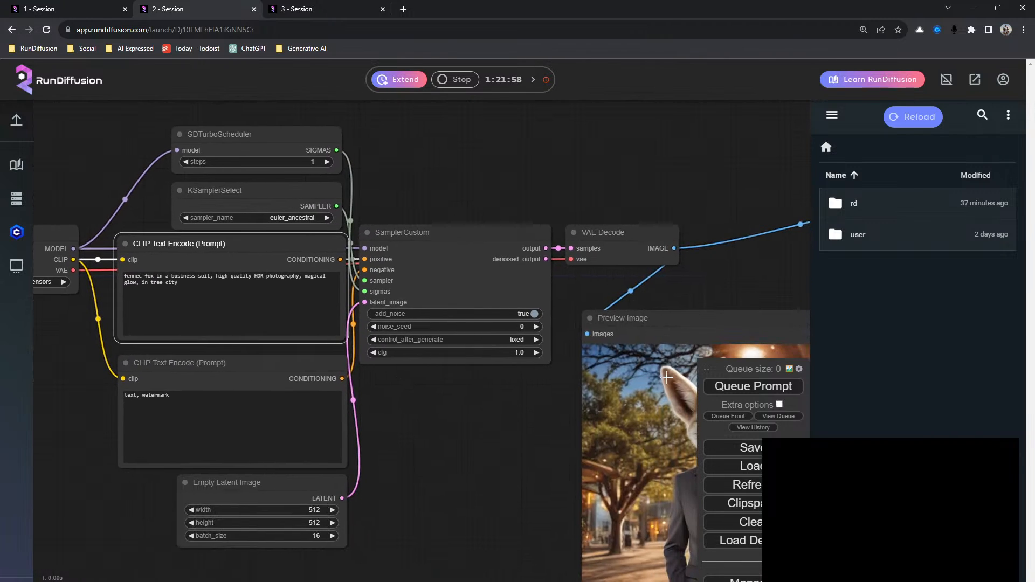
left_click(771, 391)
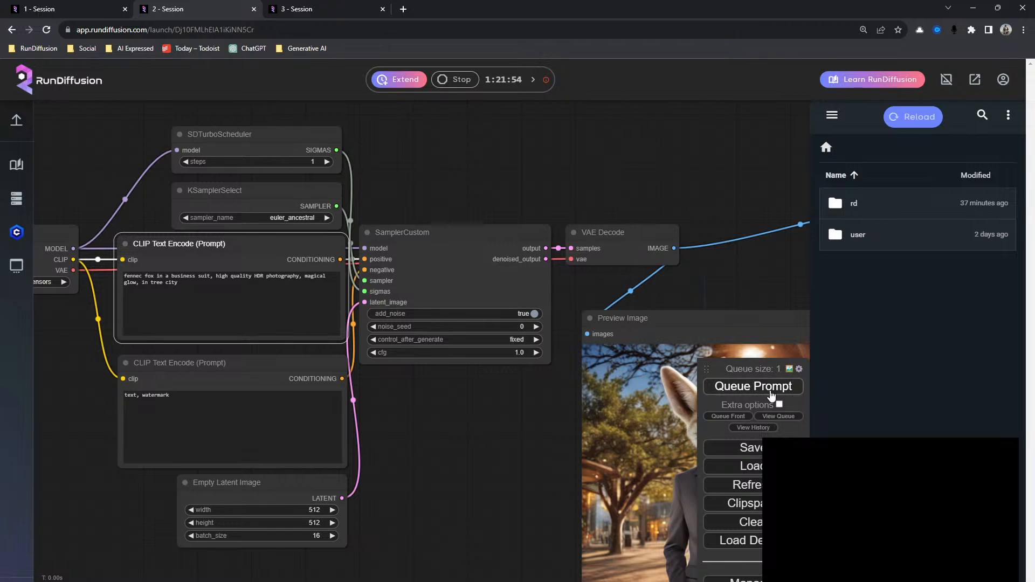
Step: Add a trailing space after "in tree city" in the positive prompt
left_click_drag(492, 443, 589, 399)
scroll(236, 471, "up", 3)
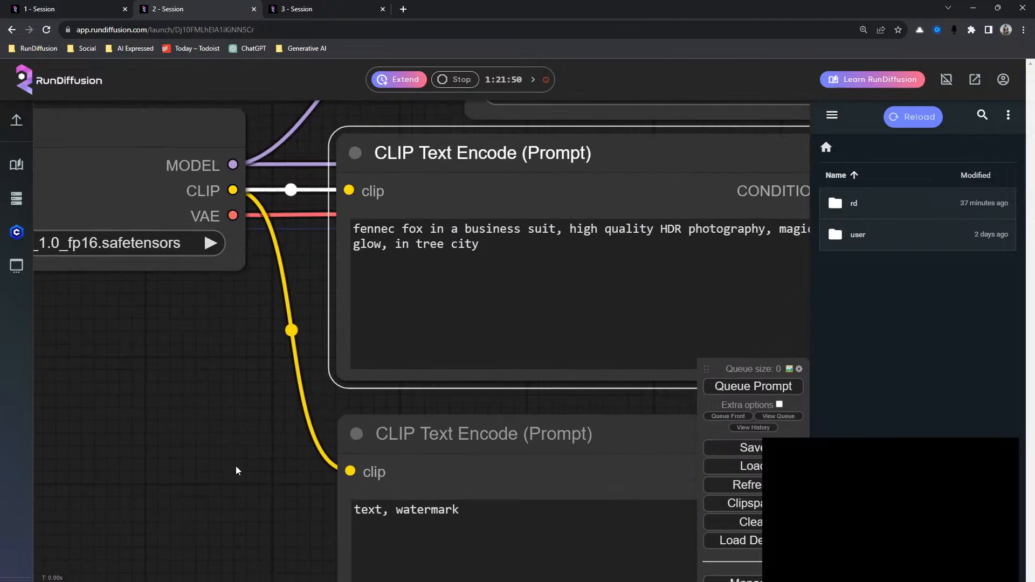
left_click(465, 343)
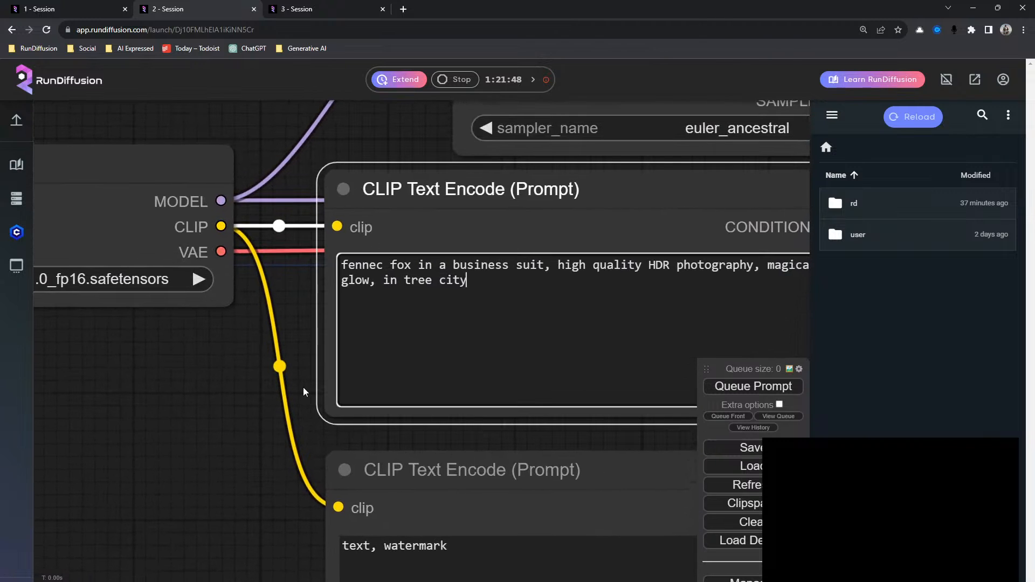
scroll(302, 390, "down", 5)
left_click_drag(258, 398, 89, 298)
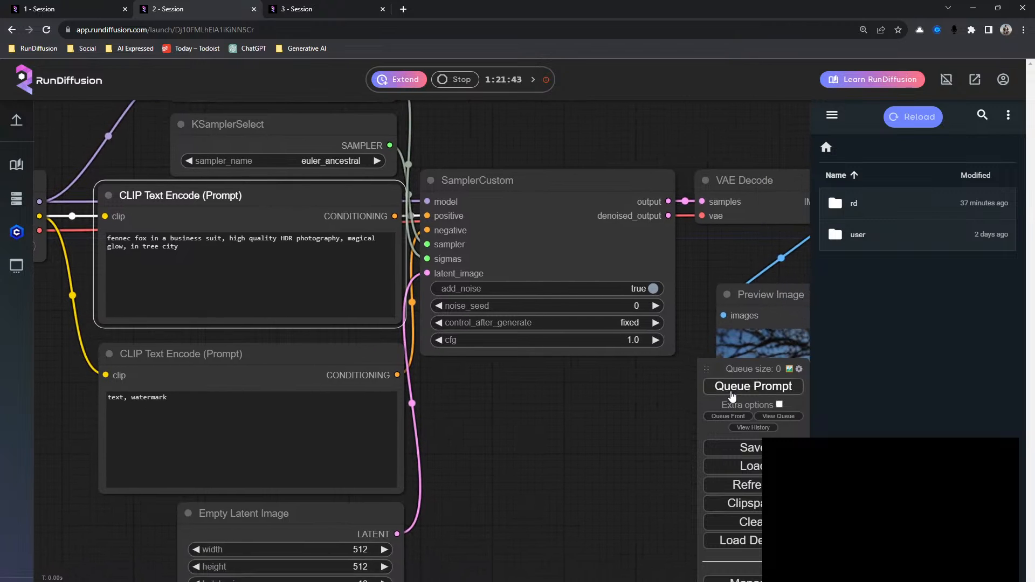
left_click(260, 252)
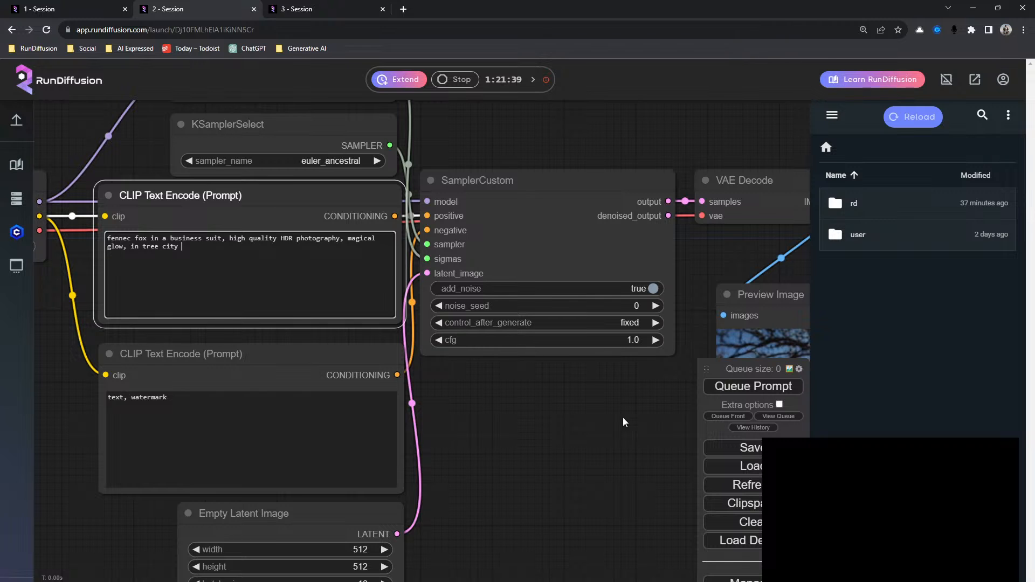
Step: Queue the workflow and examine the grid of generated fox images in the Preview Image node up close
left_click(730, 386)
left_click_drag(573, 424, 282, 296)
scroll(282, 296, "up", 10)
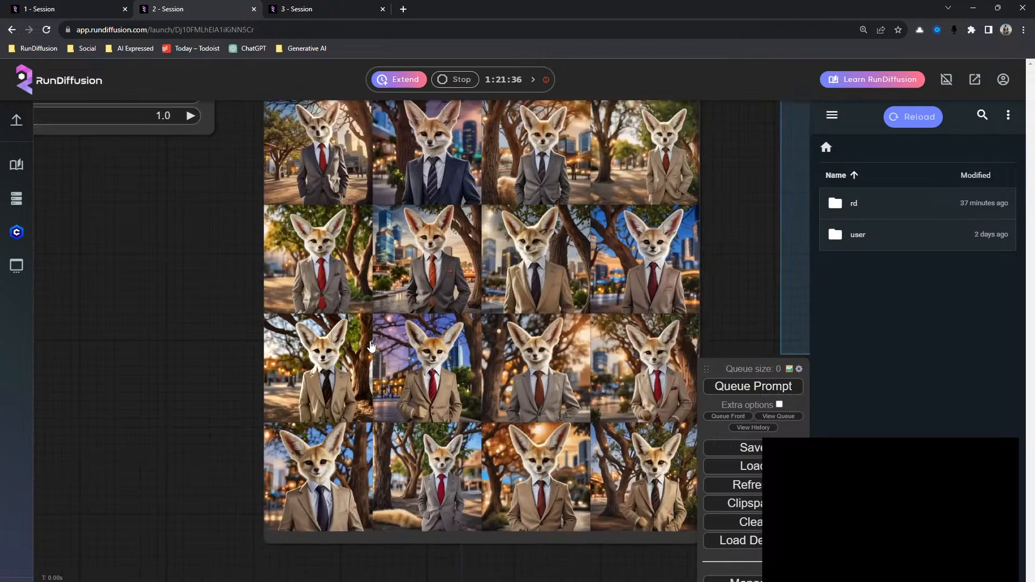
scroll(237, 291, "down", 14)
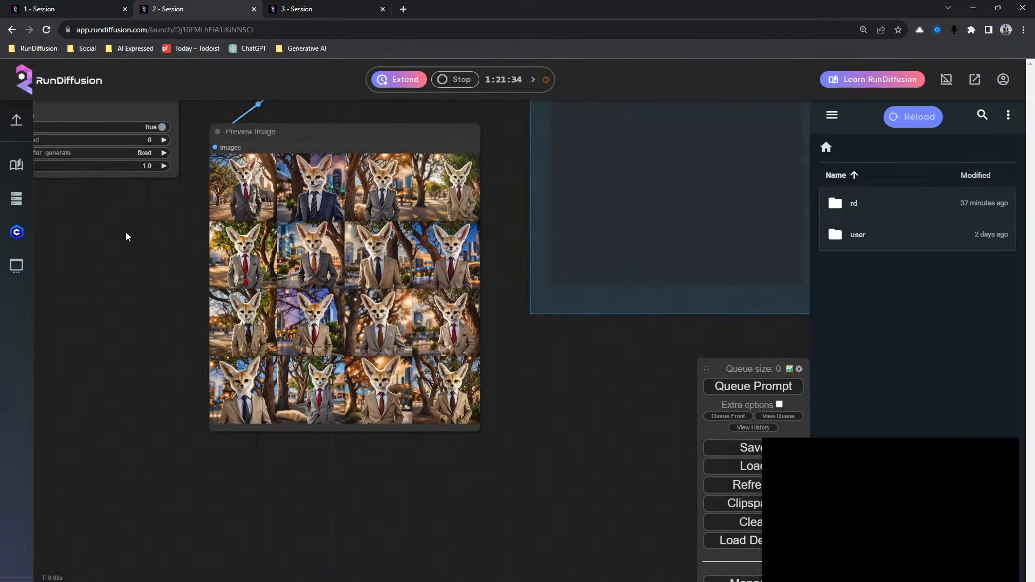
left_click_drag(125, 232, 595, 395)
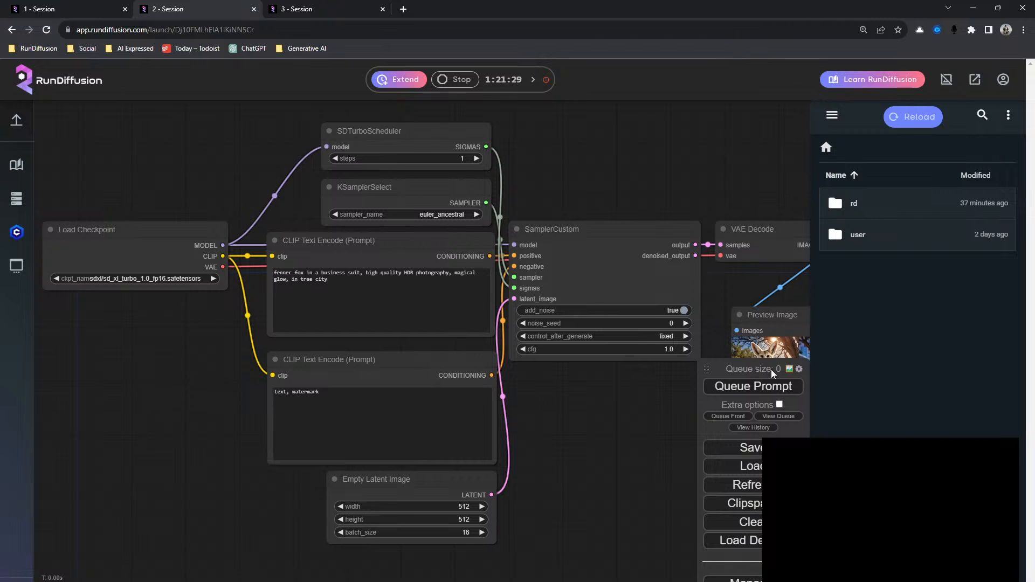
Step: Show the extra queue options, set the latent image's batch_size to 1, and set the queue's batch count to 16
left_click(779, 405)
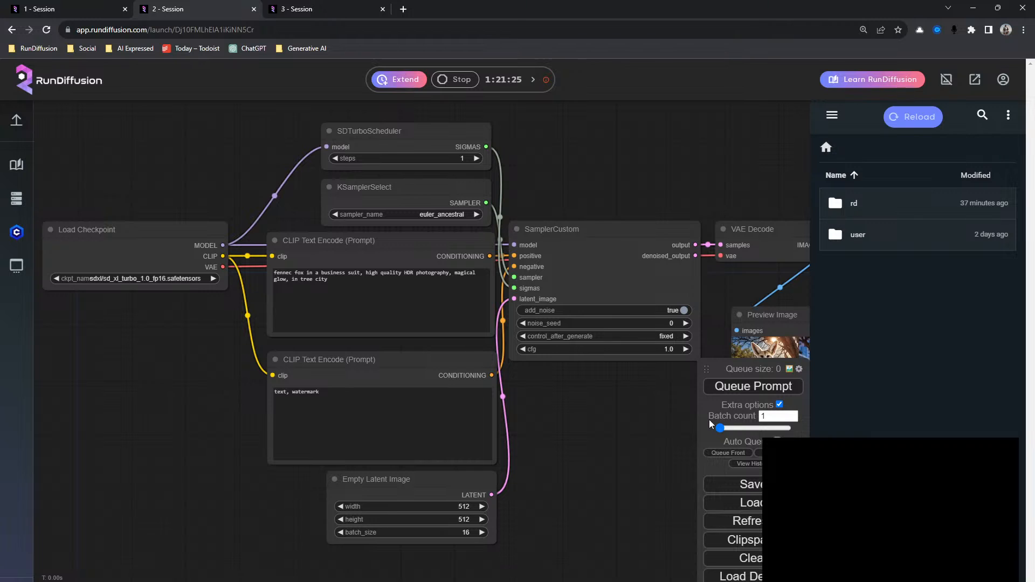
left_click(782, 416)
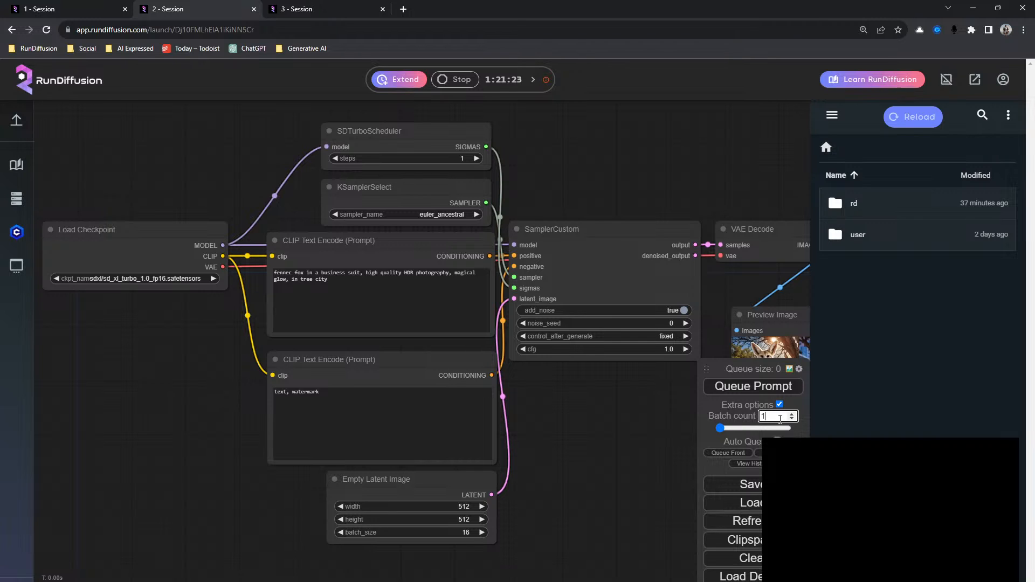
left_click(465, 532)
type("1")
key("Return")
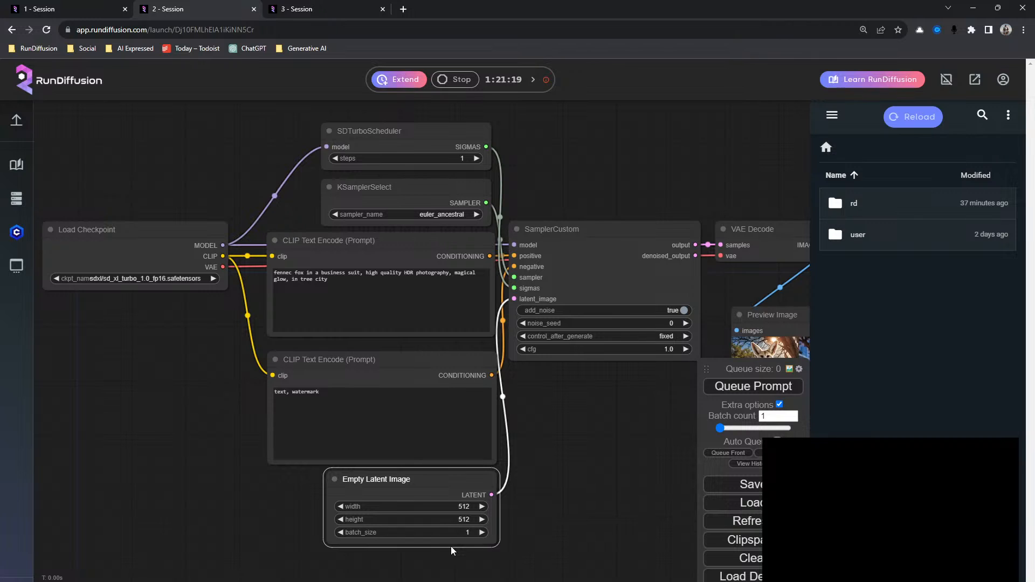
left_click(766, 415)
type("6")
Step: Queue the workflow with the new batch settings and look at the preview image
left_click_drag(609, 440, 420, 390)
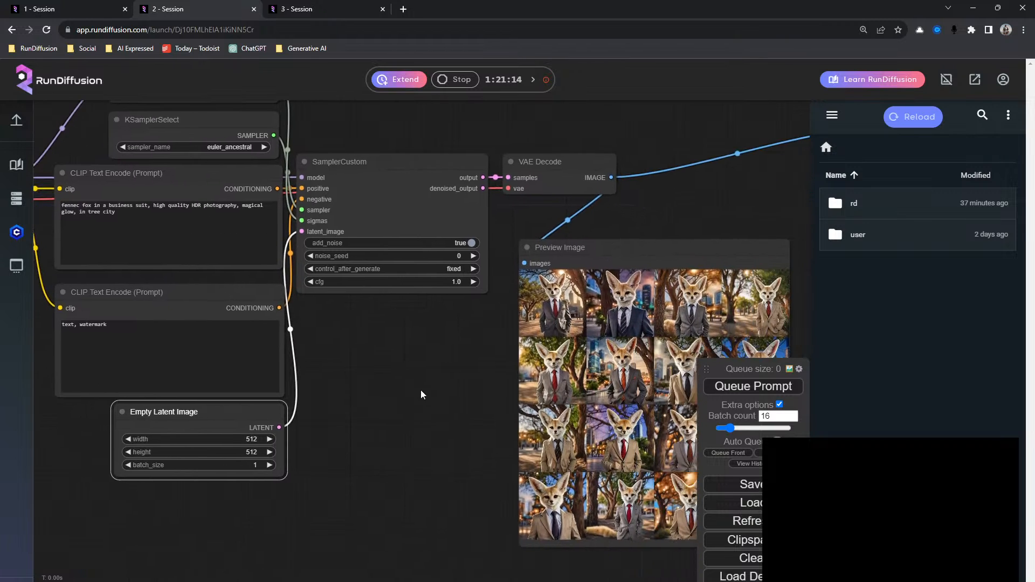
left_click(188, 253)
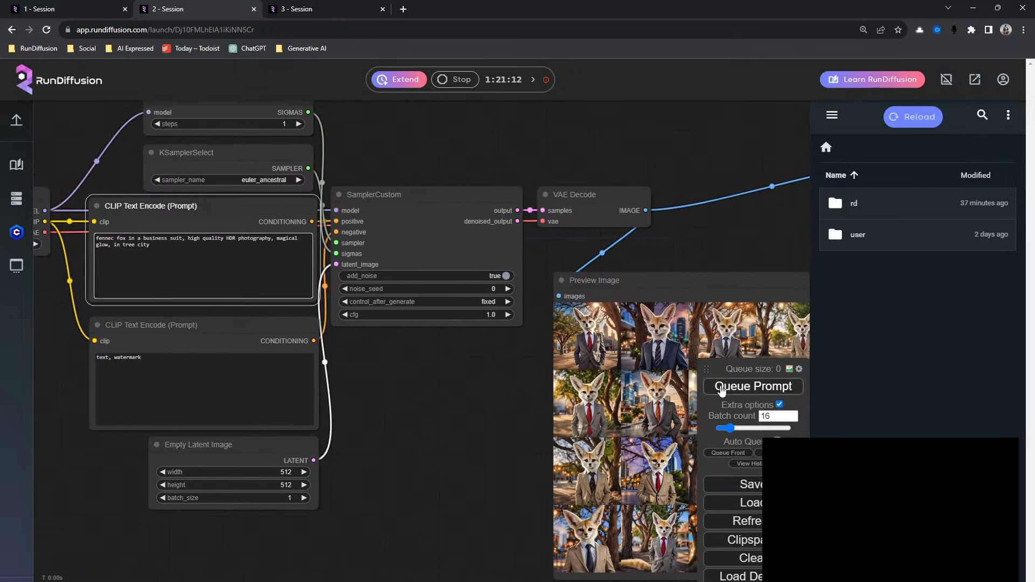
left_click(750, 390)
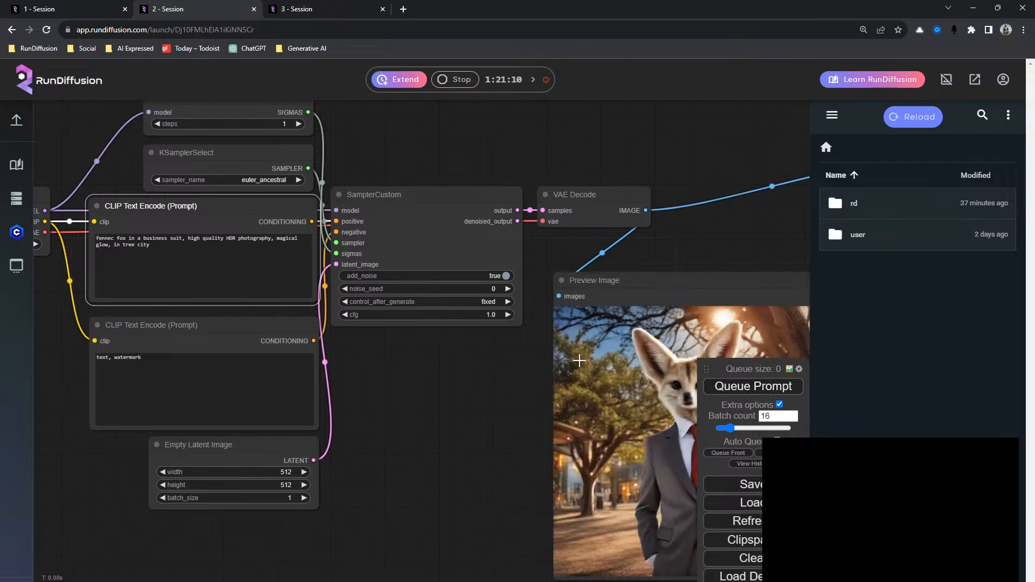
left_click_drag(513, 394, 532, 384)
Step: Append "known as the best place to be a druid, it's got sunshine moss and friendly faces" to the positive prompt and queue it
left_click(245, 252)
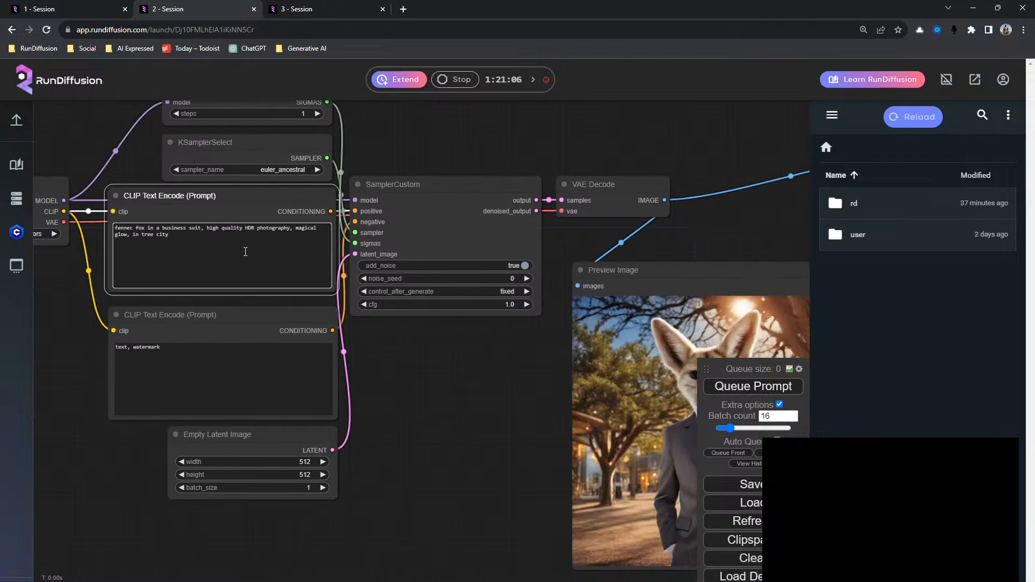
type("known as the best place to be a druid, it's got sunshine moss and friendl")
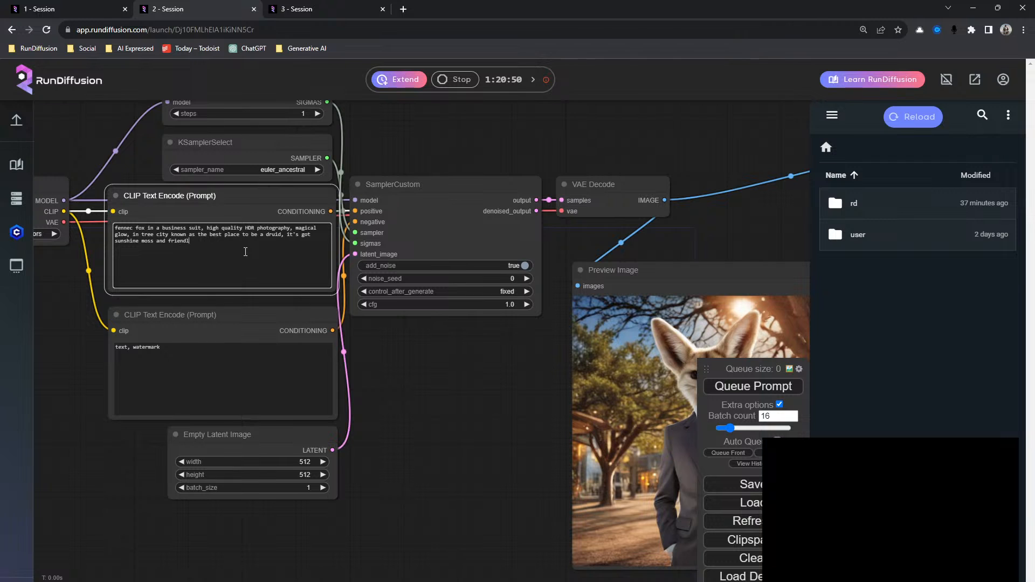
type("y faces")
left_click(728, 389)
left_click_drag(414, 388, 373, 329)
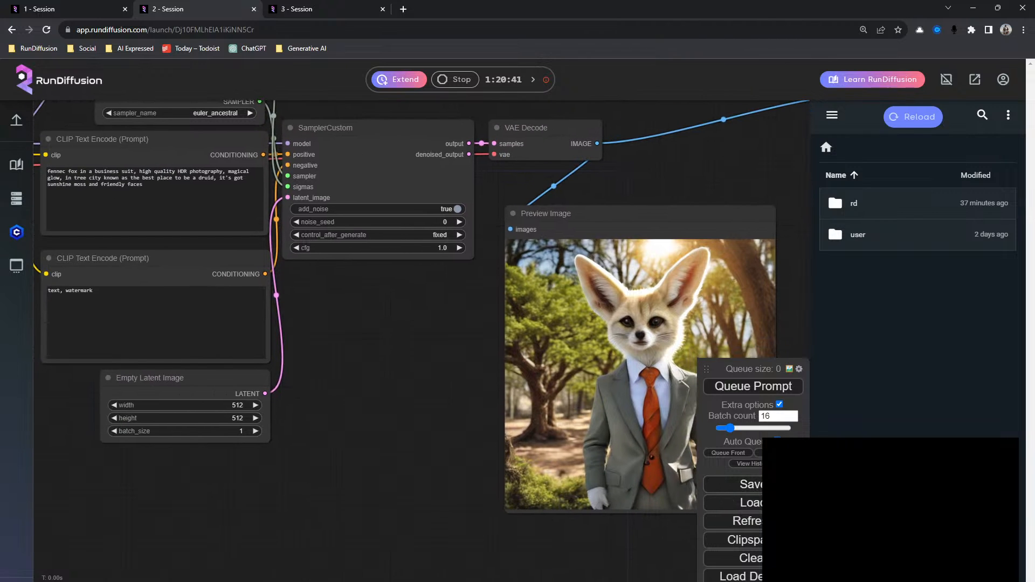
Step: Remove "faces" from the end of the positive prompt and queue the workflow again
left_click(192, 190)
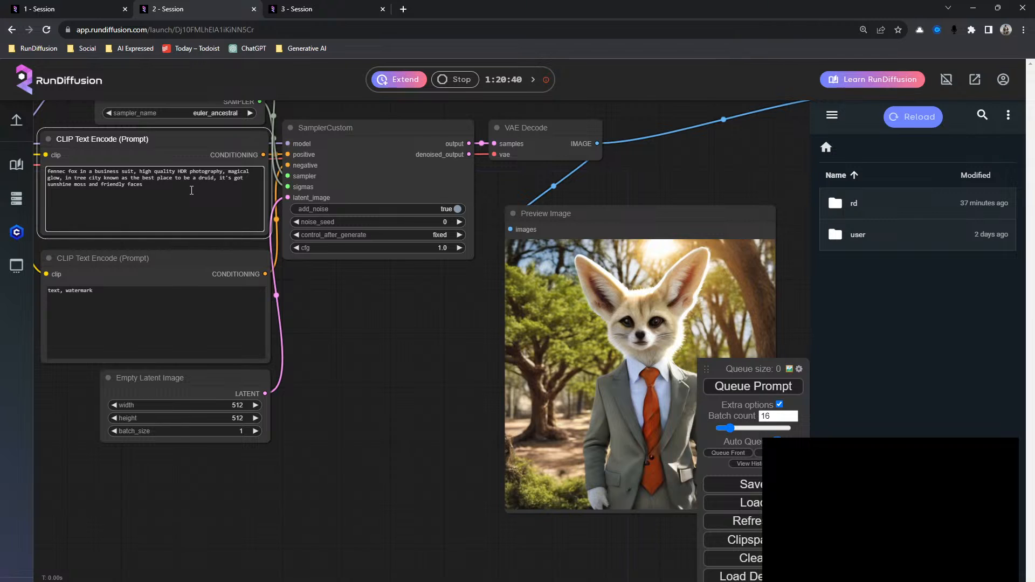
key("BackSpace")
key("BackSpace")
left_click(757, 386)
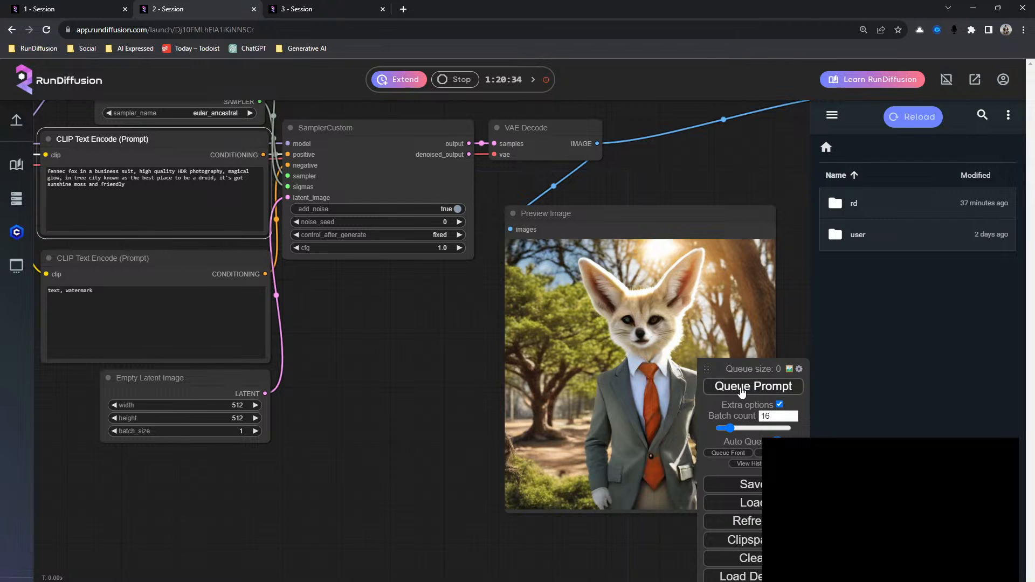
Step: Delete "moss and friendly" from the positive prompt so that it ends with "sunshine"
left_click(182, 205)
key("BackSpace")
key("BackSpace")
key("BackSpace")
key("BackSpace")
key("BackSpace")
key("BackSpace")
key("BackSpace")
key("BackSpace")
key("BackSpace")
key("BackSpace")
key("BackSpace")
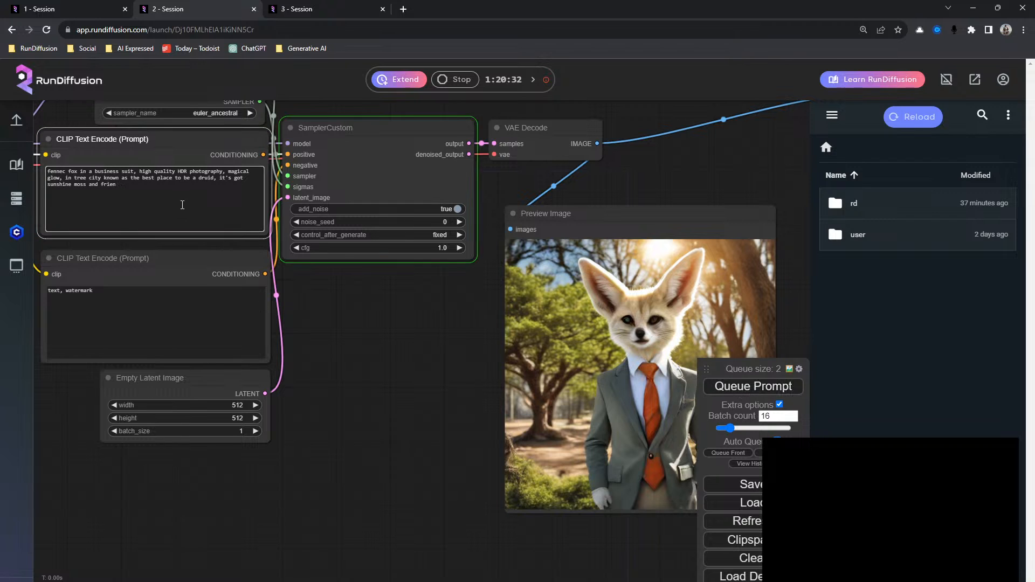
key("BackSpace")
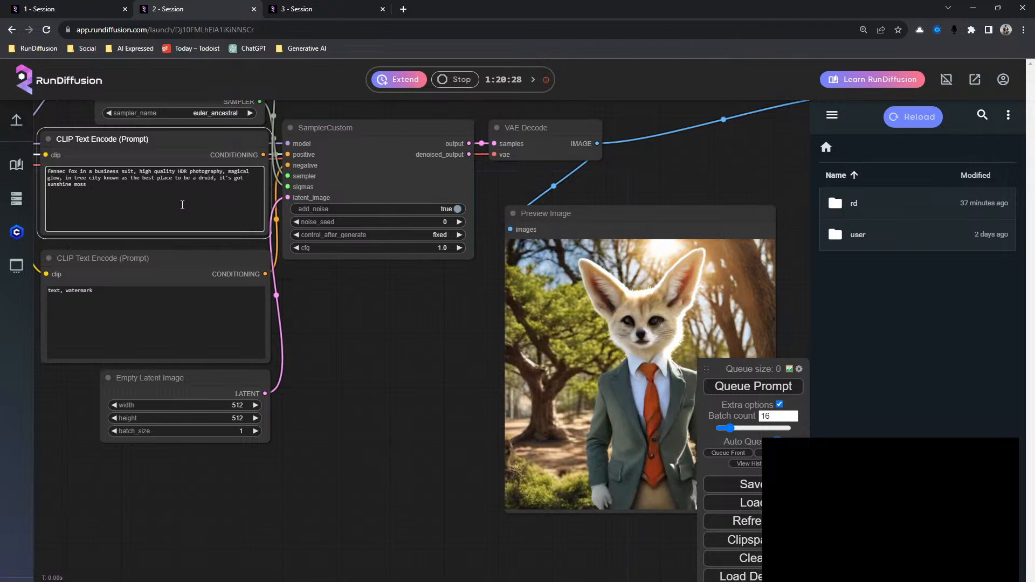
key("BackSpace")
key("BackSpace")
key("BackSpace")
key("BackSpace")
key("BackSpace")
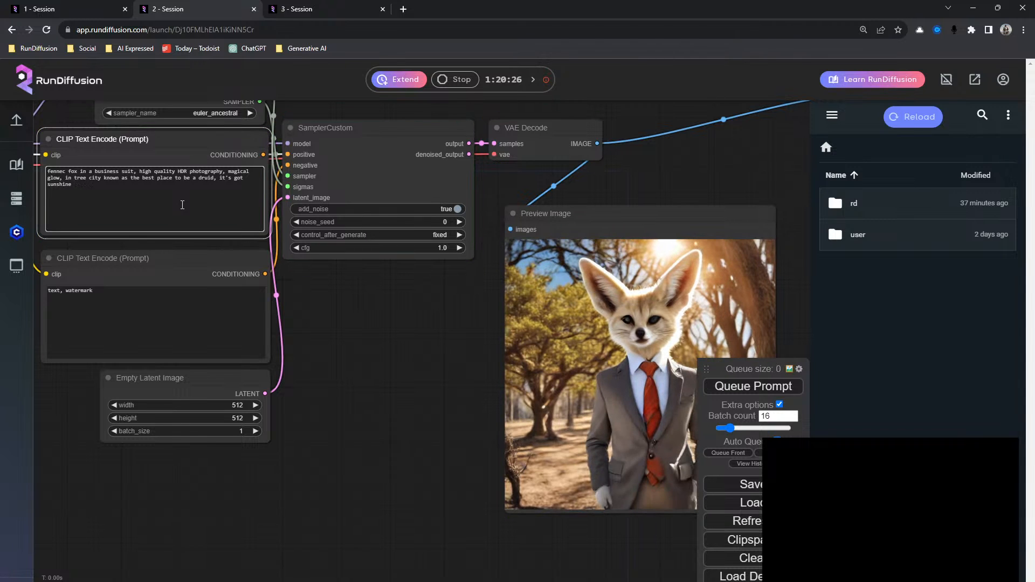
type("beaches")
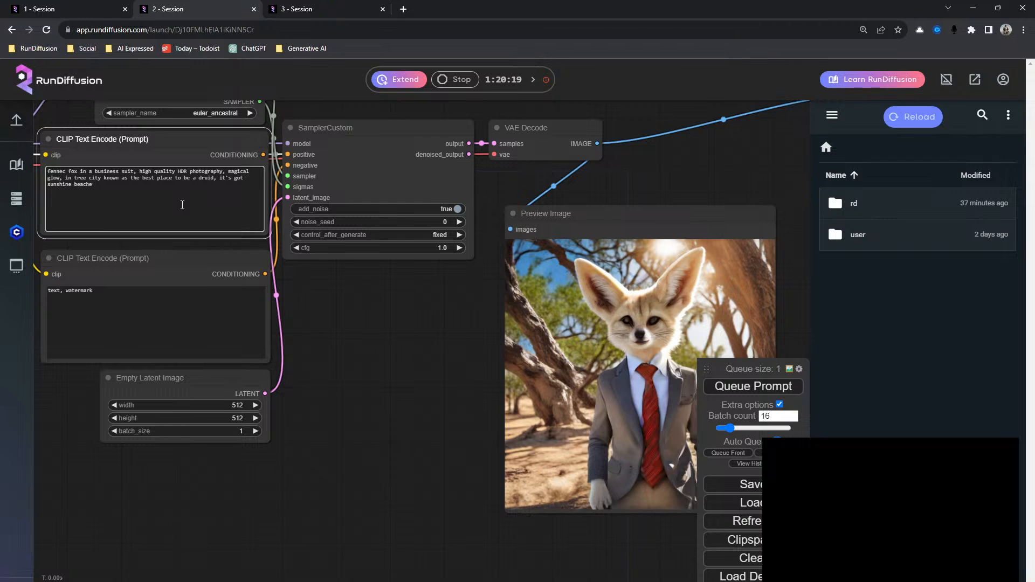
key("BackSpace")
key("BackSpace")
key("BackSpace")
key("BackSpace")
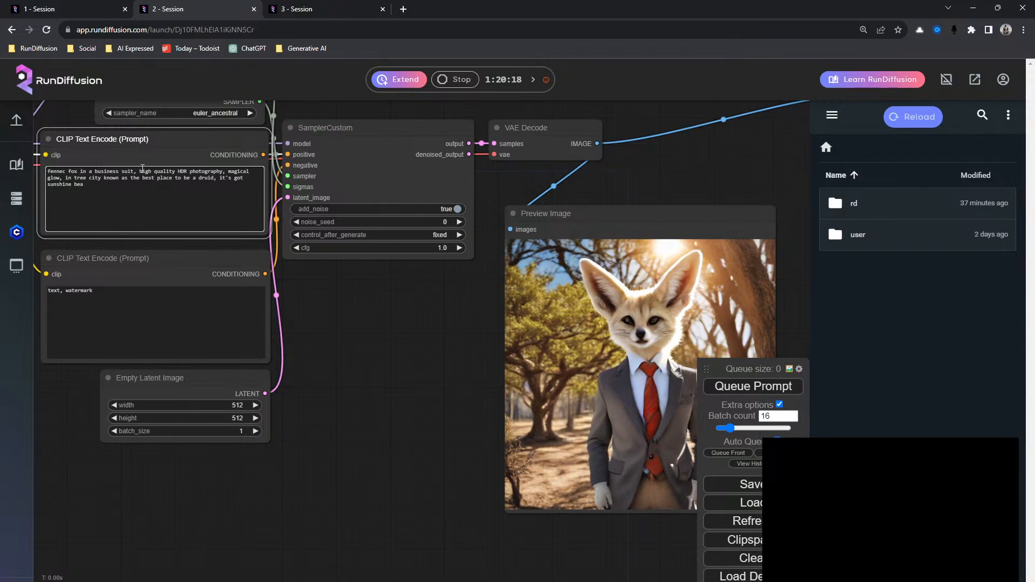
Step: Move "high quality HDR photography," to the end of the positive prompt, after "sunshine,", clearing the leftover letters there
left_click_drag(138, 173, 226, 174)
key("ctrl+c")
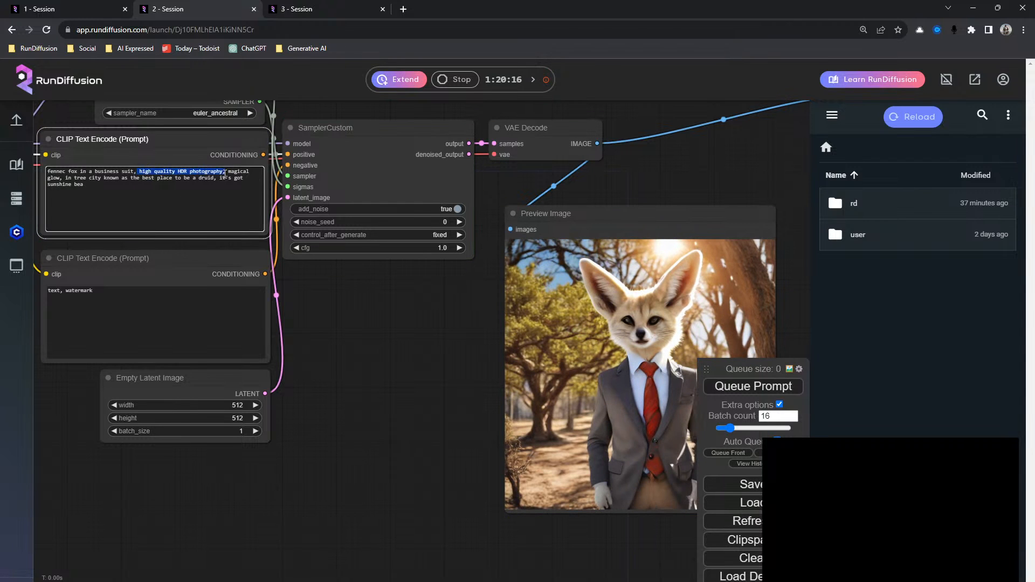
key("BackSpace")
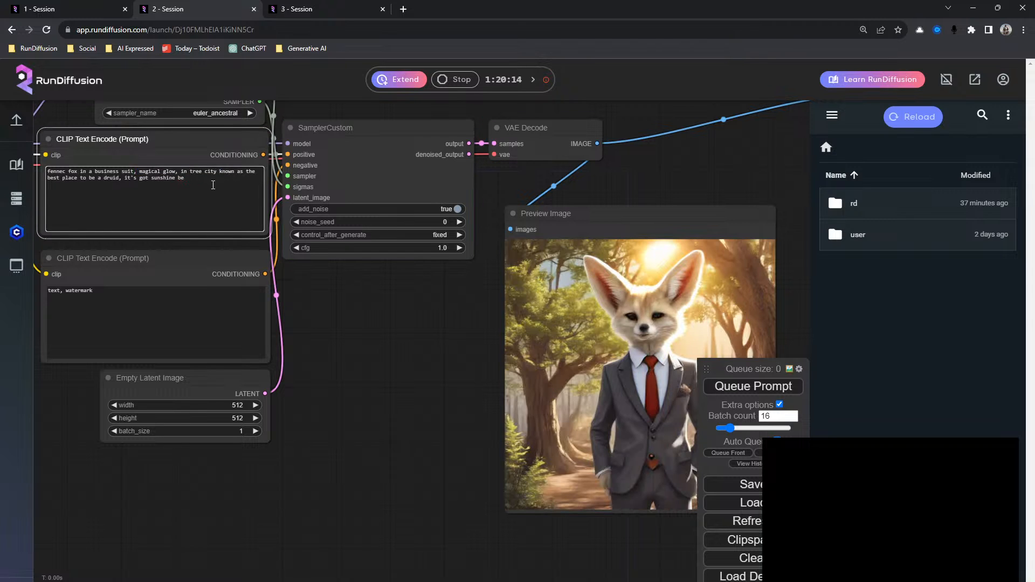
key("BackSpace")
key("BackSpace")
key("BackSpace")
type(",")
key("ctrl+v")
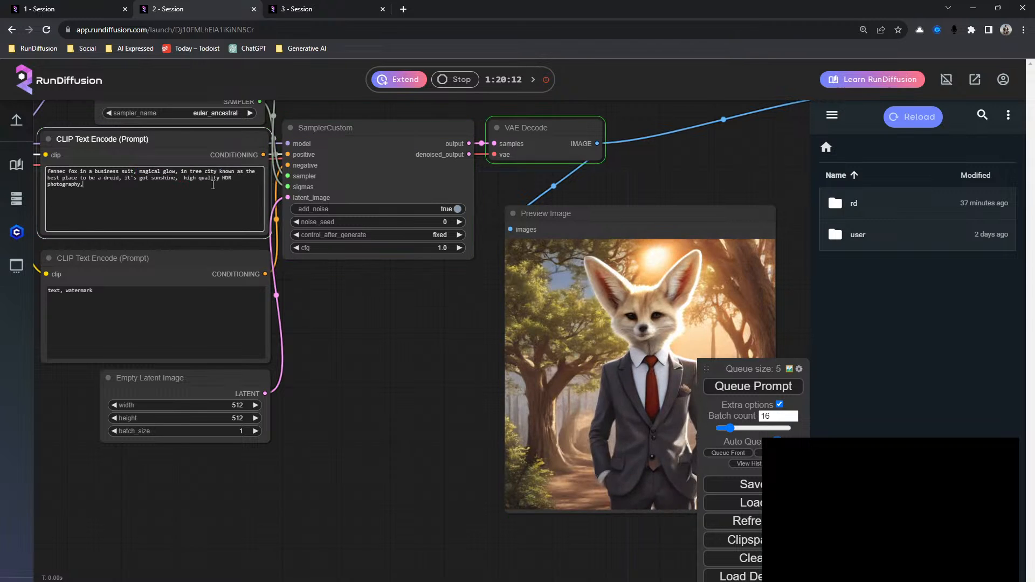
left_click(81, 172)
left_click_drag(324, 321, 393, 475)
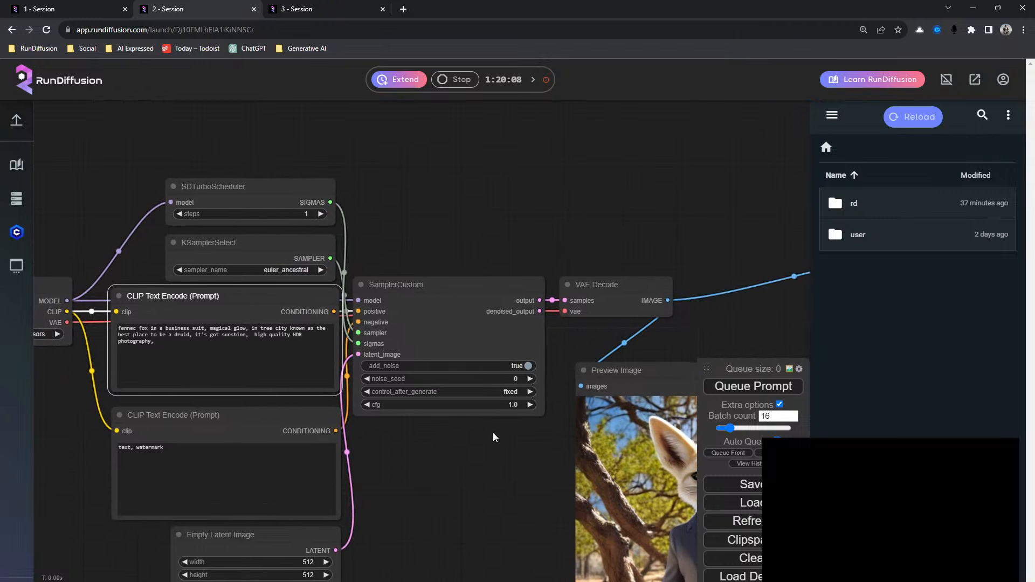
left_click_drag(473, 443, 287, 296)
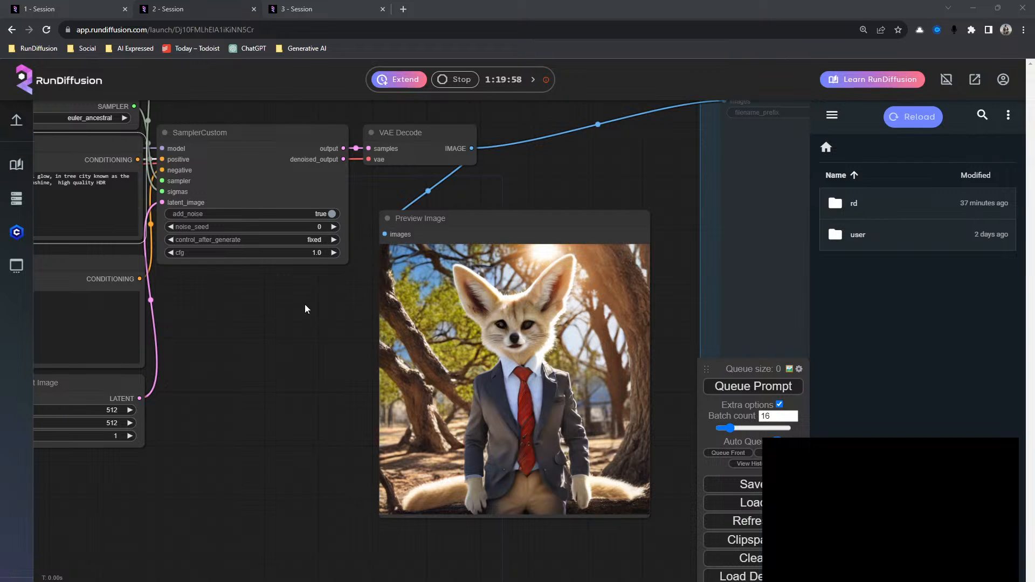
left_click_drag(196, 323, 292, 350)
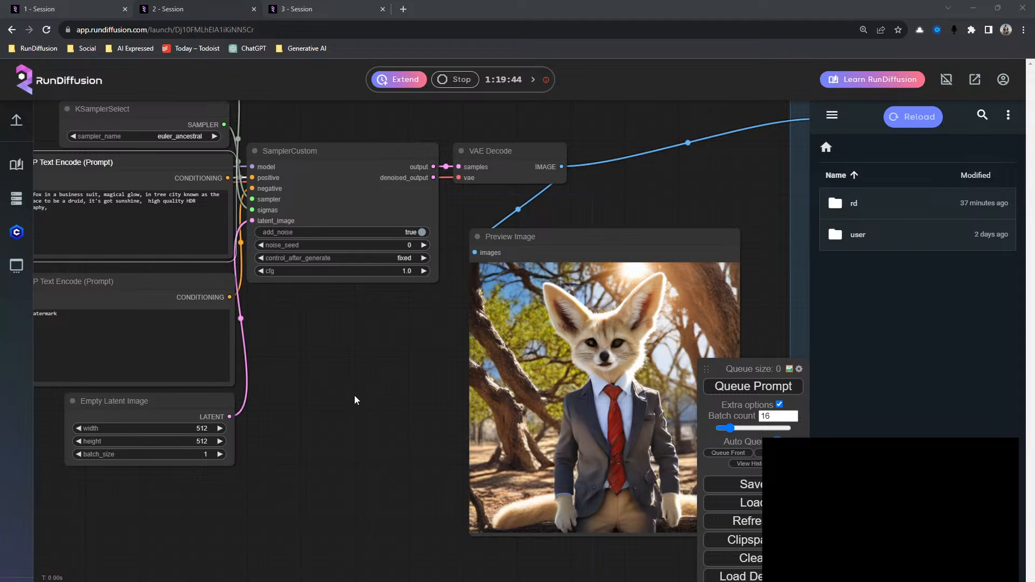
left_click_drag(329, 362, 487, 426)
scroll(351, 354, "down", 1)
scroll(351, 353, "down", 1)
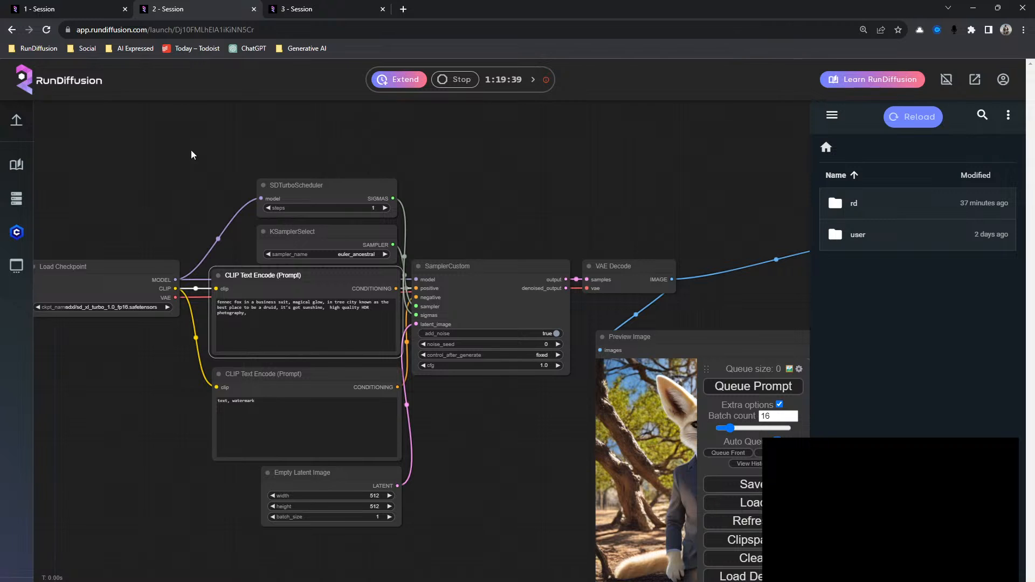
Step: View the session's internal server details and close them again
left_click(547, 80)
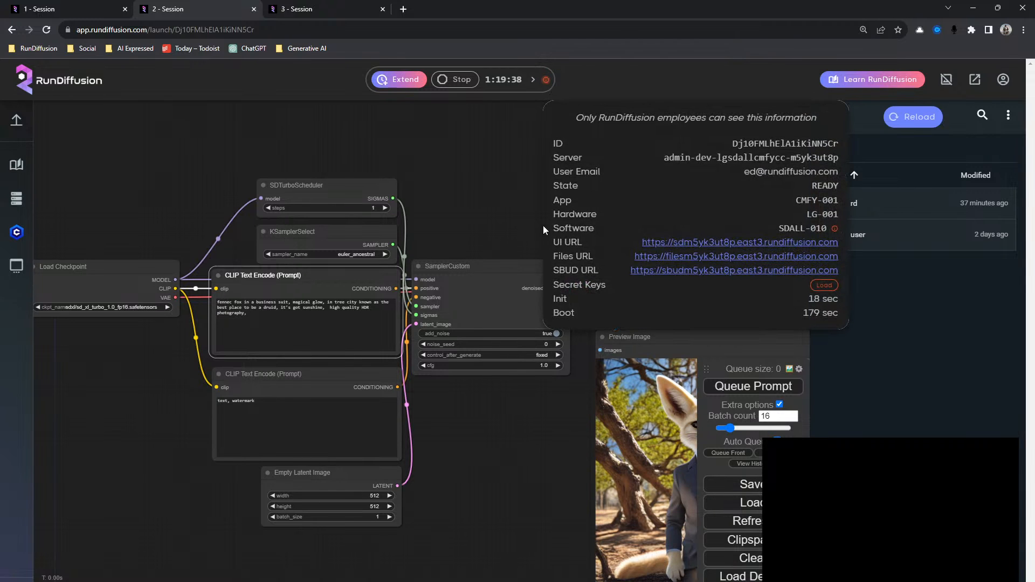
left_click(496, 196)
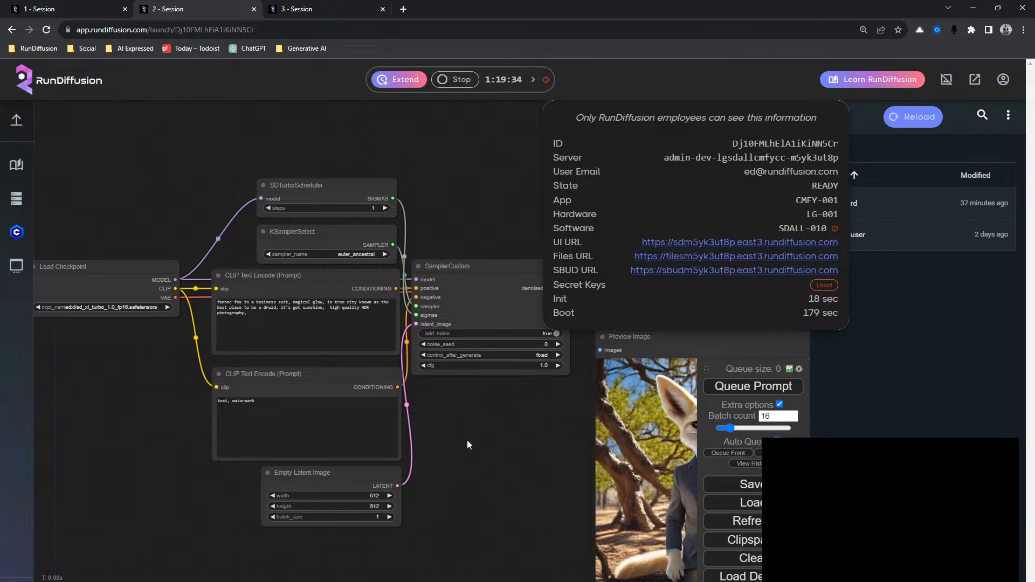
left_click_drag(480, 418, 478, 415)
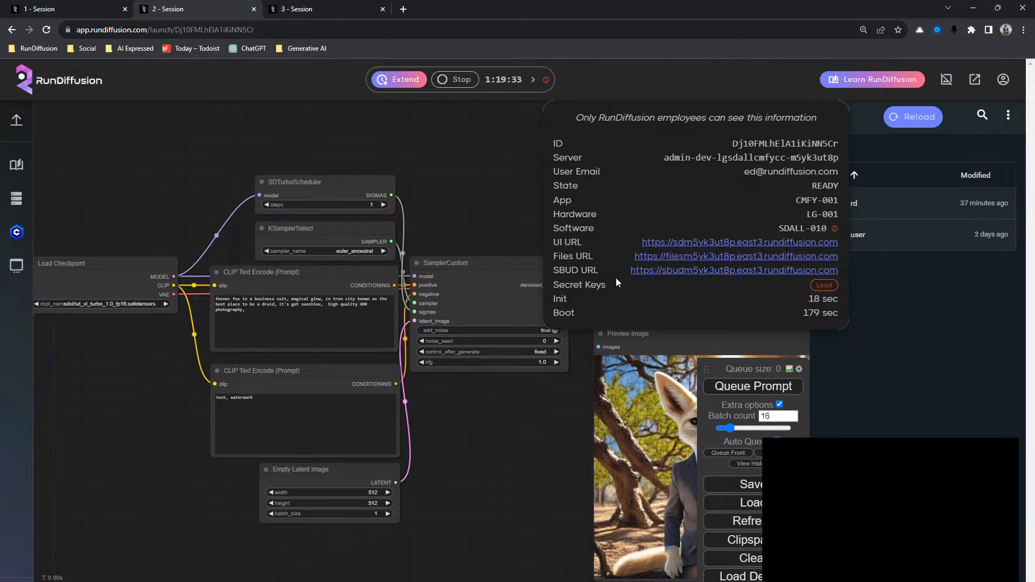
left_click(546, 80)
left_click_drag(498, 221, 503, 163)
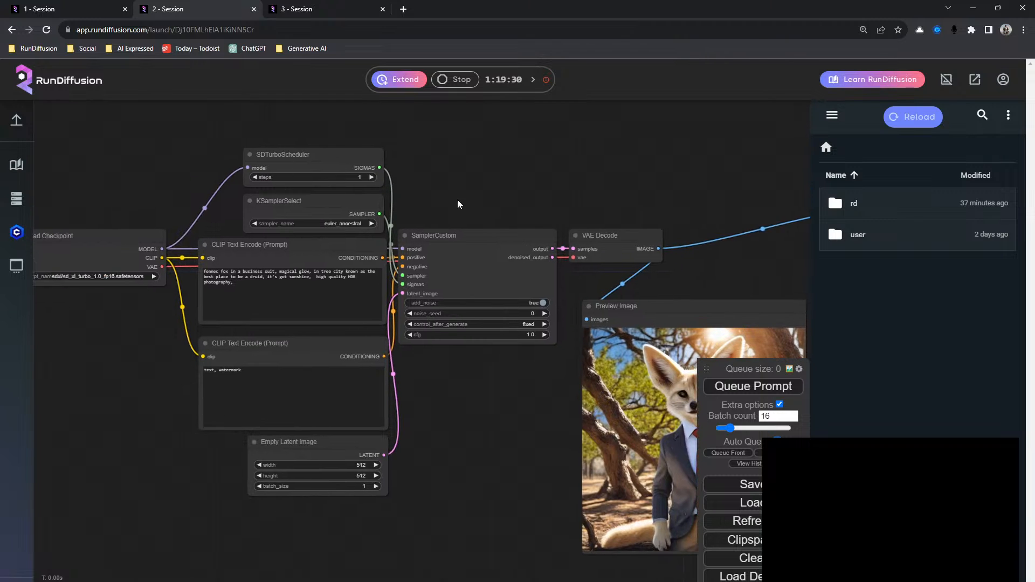
left_click_drag(131, 353, 163, 341)
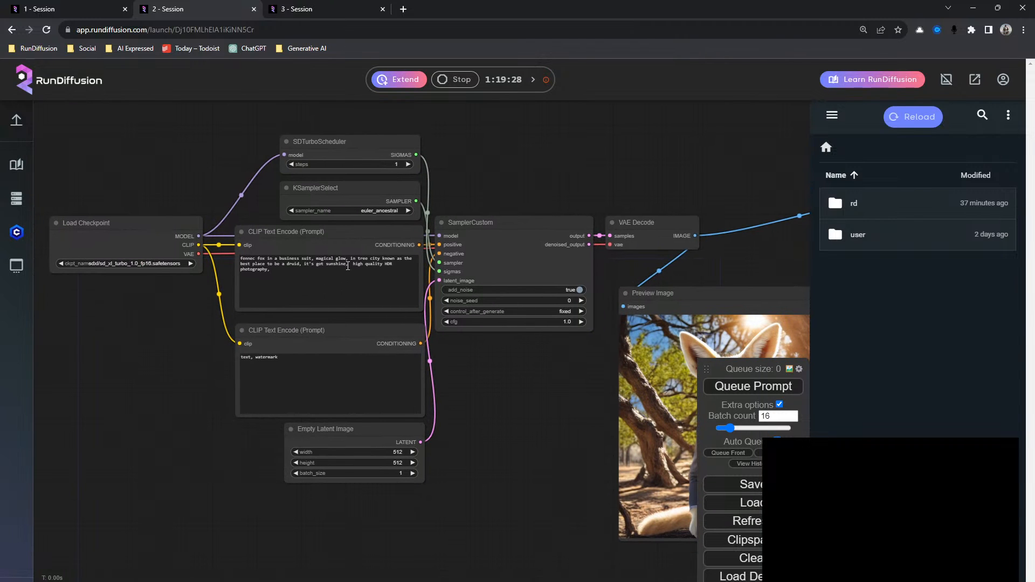
left_click_drag(490, 381, 397, 332)
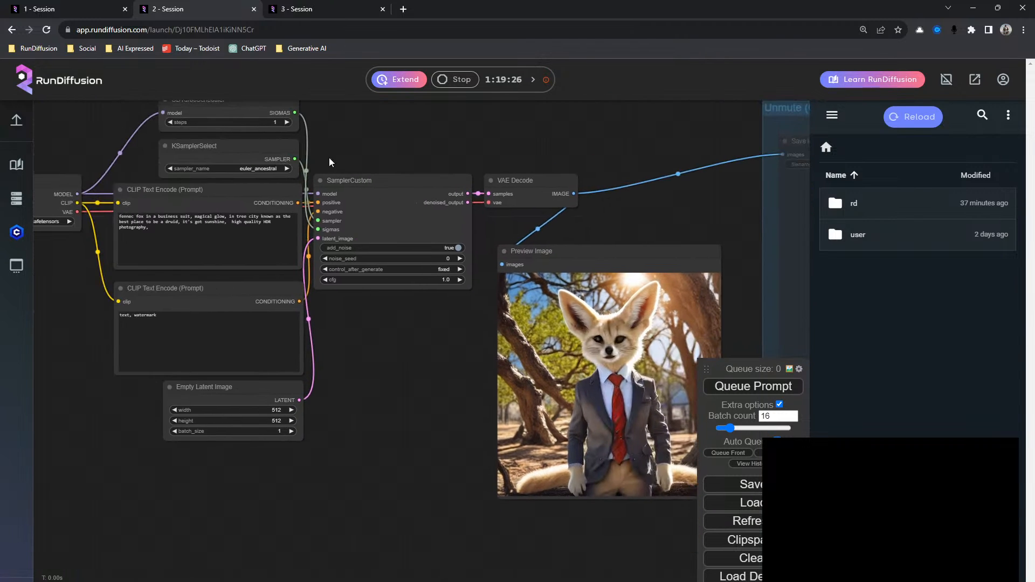
left_click_drag(395, 370, 470, 370)
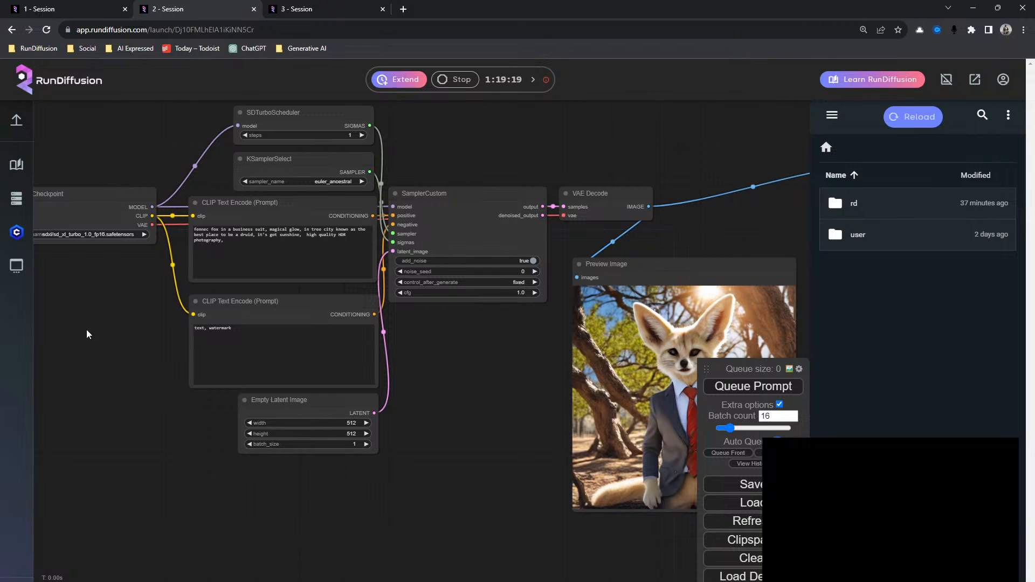
Step: Move the negative prompt's CLIP Text Encode node slightly left and down, so it overlaps the Empty Latent Image node
scroll(85, 318, "up", 1)
left_click_drag(99, 315, 67, 350)
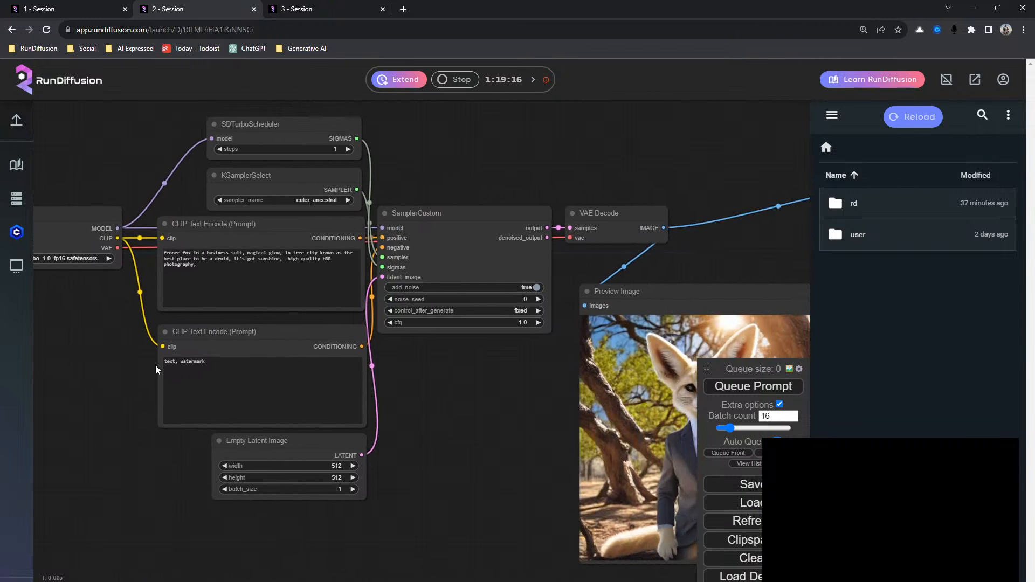
left_click_drag(156, 365, 130, 371)
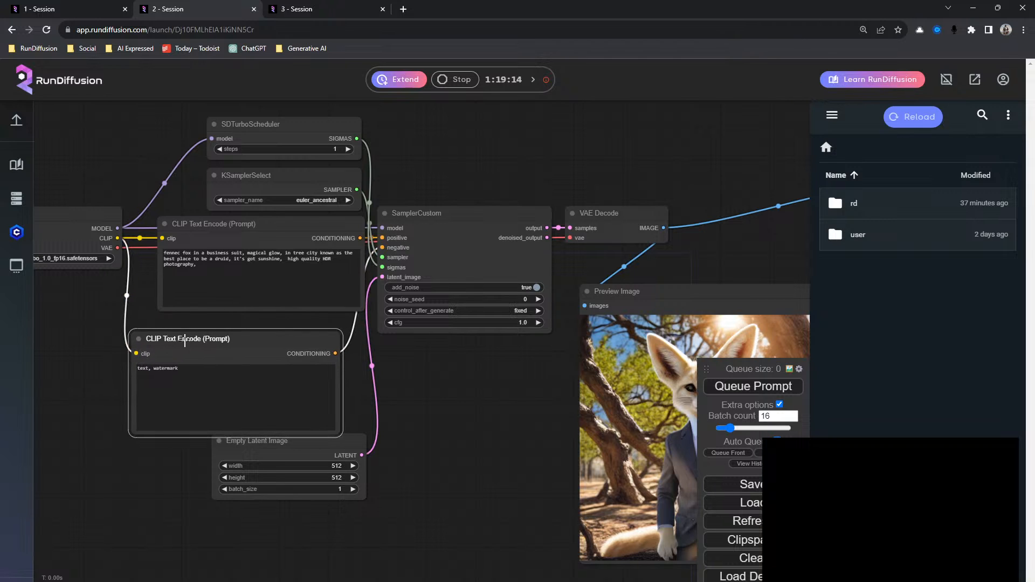
Step: Move the negative prompt's CLIP Text Encode node up and right, directly beneath the positive prompt node and clear of the Empty Latent Image node
left_click_drag(185, 340, 214, 336)
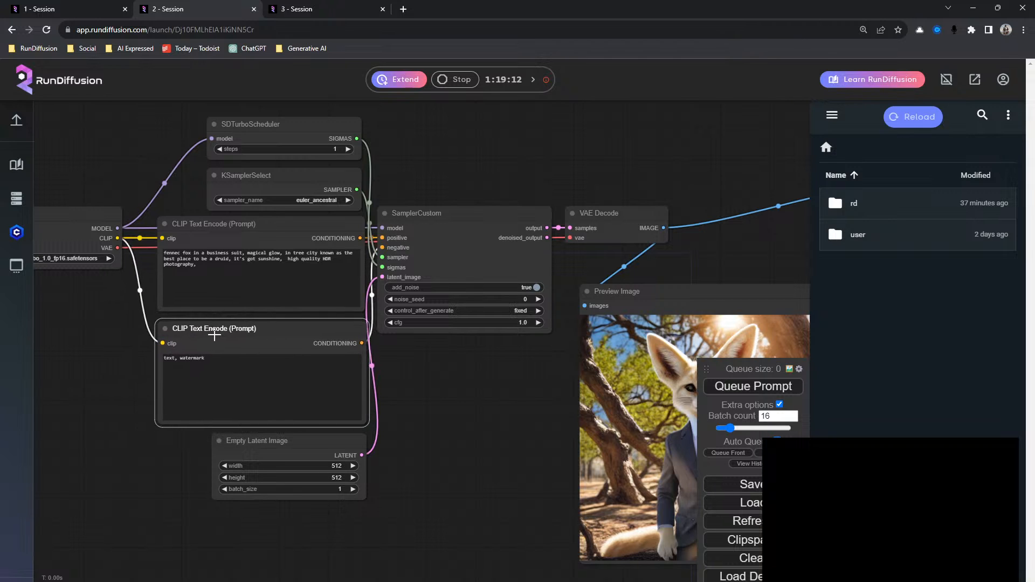
Step: Raise the SamplerCustom noise_seed in single increments to 6, generating a new fox image for the changed seeds
left_click_drag(93, 327, 82, 375)
left_click_drag(490, 439, 284, 338)
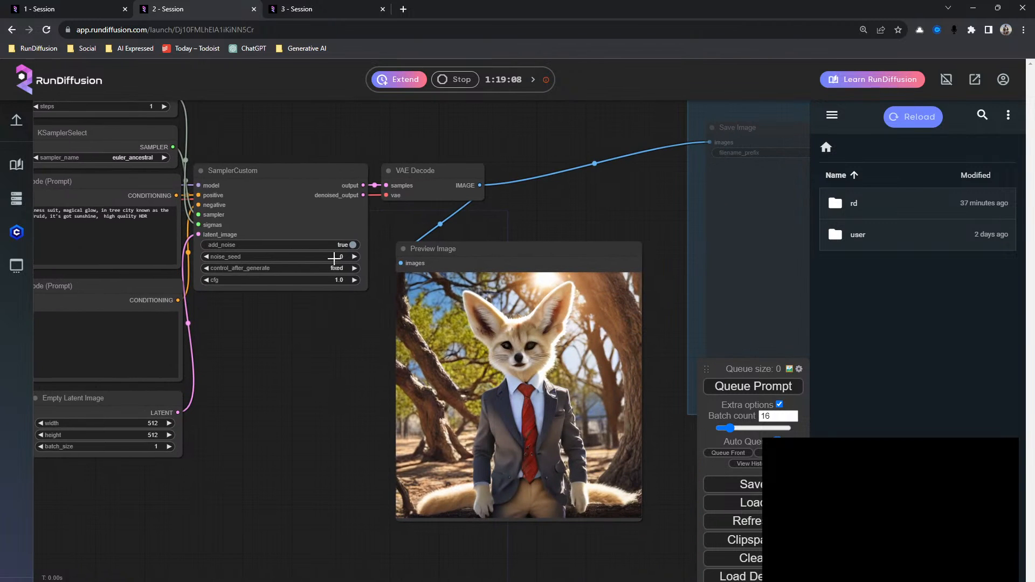
left_click_drag(247, 254, 368, 415)
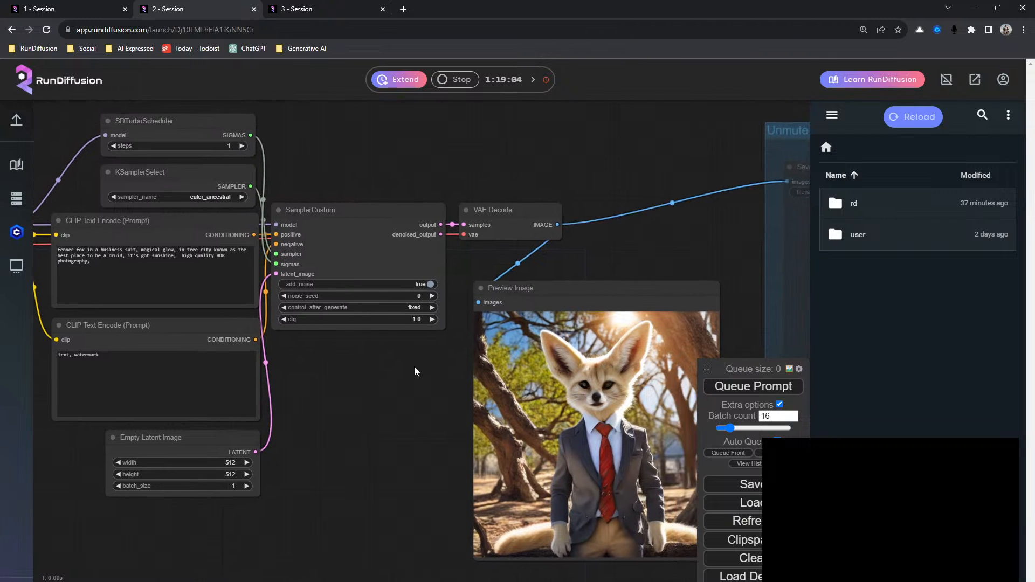
left_click_drag(467, 368, 436, 369)
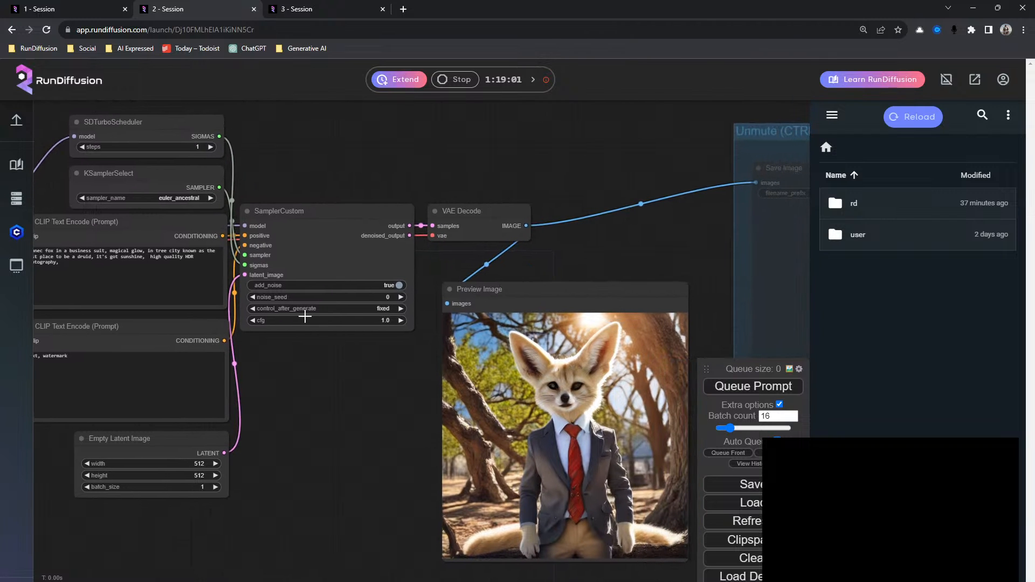
left_click(402, 297)
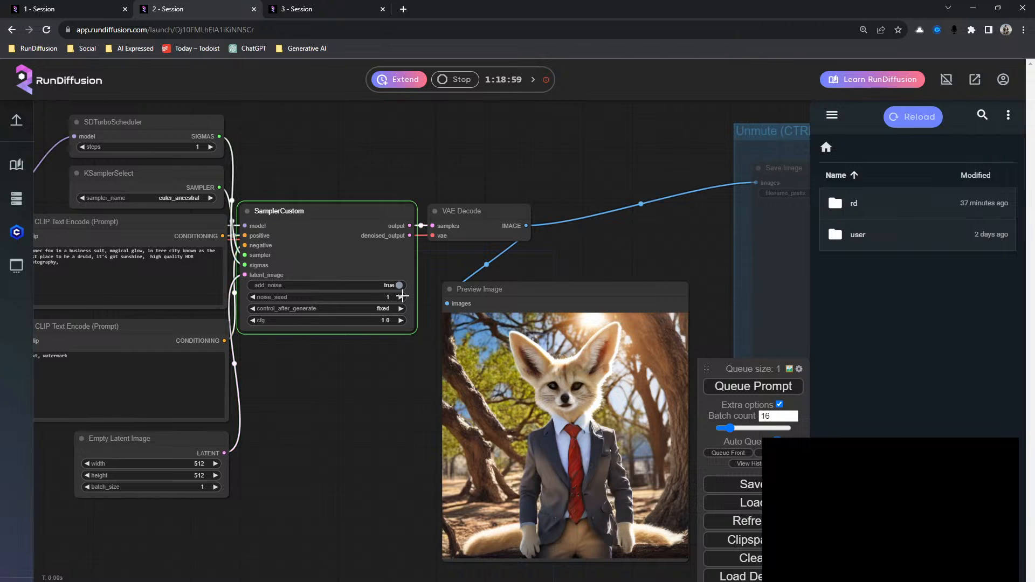
left_click(403, 297)
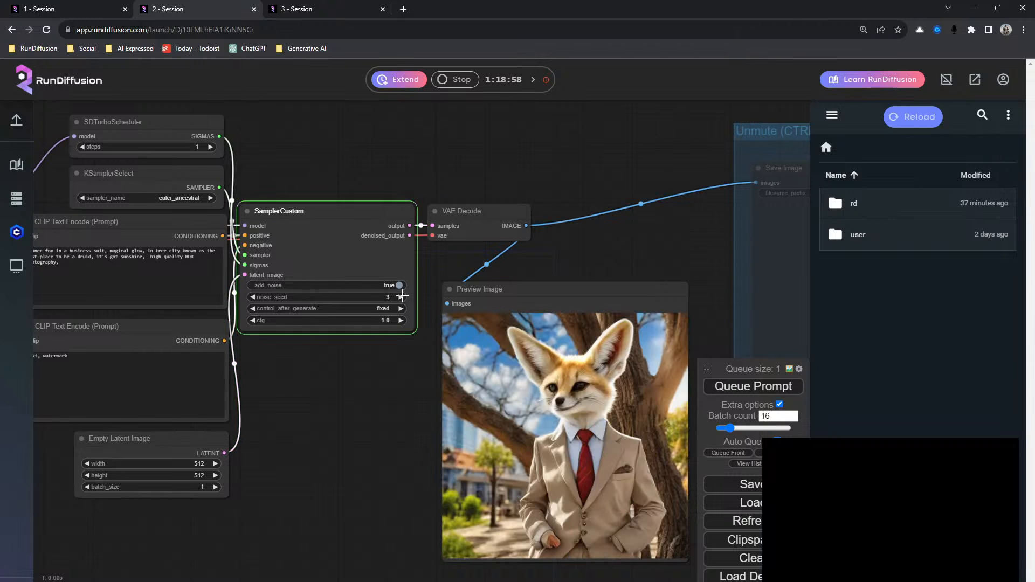
left_click(403, 297)
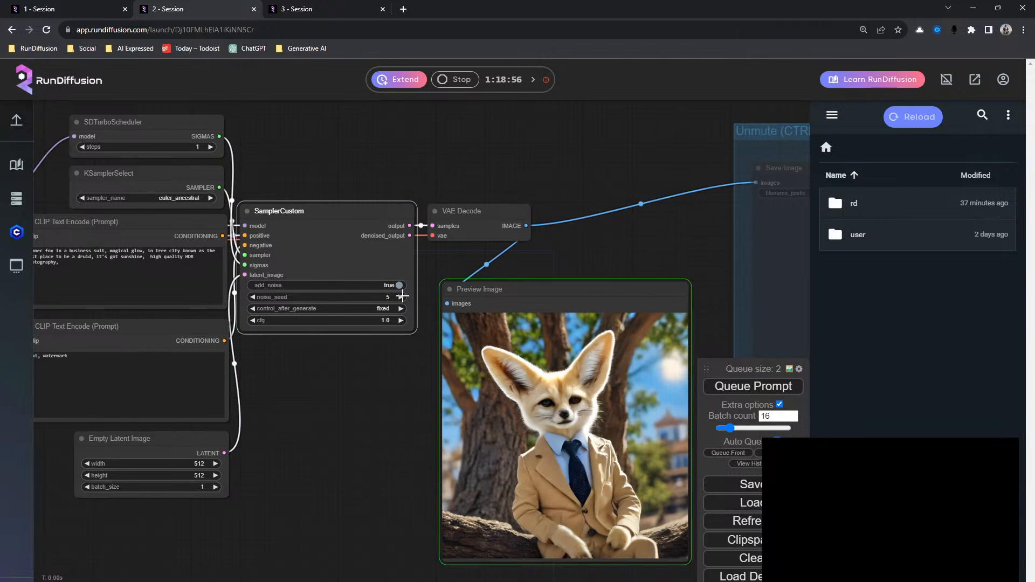
left_click(403, 296)
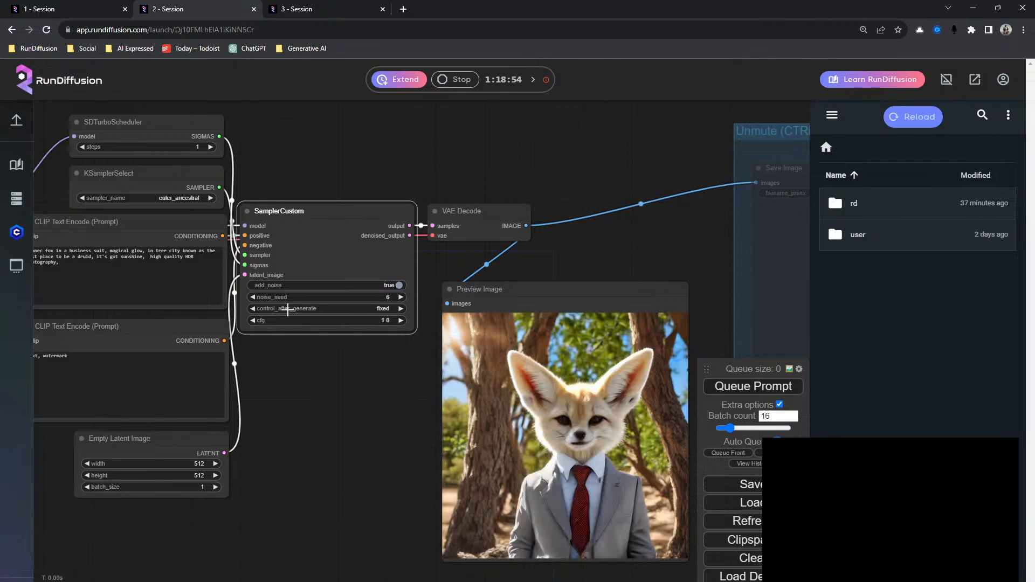
Step: Lower the SamplerCustom noise_seed in single increments back to 0
left_click(254, 297)
left_click(254, 297)
left_click(254, 298)
left_click(254, 297)
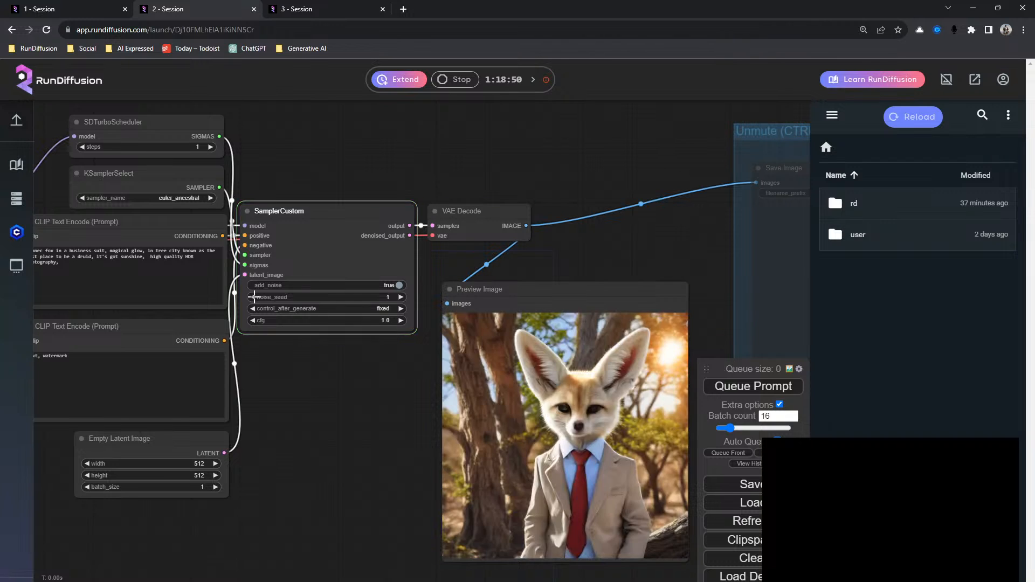
left_click(254, 297)
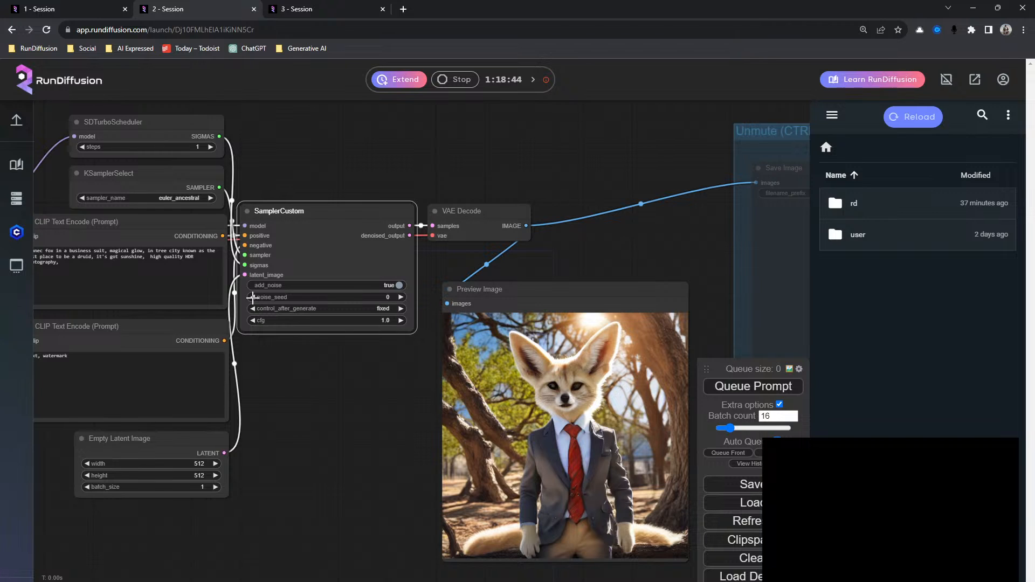
Step: Try to set the SamplerCustom noise_seed to -1
left_click(385, 296)
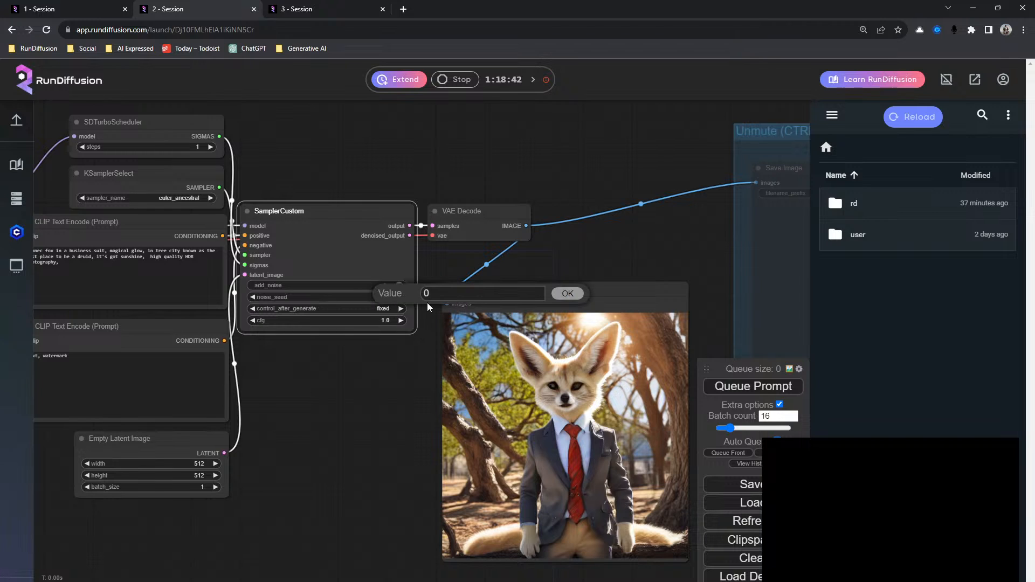
type("-1")
key("Return")
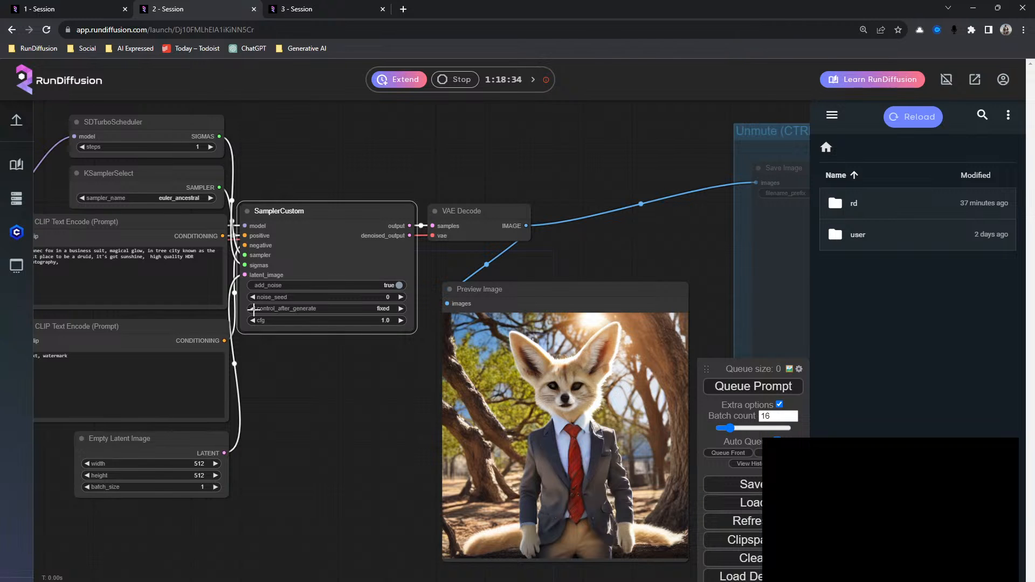
Step: Set control_after_generate on the SamplerCustom node to increment and queue the prompt
left_click(400, 308)
key("ctrl+Return")
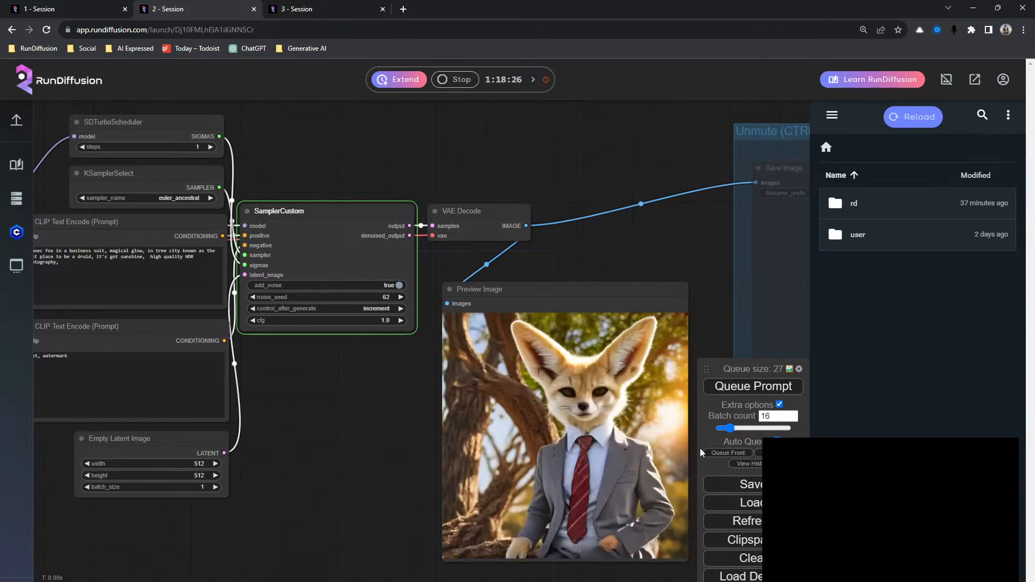
Step: Reduce the queue's batch count to 1
left_click_drag(776, 417, 748, 423)
type("1")
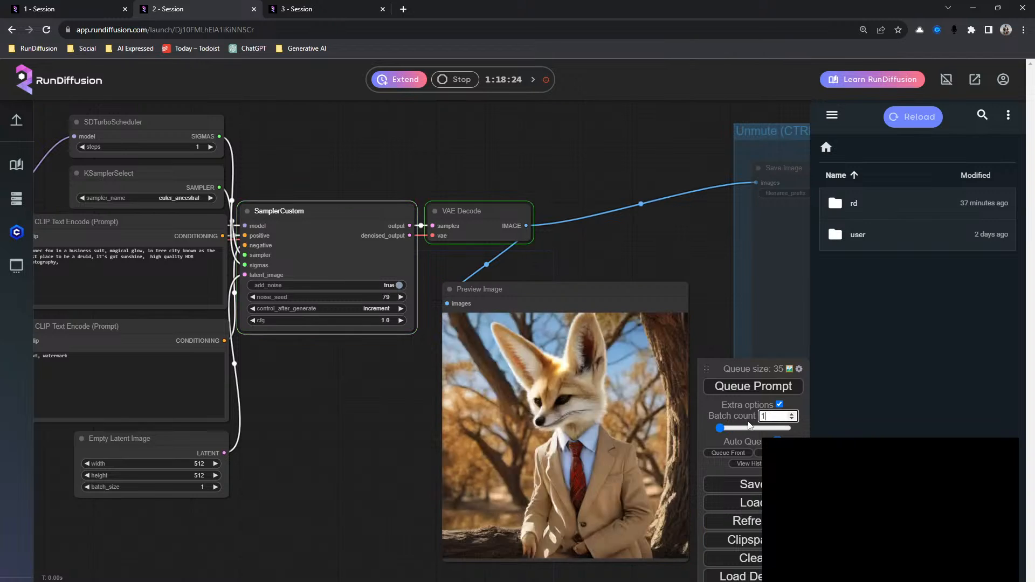
Step: Replace everything after "fennec fox in a business suit," in the positive prompt with a new ending starting with "in"
left_click(114, 270)
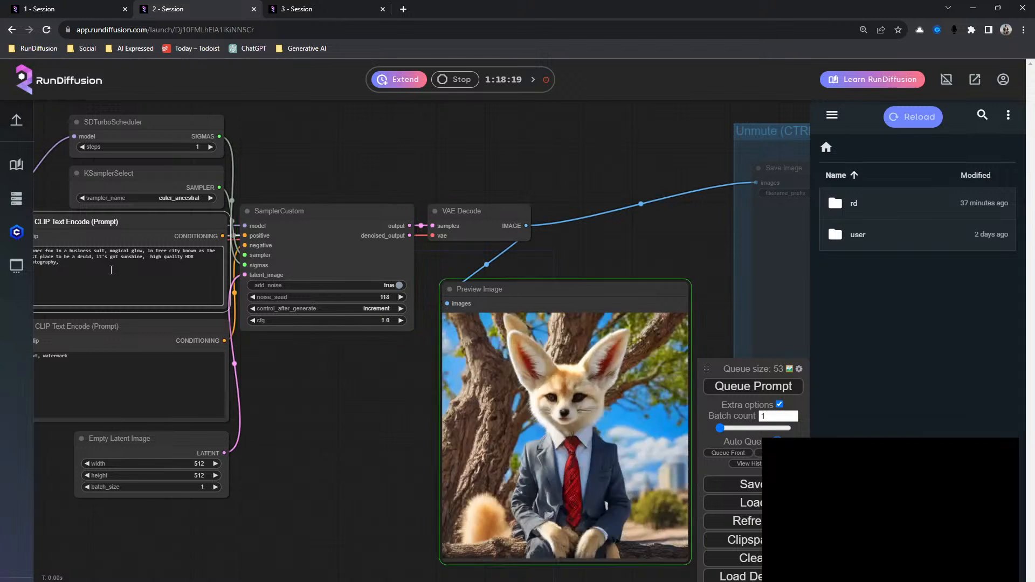
left_click_drag(113, 270, 105, 246)
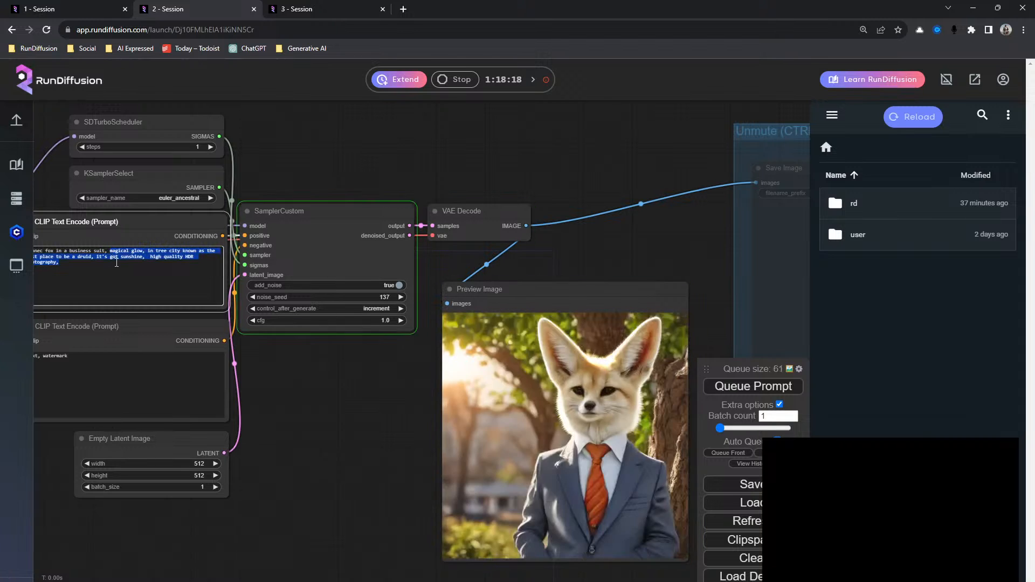
key("BackSpace")
type("in ")
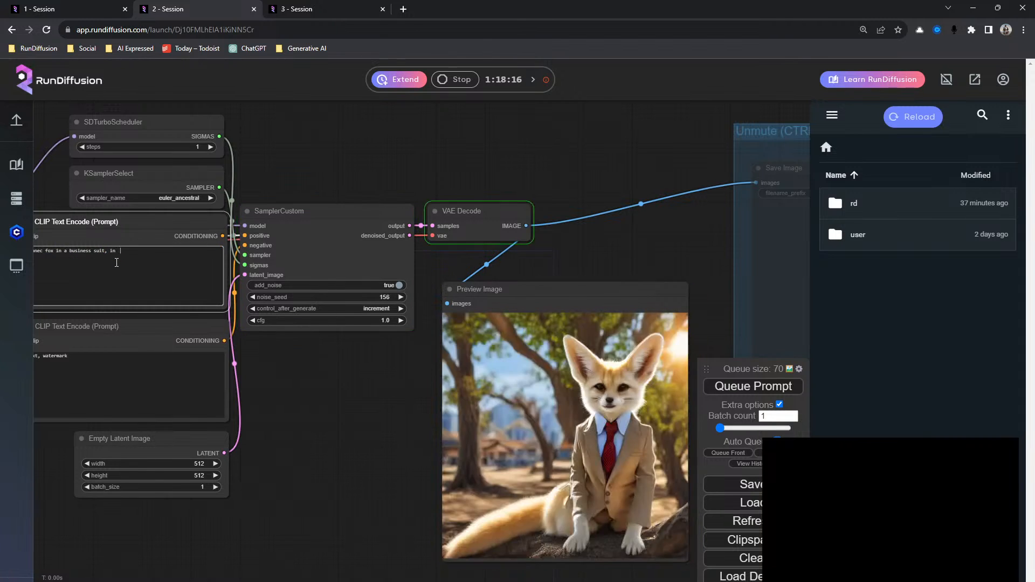
Step: Complete the positive prompt's setting with "a desert selling ice cream"
type("a desert ")
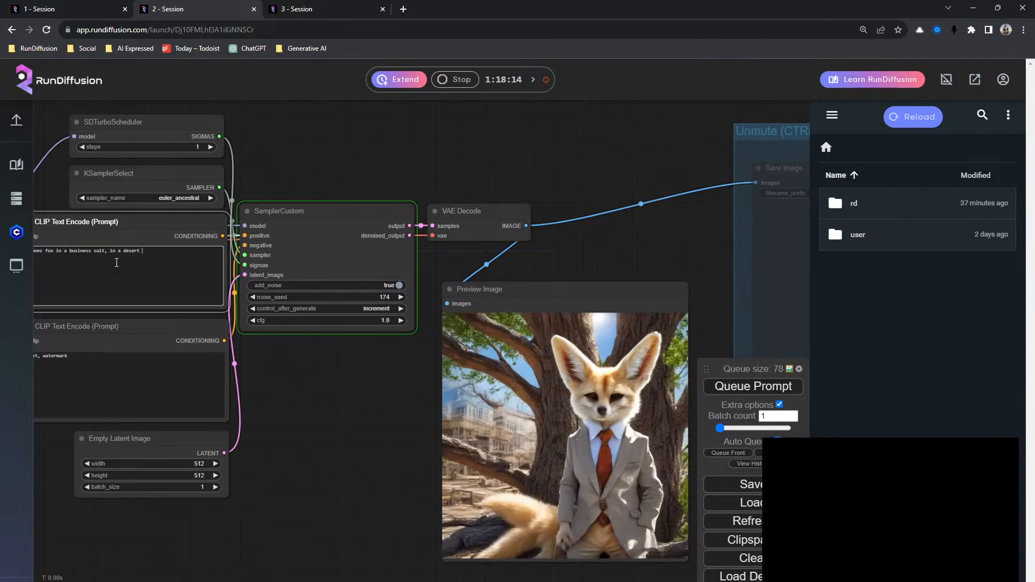
type("selling ice cream")
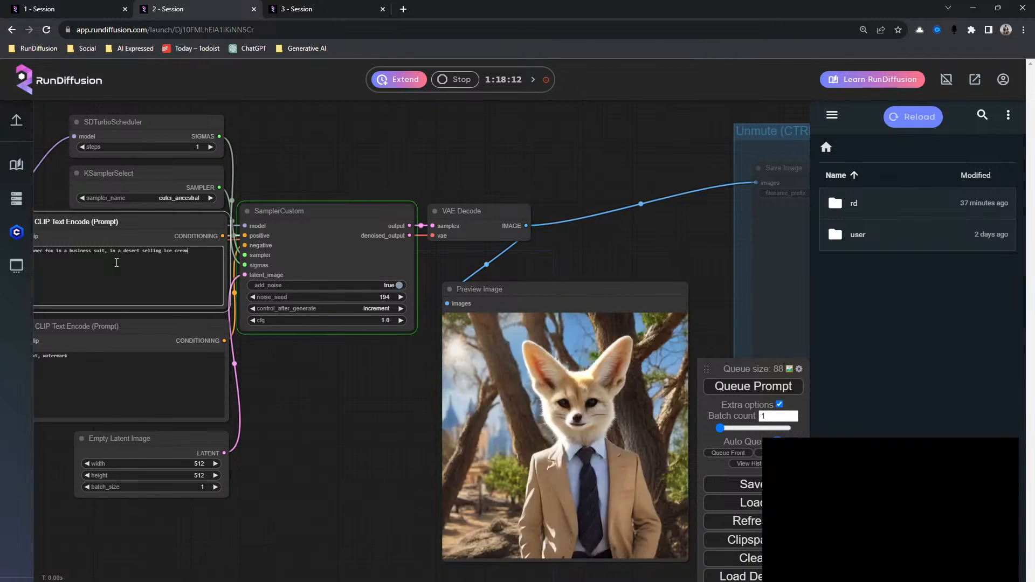
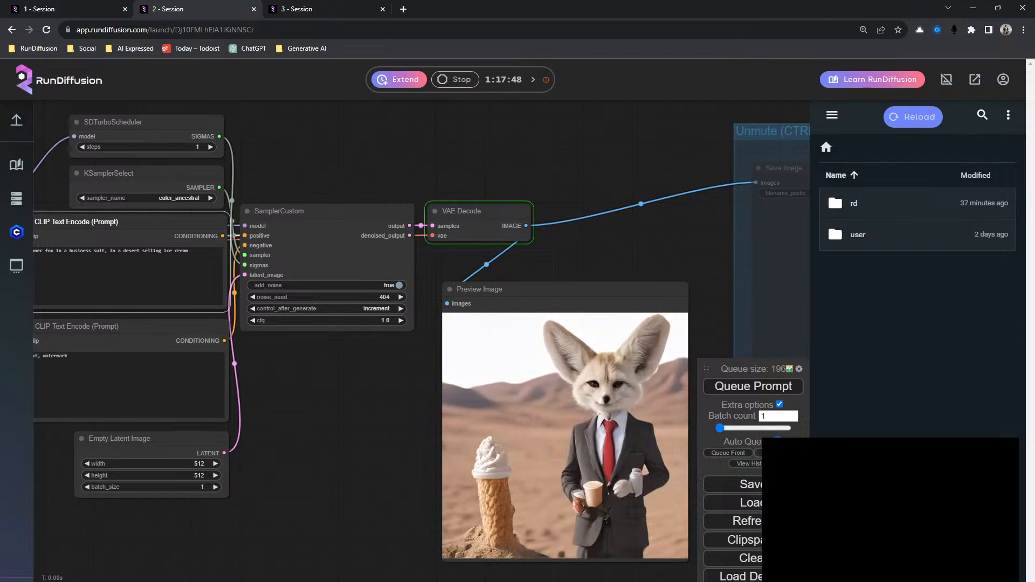
Step: Show the generation queue and fix the SamplerCustom noise seed at 409 by setting control_after_generate to fixed
left_click(760, 453)
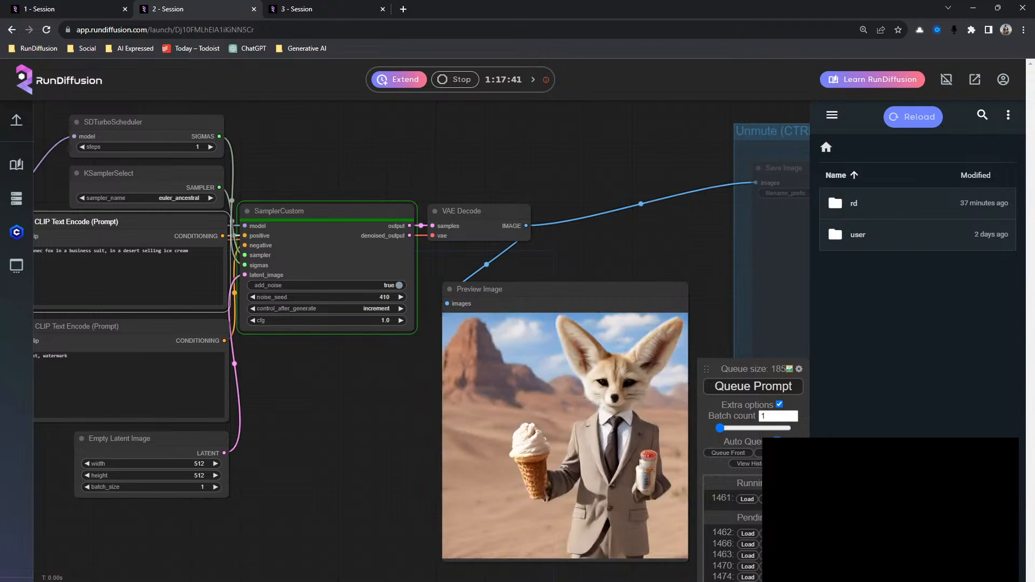
left_click(401, 309)
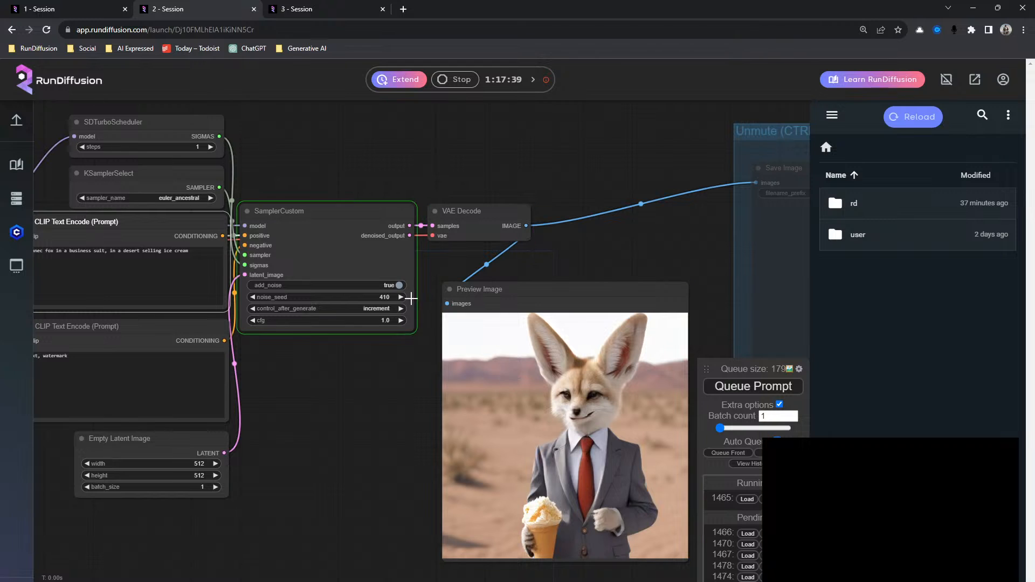
left_click(252, 308)
left_click(252, 308)
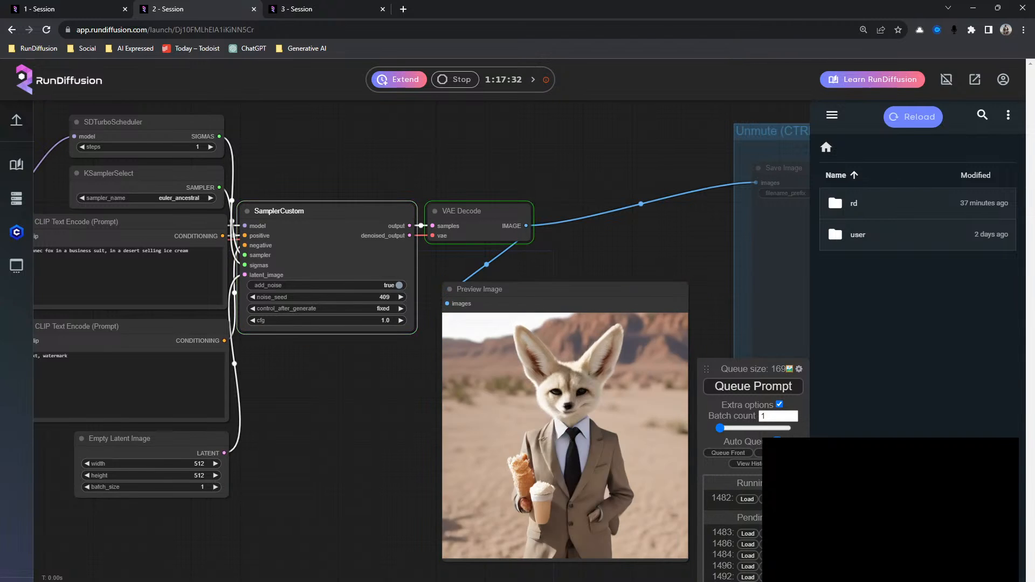
Step: Clear the pending generation queue and dismiss the file-opening dialog without loading anything
left_click(735, 581)
key("ctrl+o")
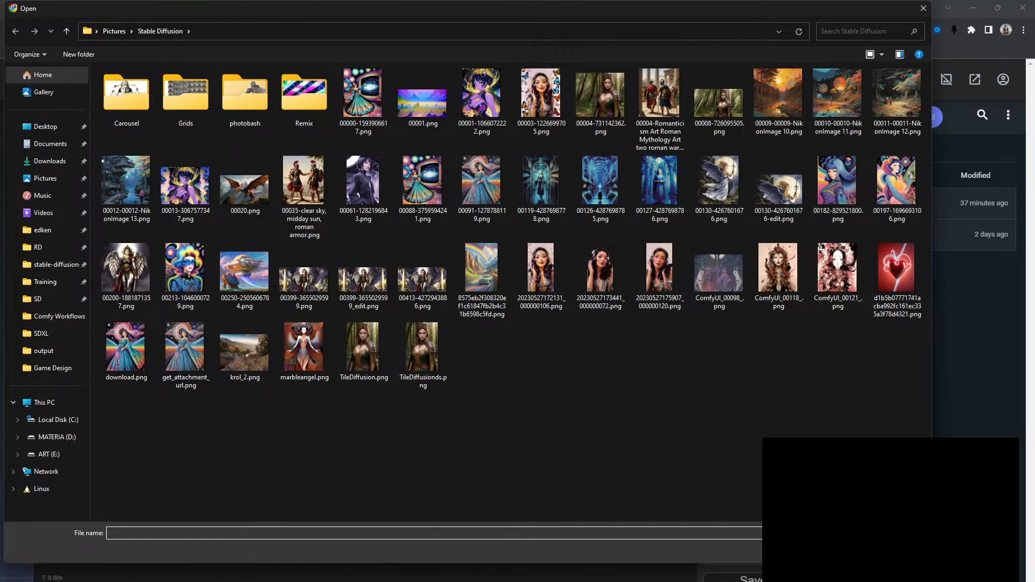
key("Escape")
Step: Append "sundae" to the end of the positive prompt
left_click_drag(390, 358, 296, 330)
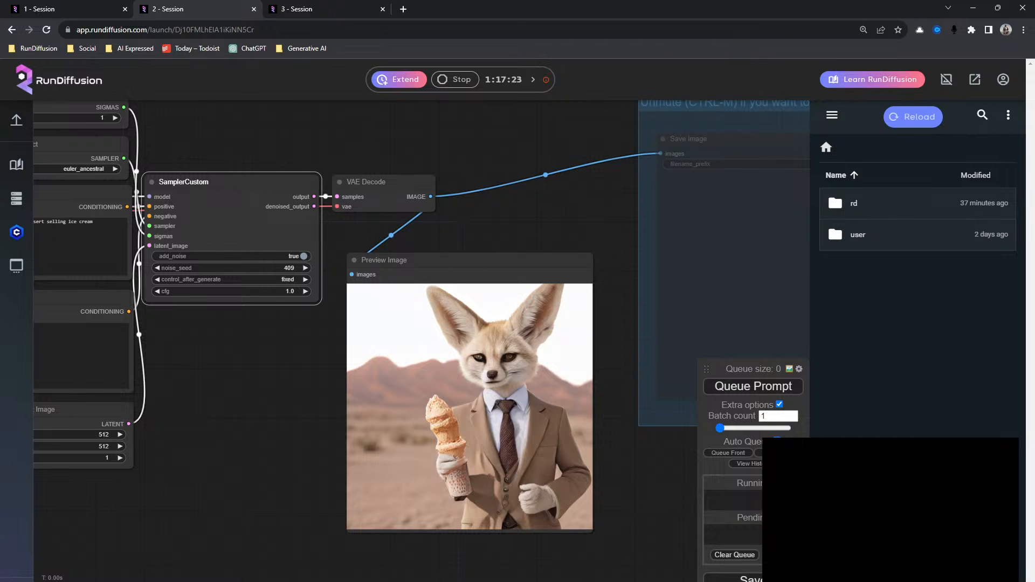
scroll(295, 383, "down", 4)
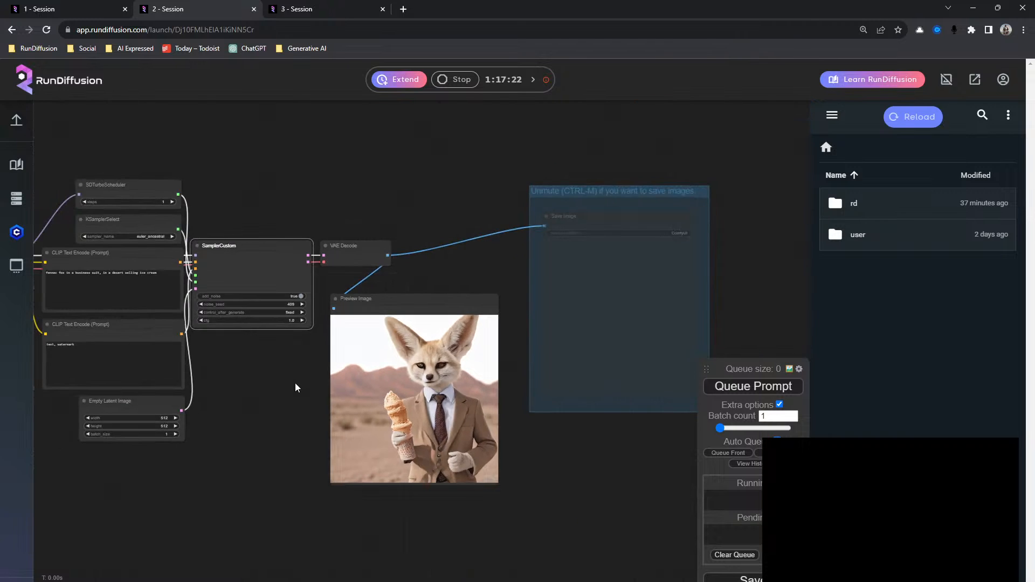
scroll(299, 379, "up", 8)
scroll(286, 378, "down", 4)
left_click_drag(271, 376, 422, 401)
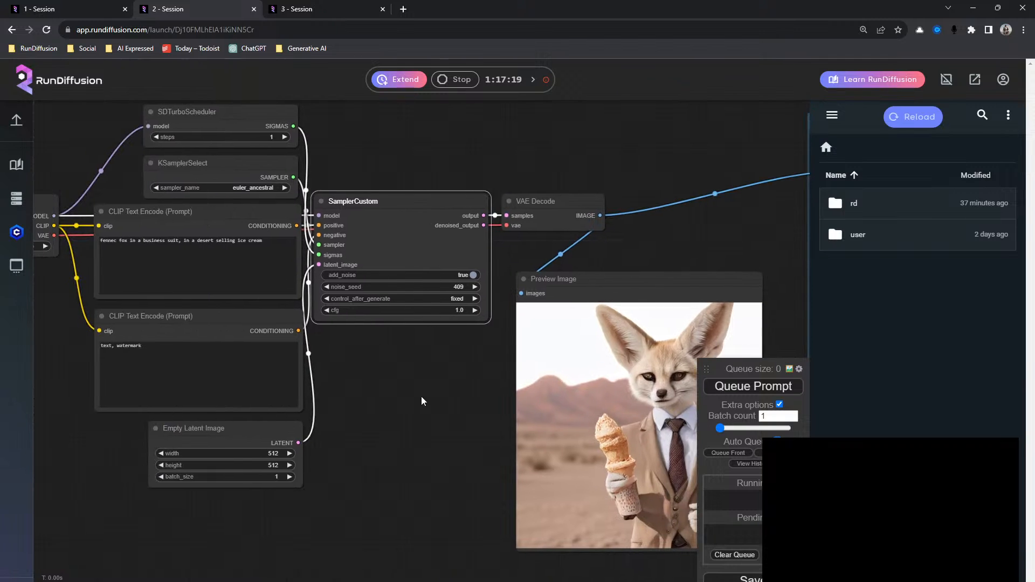
left_click(282, 244)
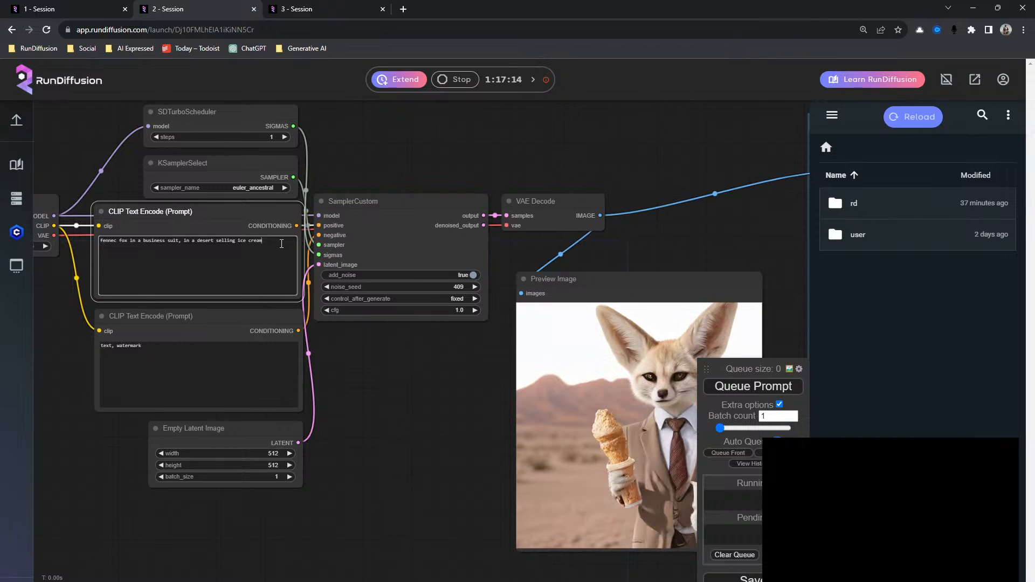
type("sundae")
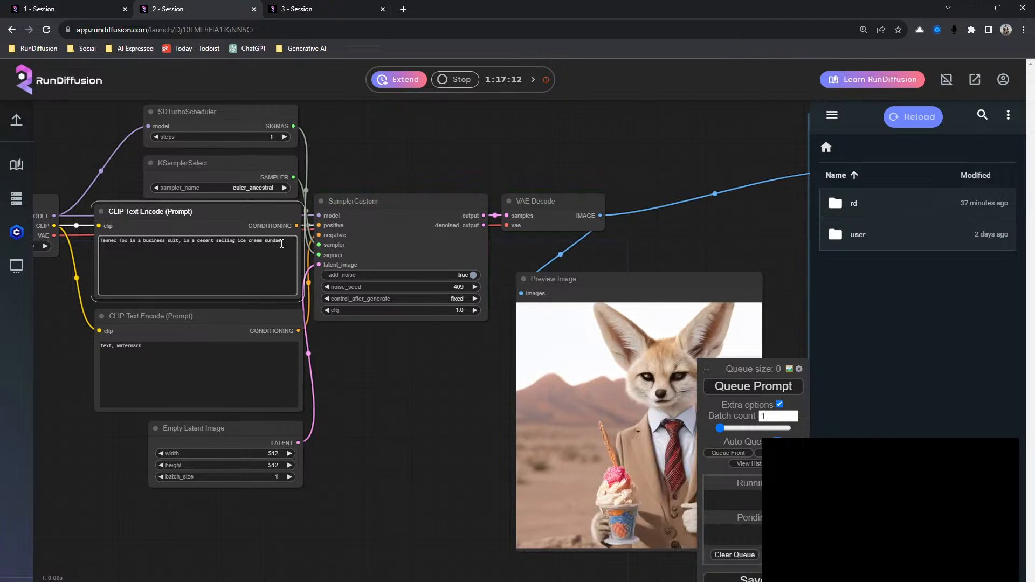
Step: Describe the desert as "scorching hot" in the positive prompt and add "to weary travelers" at its end
left_click_drag(379, 380, 302, 370)
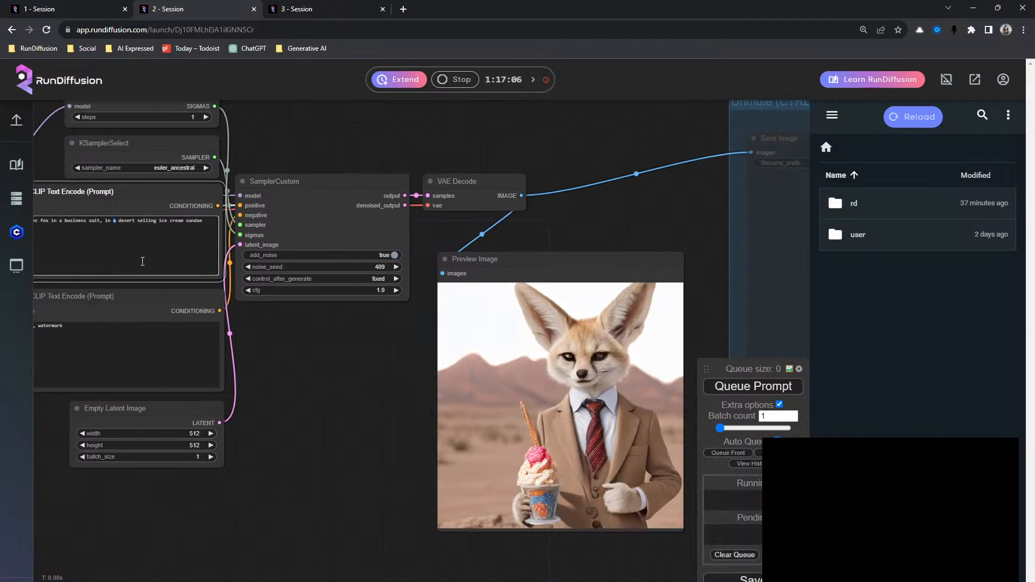
type("scorching")
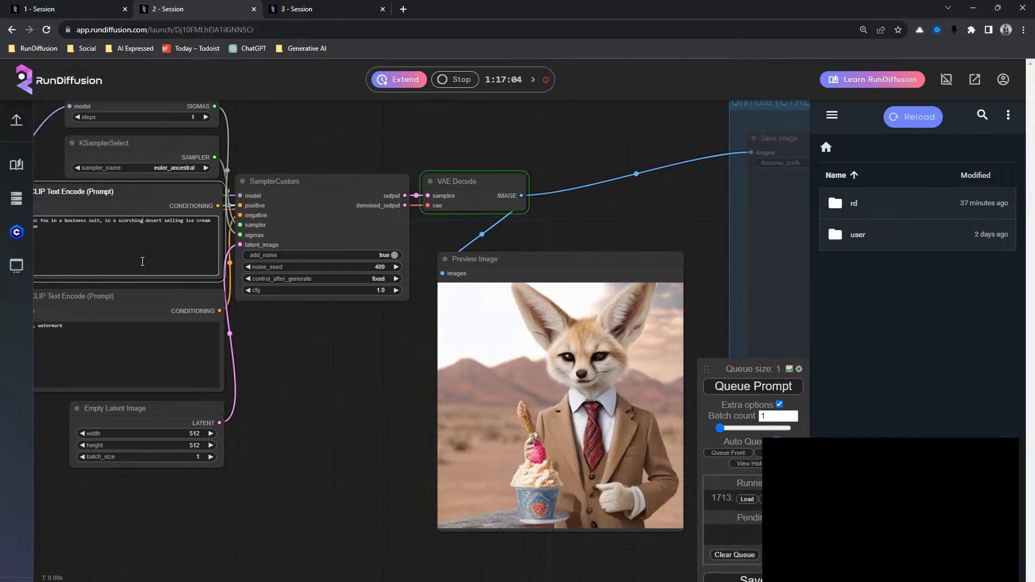
type(" hot")
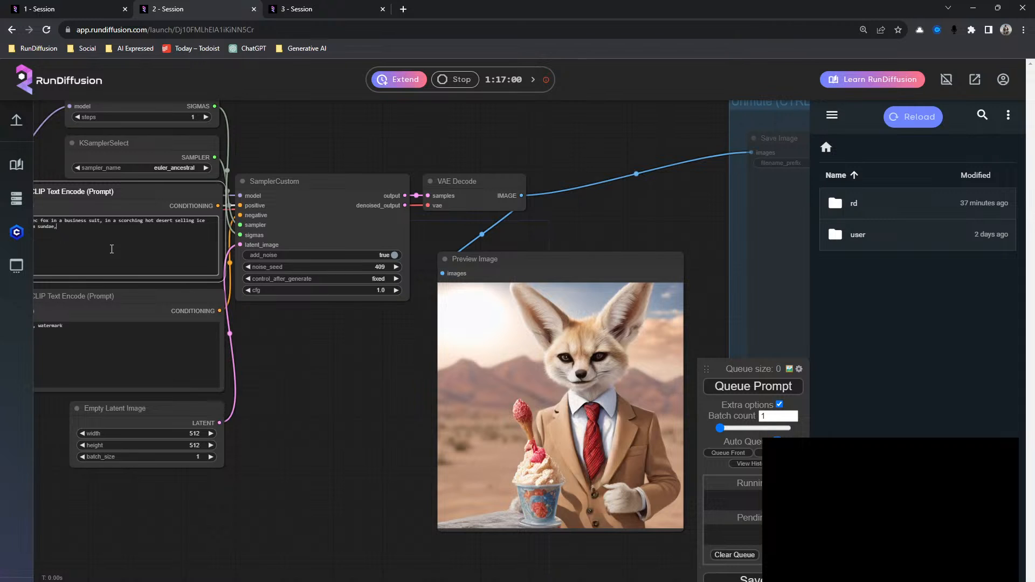
key("BackSpace")
type("to weary ")
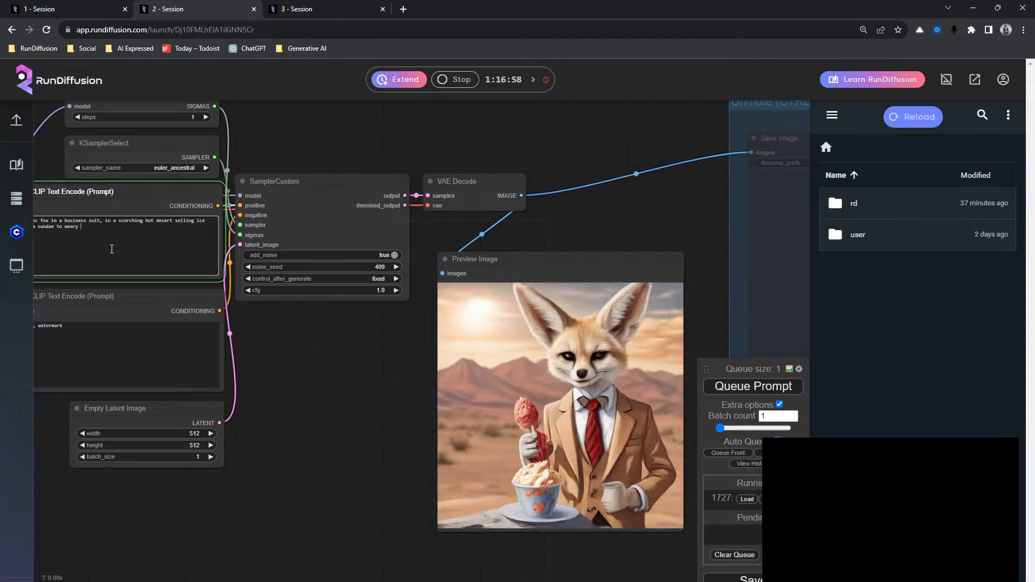
type("travelers")
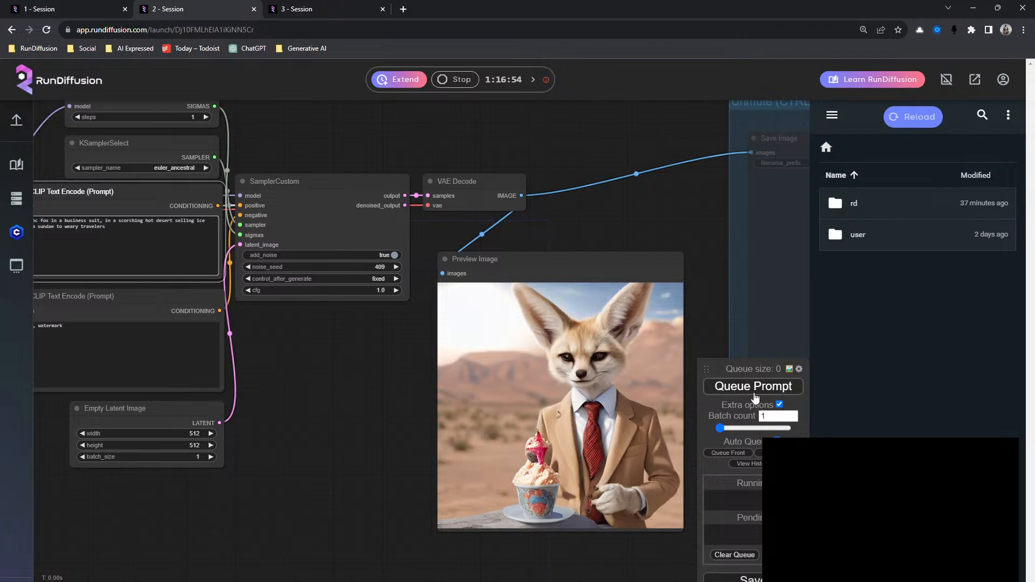
Step: Lower the SamplerCustom noise seed to 404 to generate variations of the fox image
left_click(248, 267)
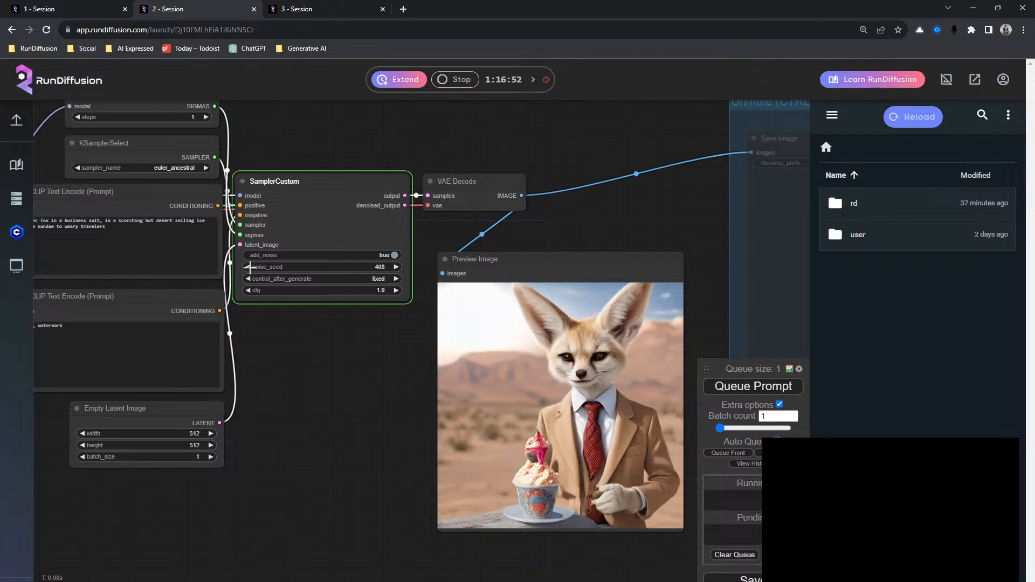
left_click(248, 267)
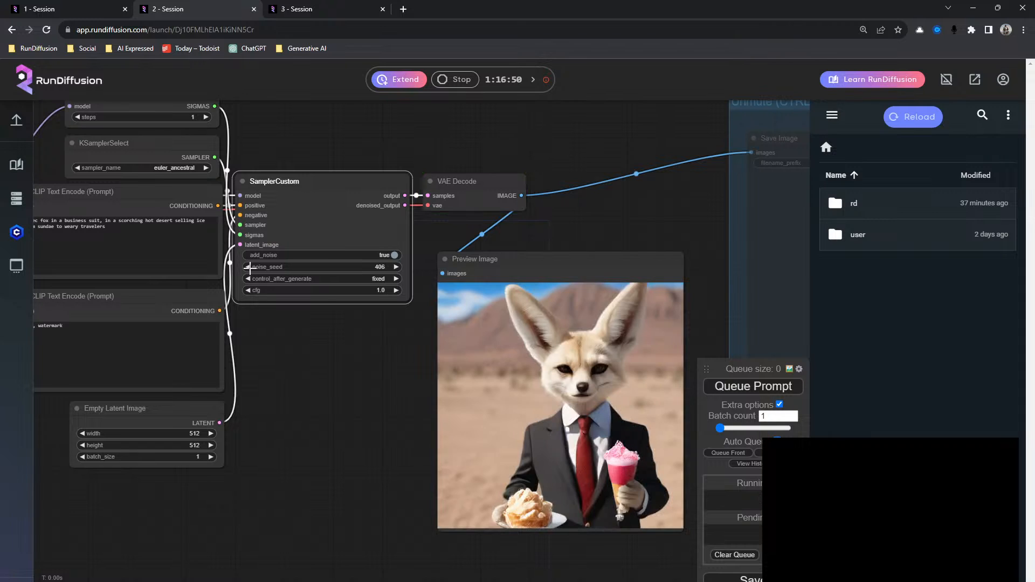
left_click(248, 267)
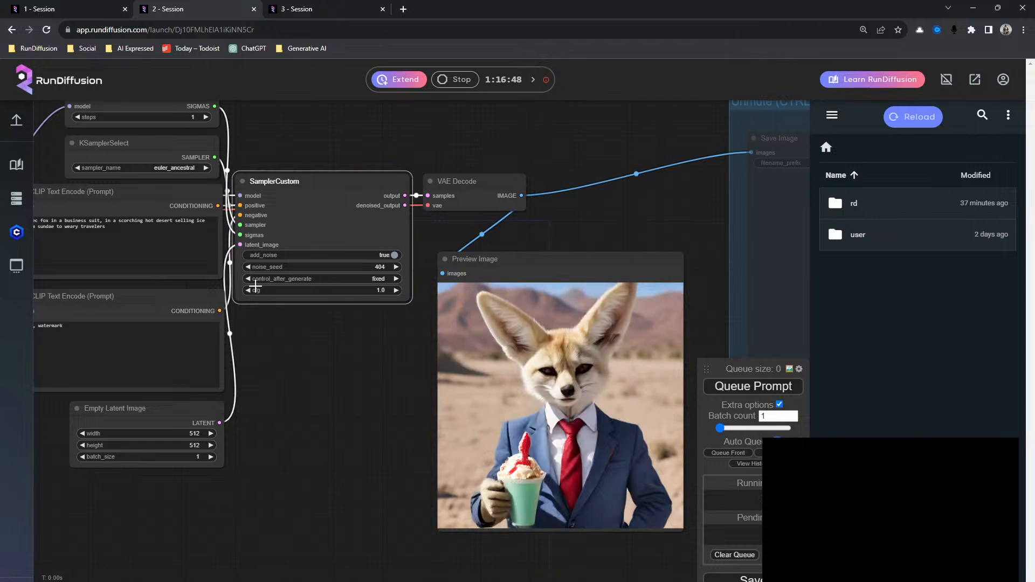
Step: Append ", pink bow" to the positive prompt
left_click_drag(376, 427, 416, 370)
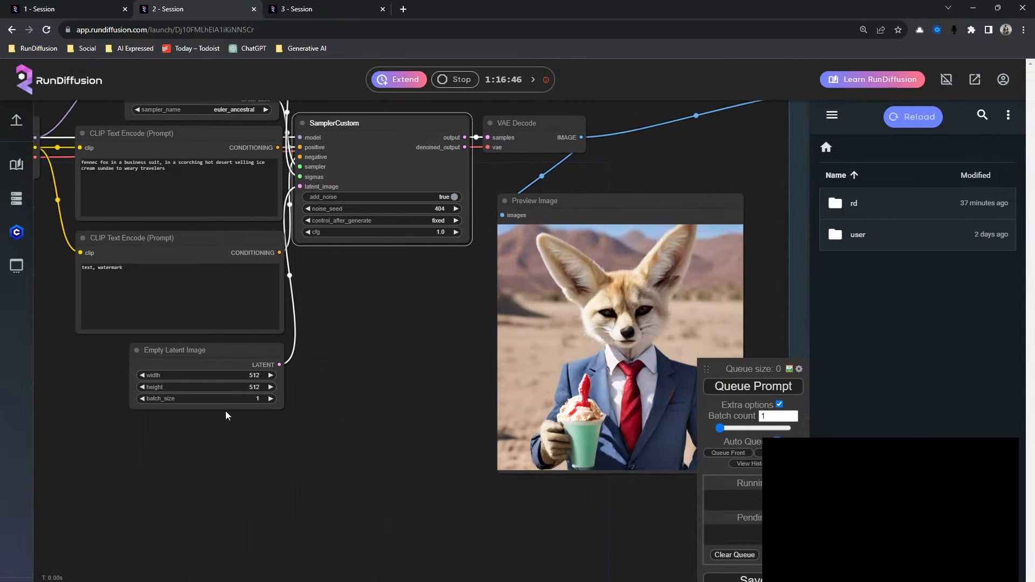
left_click(183, 176)
key("ctrl+Return")
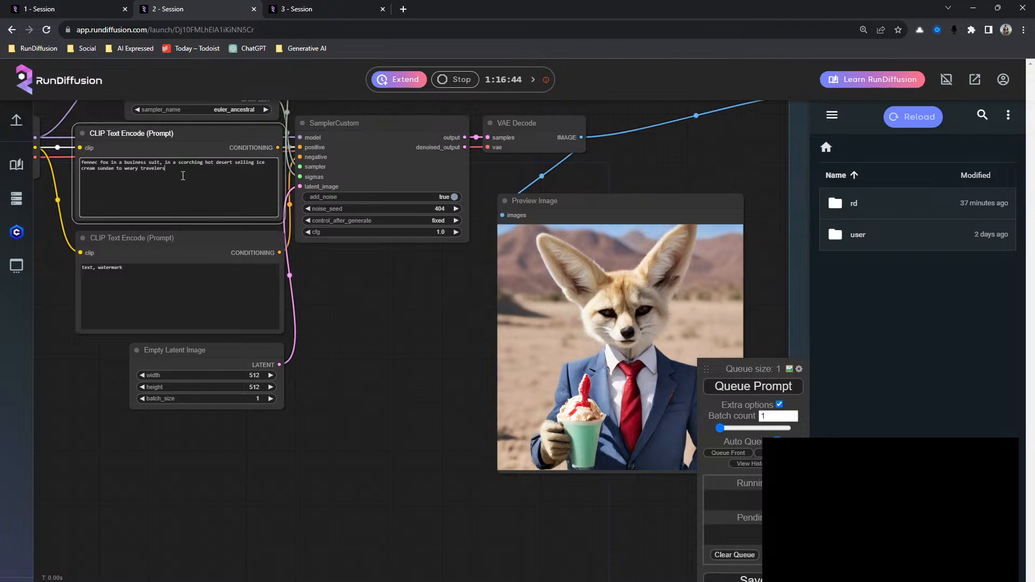
type(", pink bow")
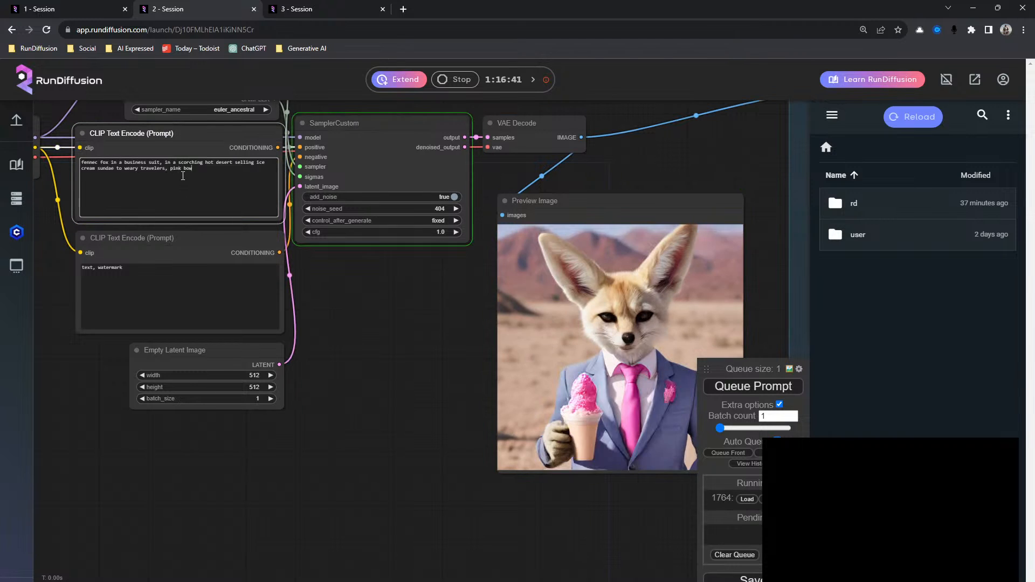
Step: Raise the SamplerCustom noise seed to 406 to generate another variation
left_click_drag(408, 369, 314, 334)
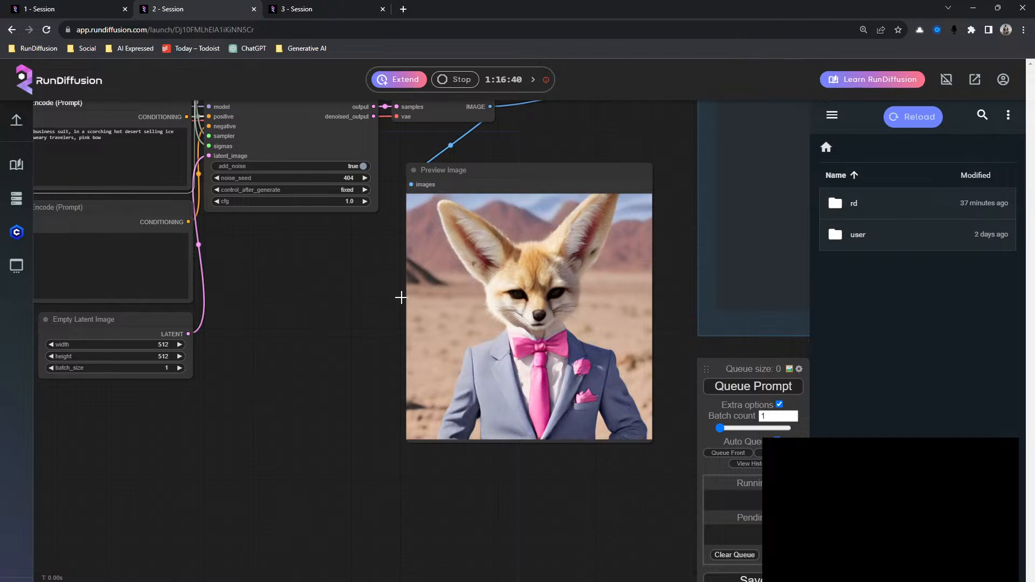
left_click_drag(346, 262, 424, 271)
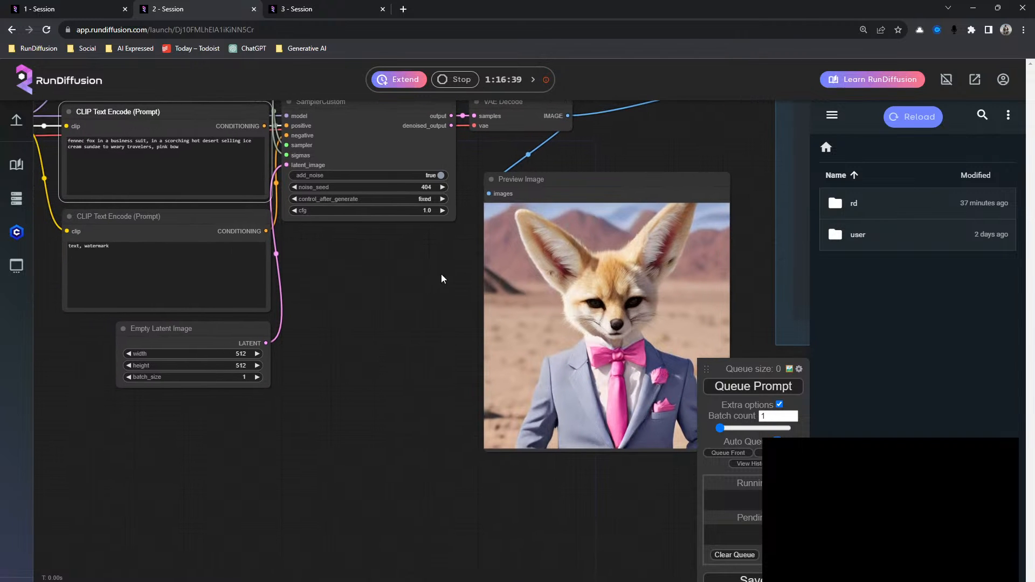
left_click(441, 187)
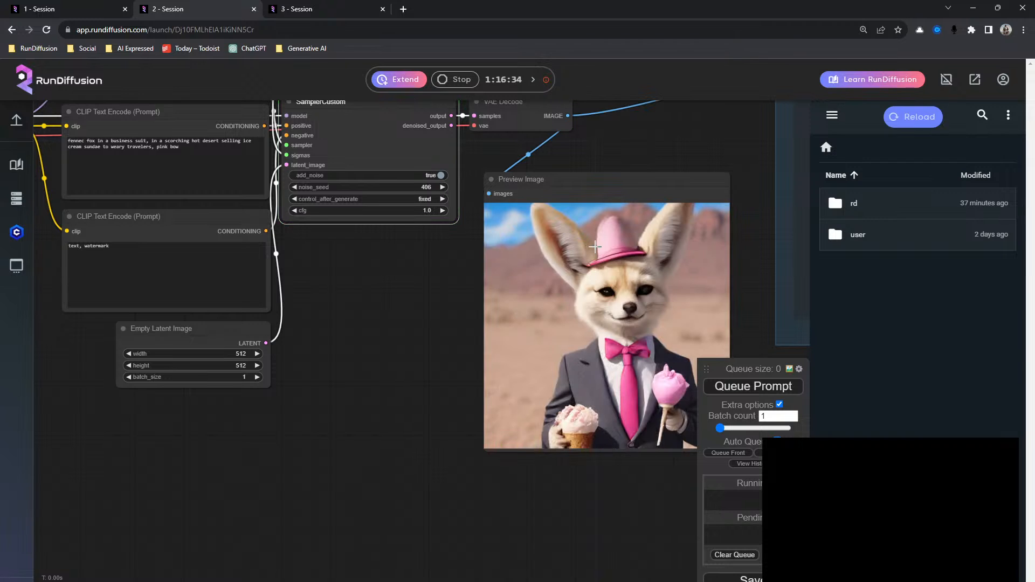
Step: Switch to the first session's image-to-video workflow and set the KSampler steps to 14
left_click(55, 6)
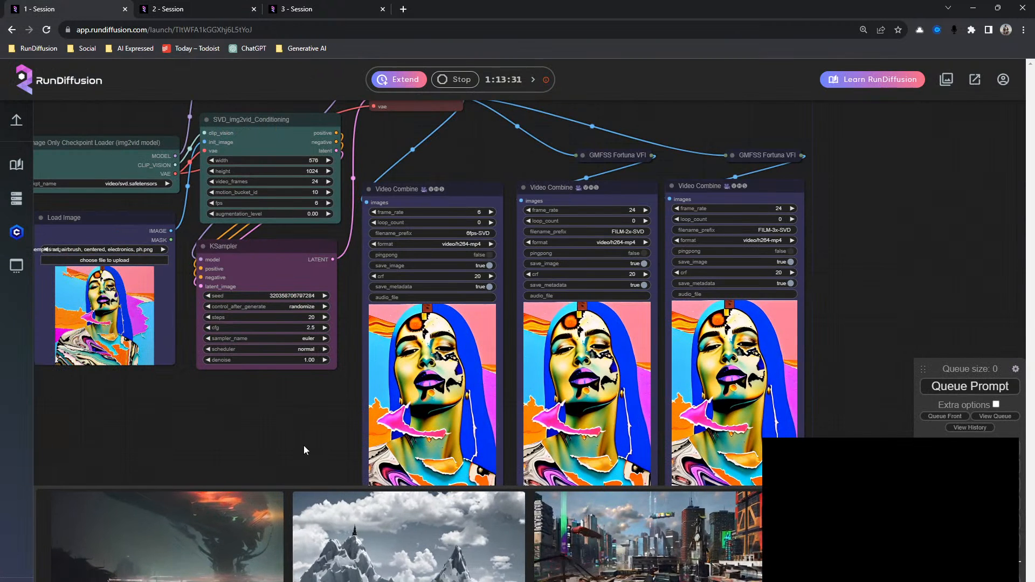
left_click_drag(302, 437, 140, 315)
scroll(287, 328, "up", 9)
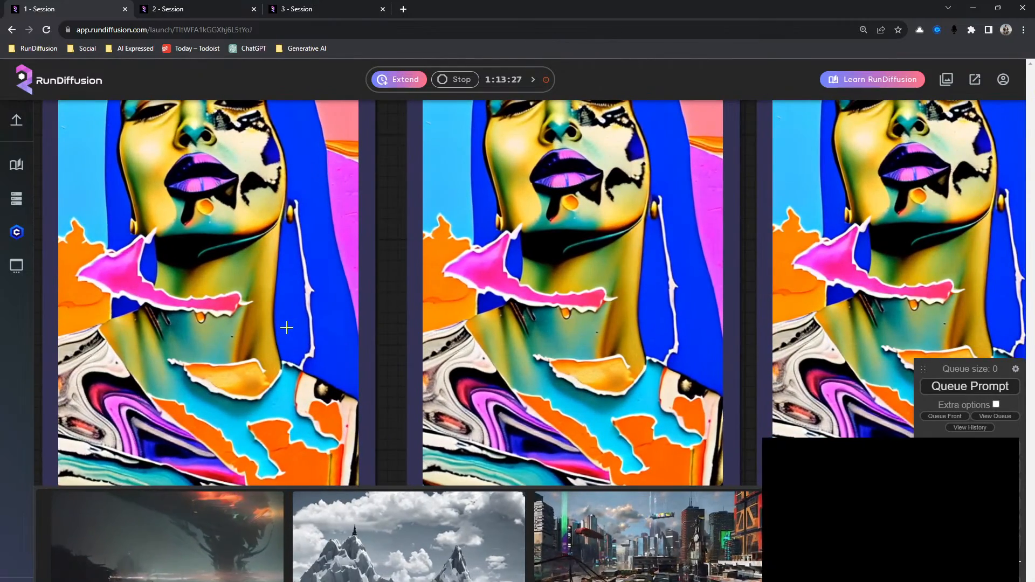
scroll(288, 328, "down", 9)
left_click_drag(117, 265, 365, 296)
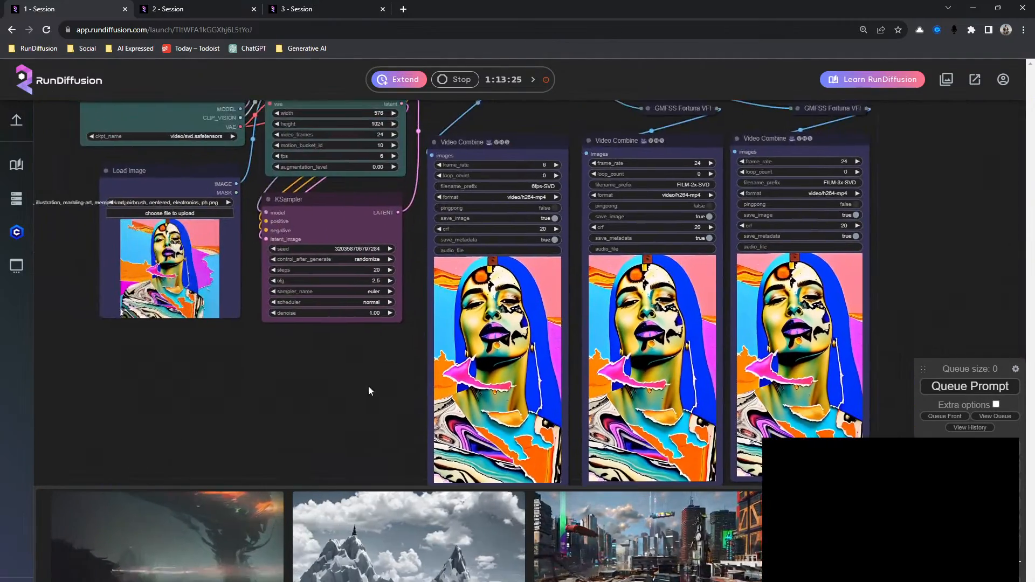
left_click_drag(331, 355, 309, 413)
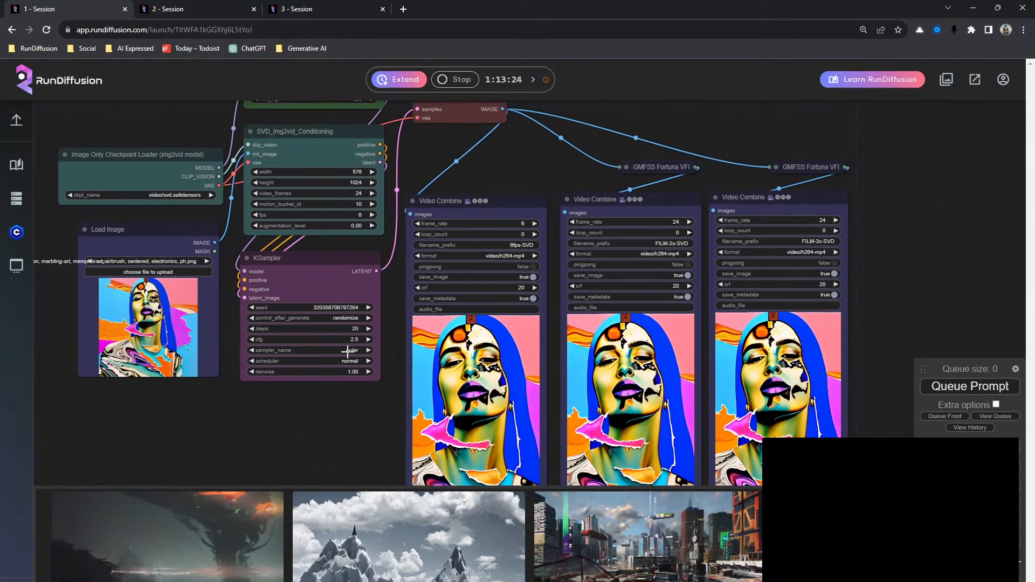
left_click(361, 329)
key("BackSpace")
key("BackSpace")
type("14")
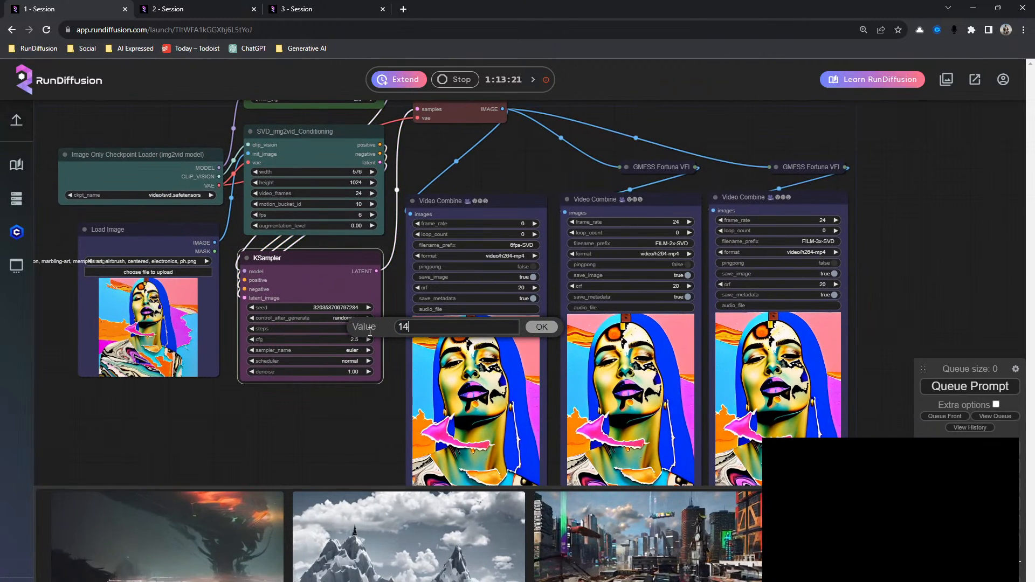
key("Return")
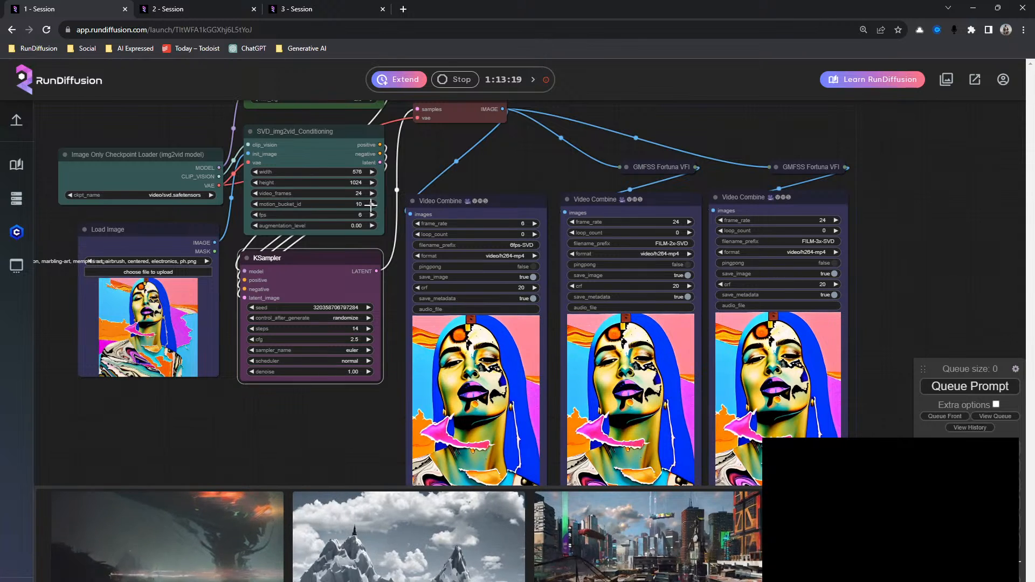
Step: Set the motion_bucket_id of the SVD_img2vid_Conditioning node to 40
left_click(362, 205)
left_click(363, 205)
key("BackSpace")
key("BackSpace")
type("40")
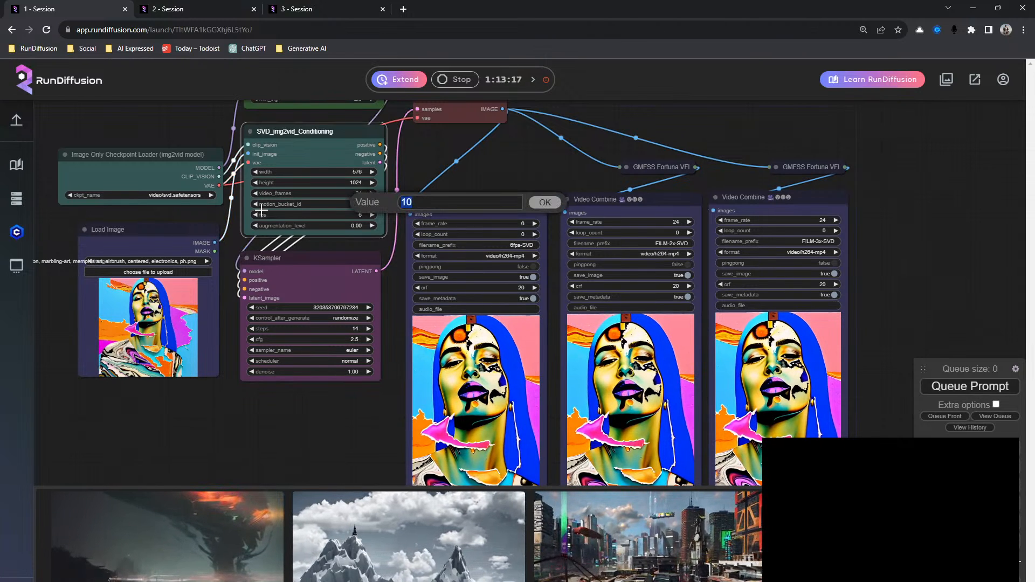
key("Return")
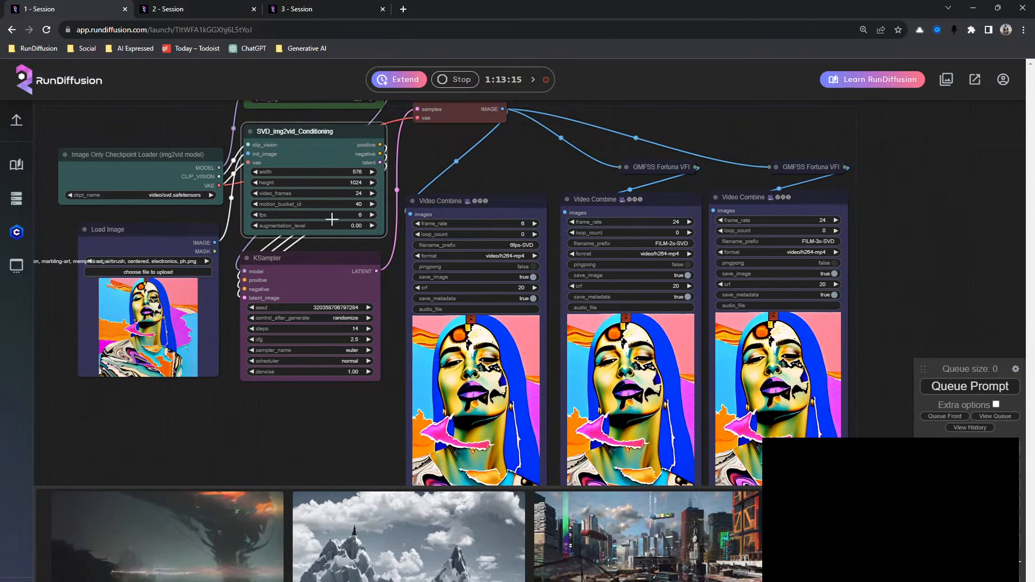
Step: Set the augmentation_level of the SVD_img2vid_Conditioning node to 1 and queue the prompt
left_click(359, 225)
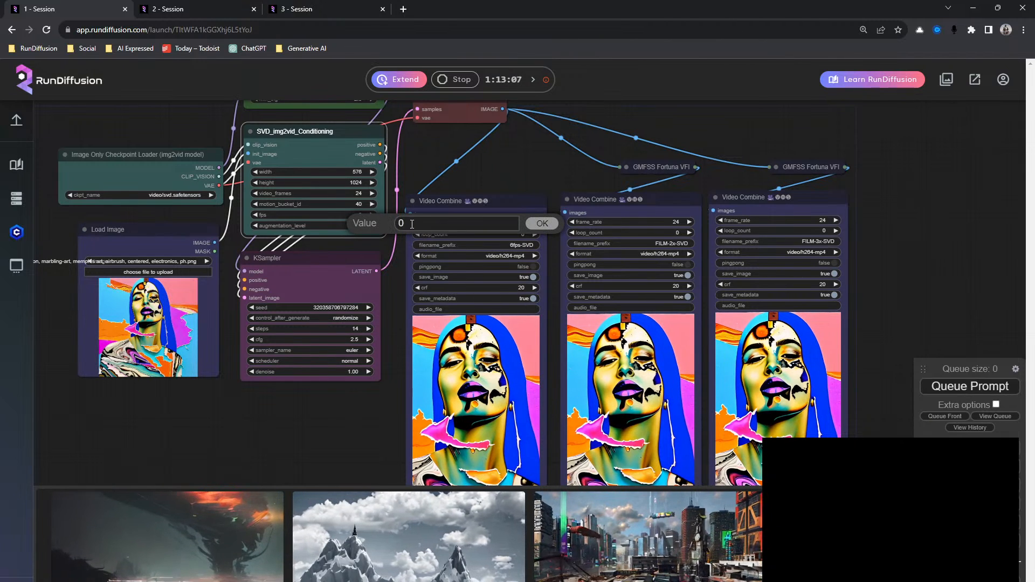
left_click_drag(412, 224, 364, 226)
type("1")
key("Return")
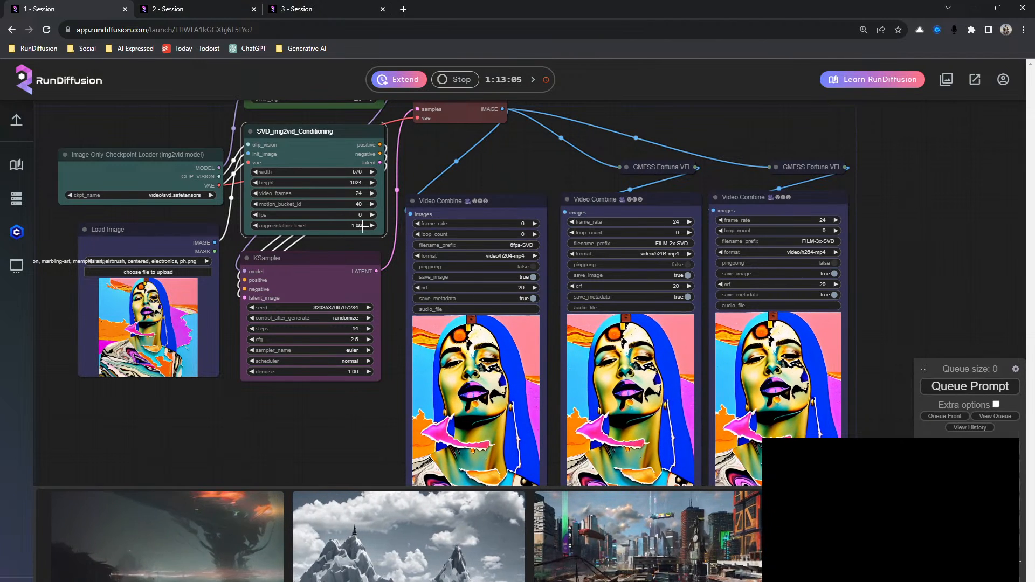
left_click(947, 388)
Step: Switch to the second session's SD Turbo workflow and set the Empty Latent Image width to 768
left_click(194, 9)
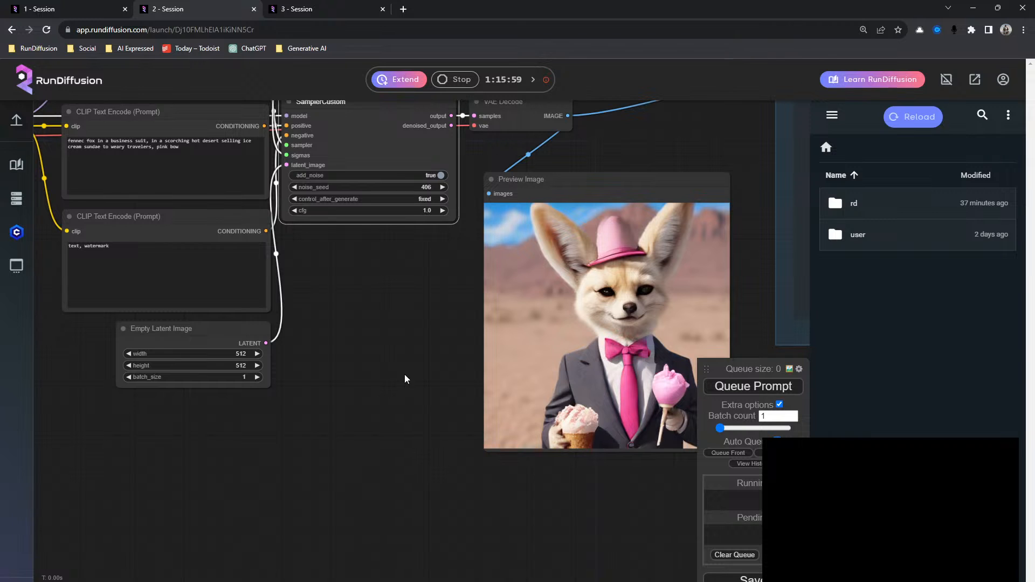
scroll(351, 386, "down", 5)
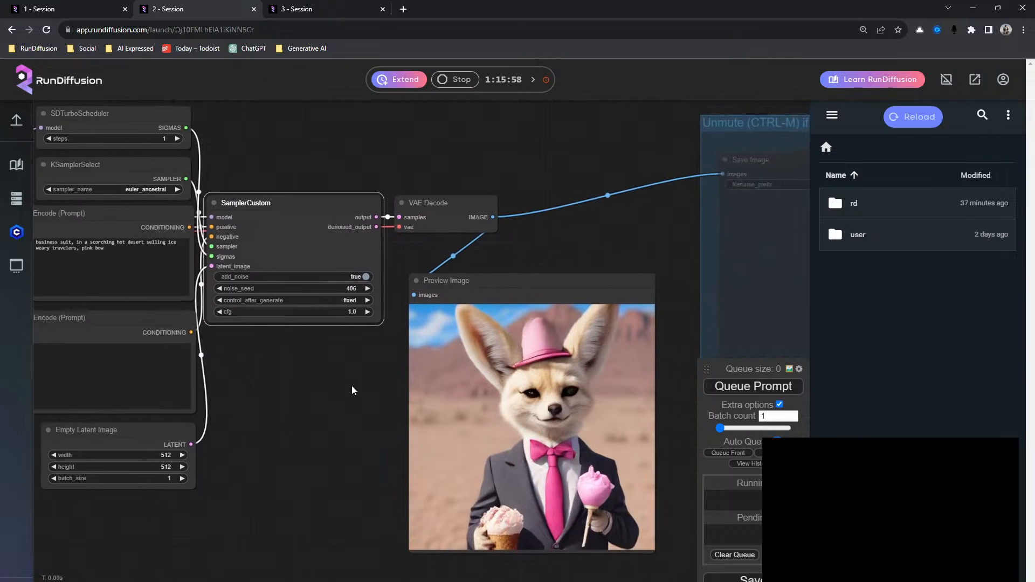
left_click_drag(335, 392, 392, 368)
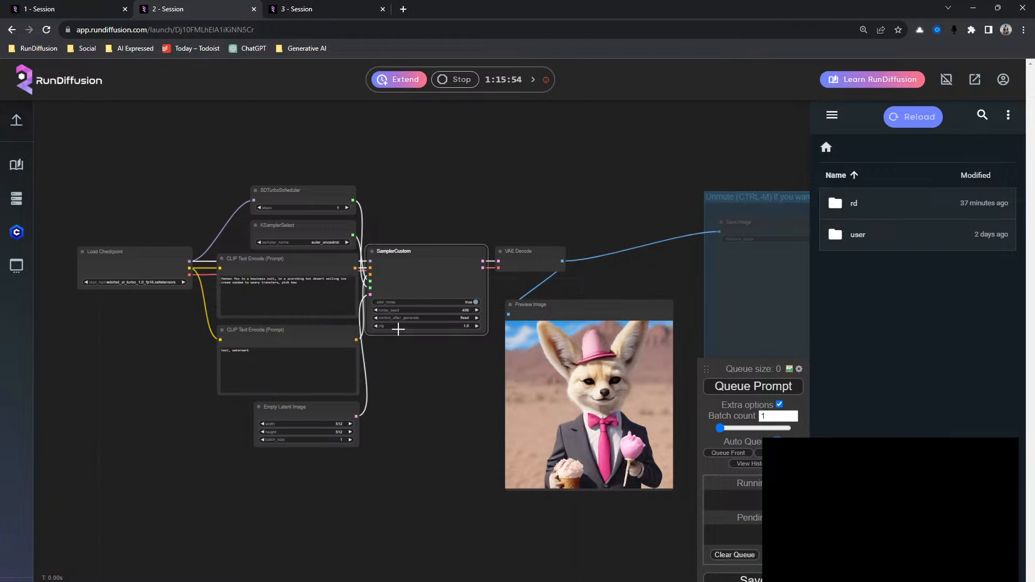
left_click(457, 353)
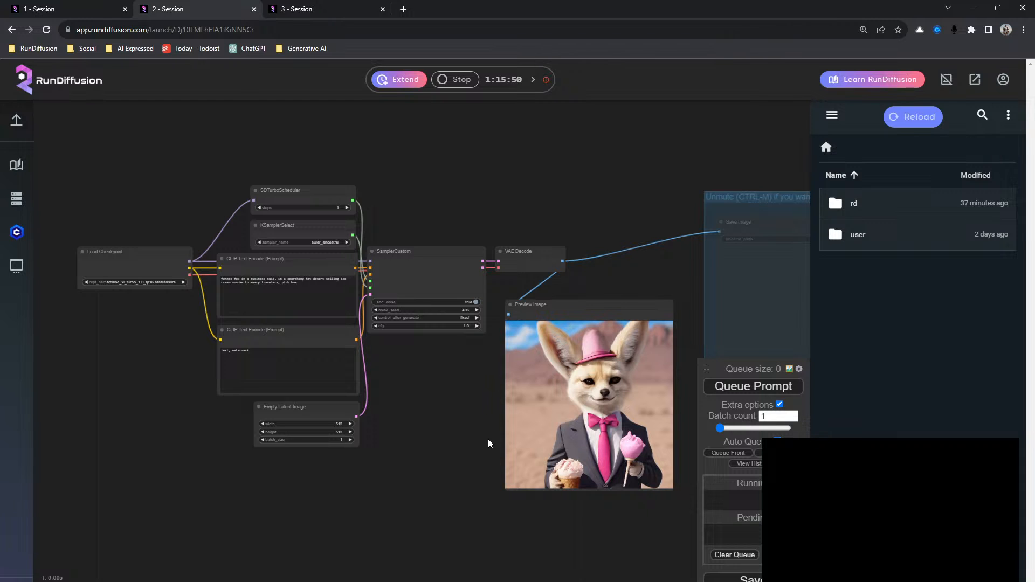
scroll(450, 413, "up", 3)
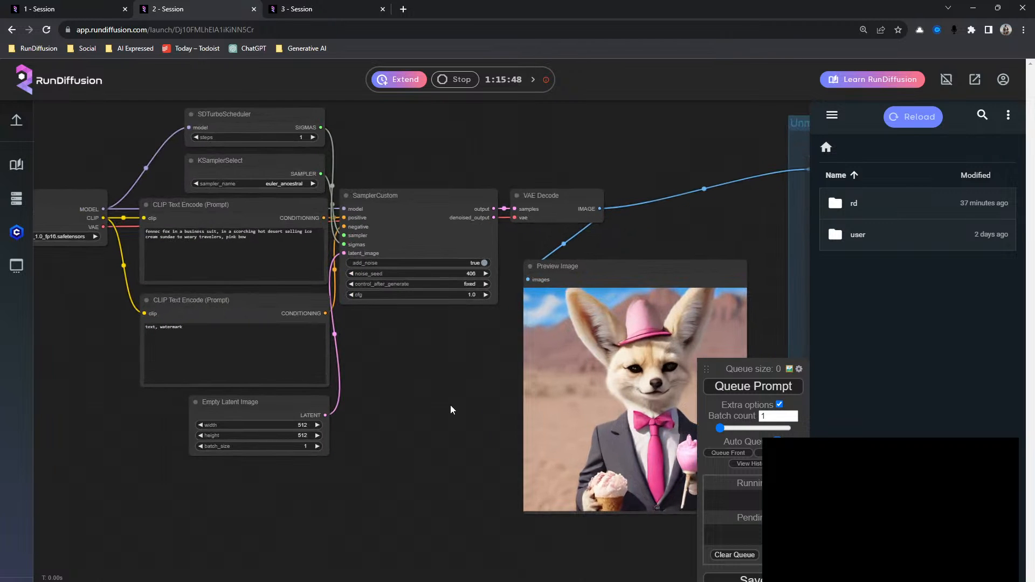
scroll(426, 391, "up", 2)
left_click_drag(400, 377, 480, 483)
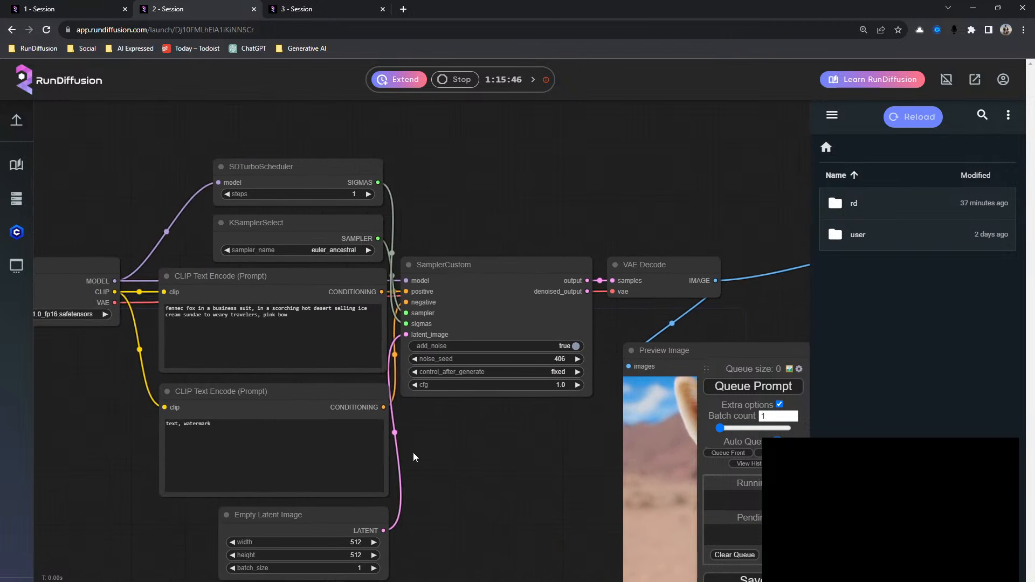
left_click_drag(413, 452, 516, 367)
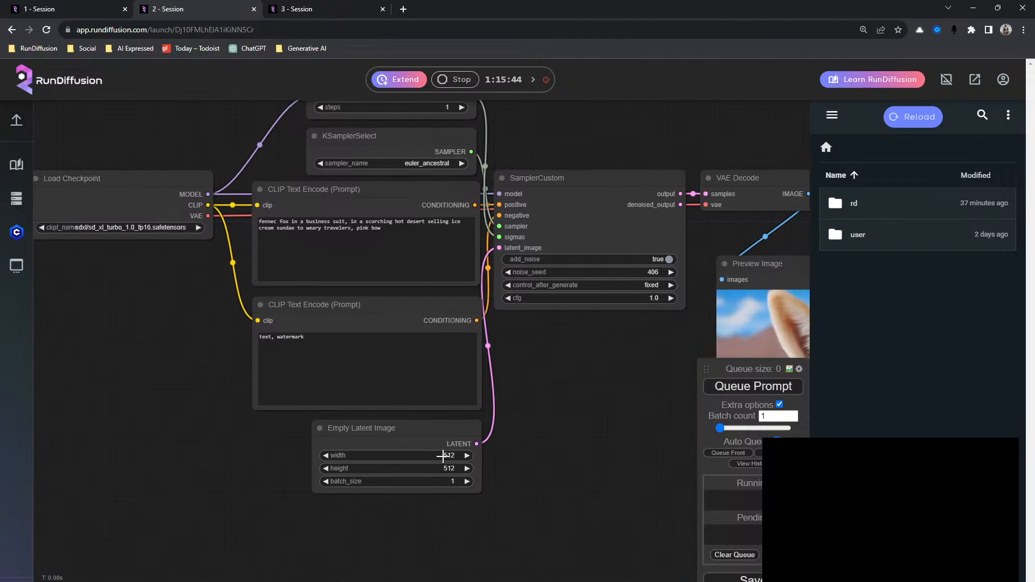
left_click(442, 457)
type("7")
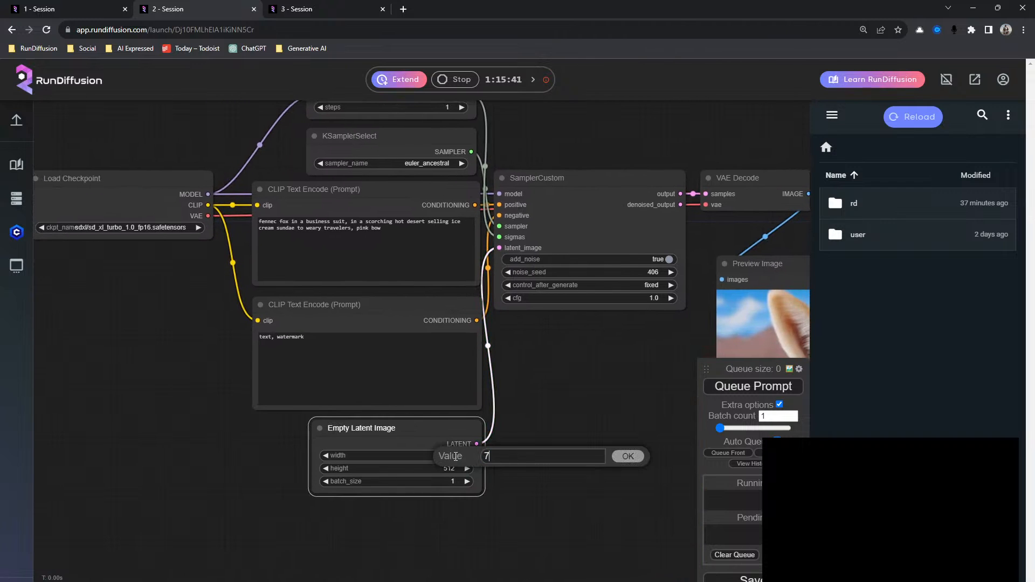
type("68")
key("Return")
Step: Move the SamplerCustom node down so it sits below the VAE Decode level, beside the Preview Image node
left_click_drag(576, 435, 292, 338)
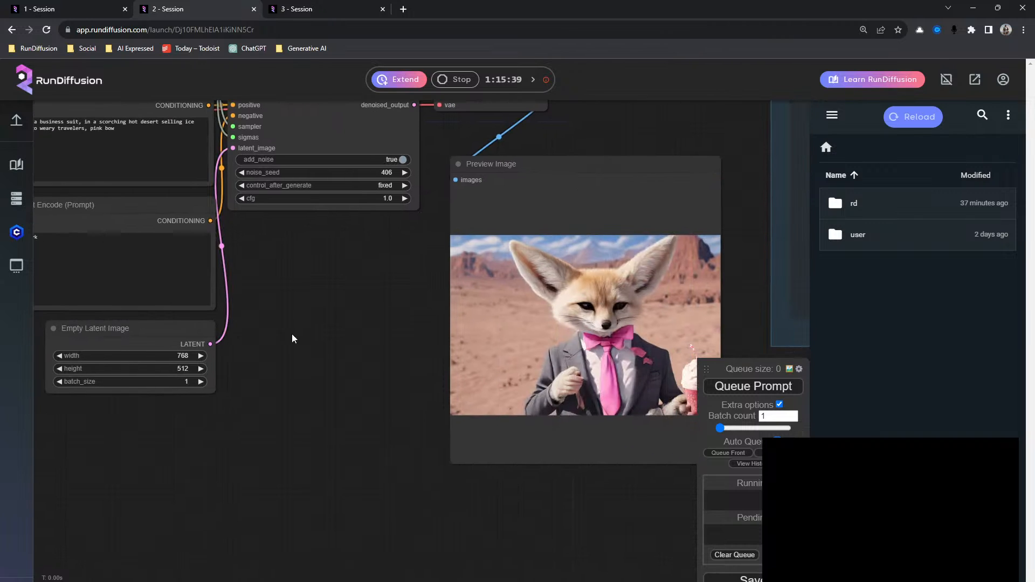
left_click_drag(269, 149, 309, 214)
left_click_drag(372, 143, 334, 139)
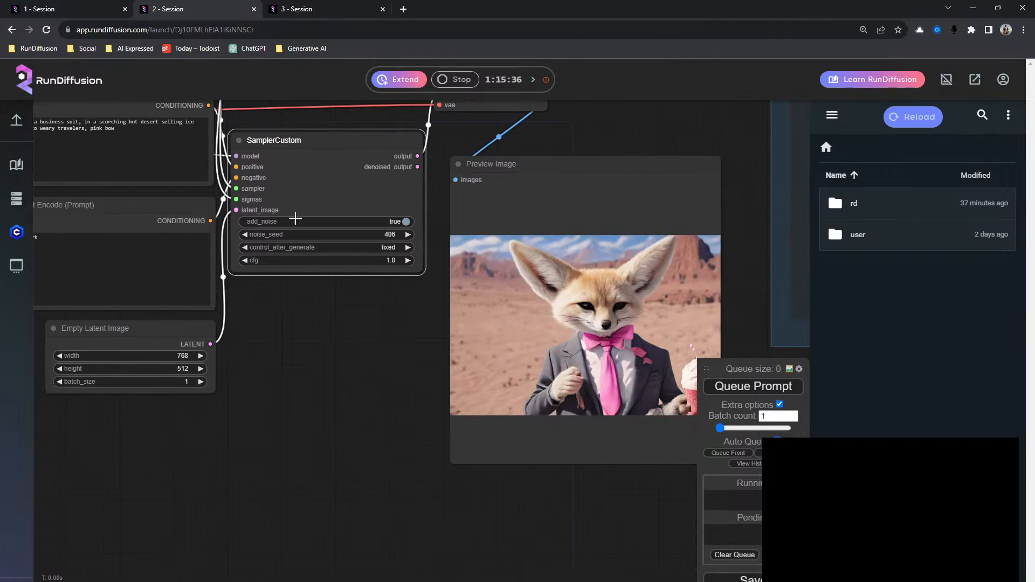
Step: Lower the SamplerCustom noise seed to 401 and queue the prompt
left_click(246, 235)
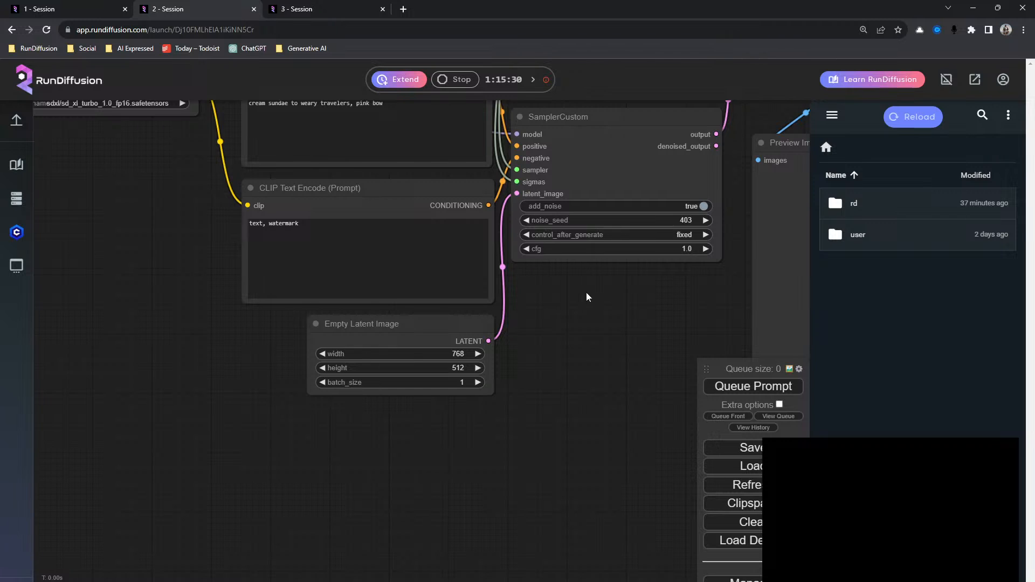
left_click_drag(587, 292, 138, 237)
left_click_drag(317, 277, 442, 258)
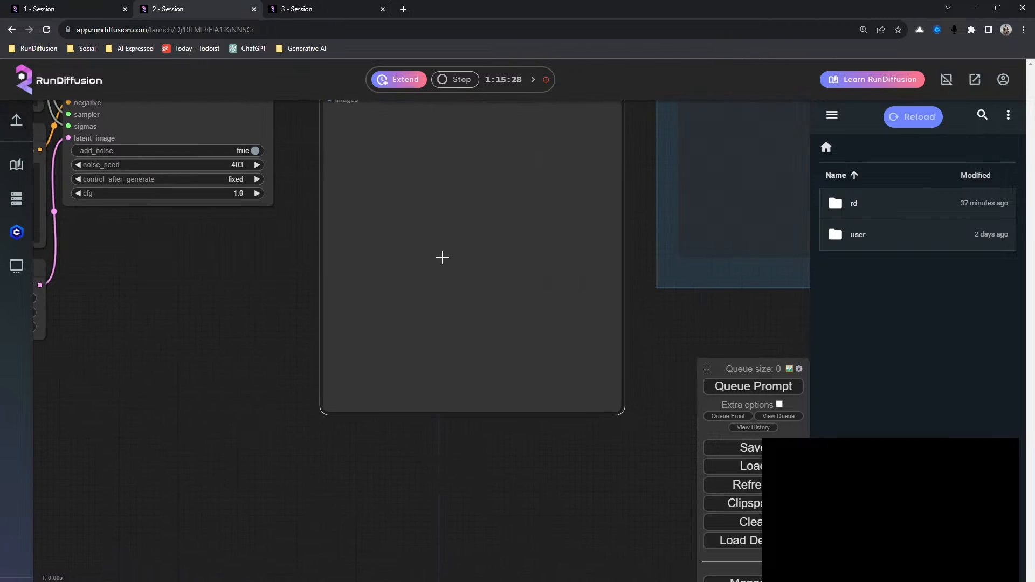
scroll(255, 262, "down", 5)
scroll(350, 429, "up", 2)
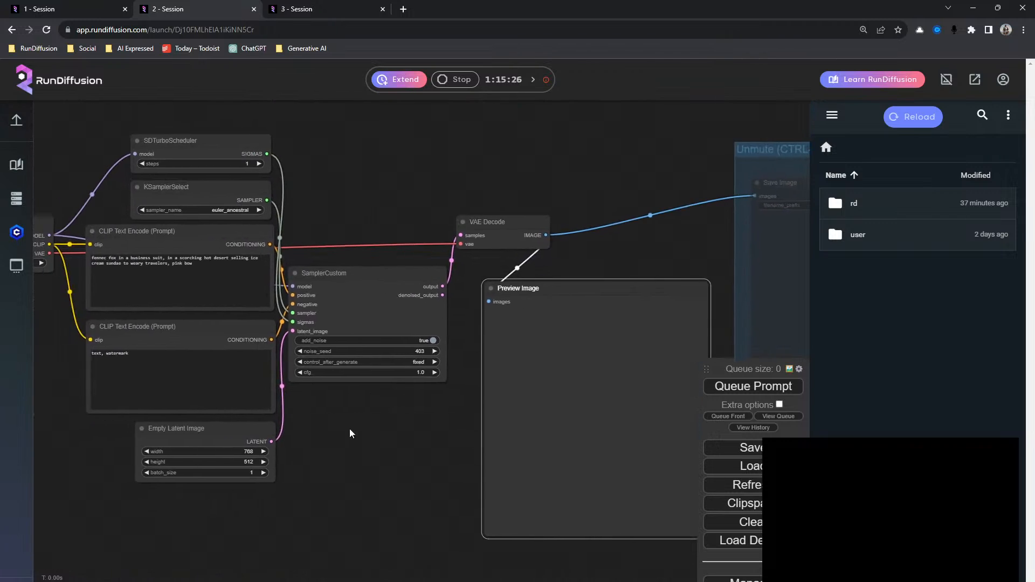
left_click_drag(350, 433, 352, 433)
left_click(304, 350)
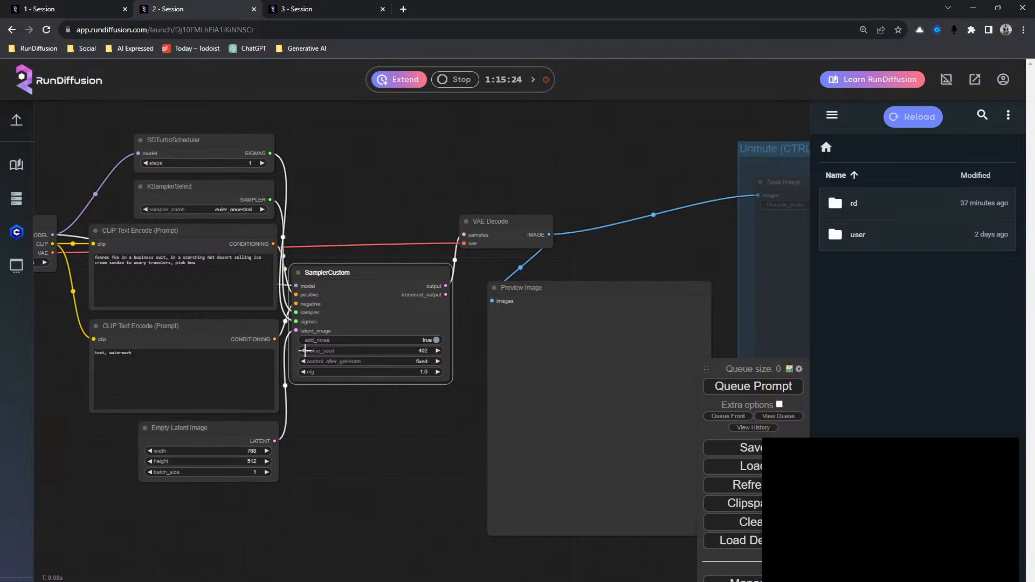
left_click(171, 288)
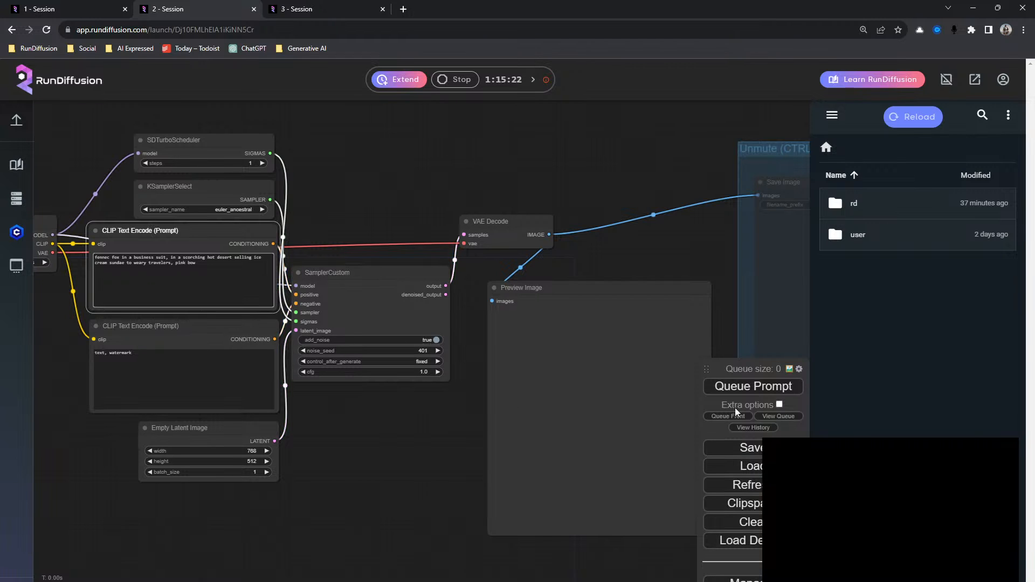
left_click(739, 392)
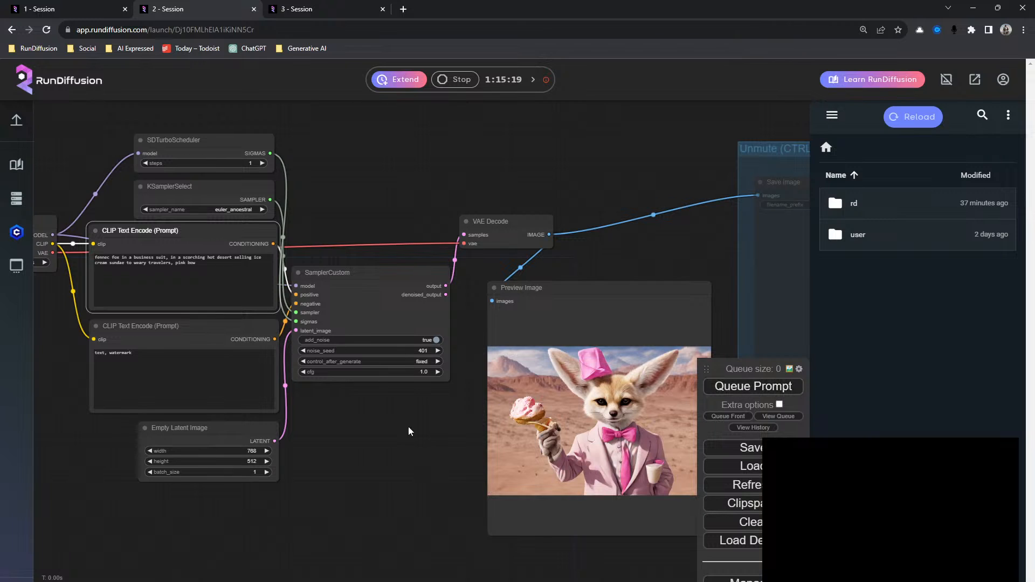
Step: Turn the extra queue options back on and lower the SamplerCustom noise seed to 396
left_click_drag(408, 426, 313, 393)
scroll(358, 388, "up", 4)
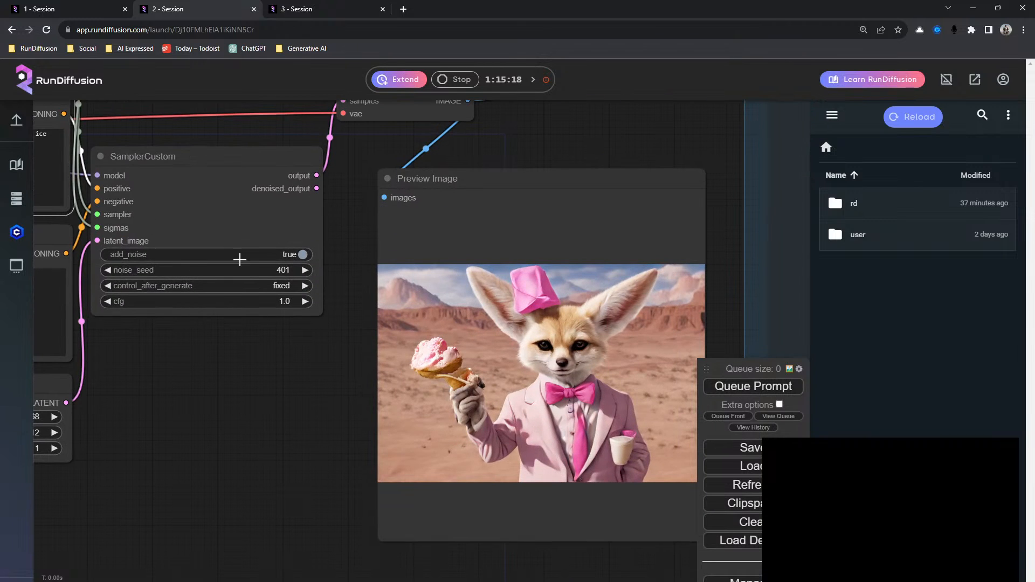
left_click(107, 270)
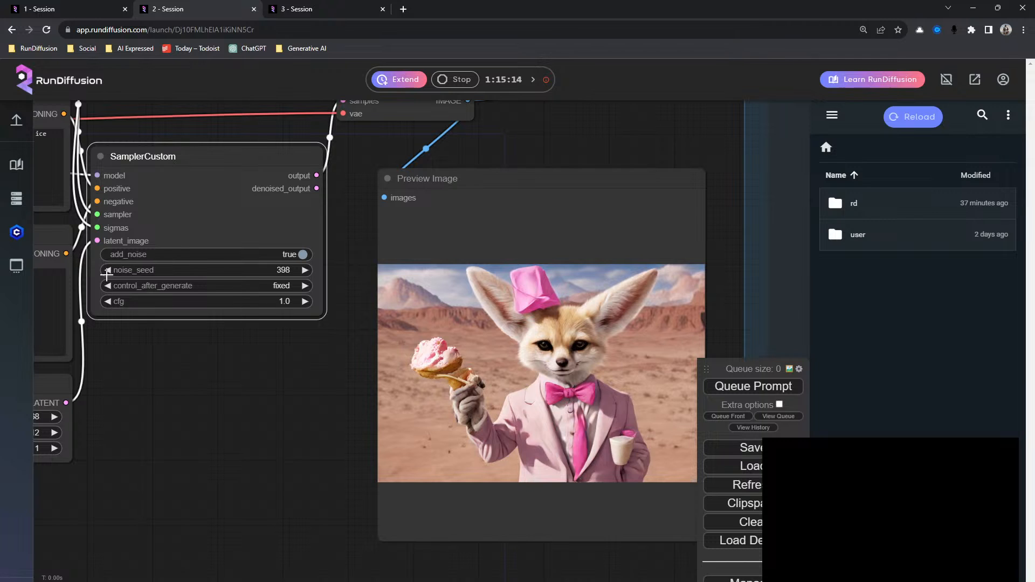
left_click(780, 405)
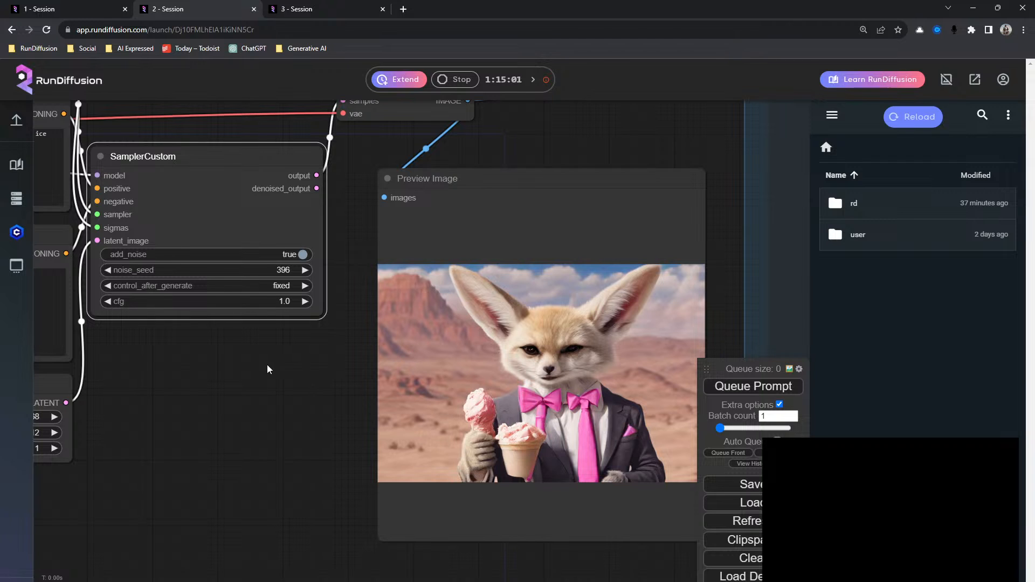
Step: Nudge the SamplerCustom node slightly away from the prompt nodes
left_click_drag(268, 370, 380, 371)
left_click_drag(310, 193, 323, 192)
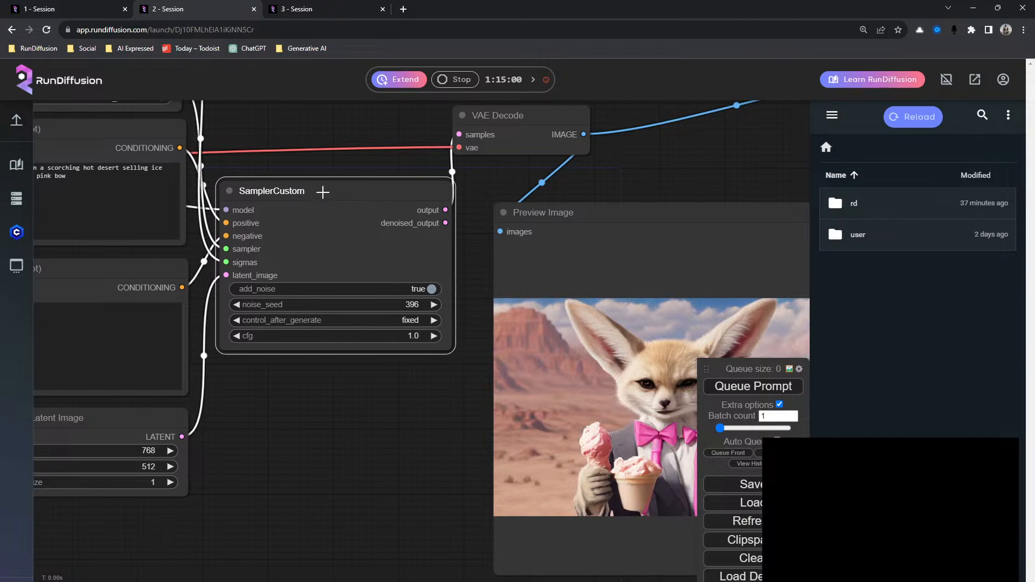
scroll(355, 436, "down", 5)
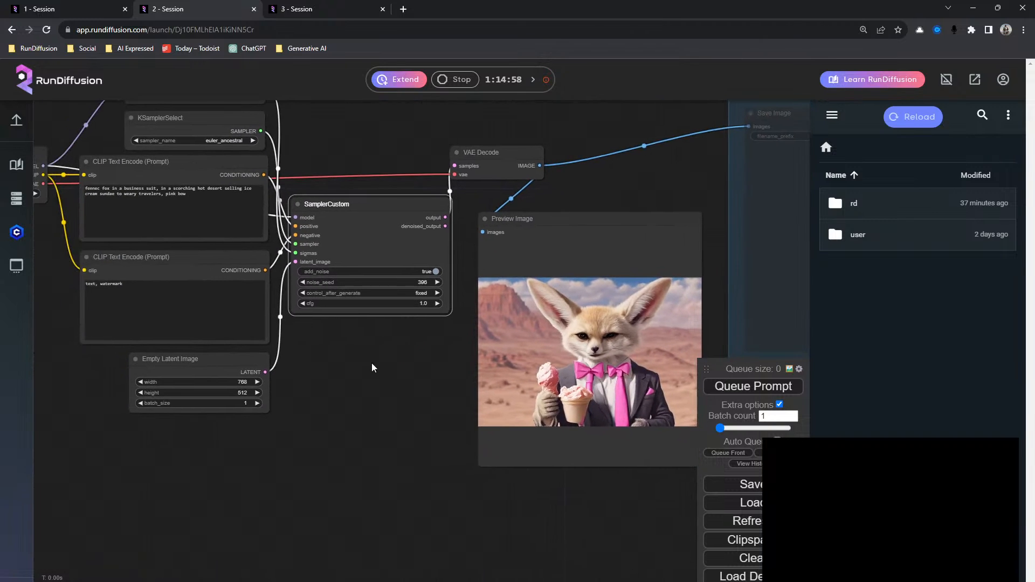
Step: Search the available nodes for "deep", "ko" and "hire", then close the search without adding a node
double_click(338, 409)
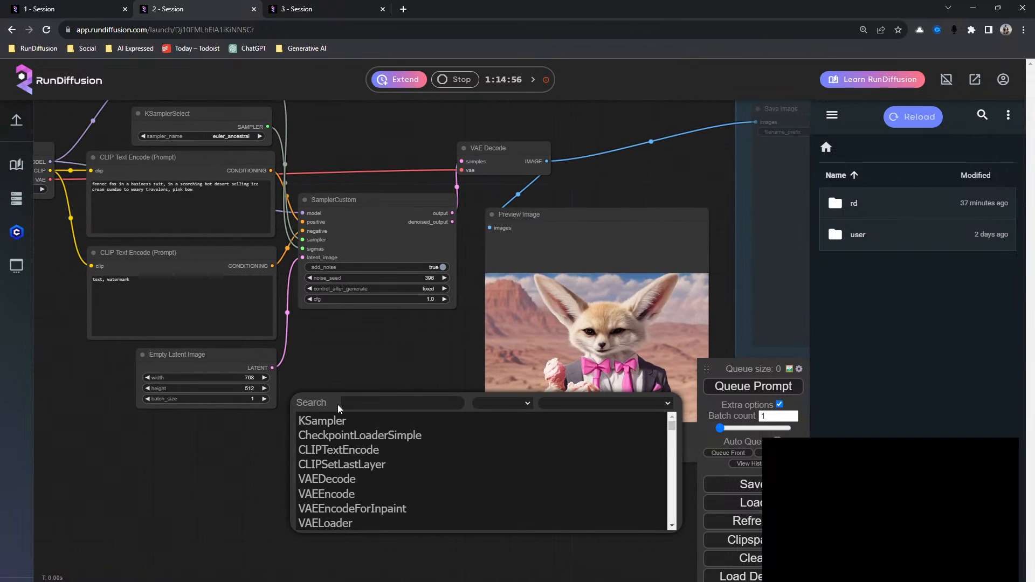
type("deep")
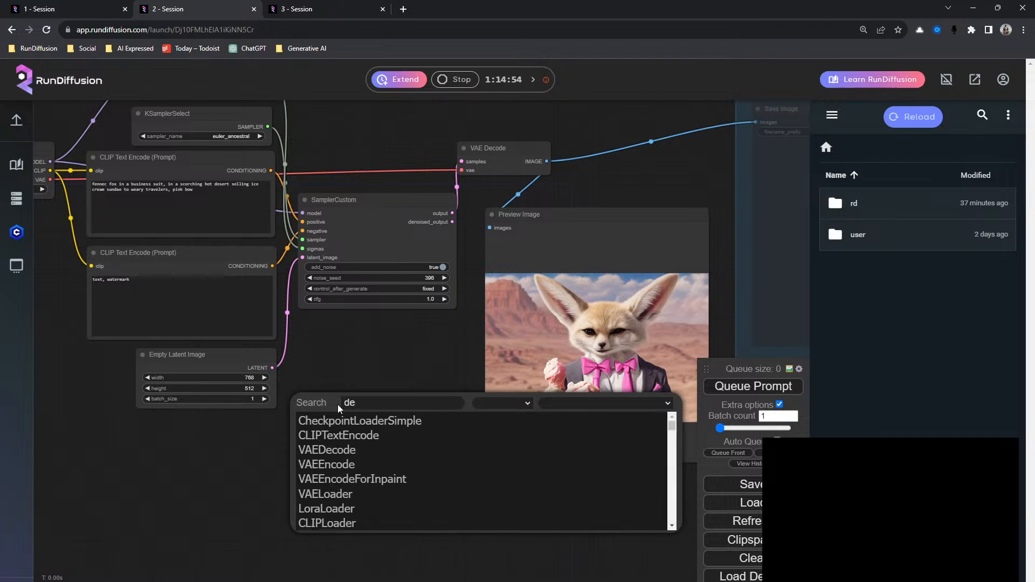
key("BackSpace")
key("BackSpace")
key("BackSpace")
type("ko")
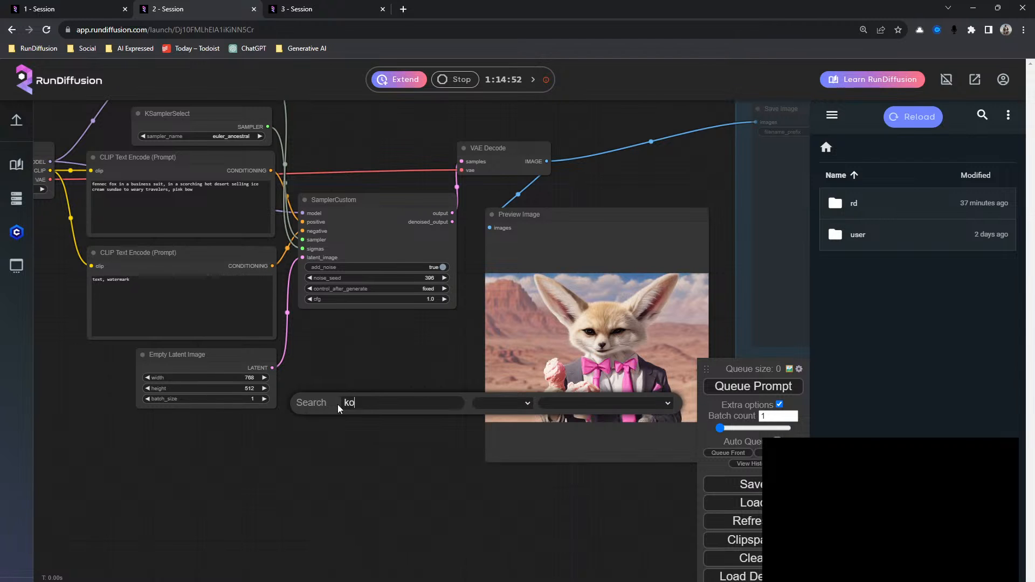
key("BackSpace")
key("BackSpace")
type("dee")
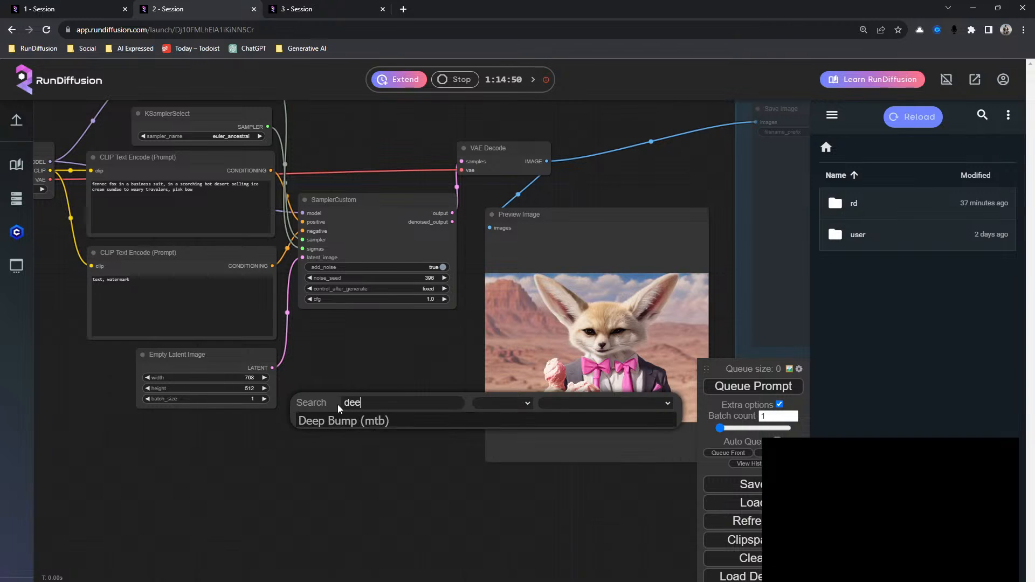
type("p")
key("BackSpace")
key("BackSpace")
key("BackSpace")
key("BackSpace")
type("h")
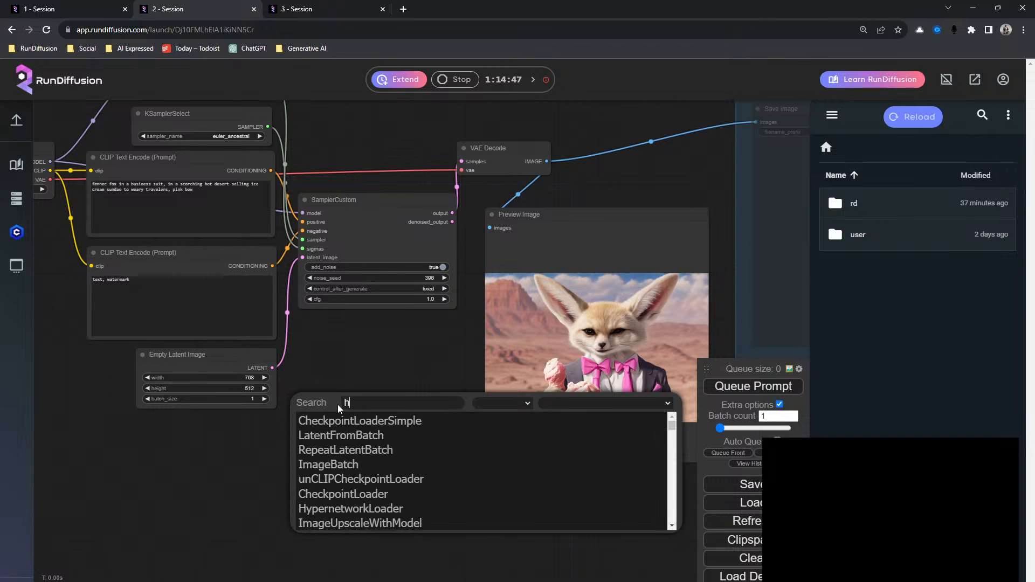
type("ire")
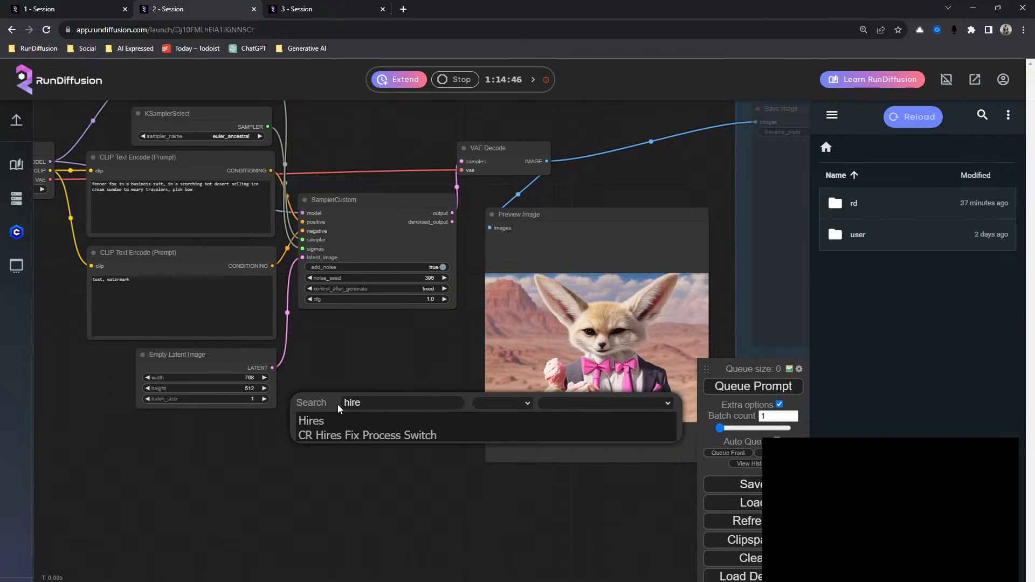
left_click(360, 378)
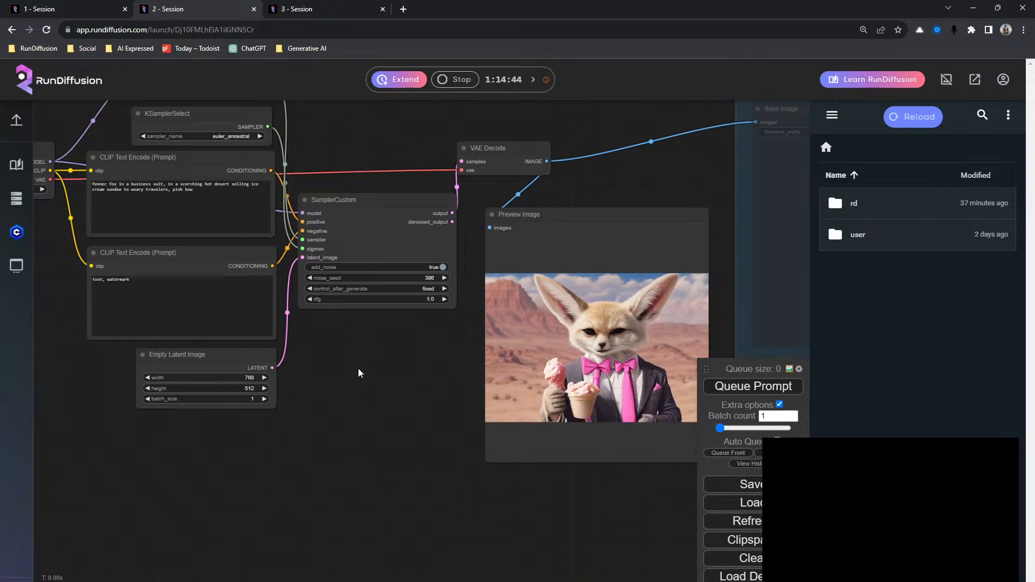
Step: Search the ComfyUI Manager's custom nodes for "kohya" and install ComfyUI_GradientDeepShrink
left_click_drag(359, 371, 419, 489)
scroll(422, 485, "down", 1)
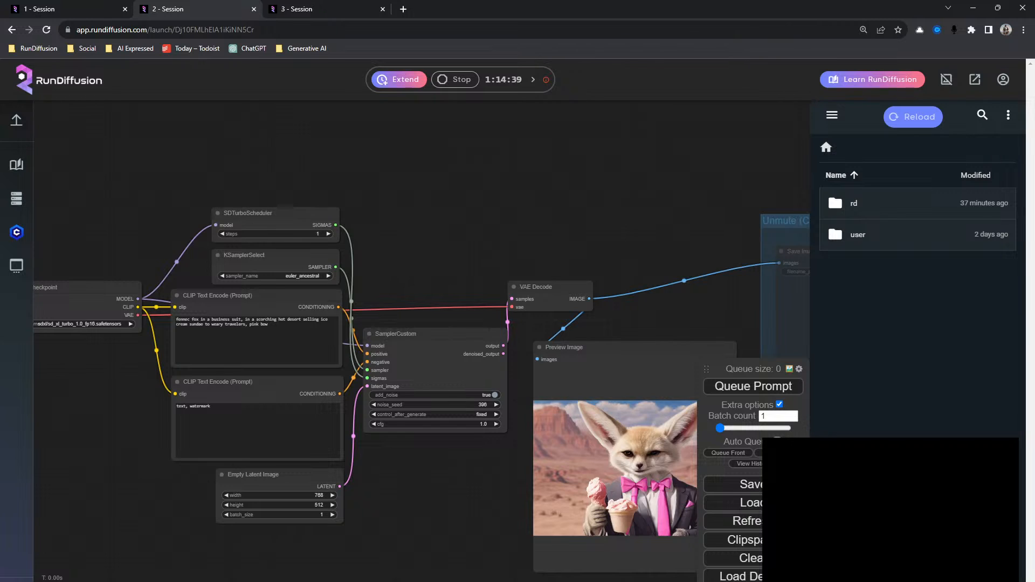
left_click(754, 581)
left_click(427, 287)
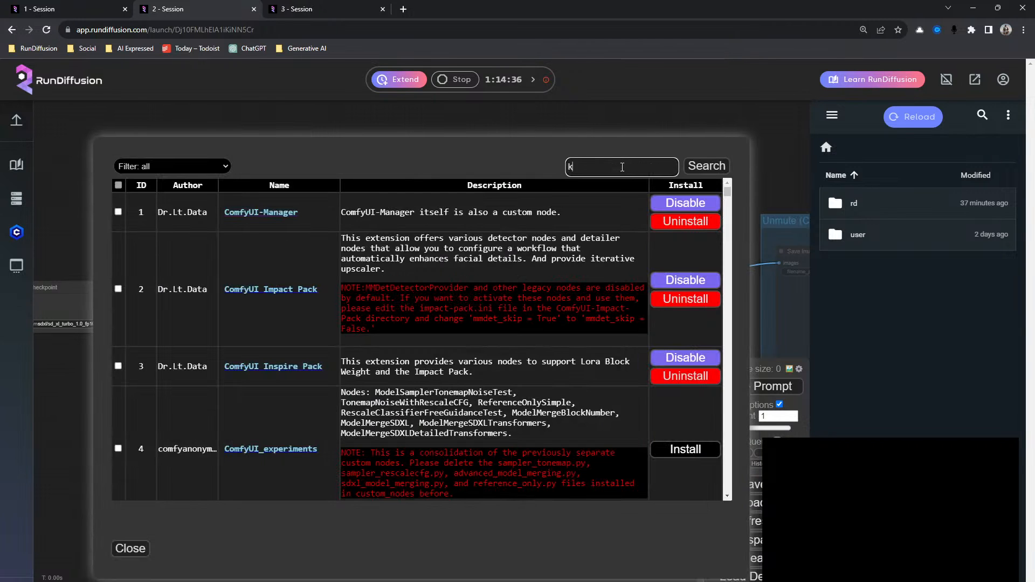
key("Return")
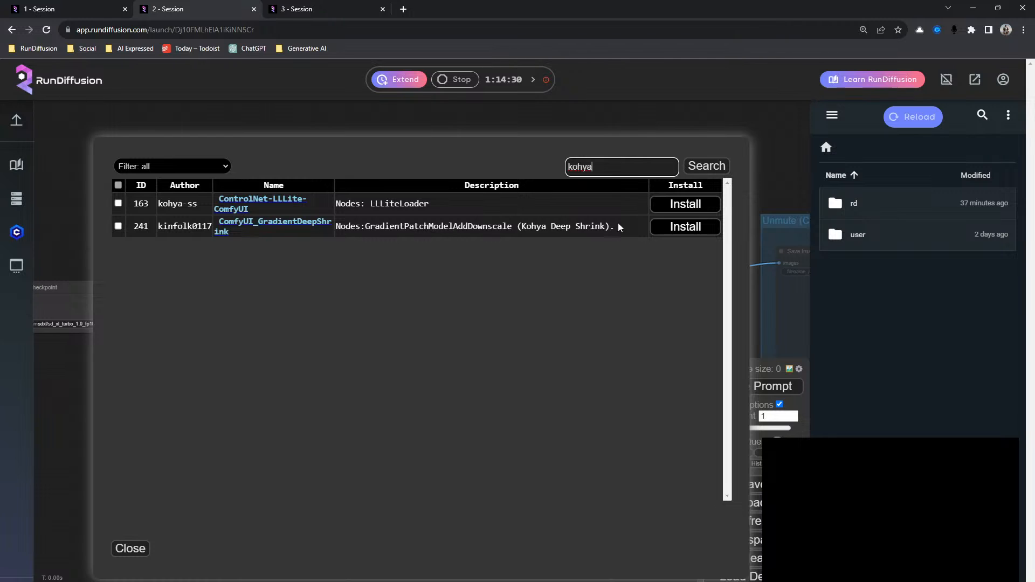
left_click(685, 227)
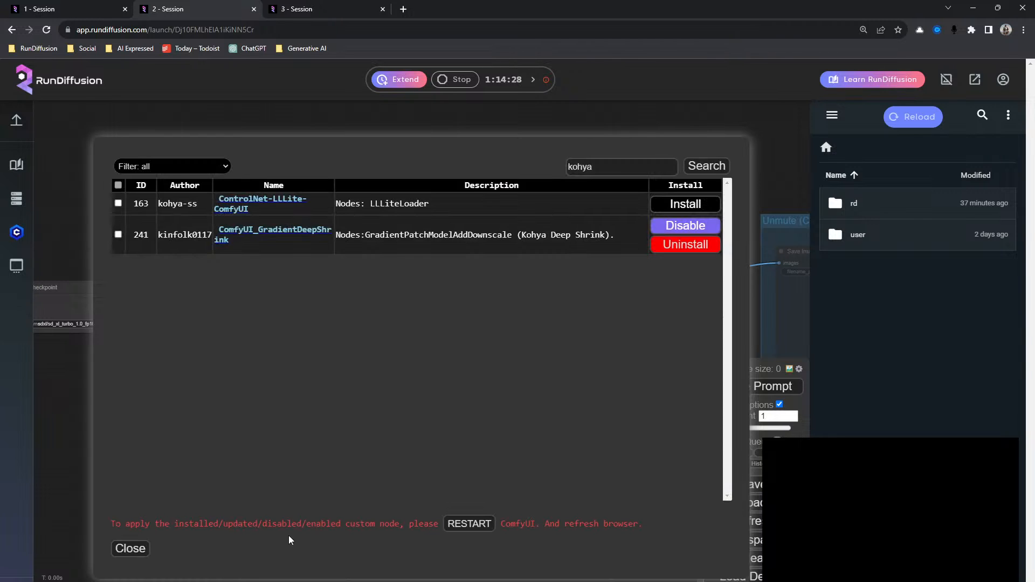
left_click(132, 549)
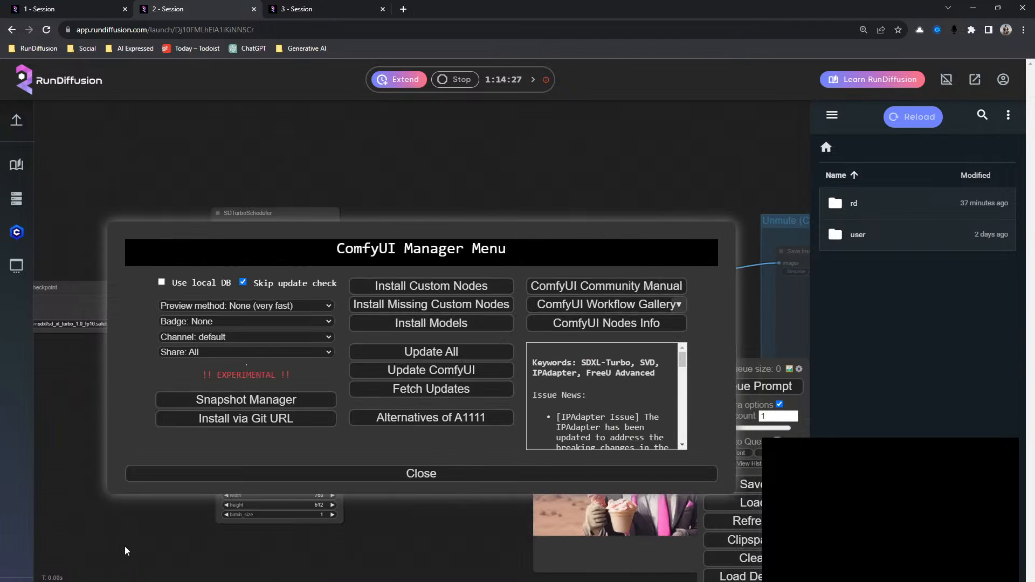
Step: Close the ComfyUI Manager and restart the Comfy app from the Server Manager
left_click(396, 474)
left_click(16, 199)
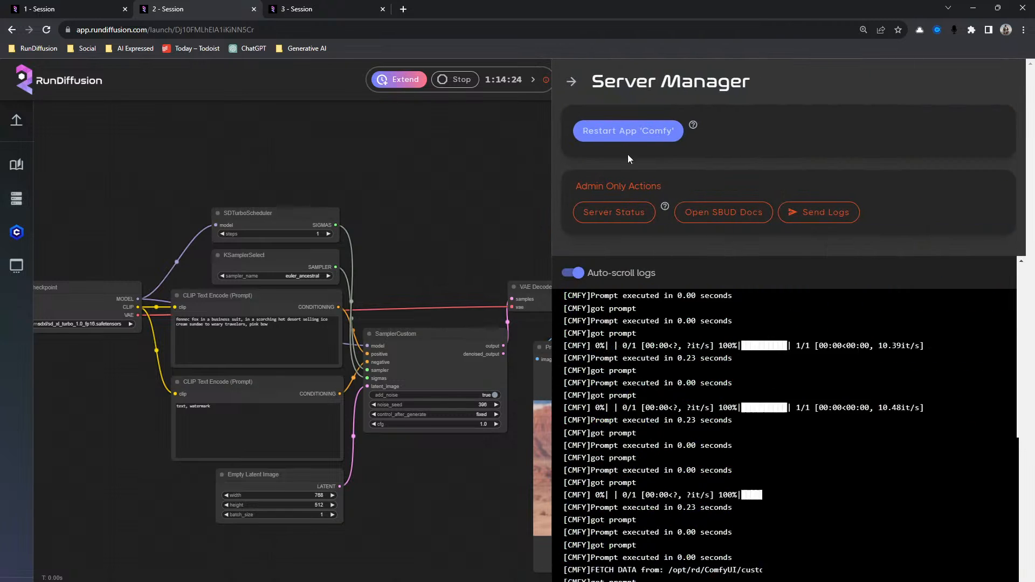
left_click(628, 131)
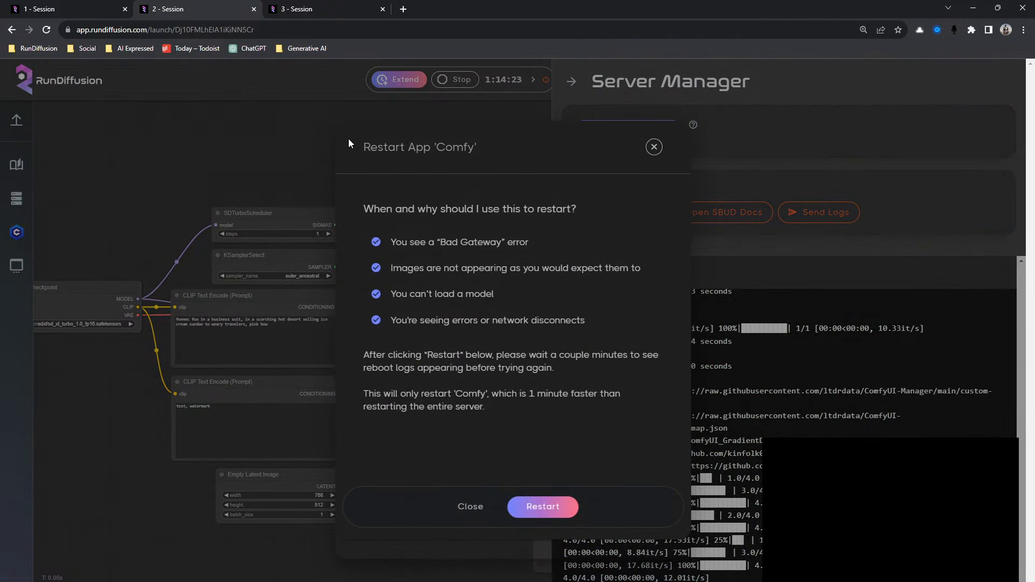
left_click(535, 507)
Step: In the first session, load 02025.png into the Load Image node and queue the prompt
left_click(75, 9)
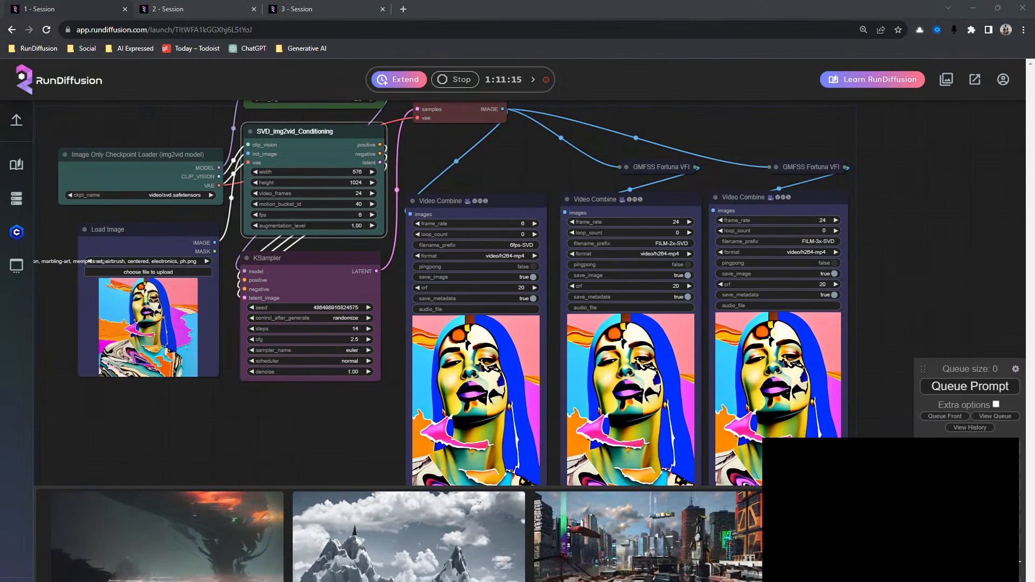
left_click_drag(137, 415, 109, 319)
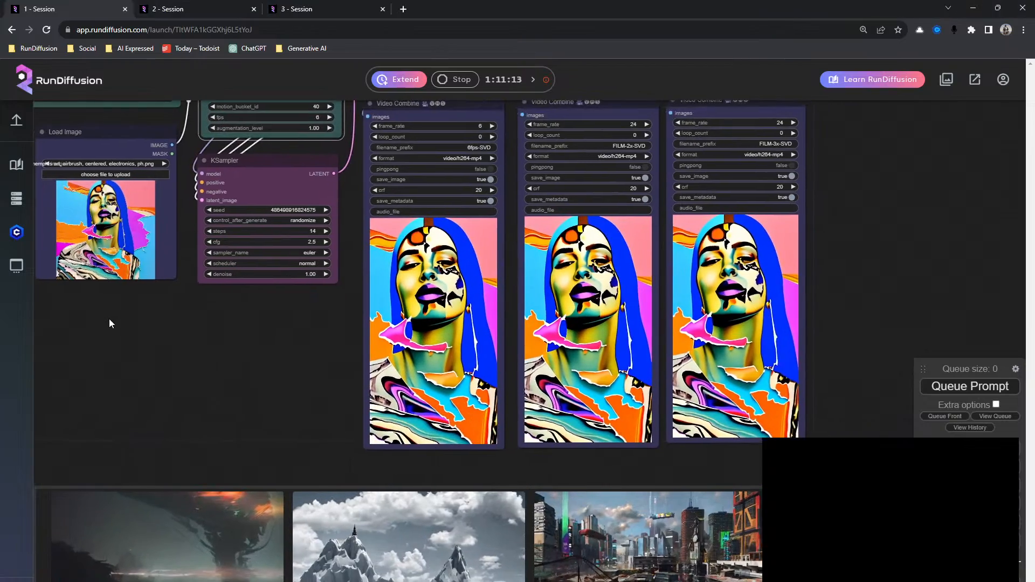
scroll(117, 332, "down", 2)
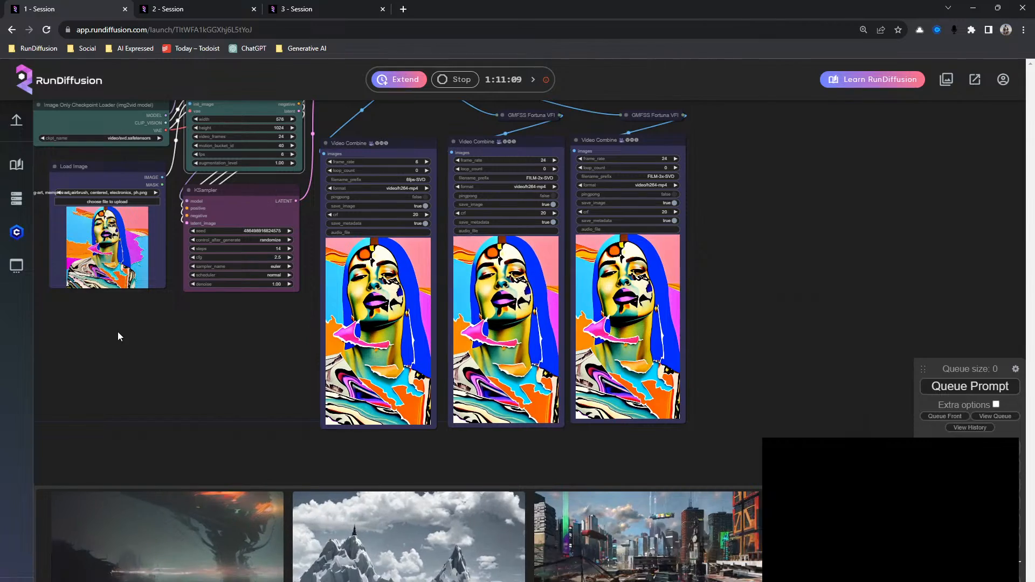
left_click_drag(181, 324, 315, 378)
scroll(312, 377, "up", 3)
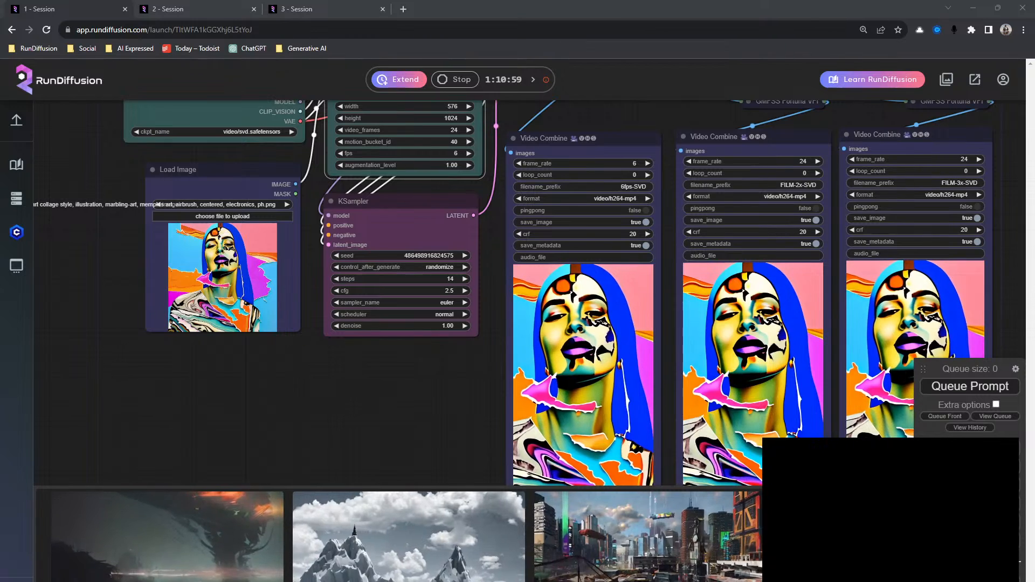
left_click_drag(245, 581, 236, 324)
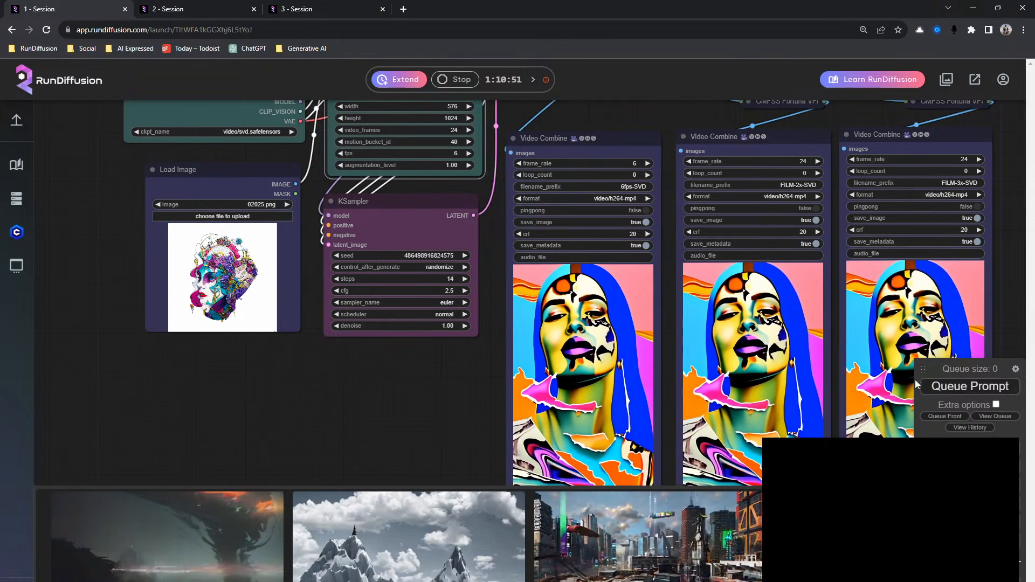
left_click(949, 387)
left_click_drag(393, 381, 248, 376)
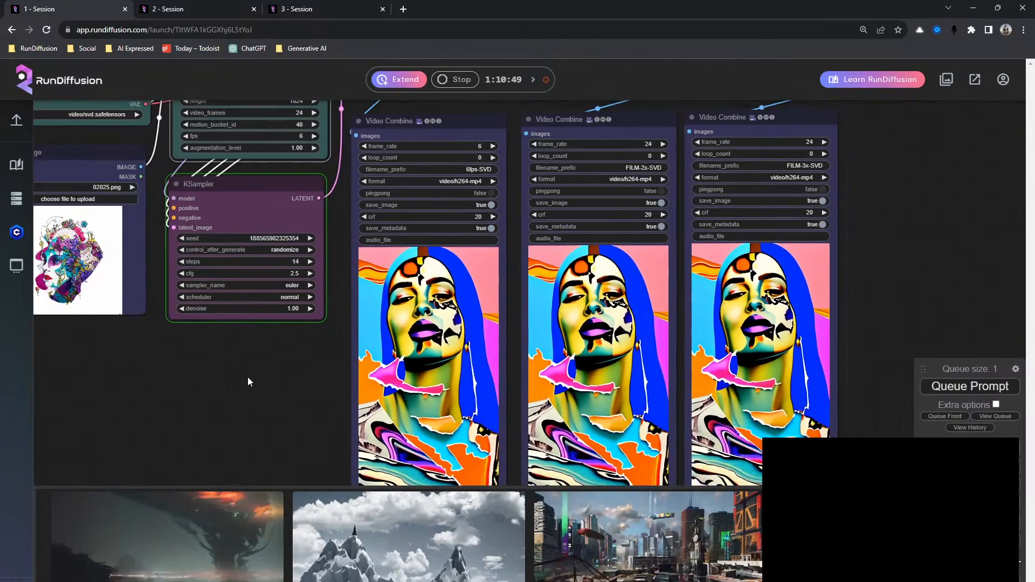
scroll(267, 391, "down", 3)
Step: Check the app restart in the second session, then examine the generated videos in the first session's Video Combine nodes
left_click(186, 7)
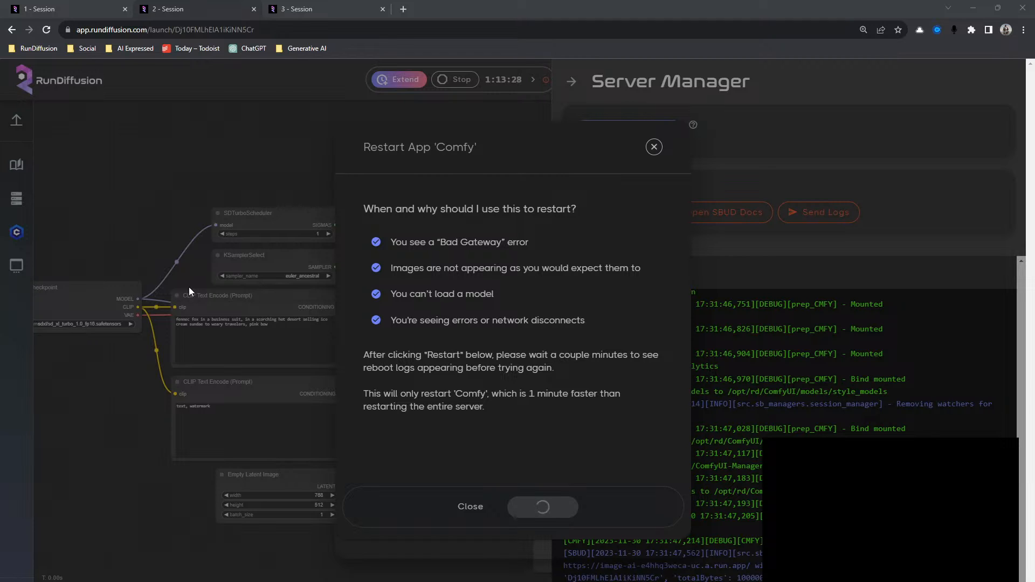
left_click(100, 9)
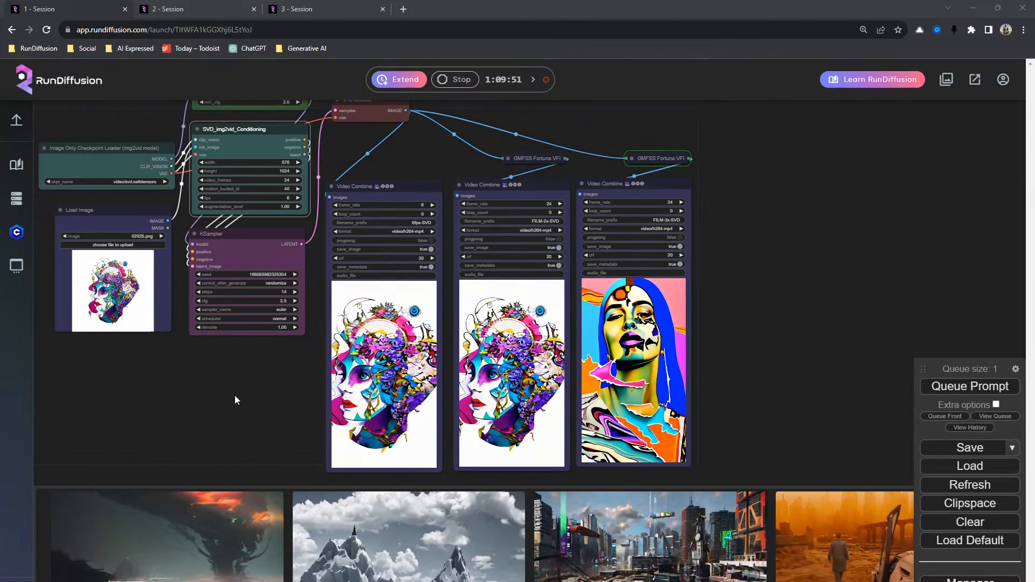
left_click_drag(236, 398, 157, 369)
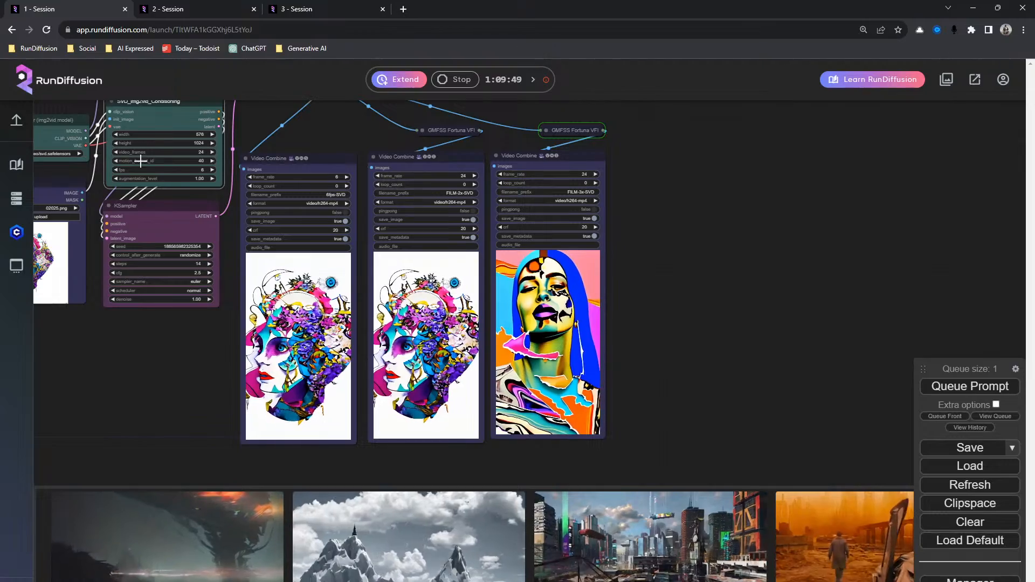
scroll(304, 281, "up", 6)
left_click_drag(195, 366, 169, 289)
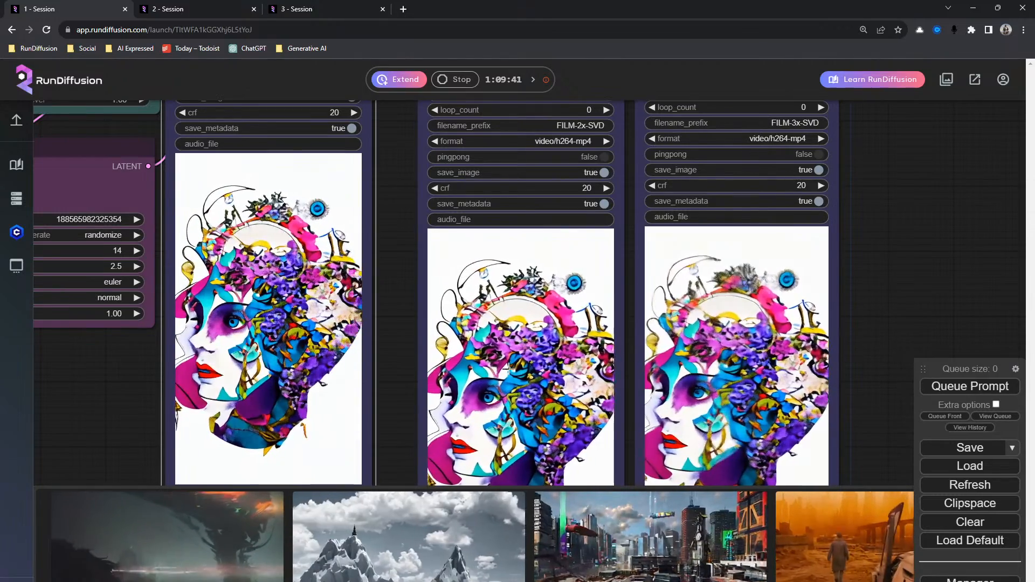
Step: Set the augmentation level of the SVD_img2vid_Conditioning node to 0.50
left_click_drag(132, 398, 316, 503)
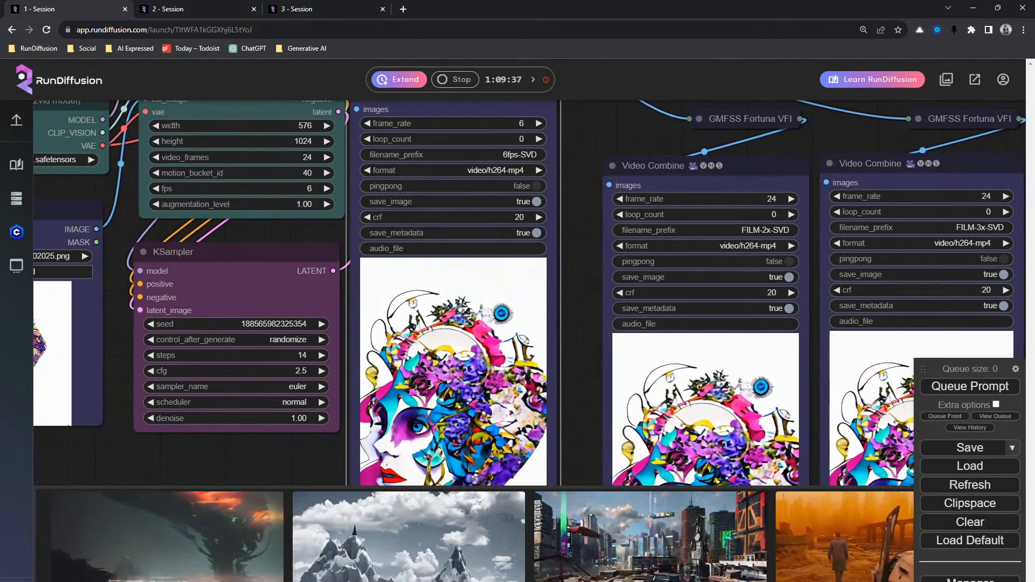
left_click(305, 203)
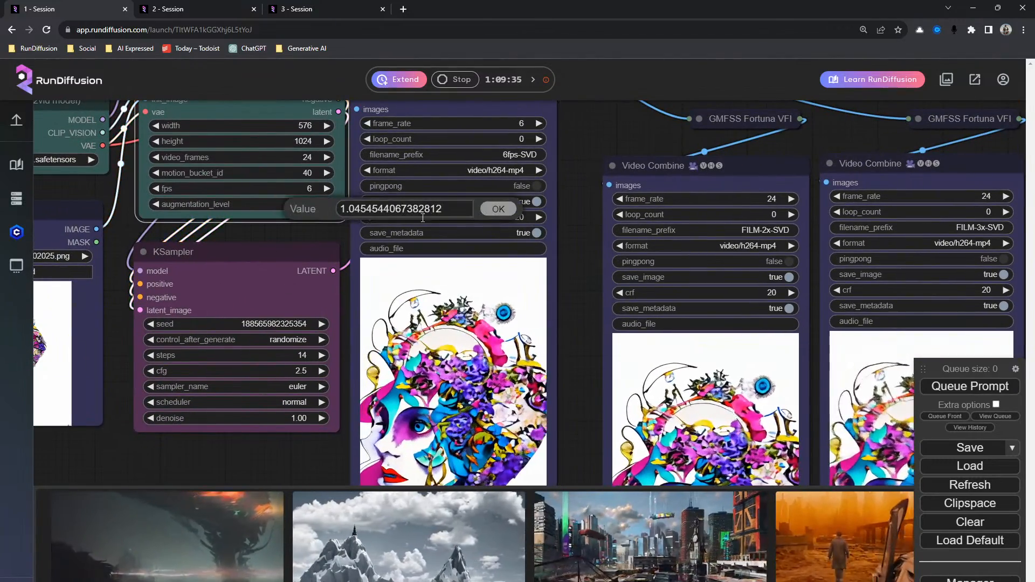
left_click_drag(442, 209, 287, 216)
type("0.")
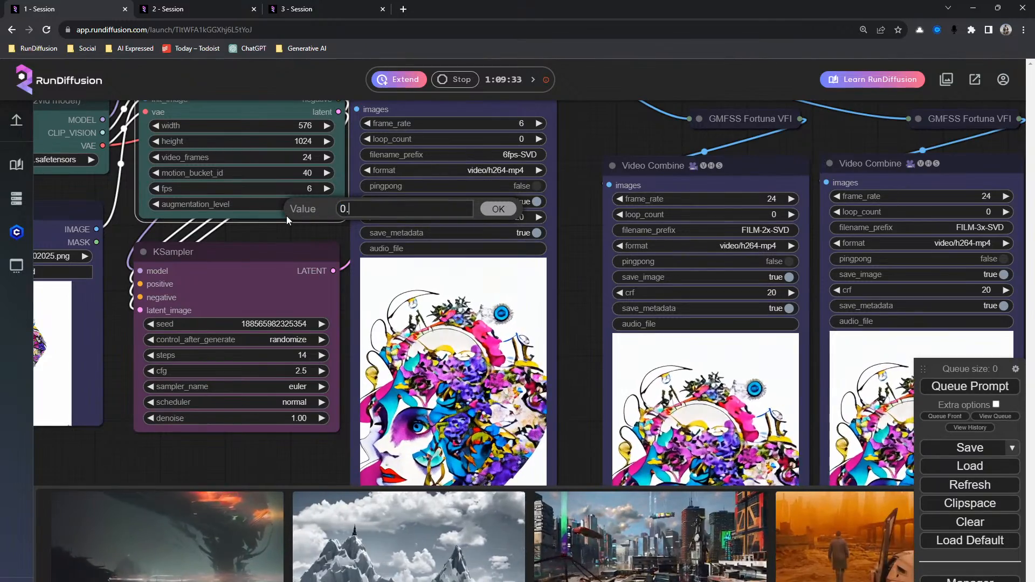
key("Return")
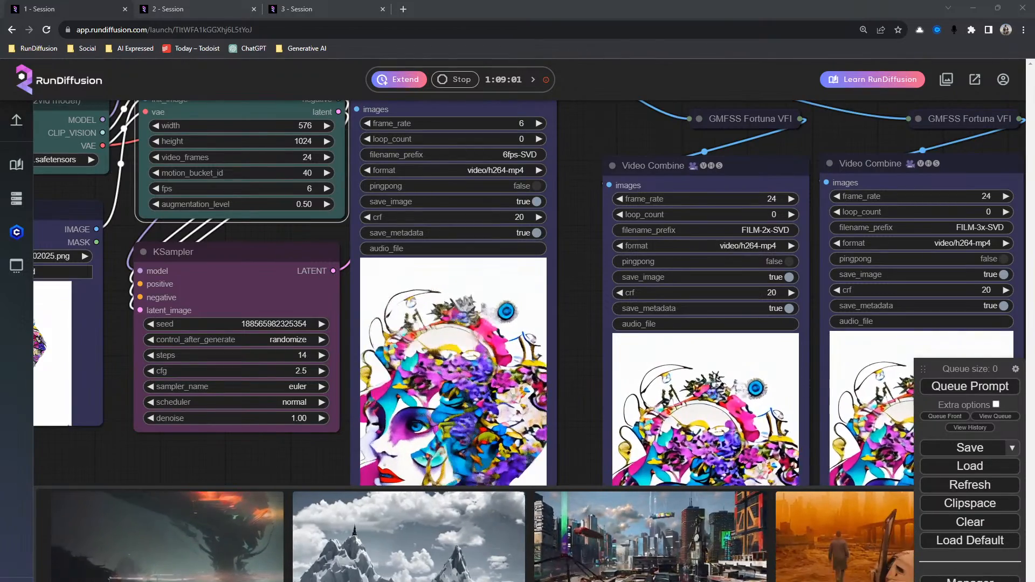
Step: Load 00026-1140278433.png into the Load Image node and queue the prompt
left_click_drag(4, 301, 54, 318)
left_click_drag(149, 467, 387, 433)
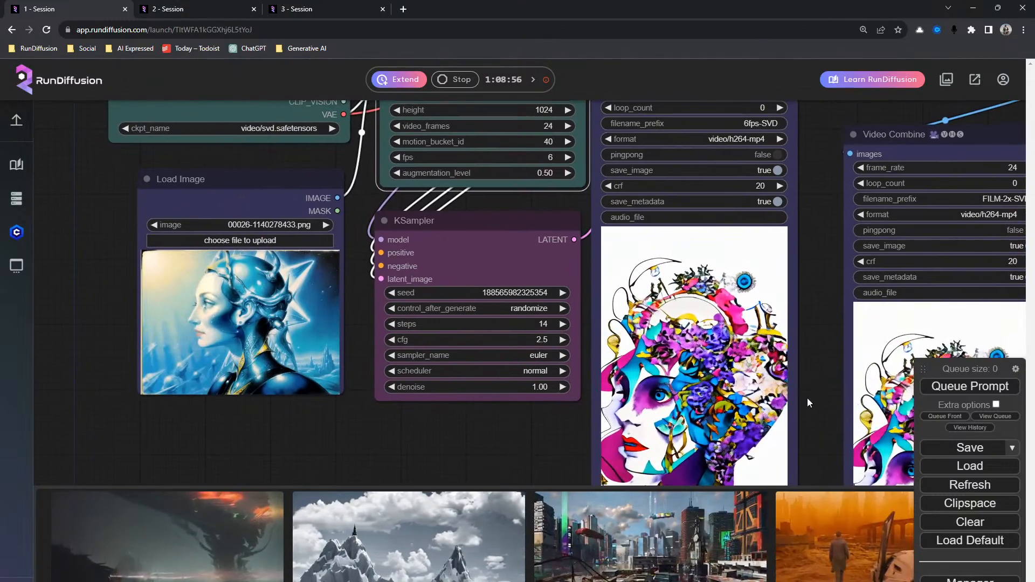
left_click(971, 386)
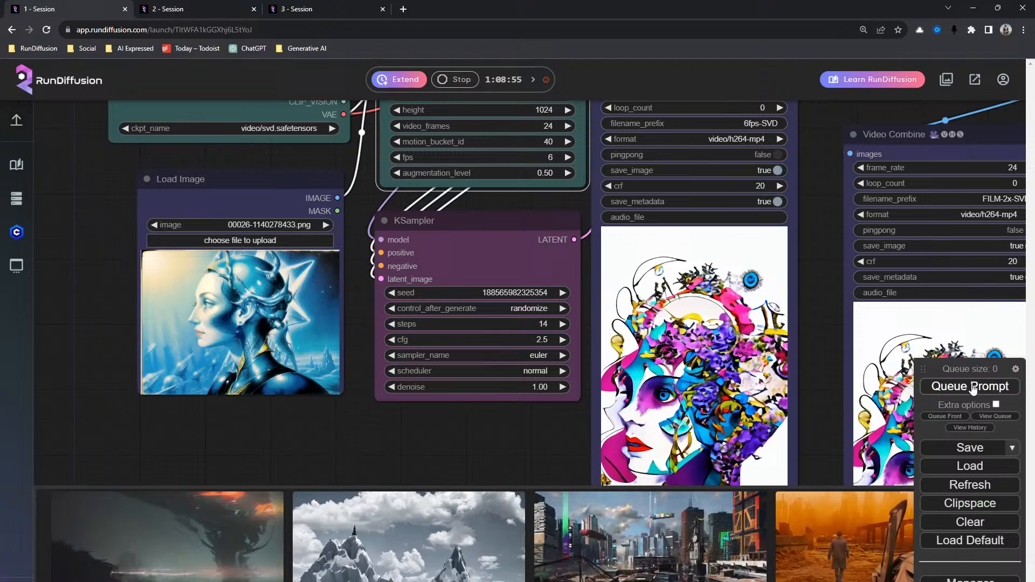
Step: In the second session, close the Server Manager and search the available nodes for "kohy", "deep", "shrink" and "hir"
left_click(176, 5)
left_click(571, 81)
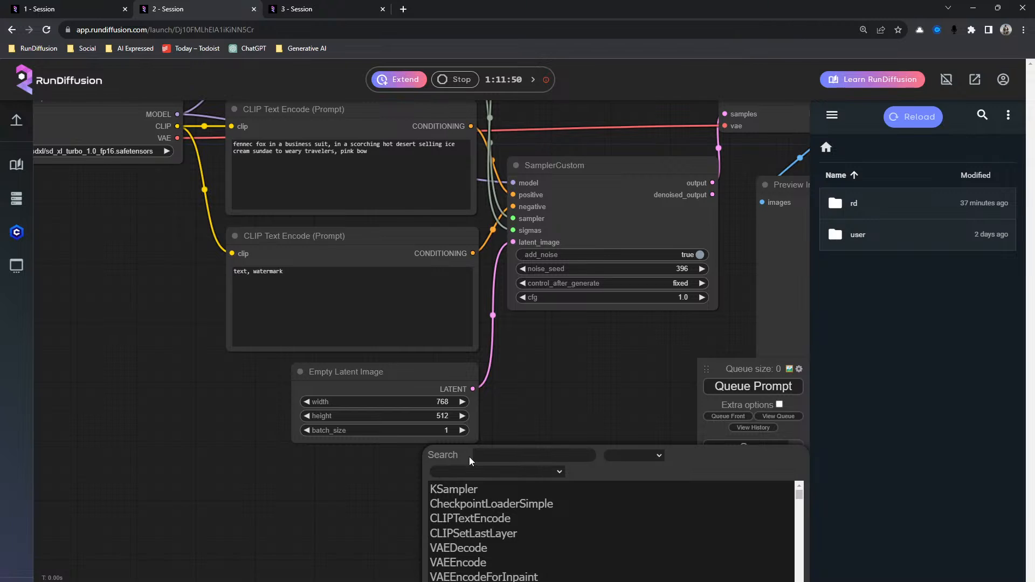
type("ko")
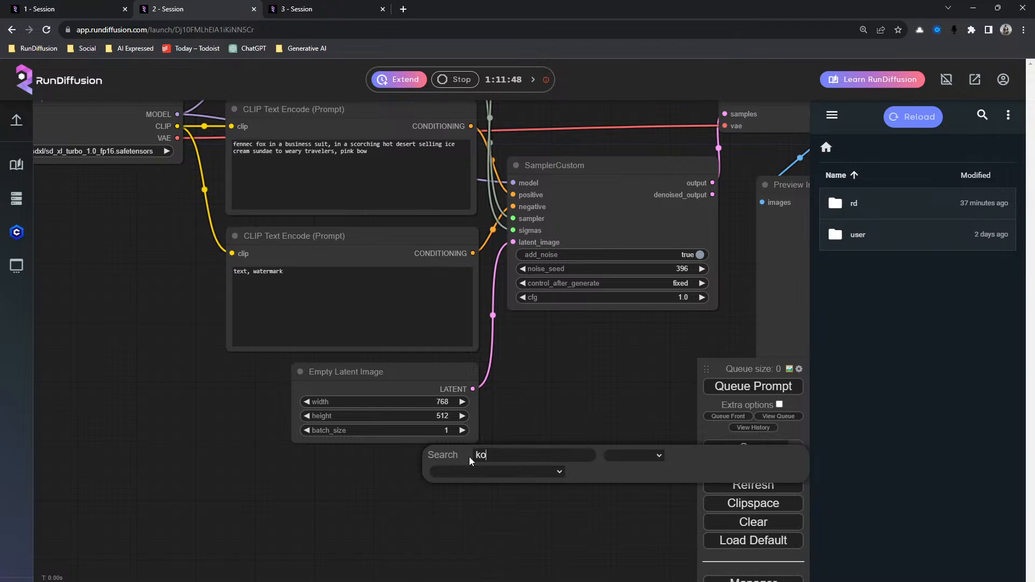
type("hy")
key("BackSpace")
key("BackSpace")
key("BackSpace")
key("BackSpace")
type("deep")
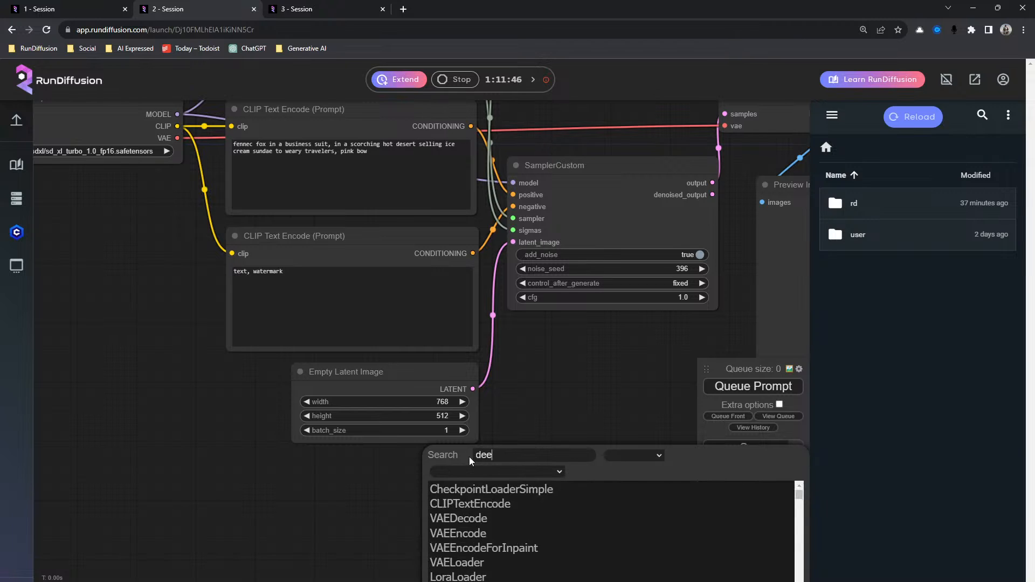
key("BackSpace")
key("BackSpace")
key("BackSpace")
key("BackSpace")
type("shri")
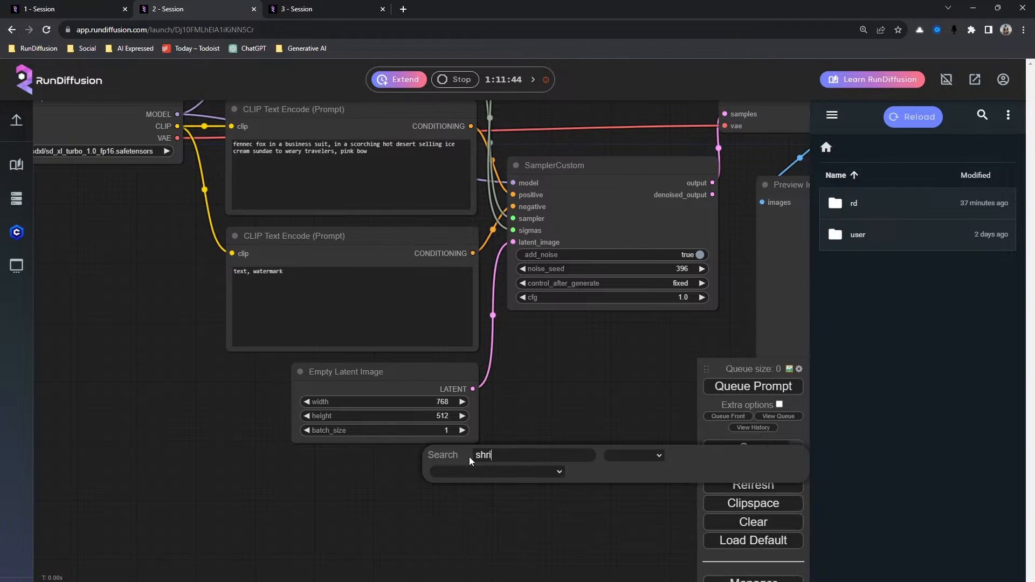
type("nk")
key("BackSpace")
key("BackSpace")
key("BackSpace")
key("BackSpace")
key("BackSpace")
key("BackSpace")
type("hir")
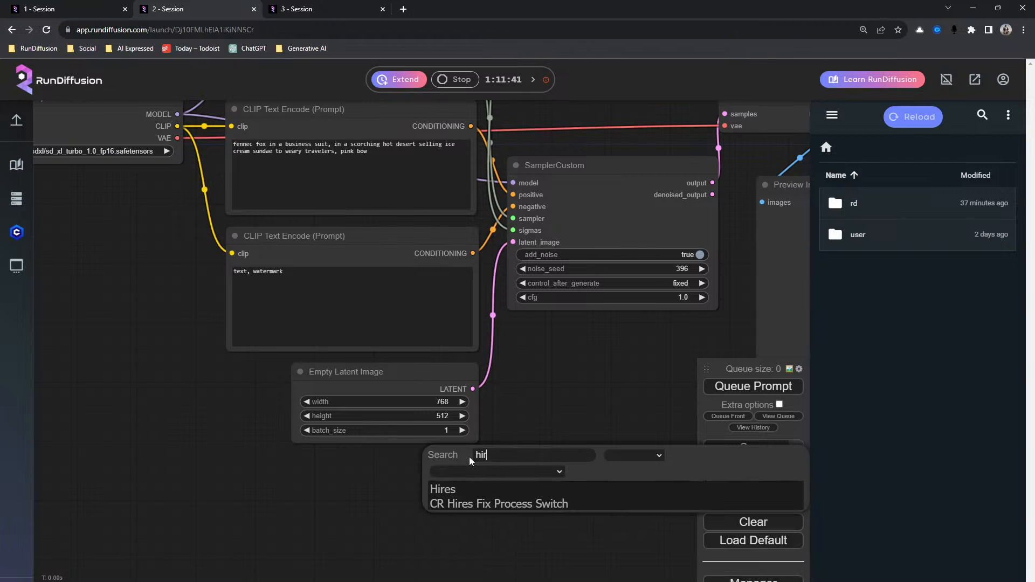
key("BackSpace")
key("BackSpace")
key("BackSpace")
key("BackSpace")
key("BackSpace")
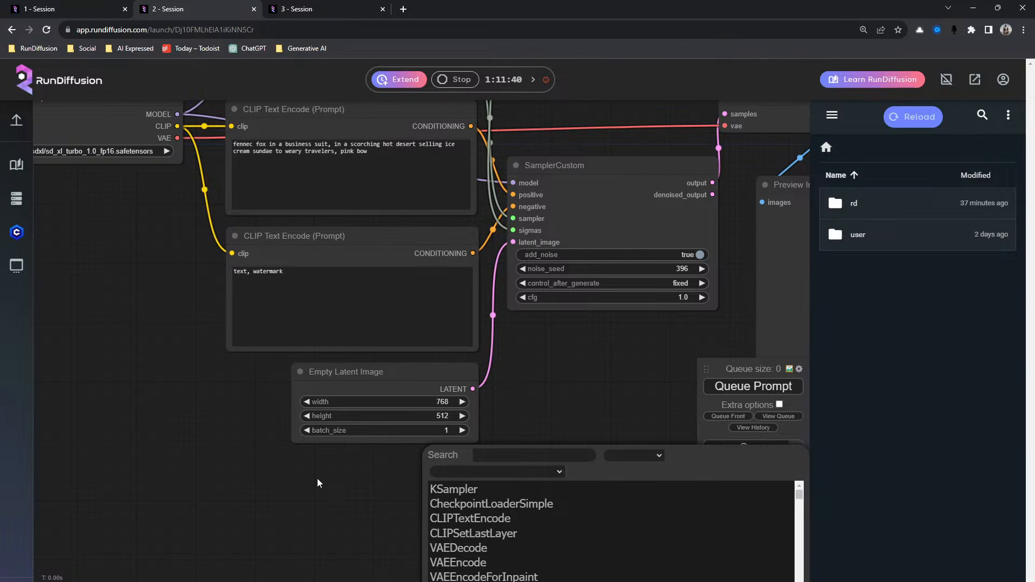
Step: Open the ComfyUI Nodes Info page, search it for "deep" and copy the node name GradientPatchModelAddDownscale
left_click_drag(158, 355, 163, 540)
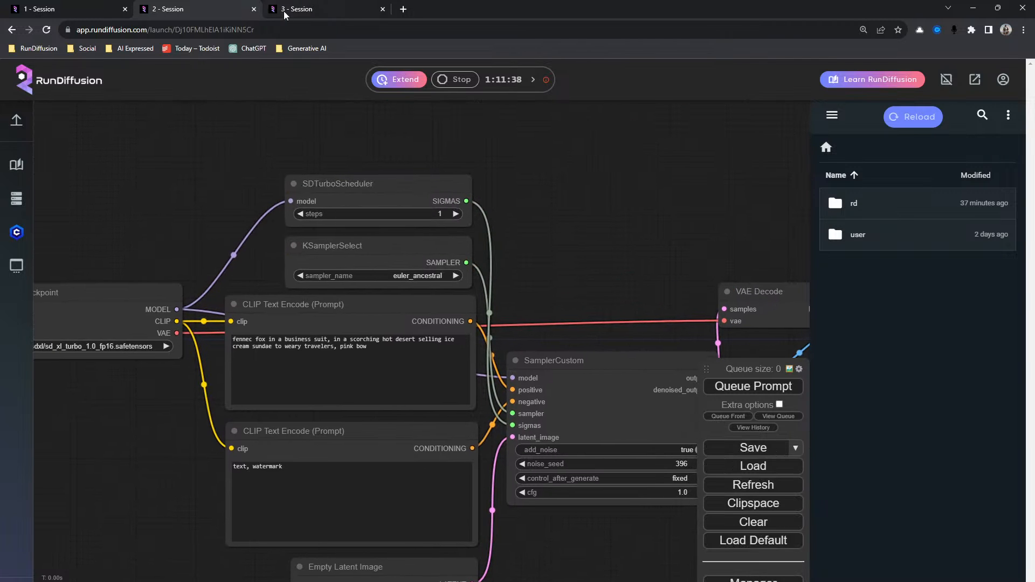
left_click(734, 579)
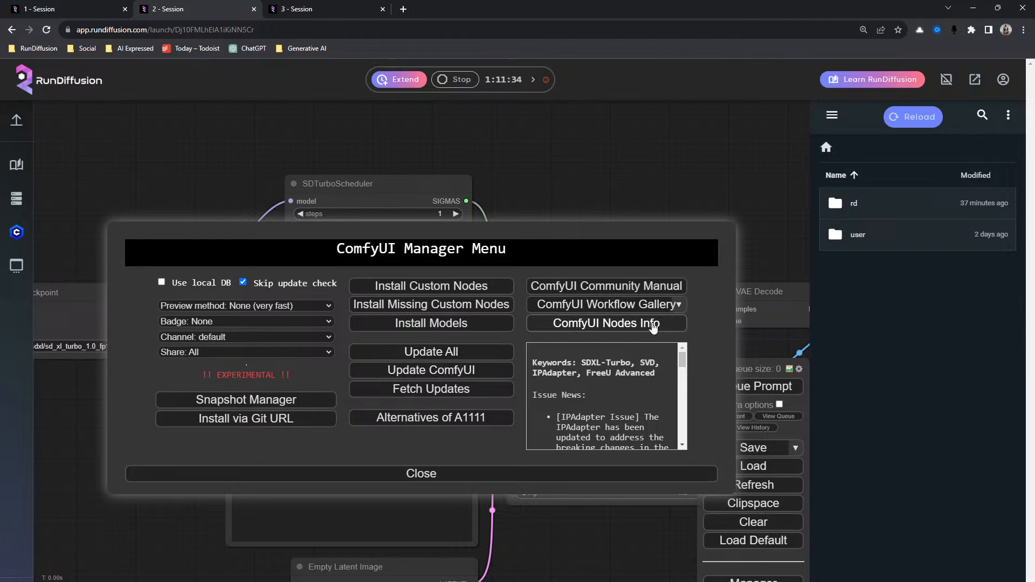
left_click(605, 325)
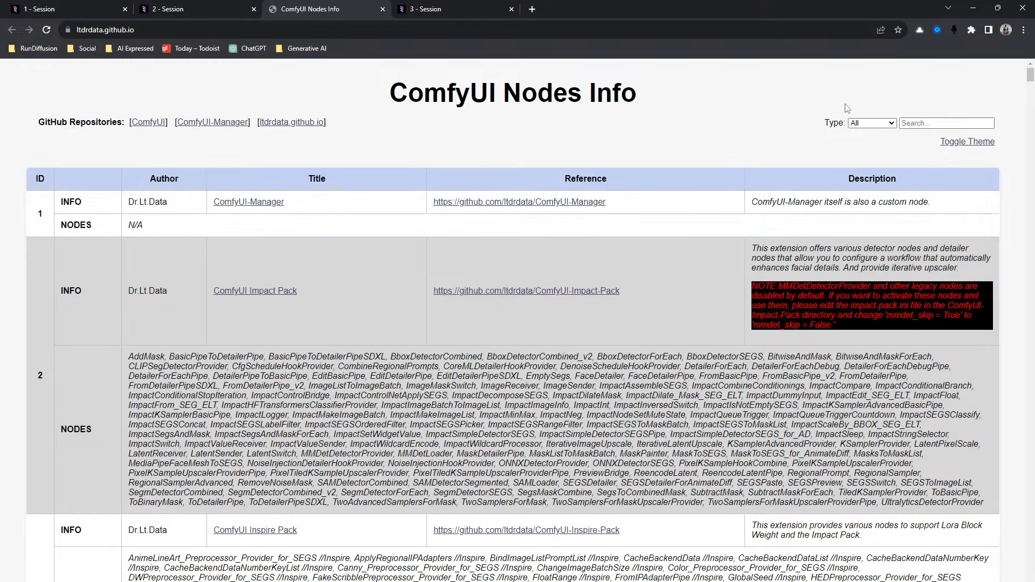
type("deep")
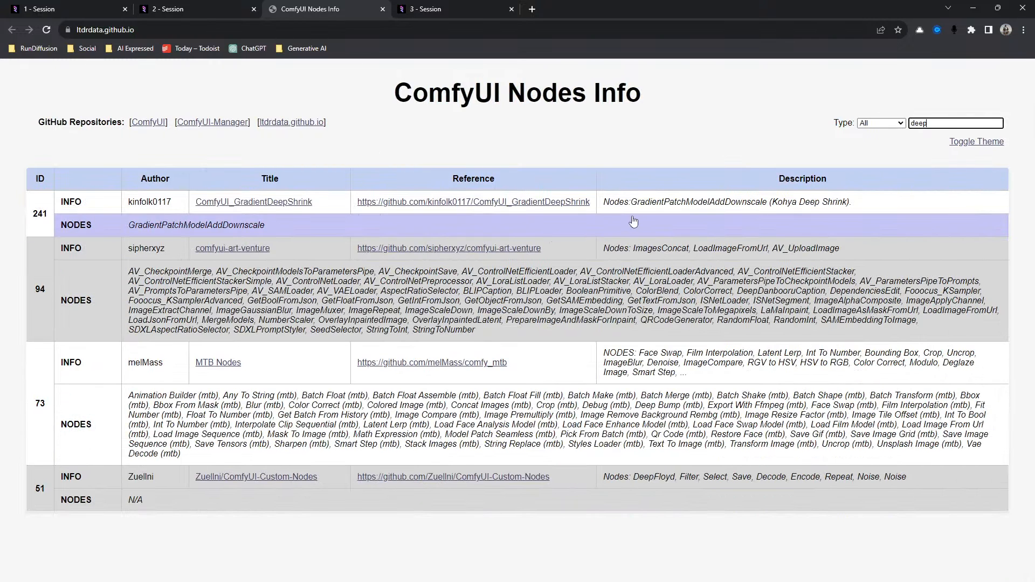
left_click_drag(648, 209, 775, 206)
key("ctrl+c")
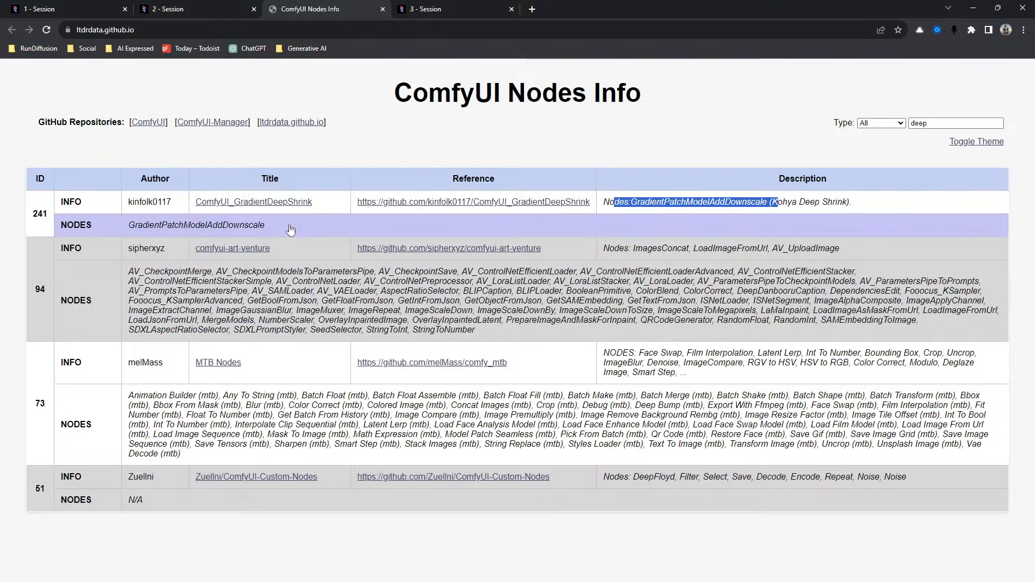
left_click_drag(264, 226, 133, 223)
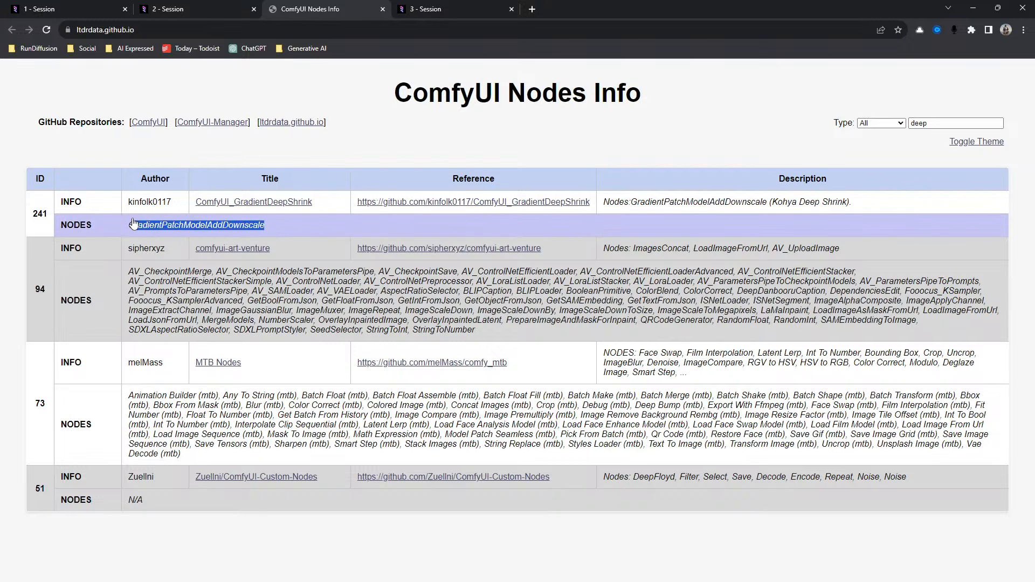
Step: Return to the second session and add a GradientPatchModelAddDownscale node by searching for the copied name
left_click(164, 11)
left_click(476, 477)
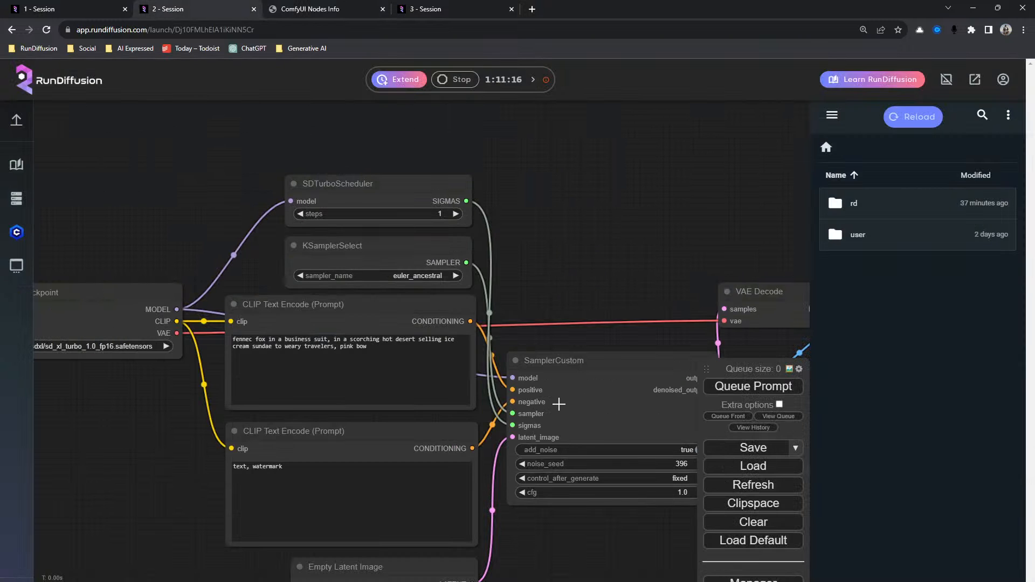
double_click(570, 569)
key("ctrl+v")
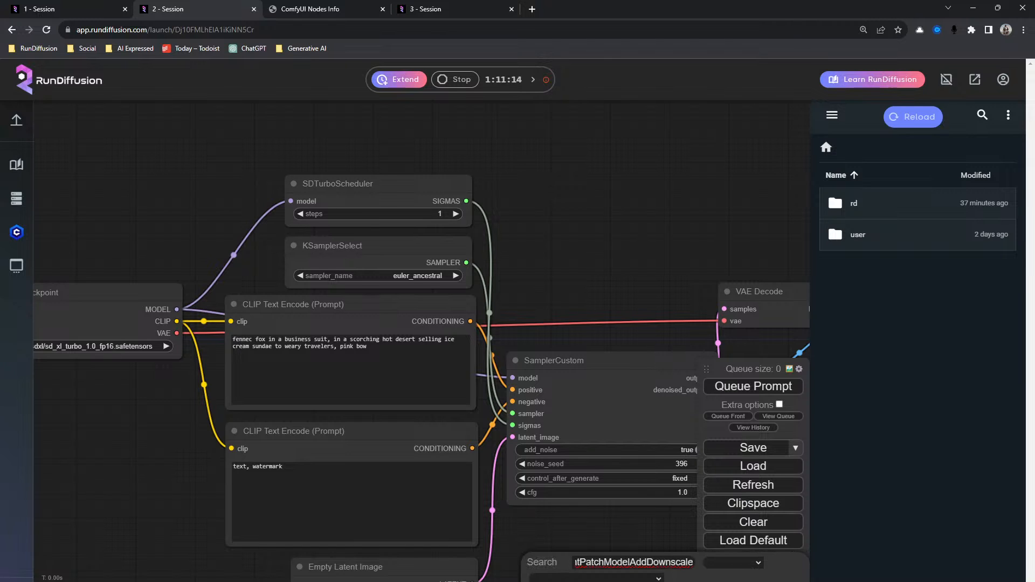
key("Return")
Step: Place the Kohya Deep Shrink node below SamplerCustom and wire it between the checkpoint's model output and SamplerCustom's model input
left_click_drag(549, 556, 421, 374)
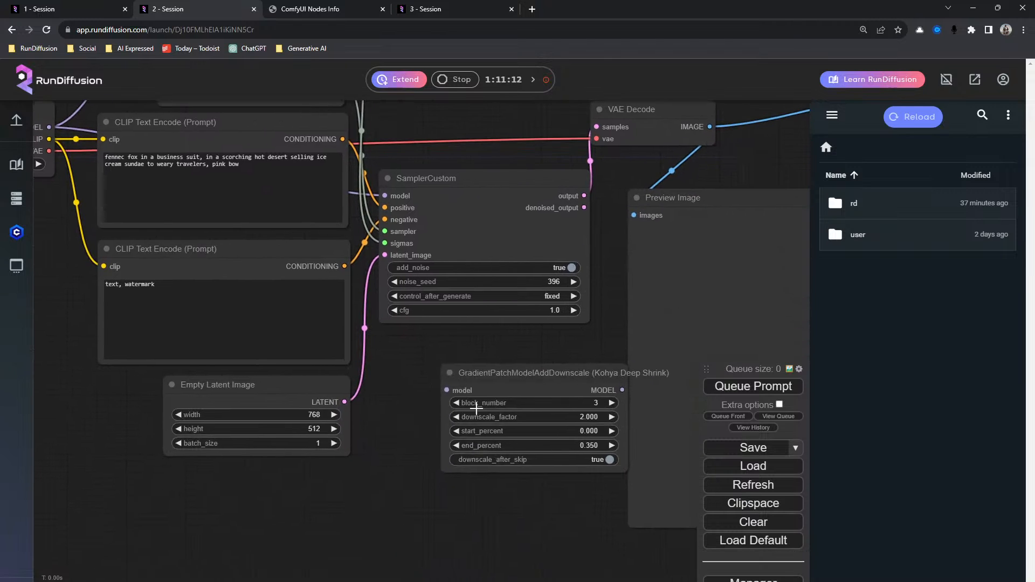
left_click_drag(573, 380, 513, 387)
left_click_drag(444, 356, 476, 425)
left_click_drag(435, 257, 527, 462)
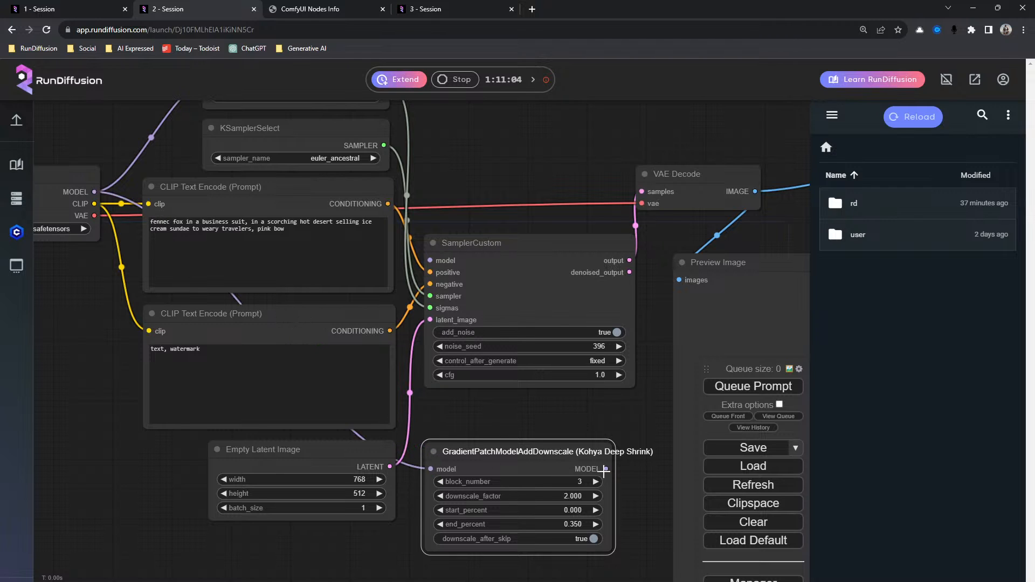
left_click_drag(604, 471, 430, 260)
left_click_drag(543, 449, 551, 429)
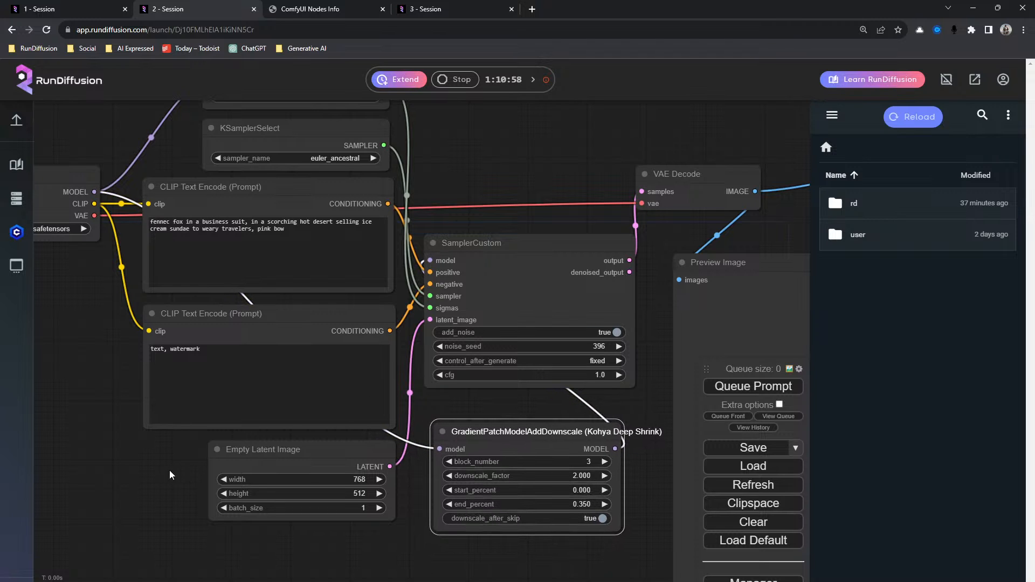
Step: Set the Empty Latent Image node's width to 1024 and its height to 748
left_click_drag(169, 470, 147, 412)
left_click(337, 421)
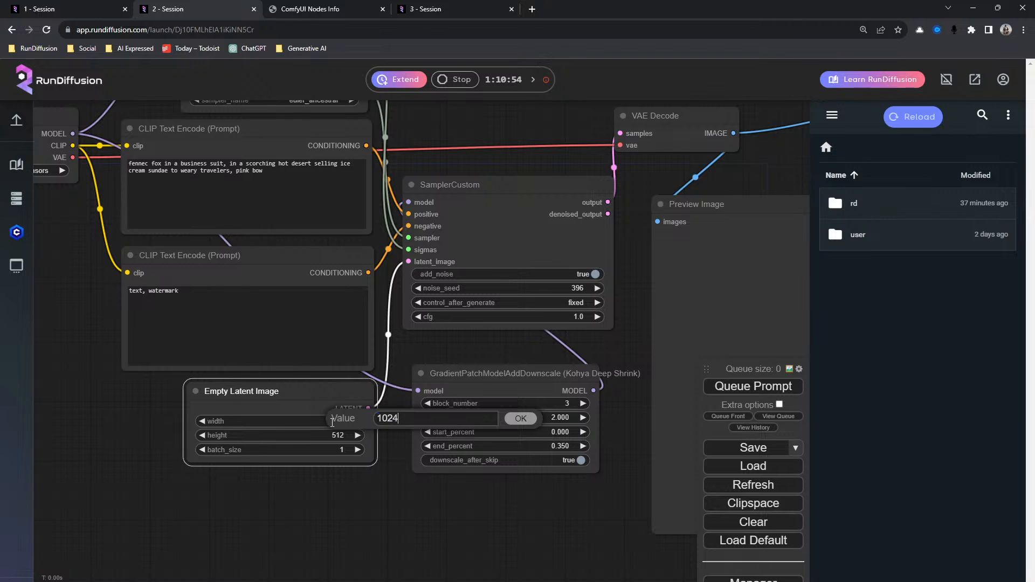
type("1024")
key("Return")
left_click(349, 436)
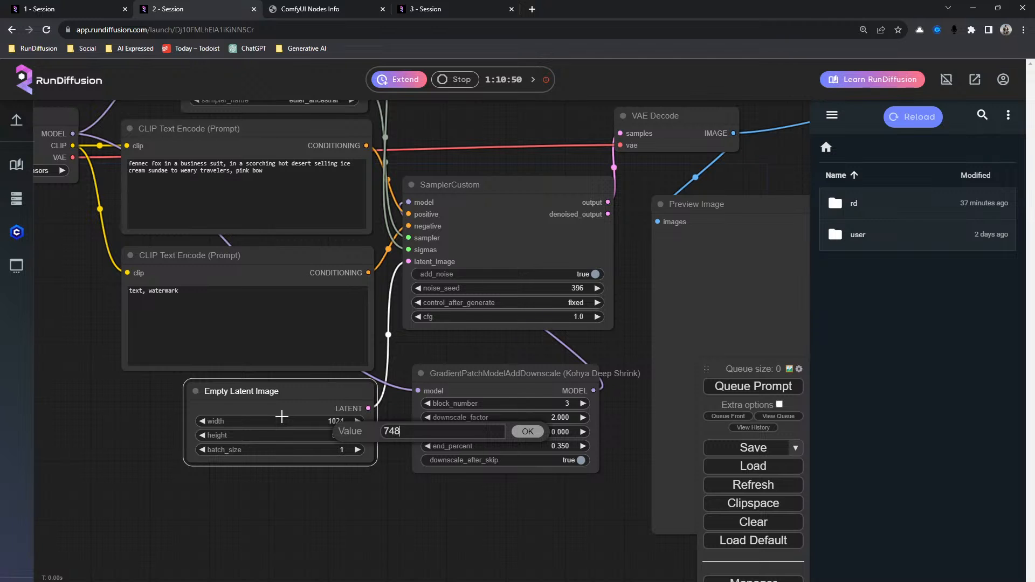
type("748")
key("Return")
scroll(343, 484, "down", 4)
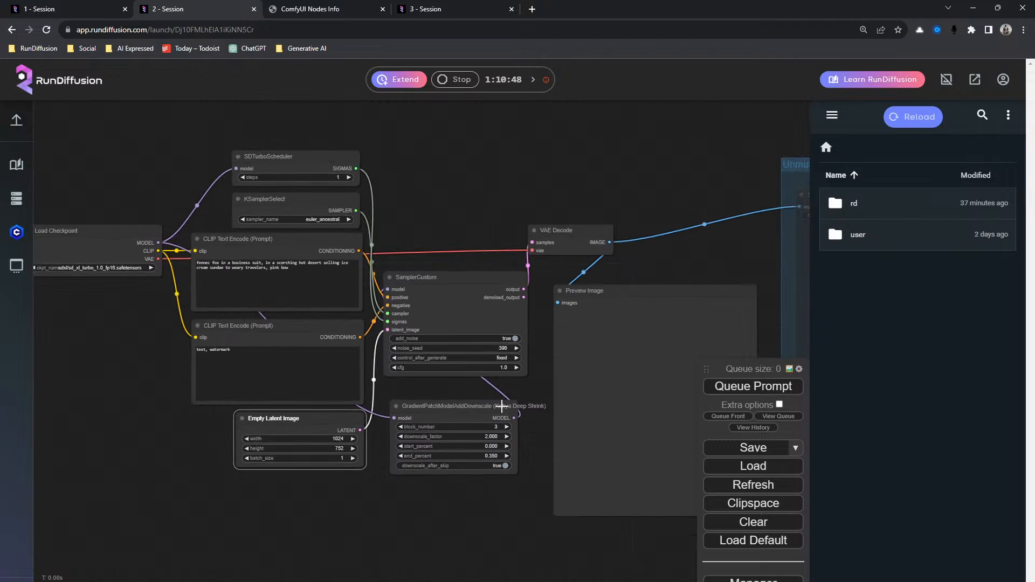
left_click_drag(202, 411, 76, 337)
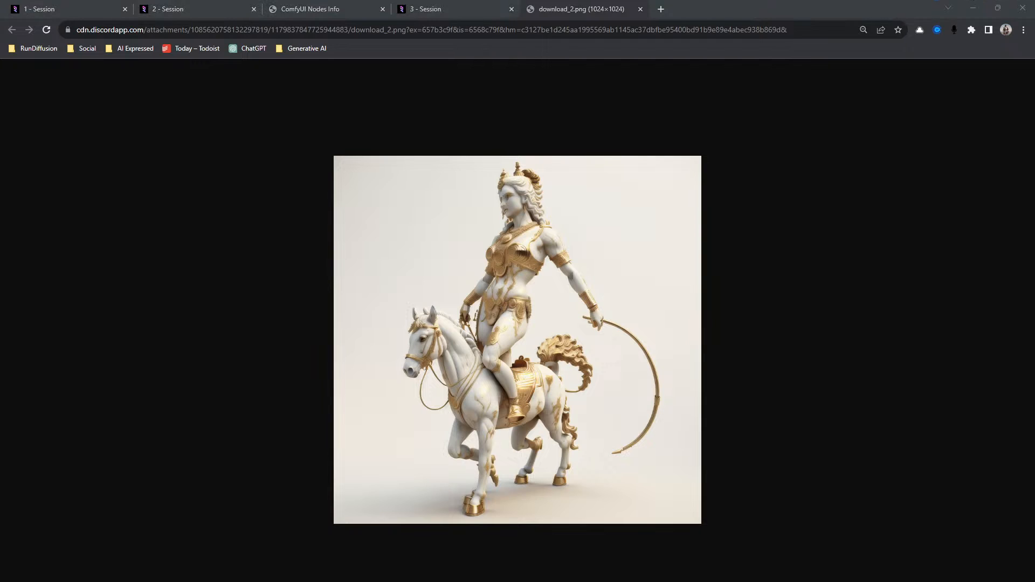
Step: Copy the horse-and-rider statue image from the download_2.png page and return to the second session
right_click(421, 341)
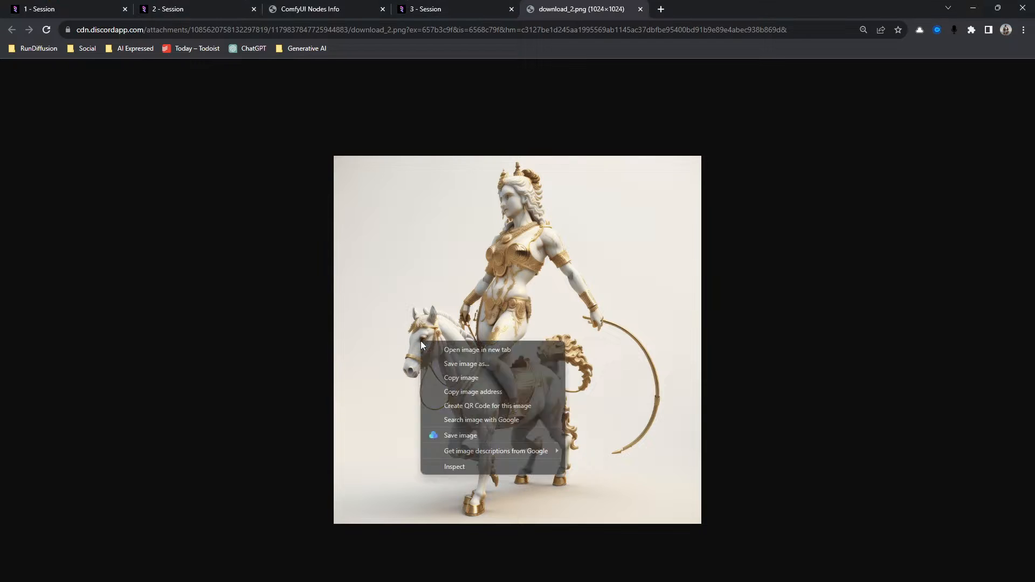
left_click(448, 378)
left_click(224, 17)
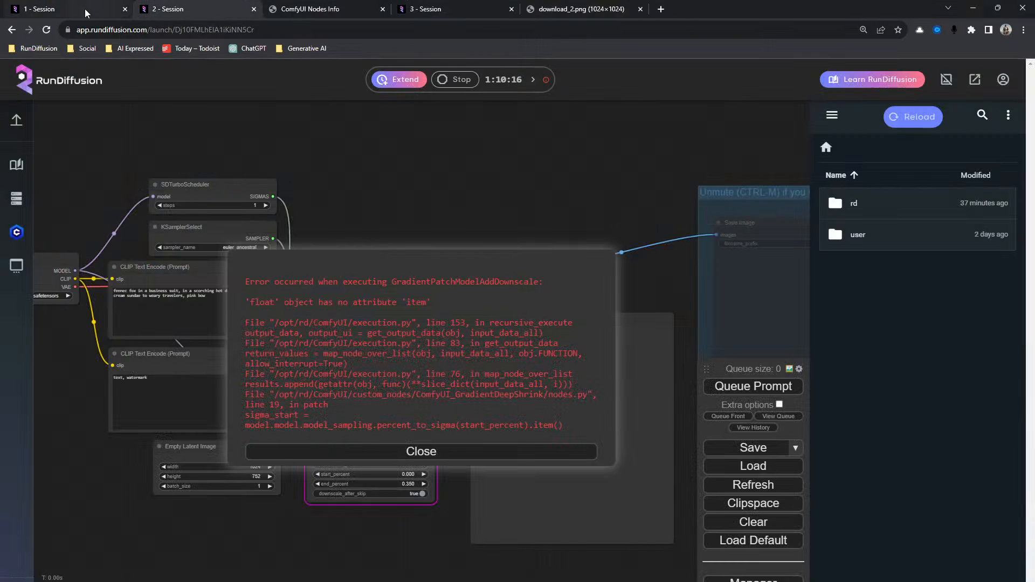
Step: Dismiss the execution error dialogs and check the settings of the Kohya Deep Shrink node
left_click(393, 452)
scroll(360, 540, "up", 10)
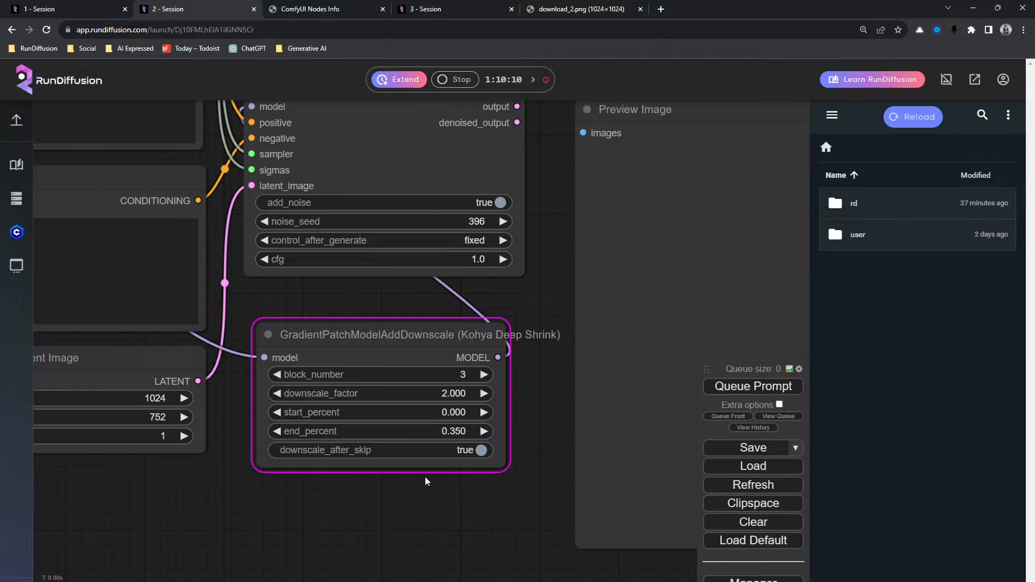
scroll(411, 488, "down", 4)
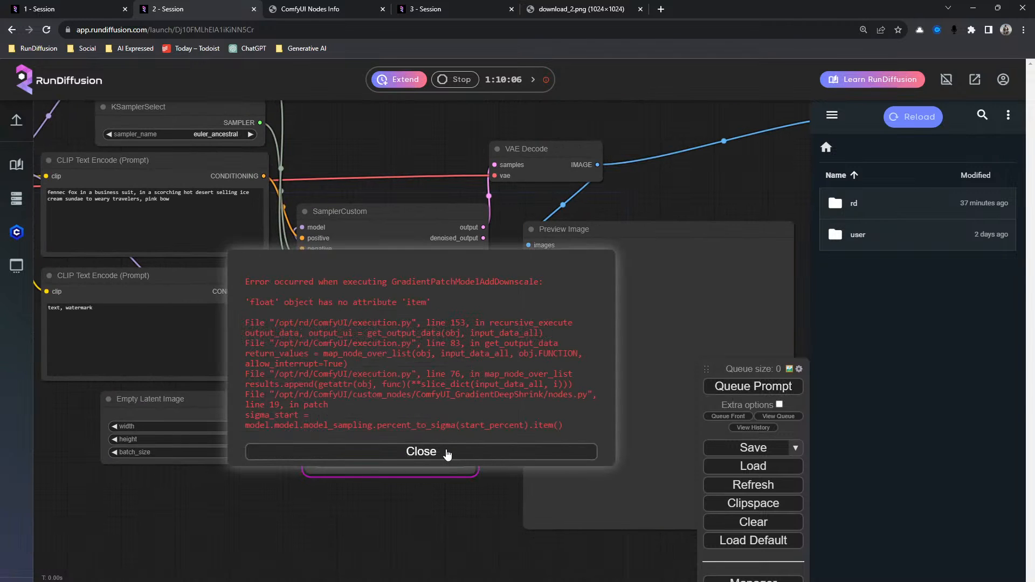
left_click(447, 453)
Step: In the first session, set the SVD_img2vid_Conditioning node's height to 576 and its width to 1024
left_click(59, 9)
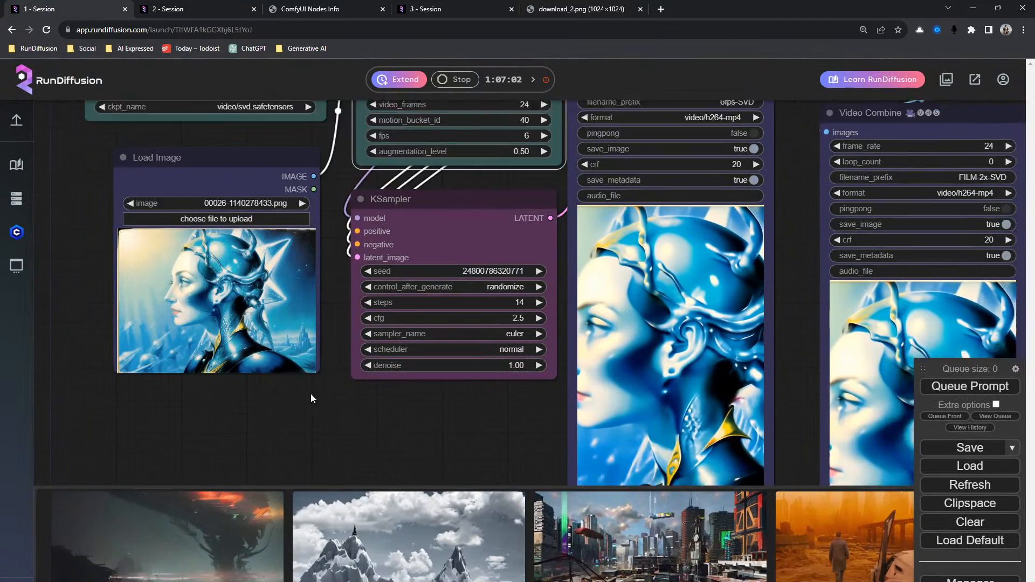
left_click_drag(461, 431, 273, 426)
scroll(293, 326, "down", 3)
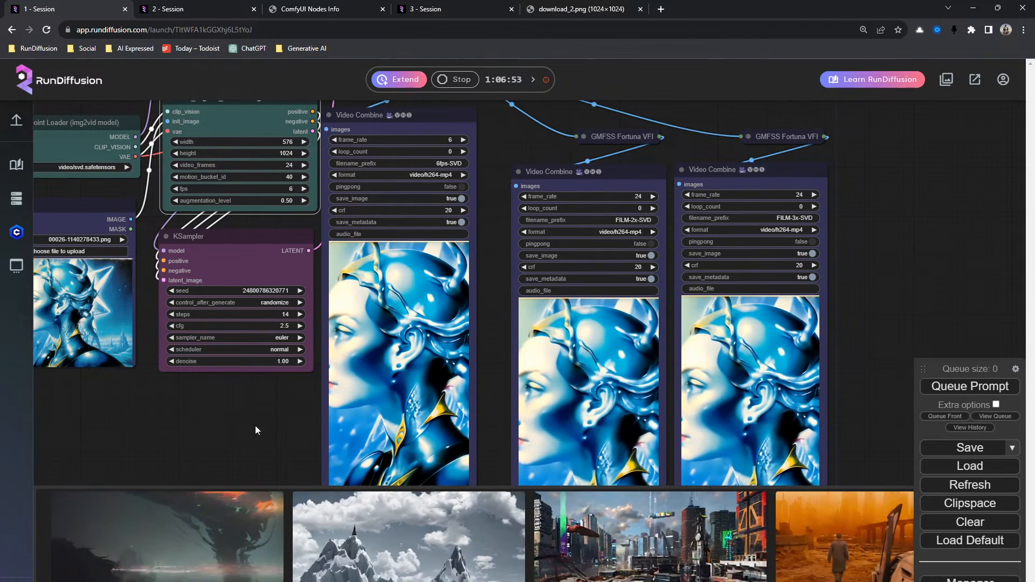
left_click_drag(255, 426, 251, 500)
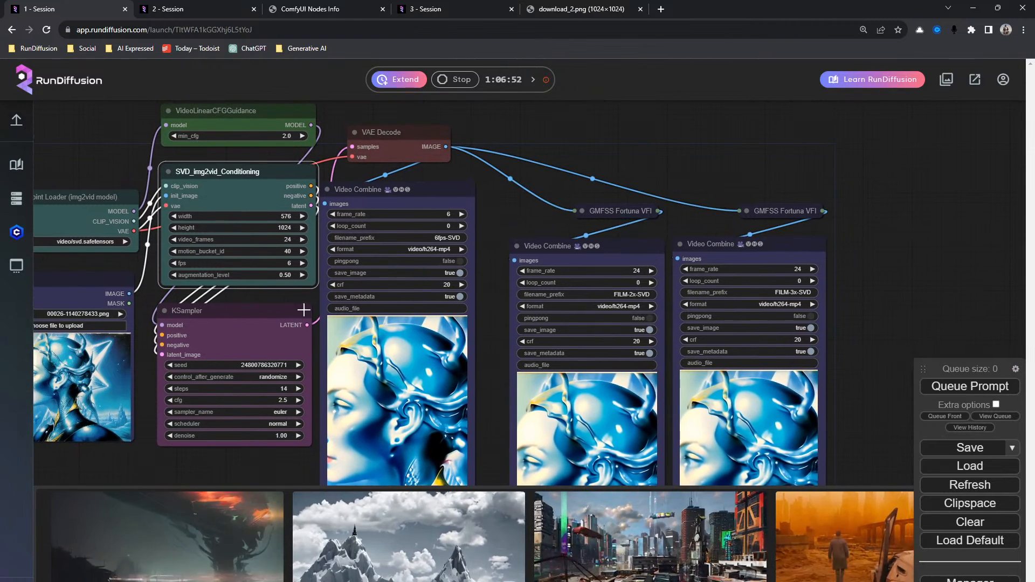
left_click(286, 228)
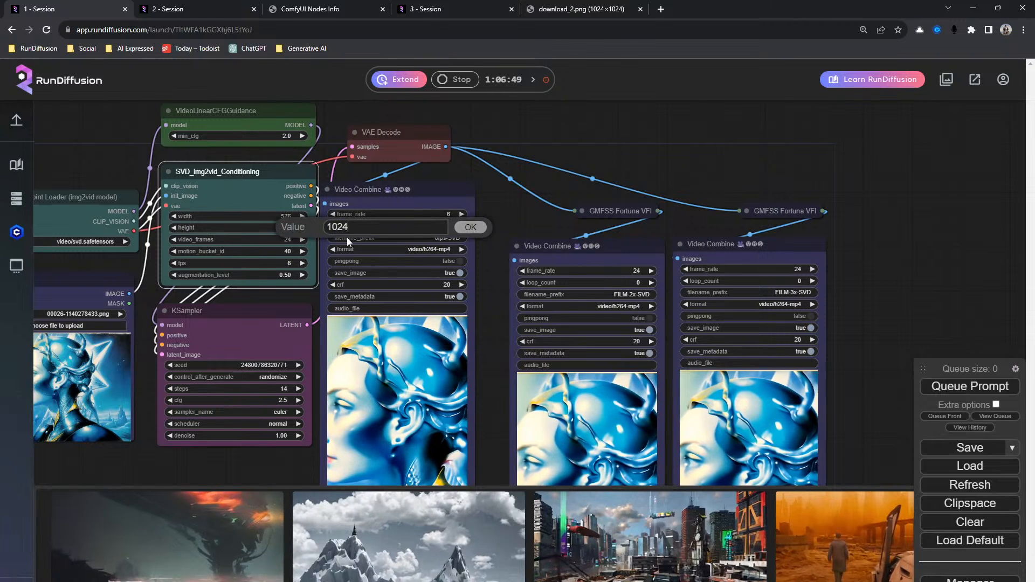
type("10")
key("BackSpace")
key("BackSpace")
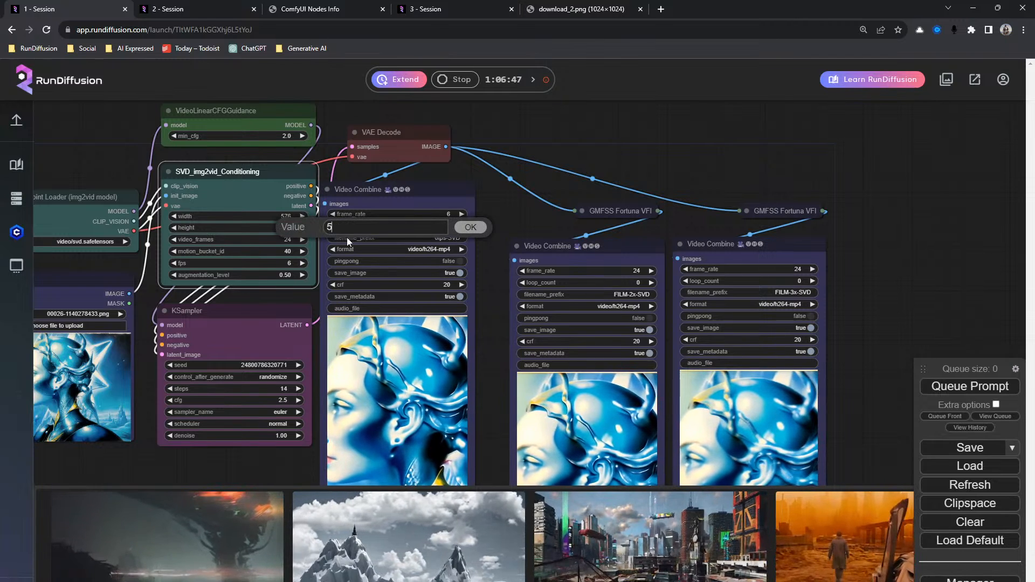
type("576")
key("Return")
left_click(286, 216)
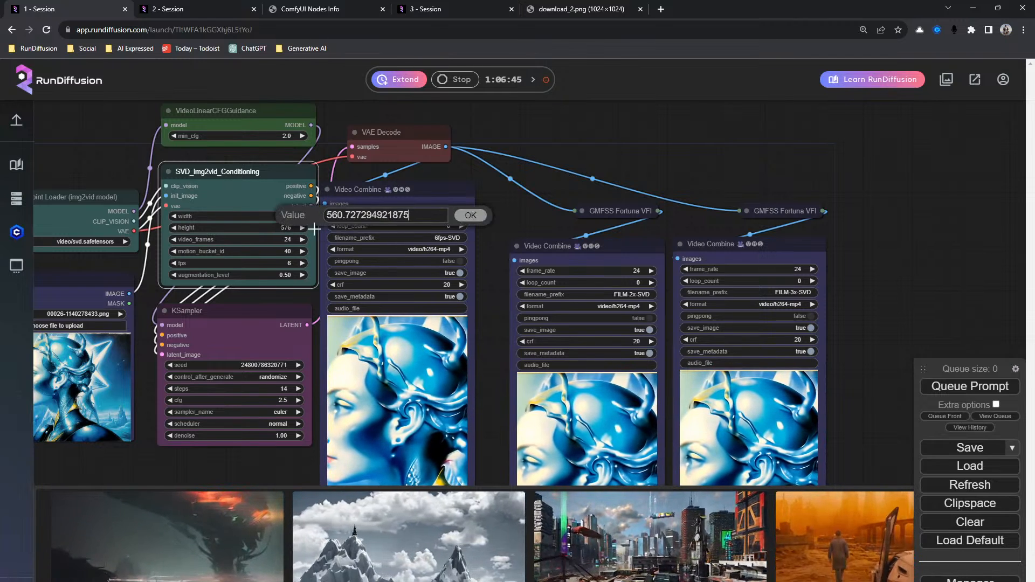
type("1024")
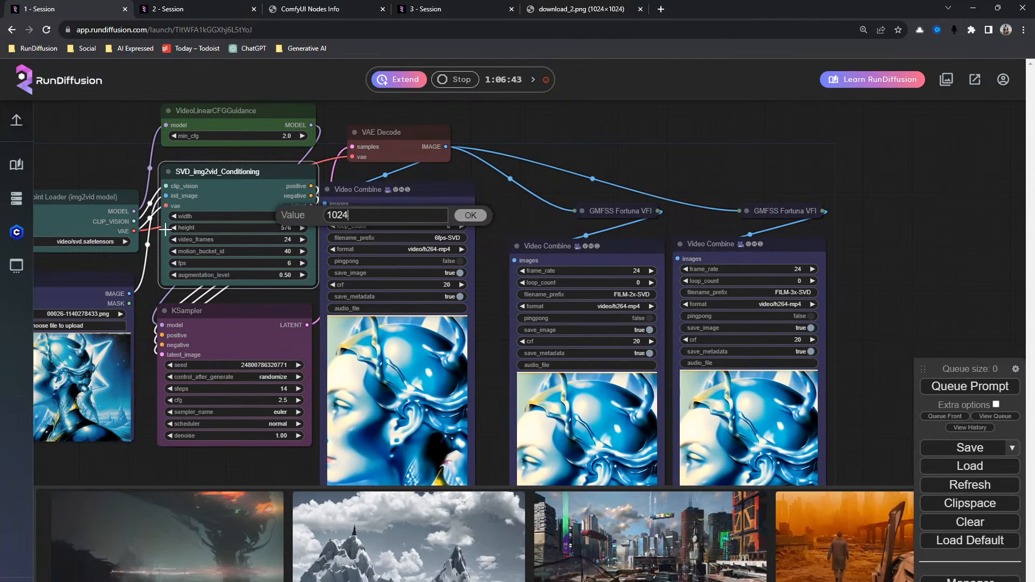
key("Return")
Step: Set the motion_bucket_id of the SVD_img2vid_Conditioning node to 68
left_click(288, 252)
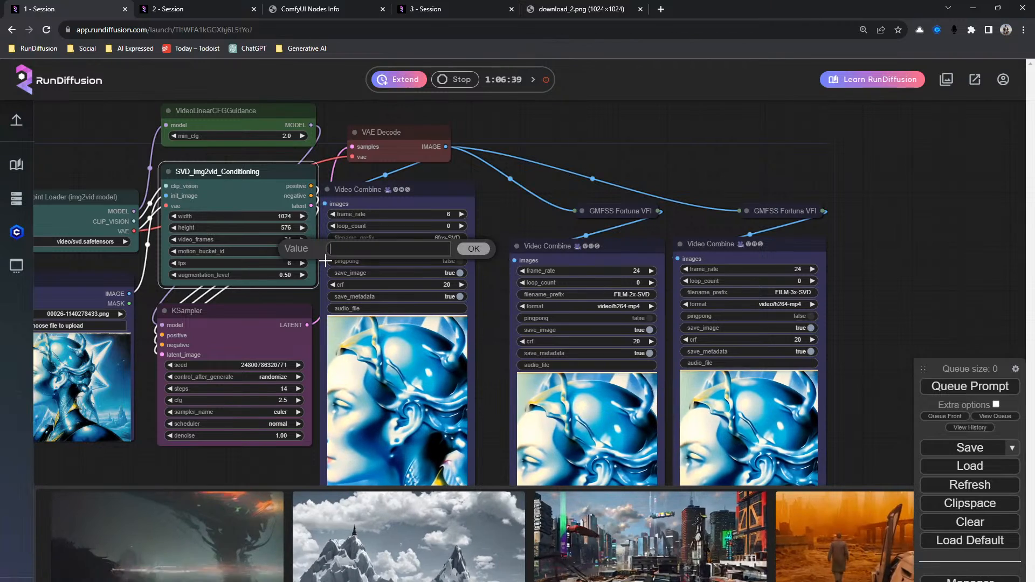
type("68")
key("Return")
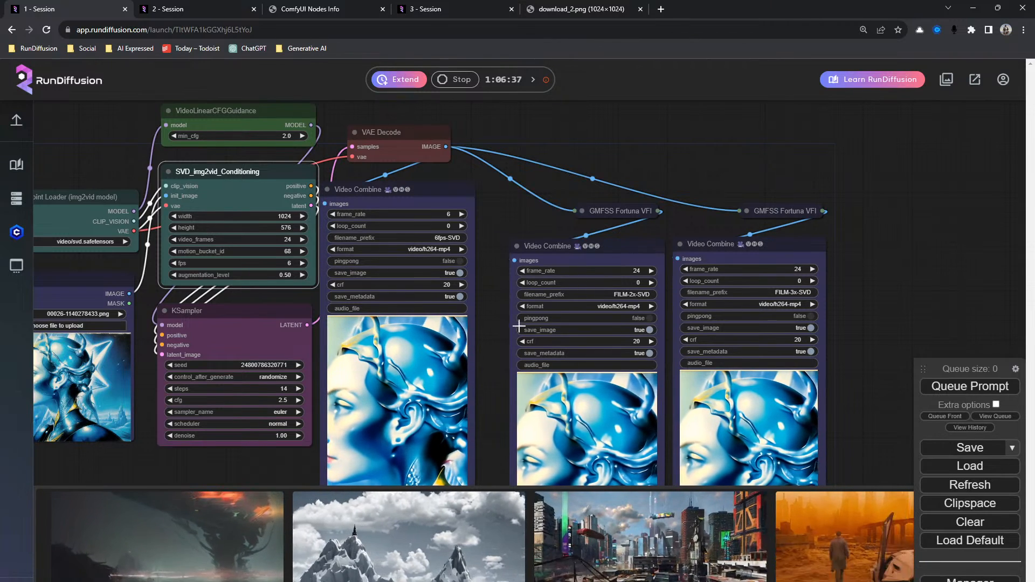
Step: In the second session, delete the GradientPatchModelAddDownscale (Kohya Deep Shrink) node and queue the prompt to generate a new fennec fox image
left_click(246, 9)
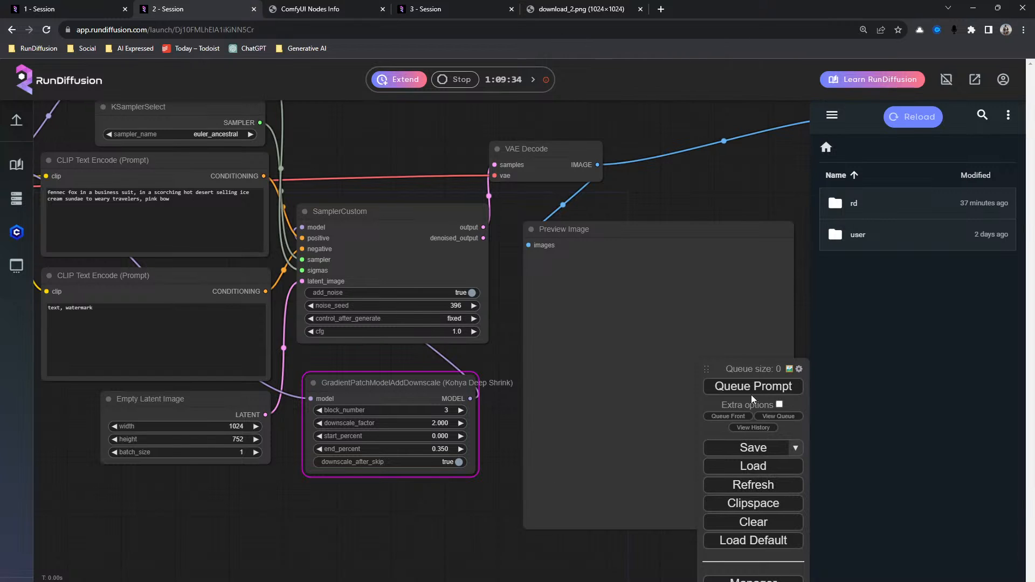
key("Delete")
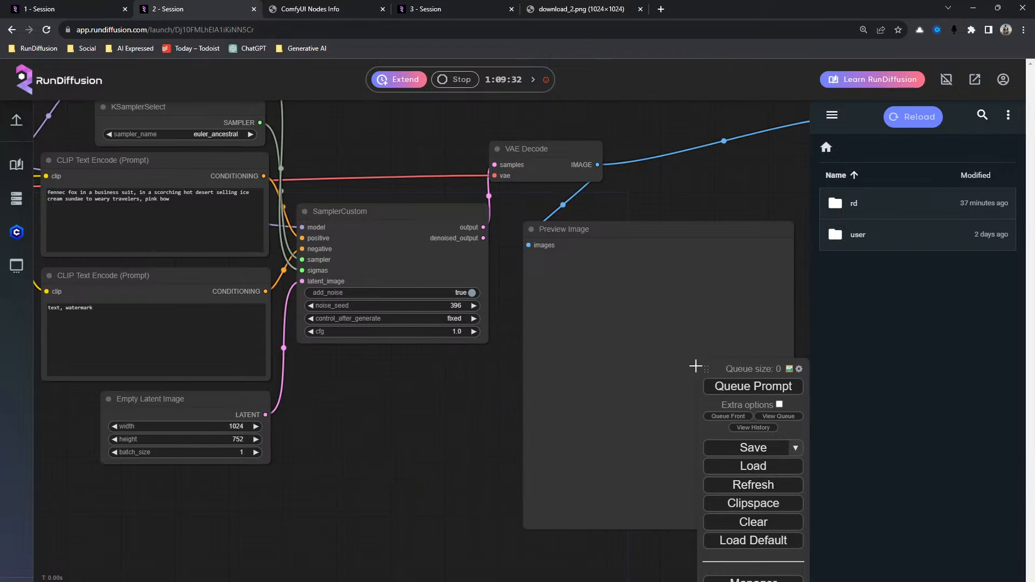
left_click(738, 398)
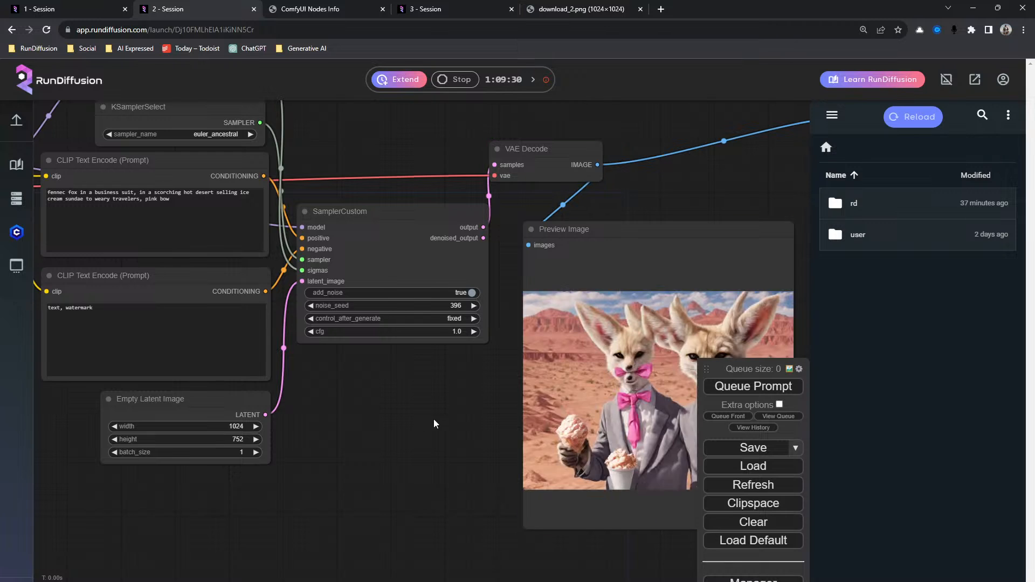
left_click_drag(433, 419, 220, 348)
scroll(470, 347, "up", 6)
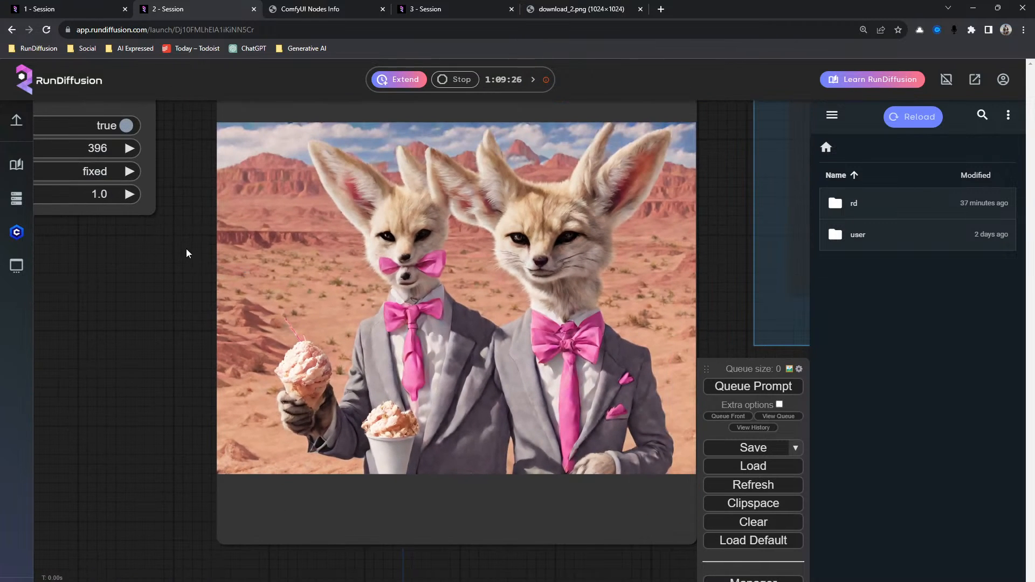
Step: Change both the width and the height of the Empty Latent Image node to 512
left_click_drag(186, 248, 396, 319)
left_click_drag(121, 322, 400, 471)
scroll(279, 378, "down", 9)
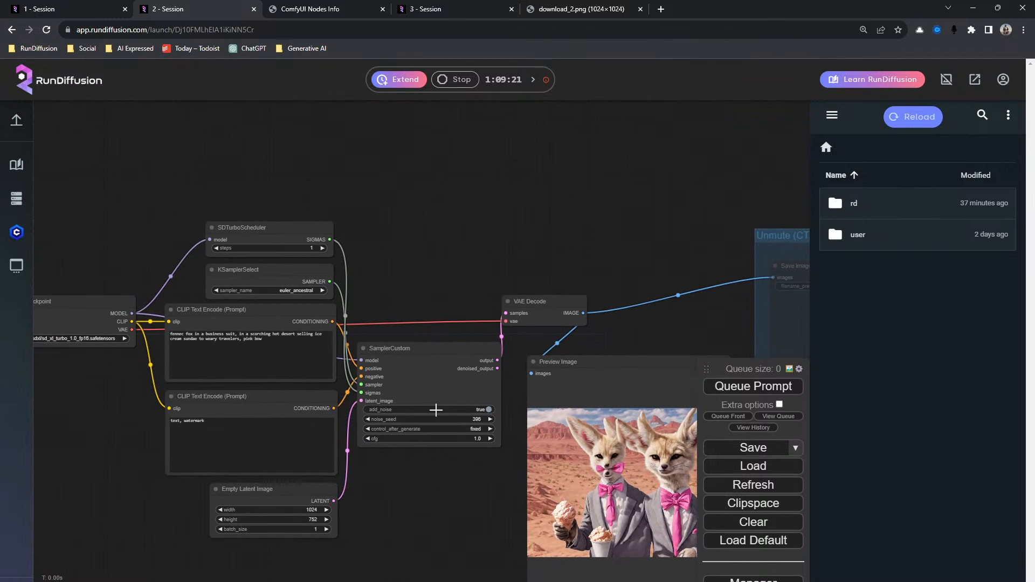
left_click(315, 508)
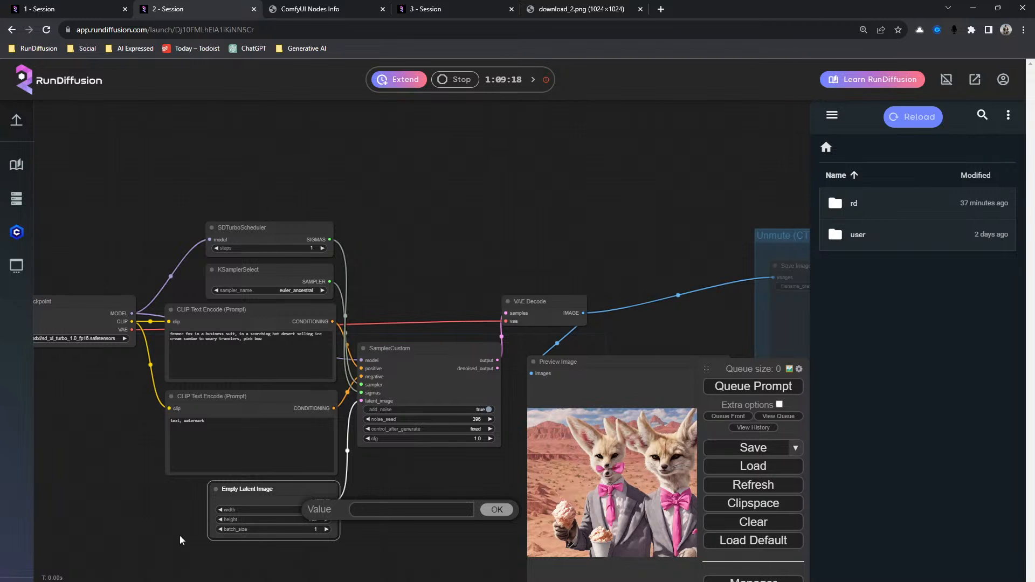
type("512")
key("Return")
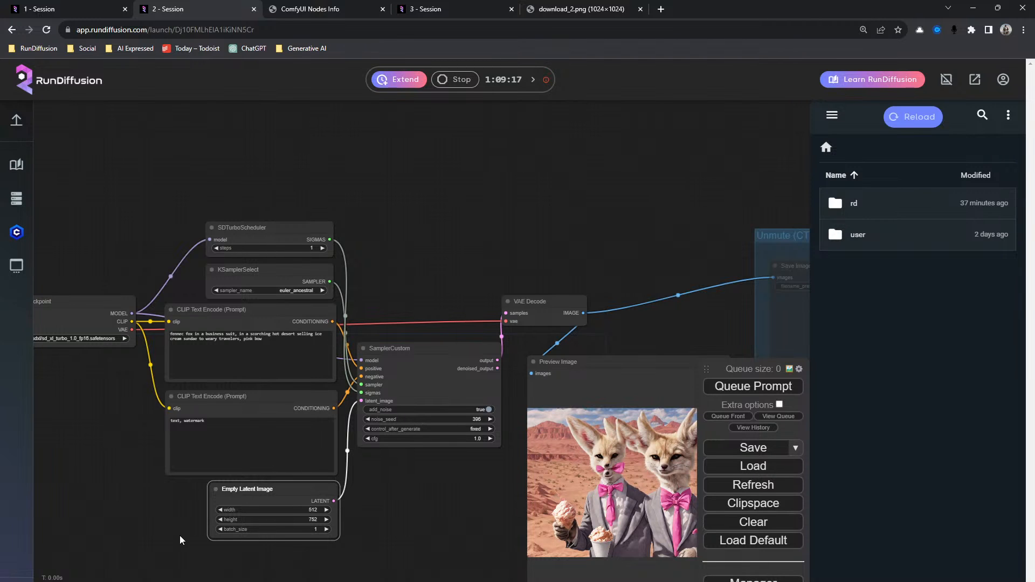
left_click(305, 518)
type("5")
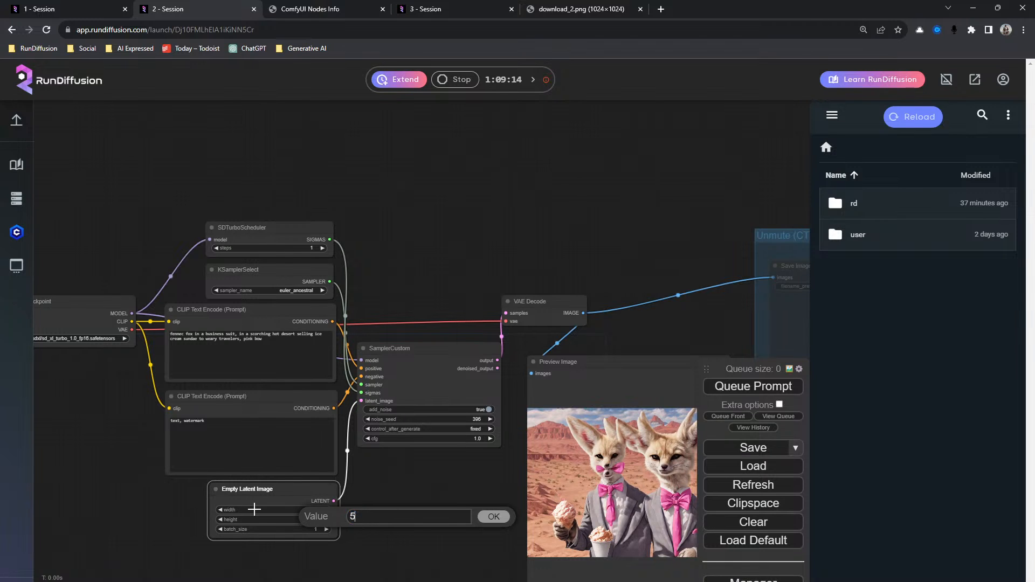
type("12")
key("Return")
Step: Queue the SD Turbo prompt again to generate the fennec fox image at 512 by 512
scroll(393, 514, "up", 4)
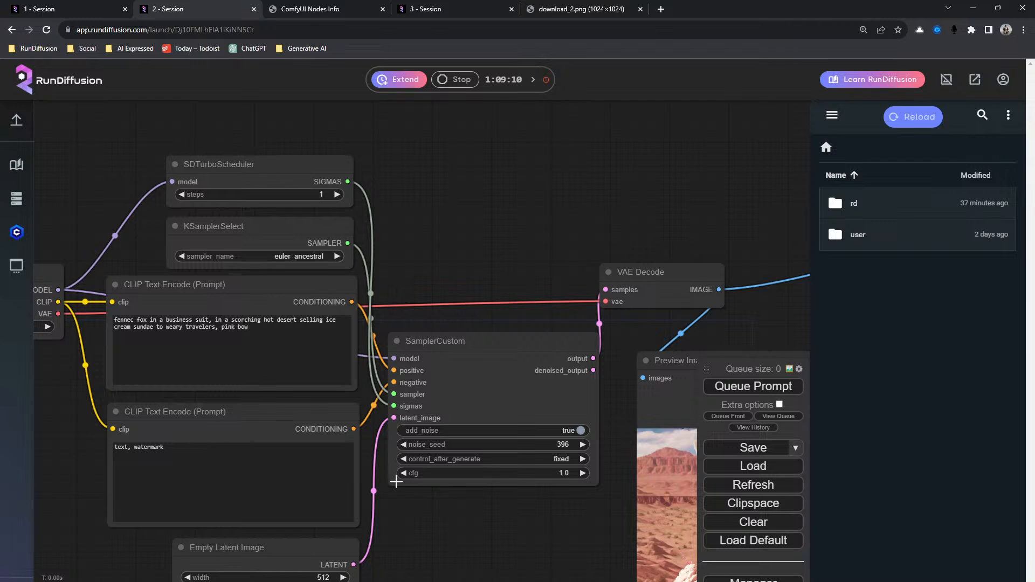
left_click_drag(438, 542, 380, 417)
left_click(738, 387)
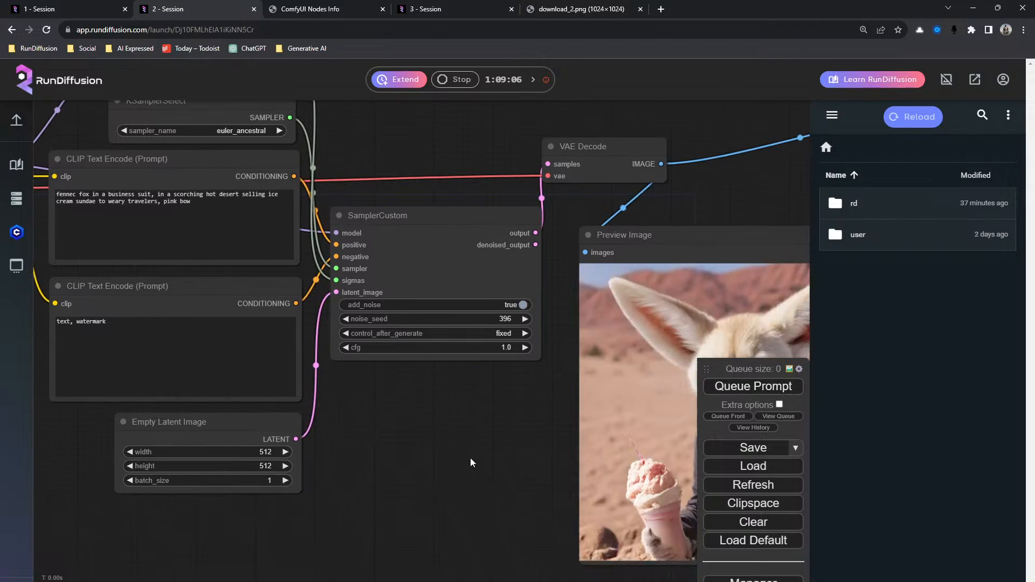
left_click_drag(449, 450, 390, 502)
Step: Return to the first session and examine the generated videos in the three Video Combine nodes against the source image
left_click(64, 8)
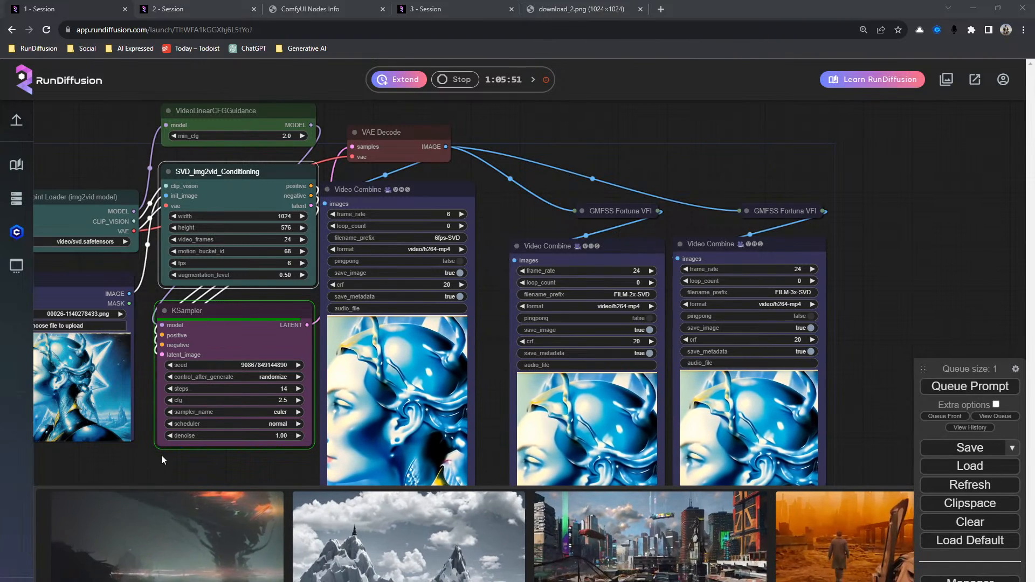
scroll(238, 460, "down", 2)
scroll(237, 461, "down", 3)
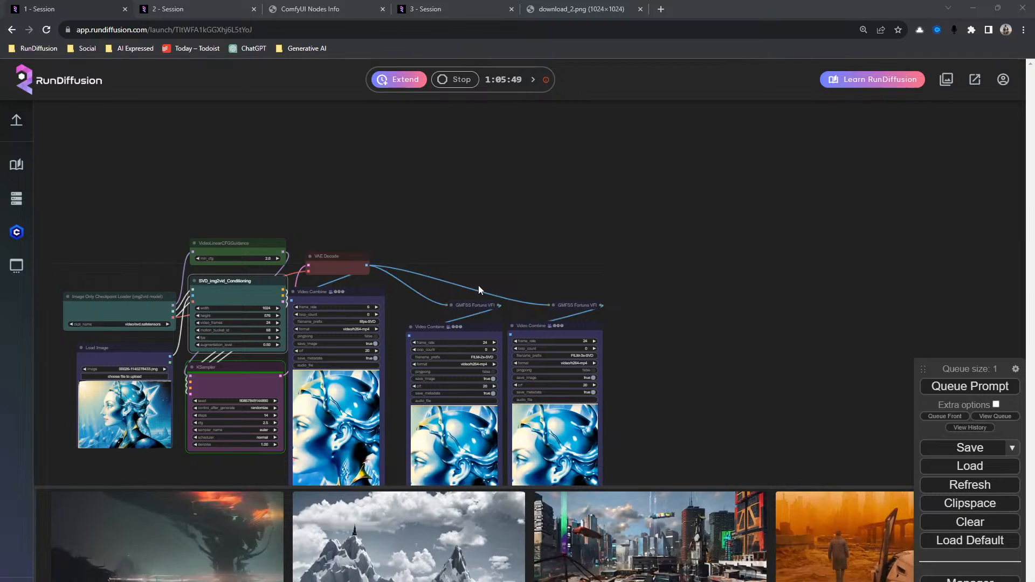
left_click_drag(478, 286, 569, 149)
left_click_drag(304, 362, 175, 331)
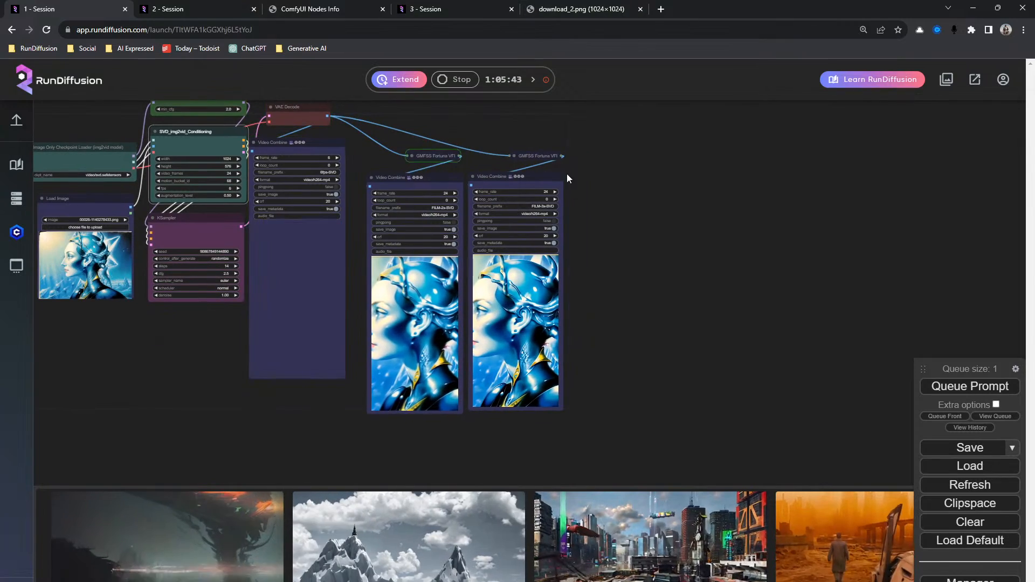
left_click_drag(300, 327, 254, 380)
scroll(254, 380, "up", 10)
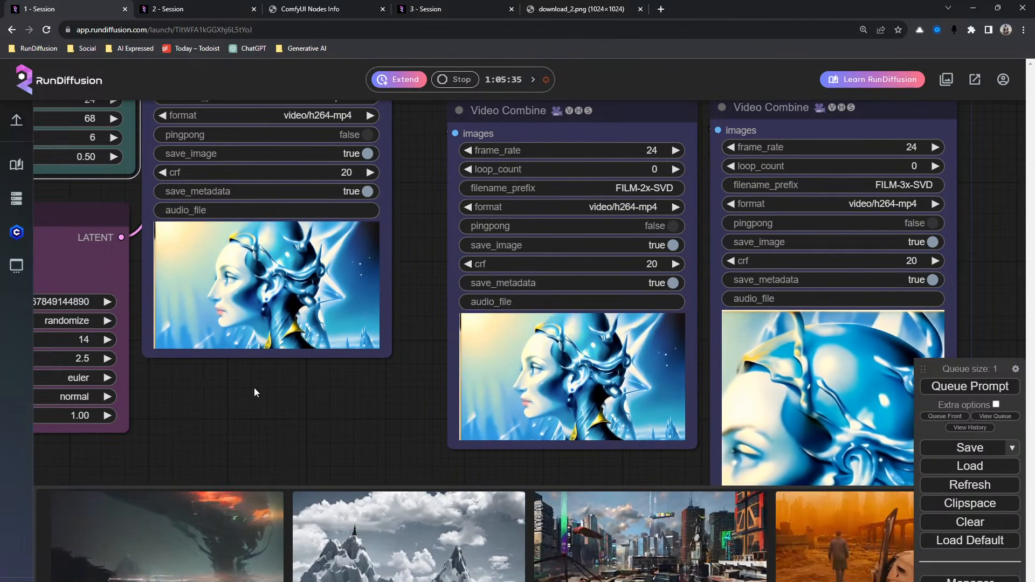
left_click_drag(361, 409, 134, 264)
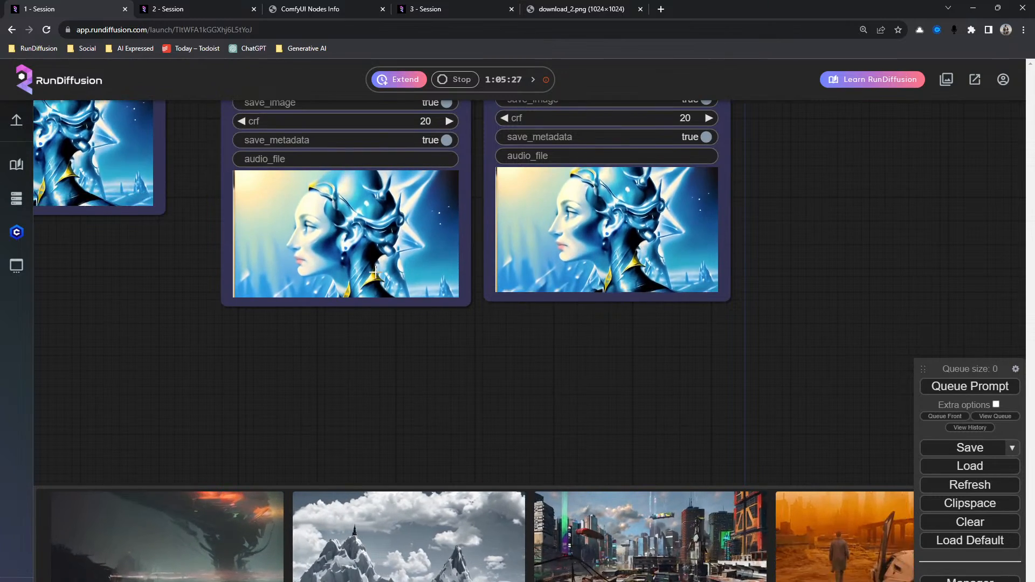
left_click_drag(186, 276, 521, 445)
scroll(351, 413, "down", 4)
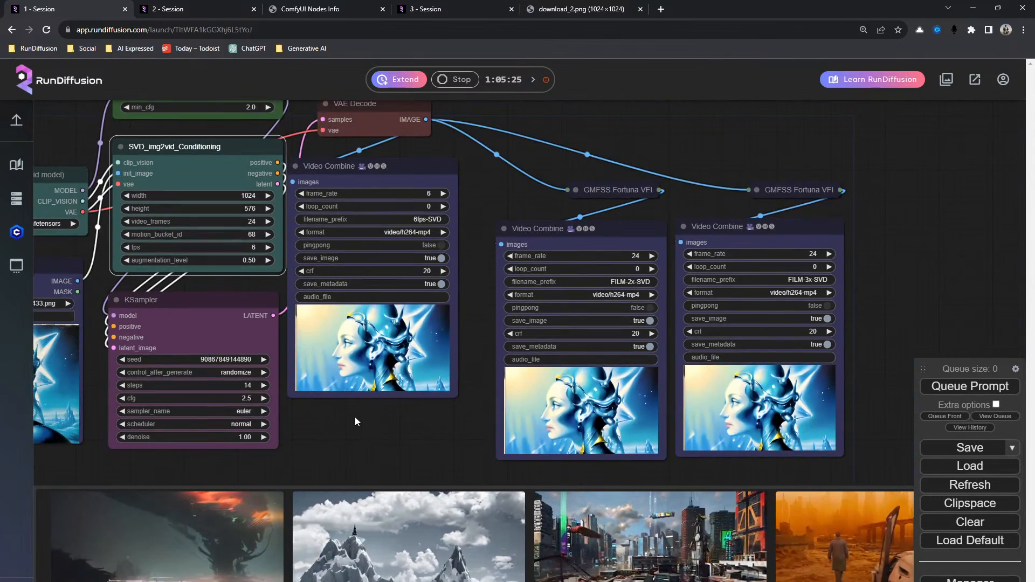
scroll(354, 416, "down", 2)
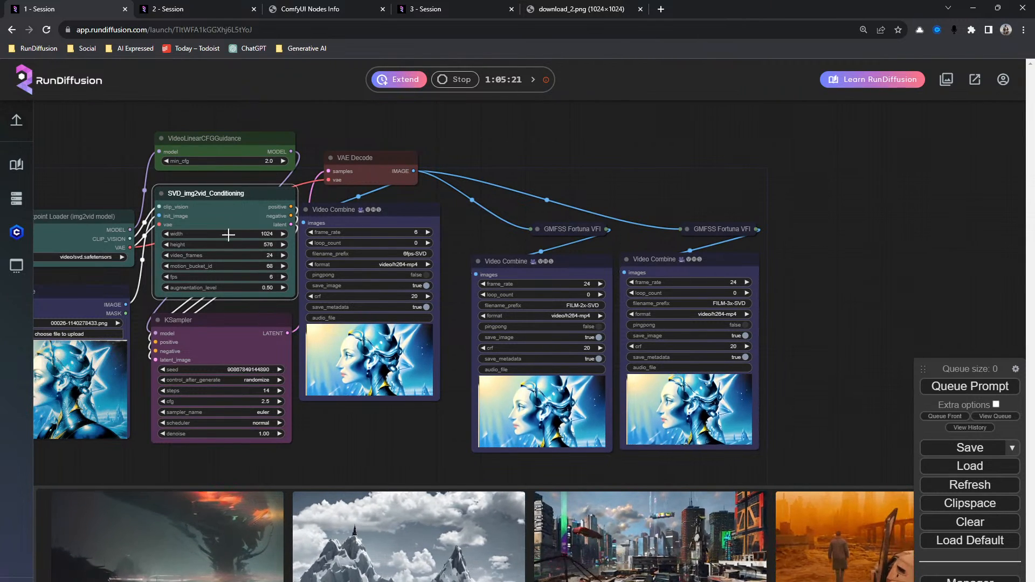
left_click_drag(93, 183, 212, 187)
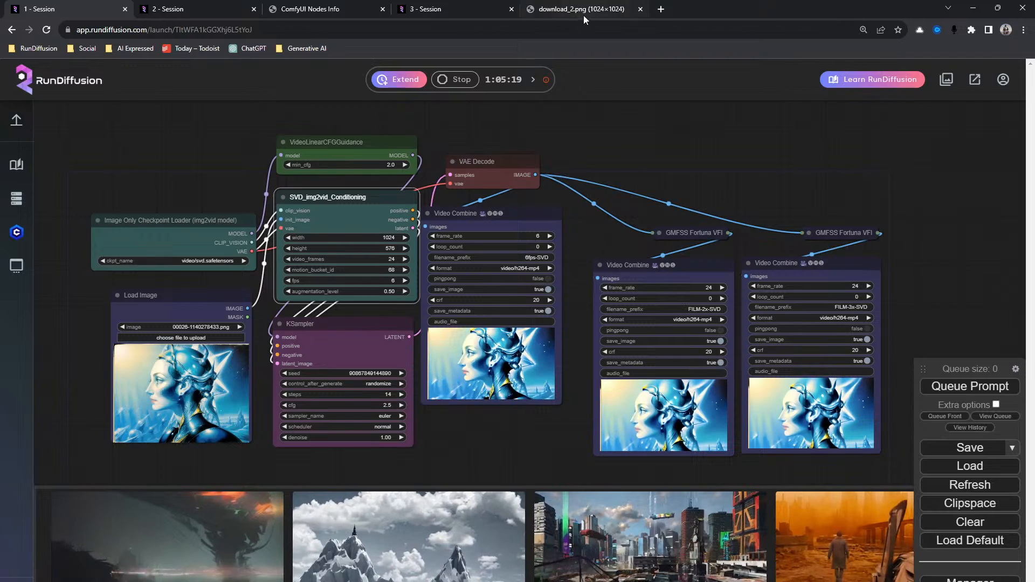
Step: Load download_2.png into the Load Image node and set the SVD_img2vid_Conditioning augmentation_level to 0
left_click_drag(584, 11, 0, 207)
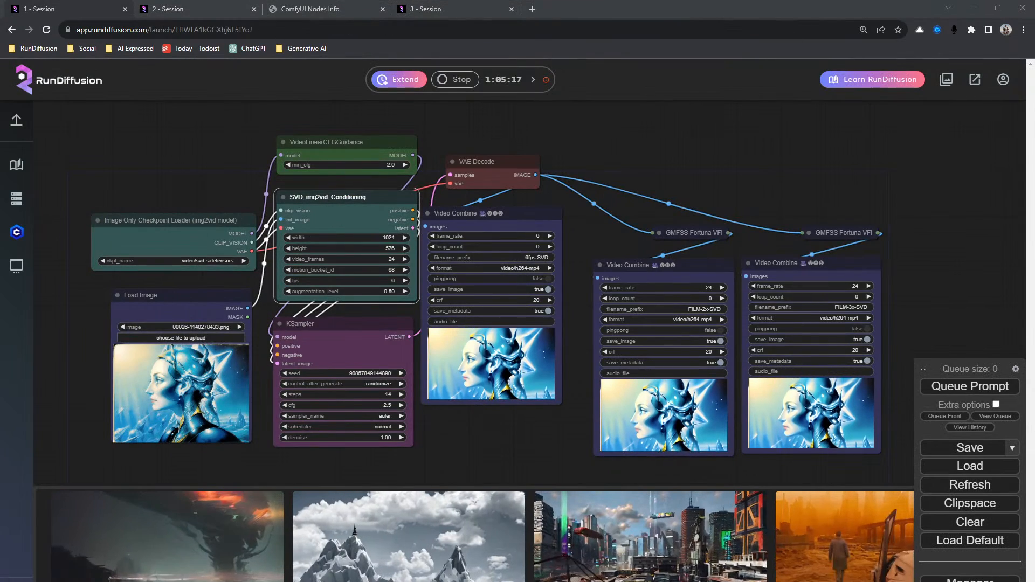
left_click_drag(0, 455, 207, 421)
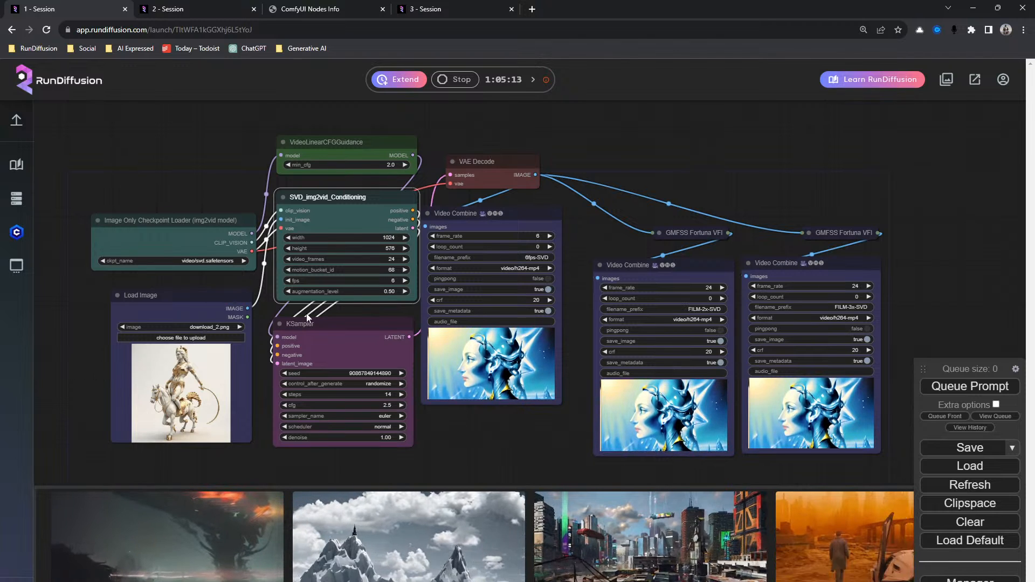
left_click(399, 292)
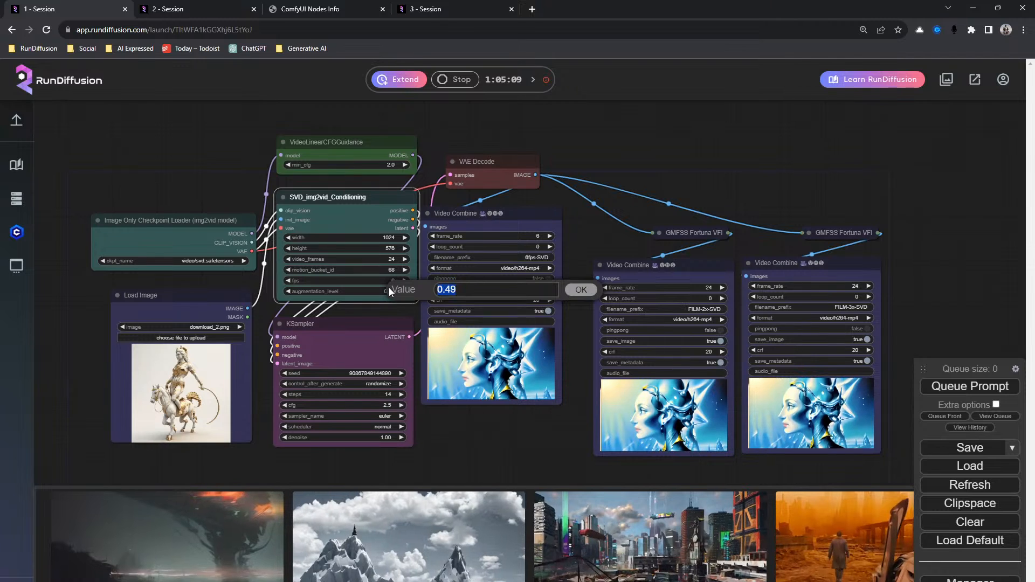
type("0")
key("Return")
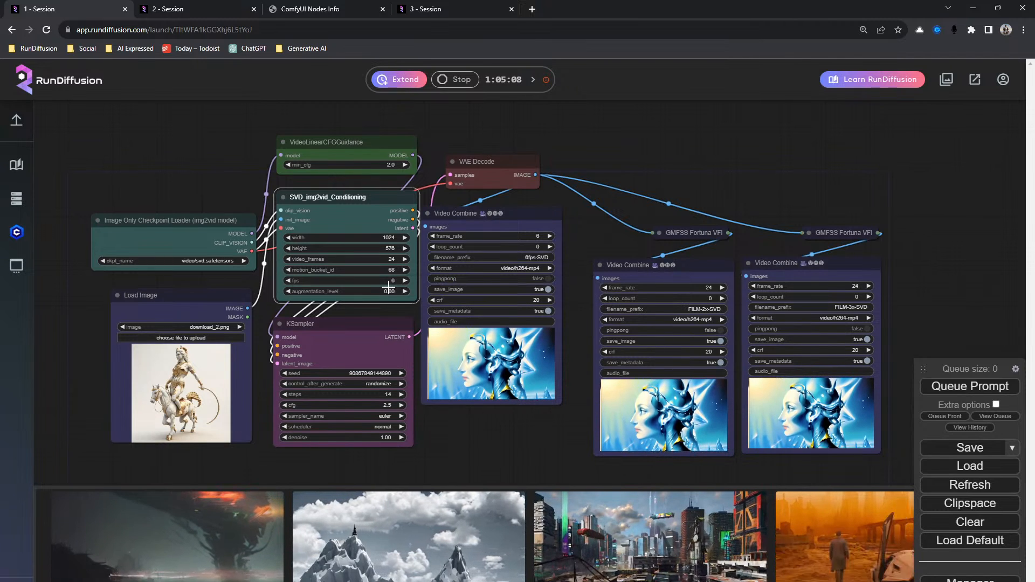
Step: Set the SVD_img2vid_Conditioning height to 1024 and queue the prompt to generate the video
left_click(405, 249)
key("BackSpace")
key("BackSpace")
key("BackSpace")
type("1024")
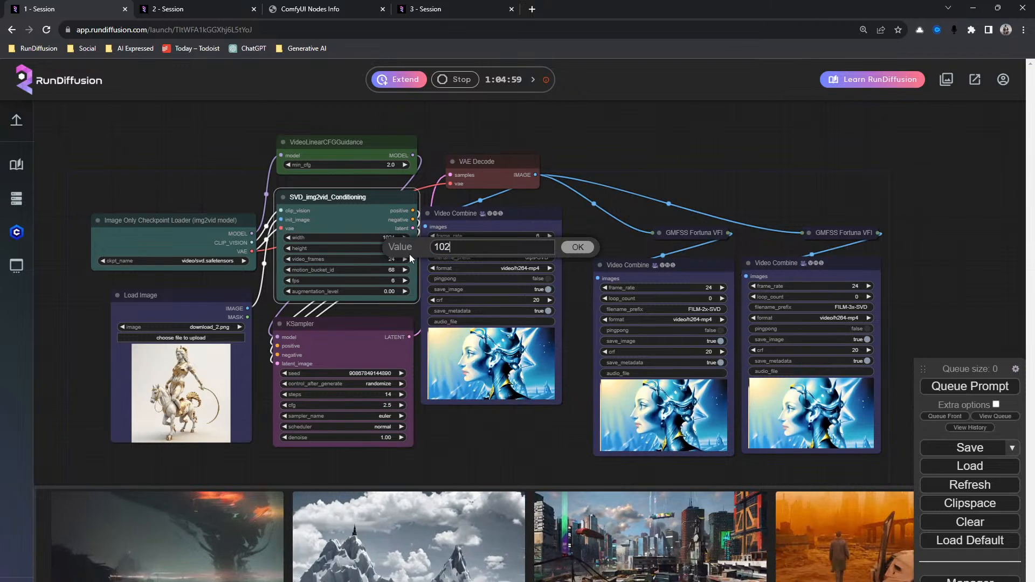
key("Return")
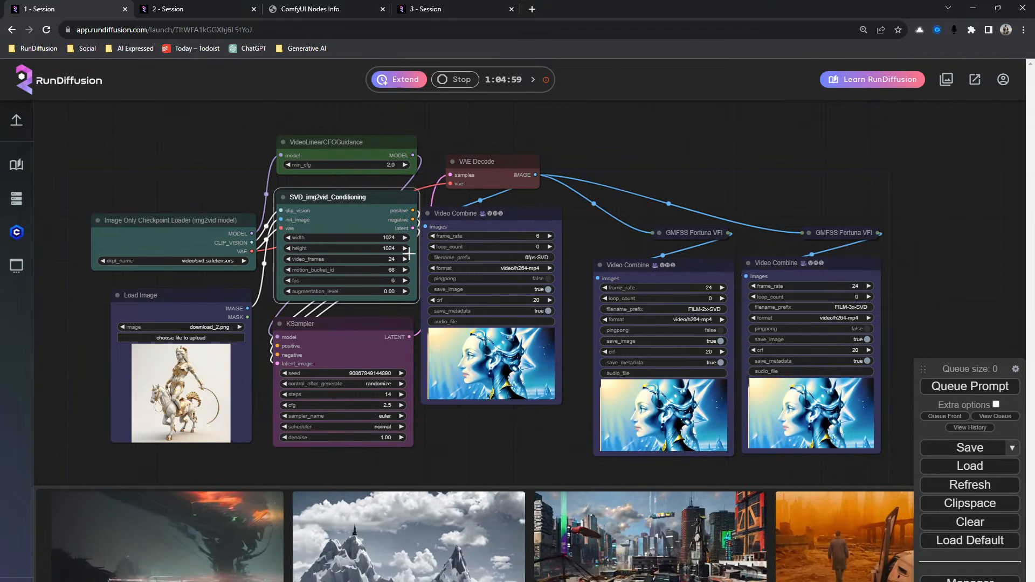
left_click(997, 388)
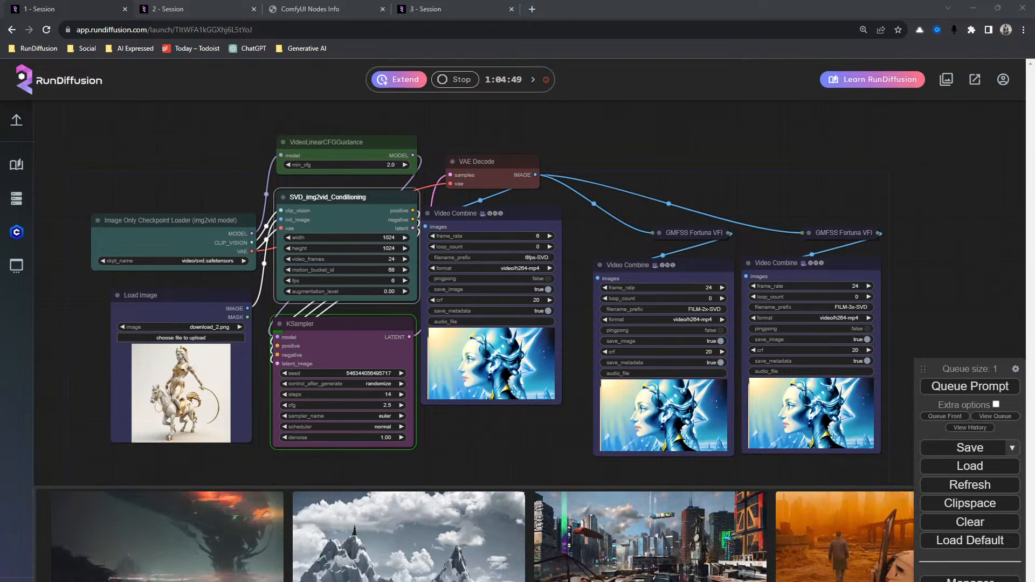
Step: Switch to the second session and show the extra queue options
left_click(199, 8)
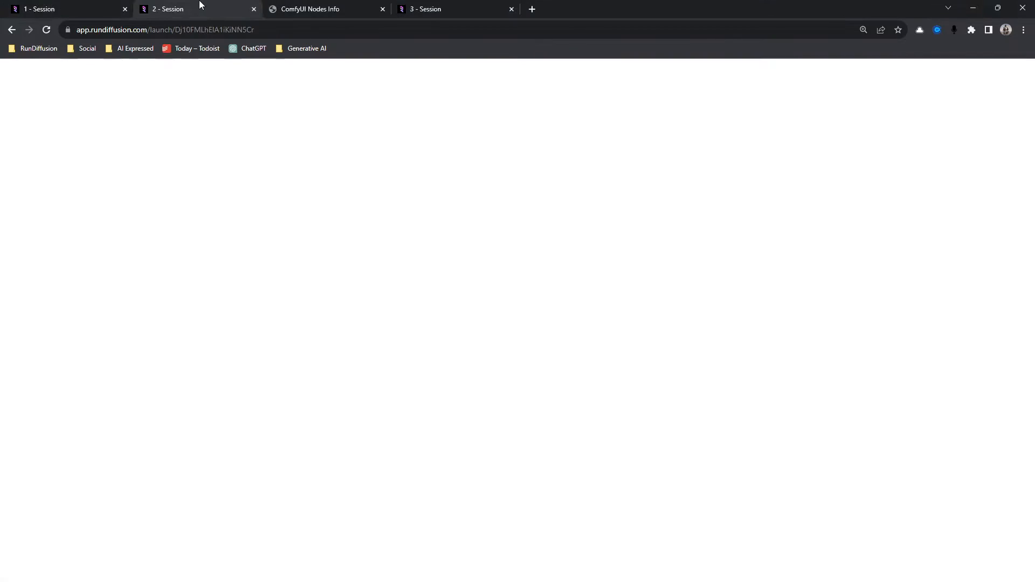
left_click_drag(377, 446, 363, 392)
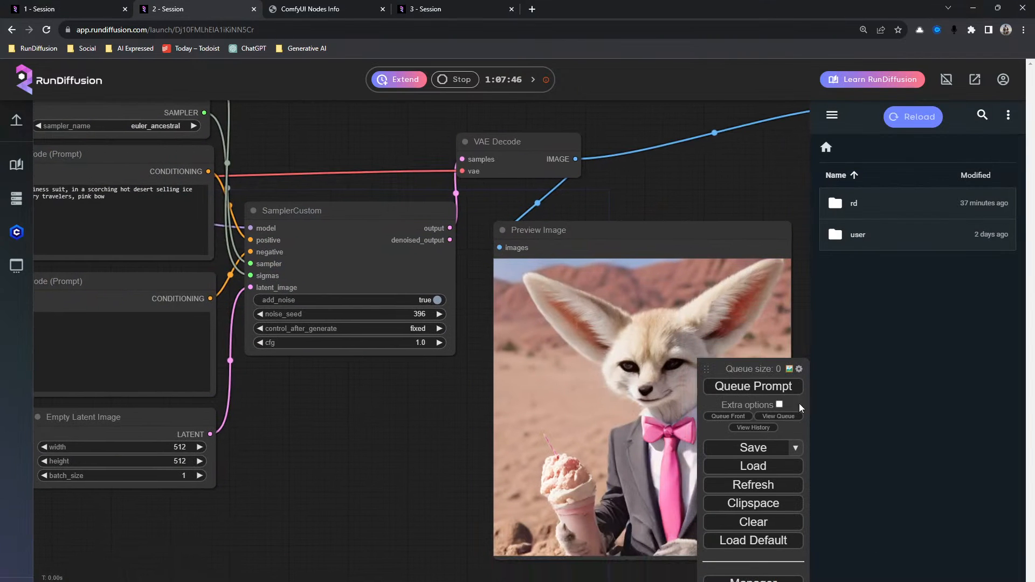
left_click(780, 405)
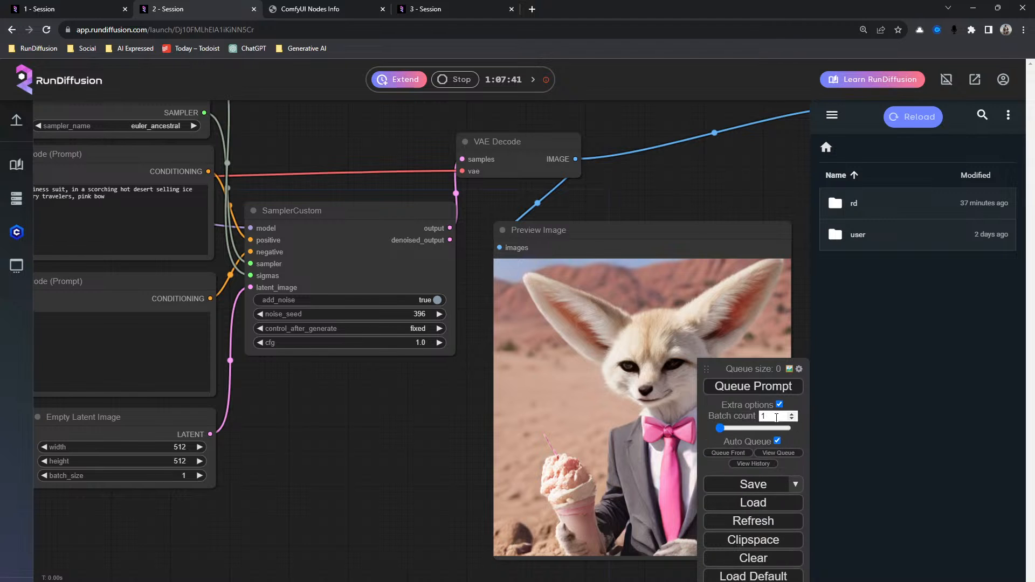
left_click_drag(316, 390, 426, 392)
Step: Remove "pink bow" from the end of the positive prompt and queue the generation
left_click(244, 216)
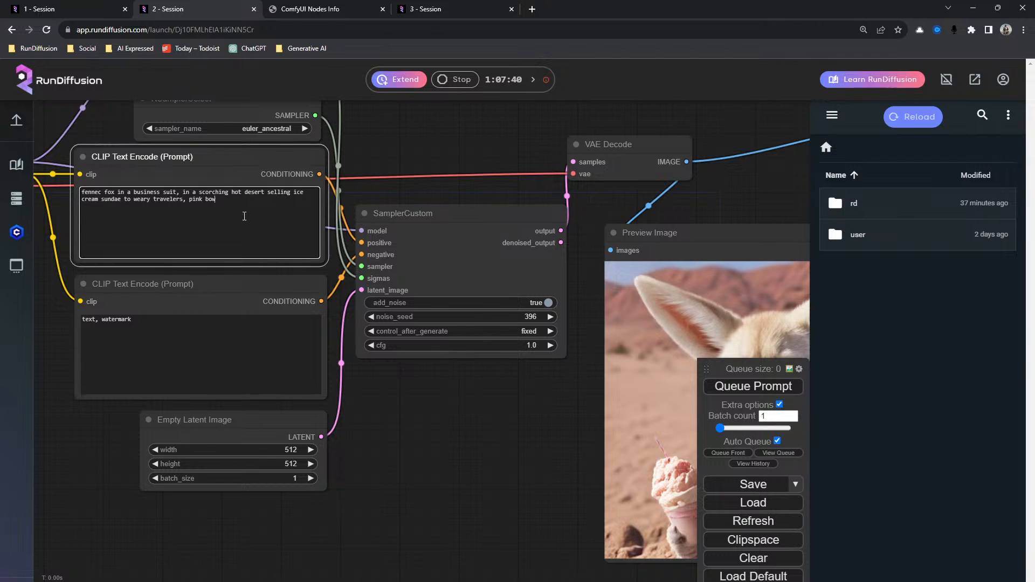
key("BackSpace")
key("BackSpace")
key("BackSpace")
key("BackSpace")
key("BackSpace")
key("BackSpace")
key("BackSpace")
left_click(762, 387)
Step: Replace "fennec fox" with "crocodile" in the positive prompt and queue the generation
left_click_drag(545, 438, 468, 404)
scroll(268, 365, "down", 3)
scroll(468, 405, "up", 1)
left_click(211, 215)
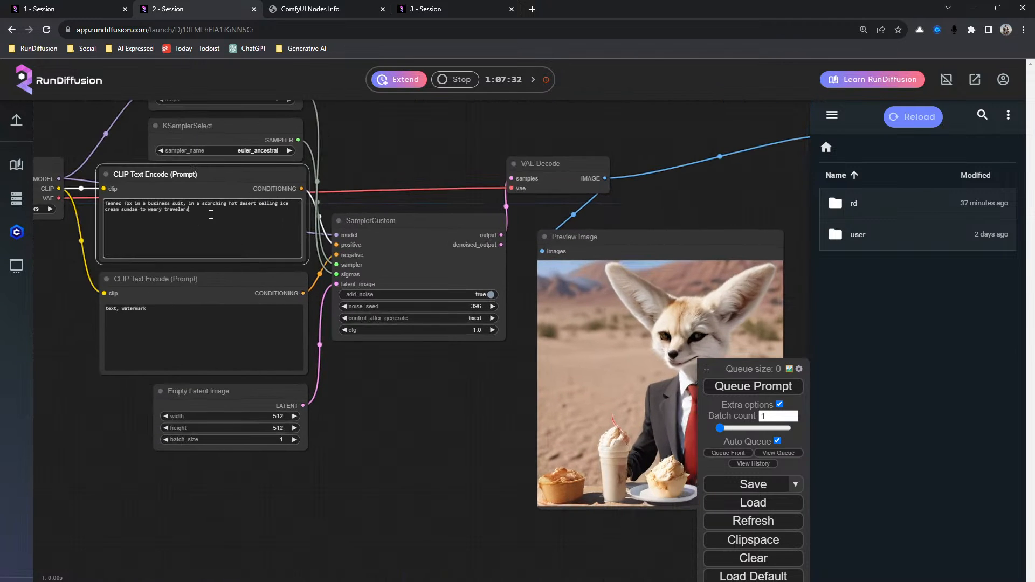
type("cor")
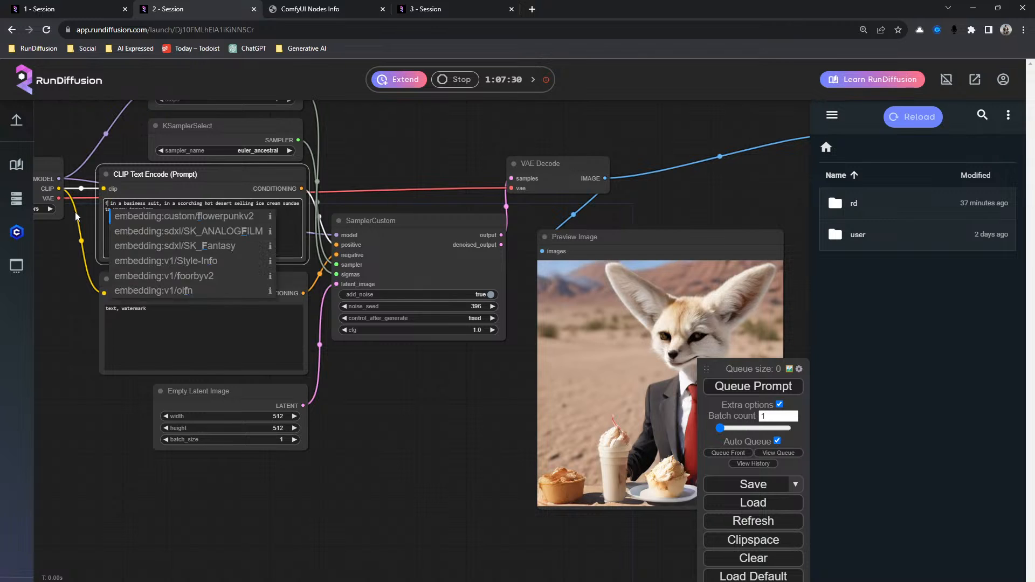
type("odile")
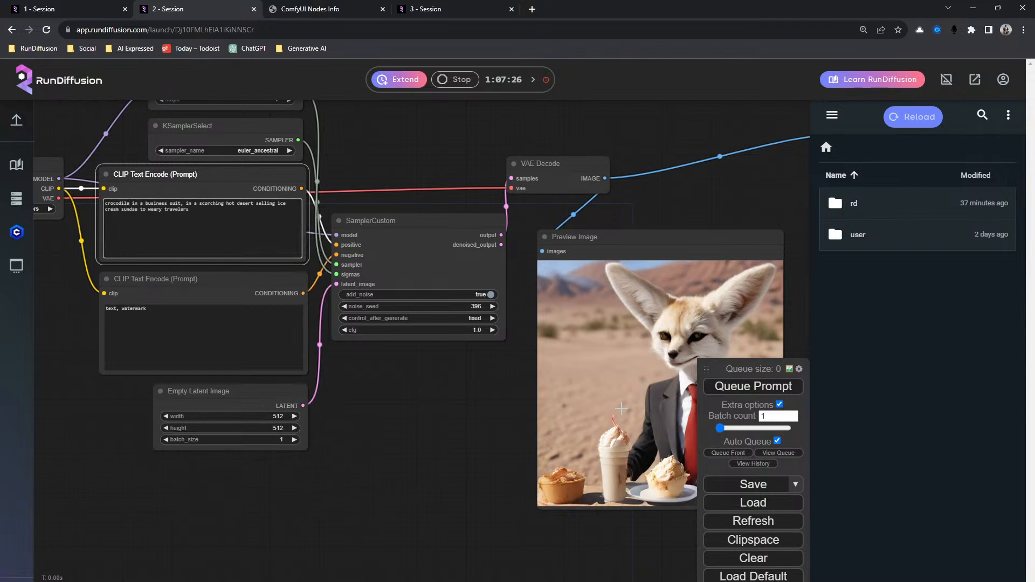
left_click(747, 393)
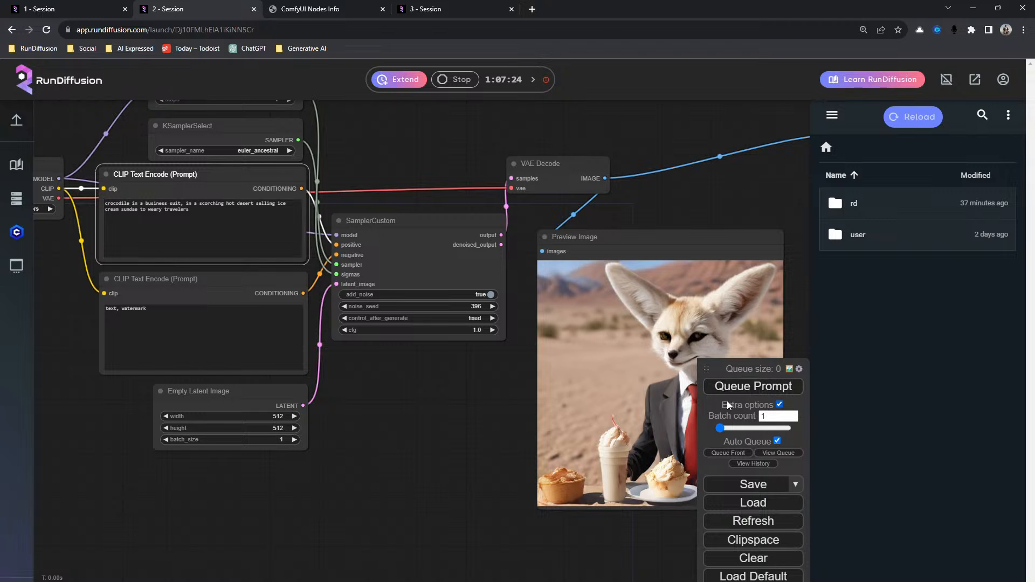
Step: Set control_after_generate in the SamplerCustom node to increment
left_click_drag(441, 376, 619, 390)
scroll(535, 404, "down", 2)
left_click_drag(528, 405, 341, 388)
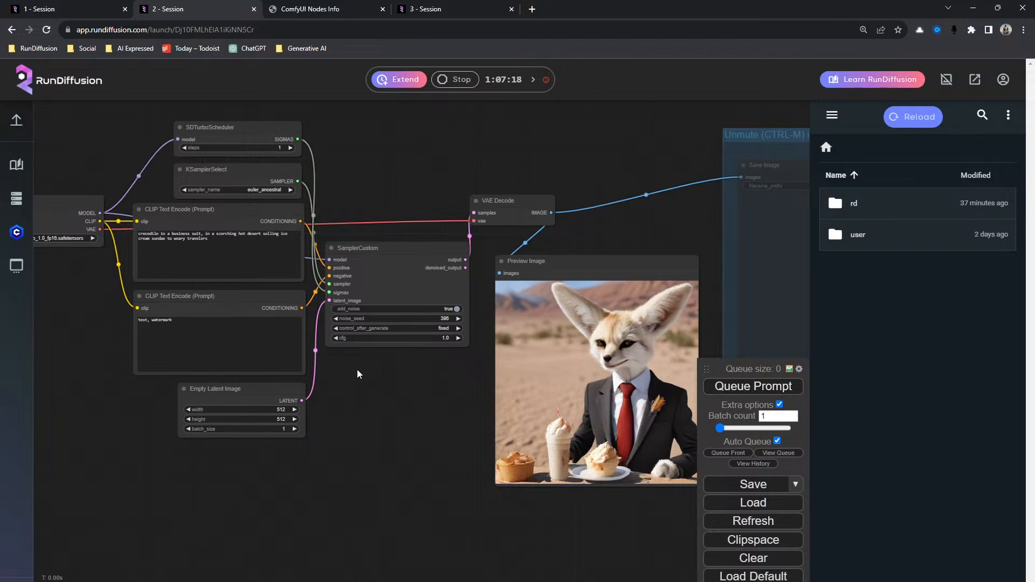
scroll(360, 372, "up", 2)
left_click_drag(367, 372, 343, 457)
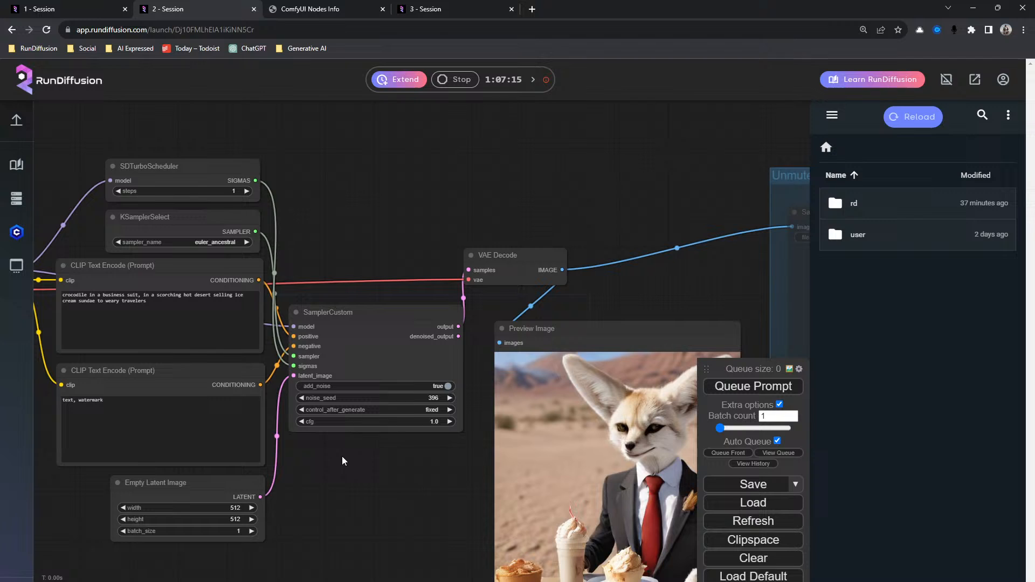
left_click(450, 410)
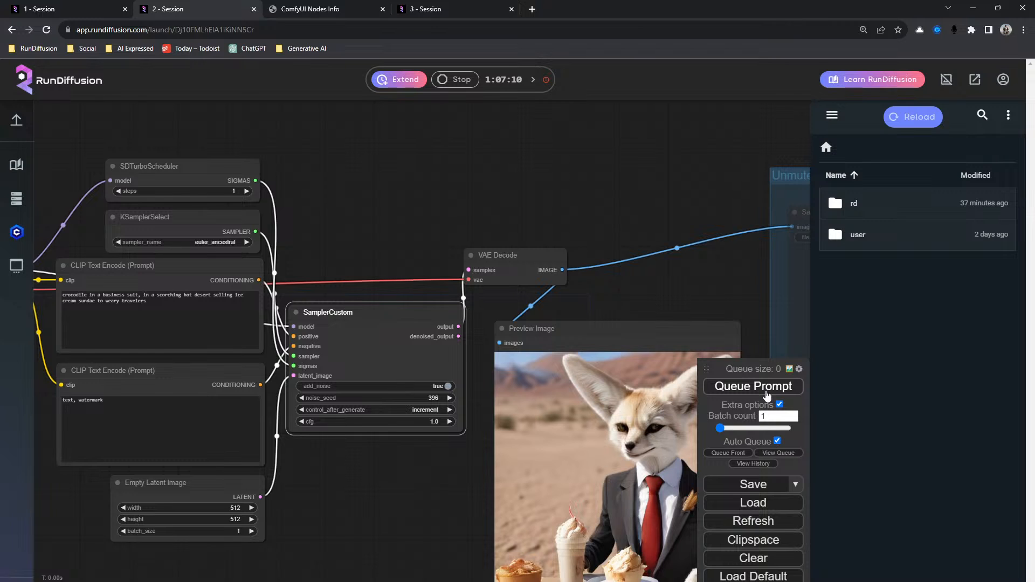
Step: Replace "ice cream sundae" with "meat" in the positive prompt and queue the generation again
left_click_drag(356, 515, 414, 500)
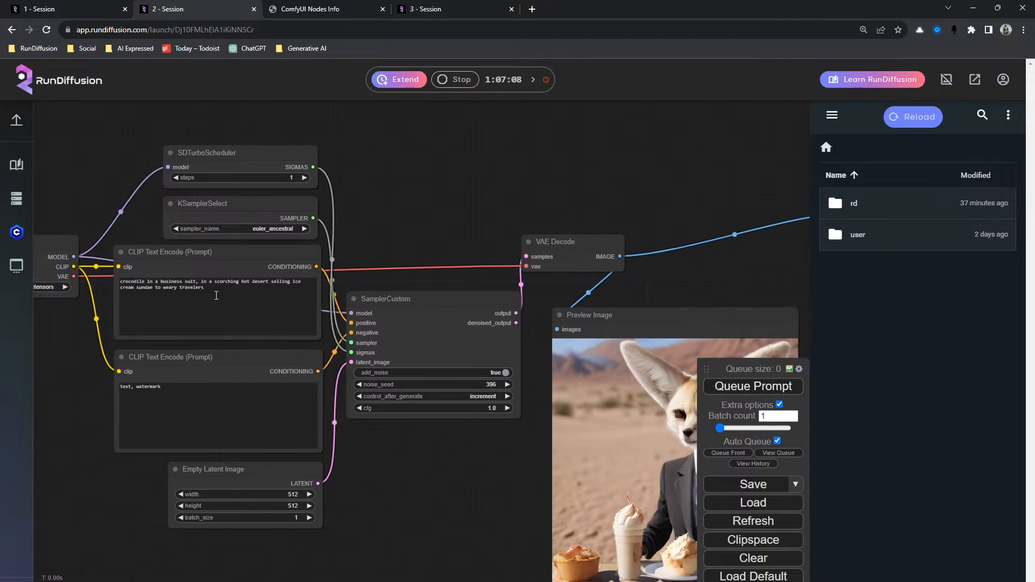
left_click(219, 300)
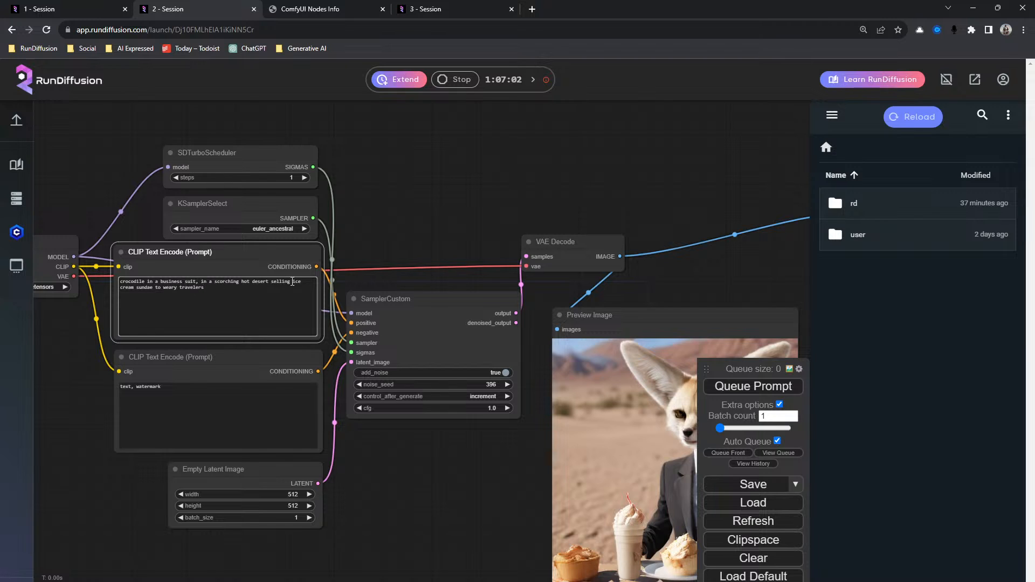
left_click_drag(293, 282, 264, 293)
type("meat")
left_click(760, 389)
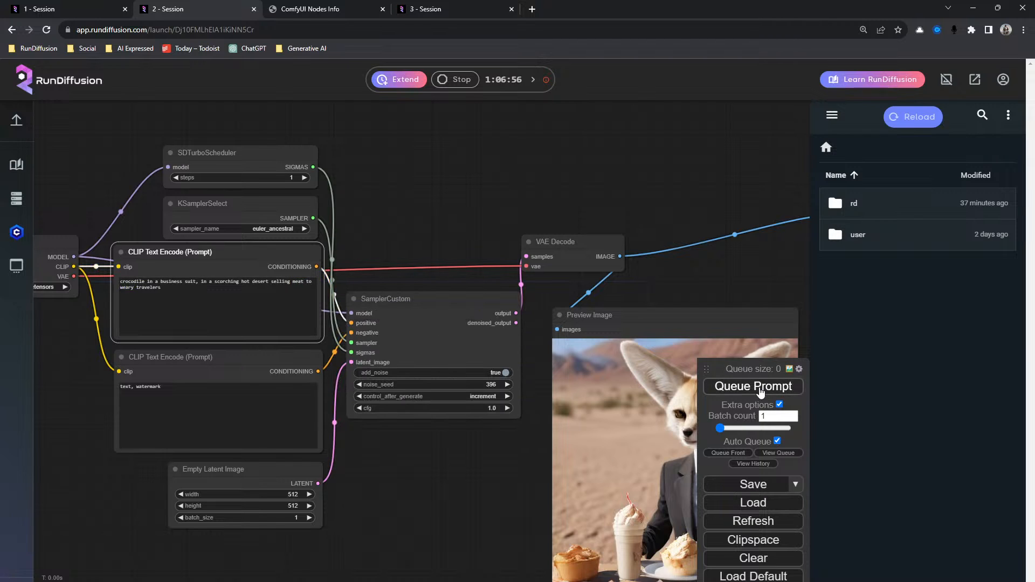
Step: Filter the Load Checkpoint models by "sdx" and reselect sdxl/sd_xl_turbo_1.0_fp16.safetensors
scroll(383, 426, "down", 3)
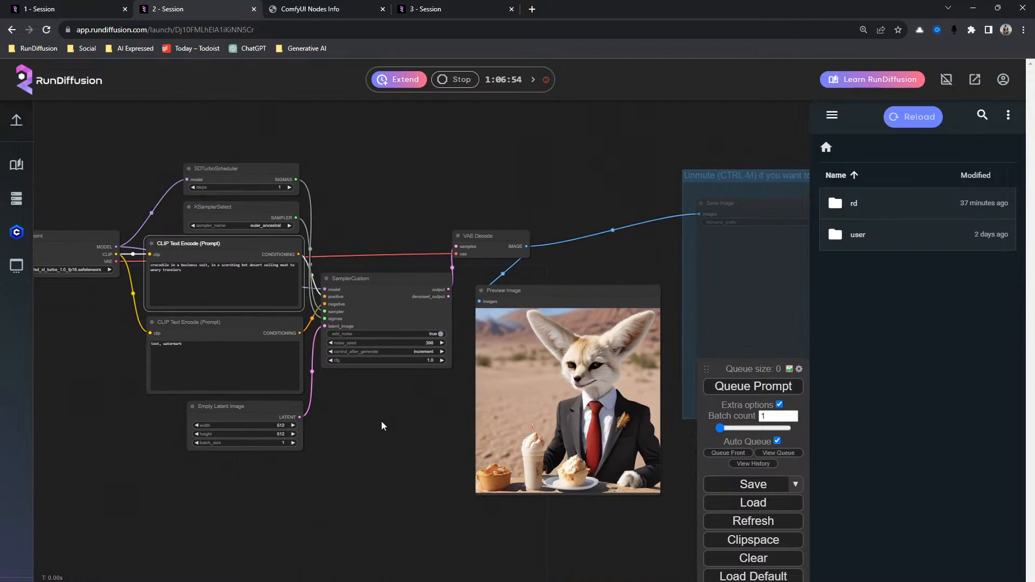
left_click_drag(361, 410, 573, 400)
scroll(285, 319, "up", 4)
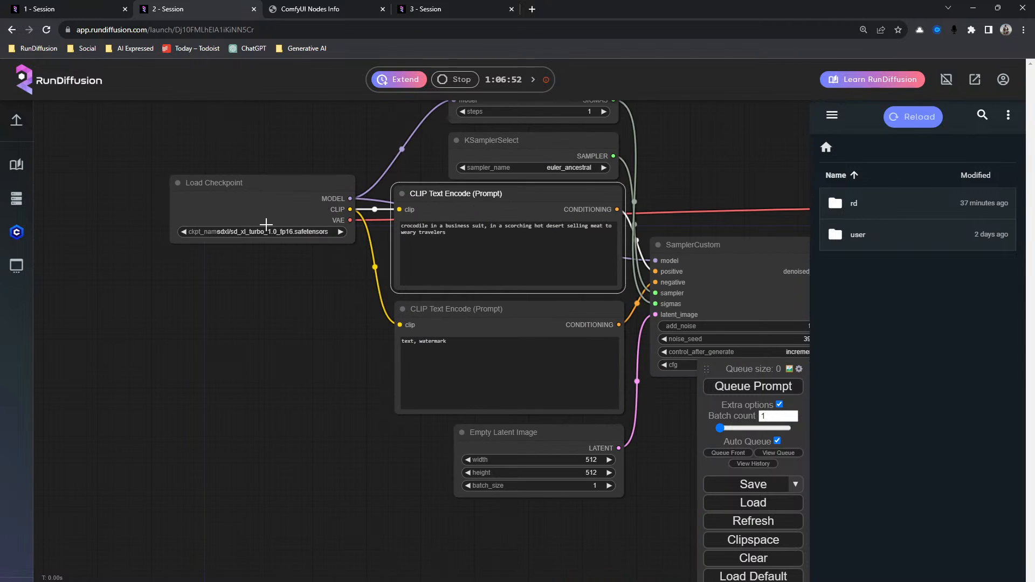
left_click(266, 232)
type("sdx")
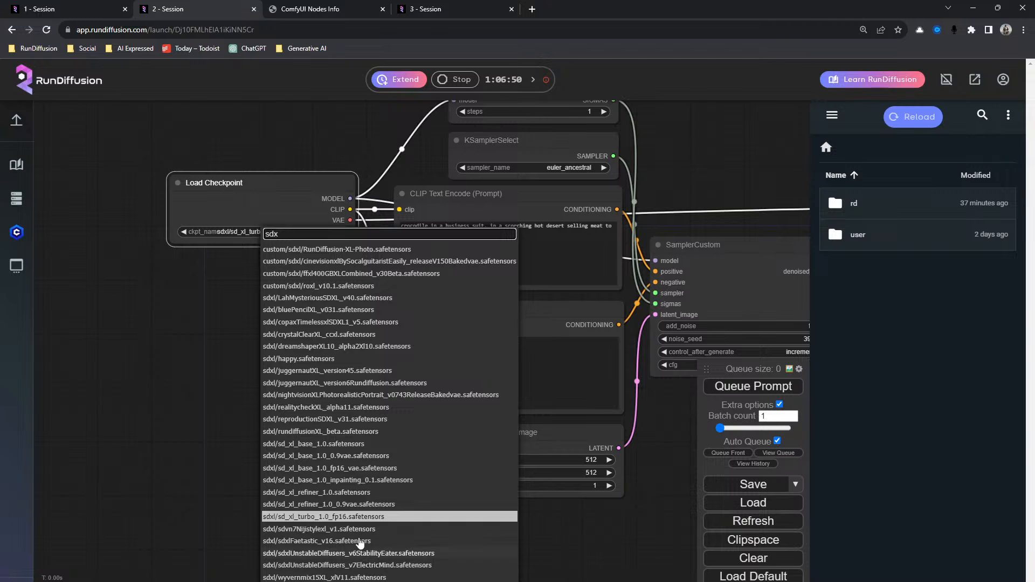
left_click(352, 520)
left_click_drag(334, 407, 99, 363)
left_click_drag(403, 409, 263, 411)
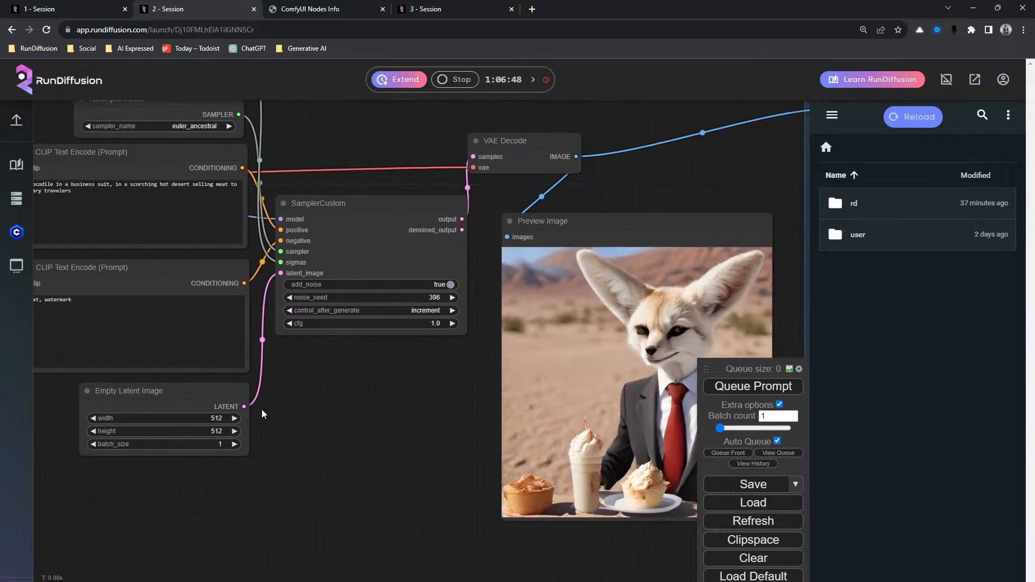
Step: Reload the second session's page in the browser
scroll(179, 451, "down", 3)
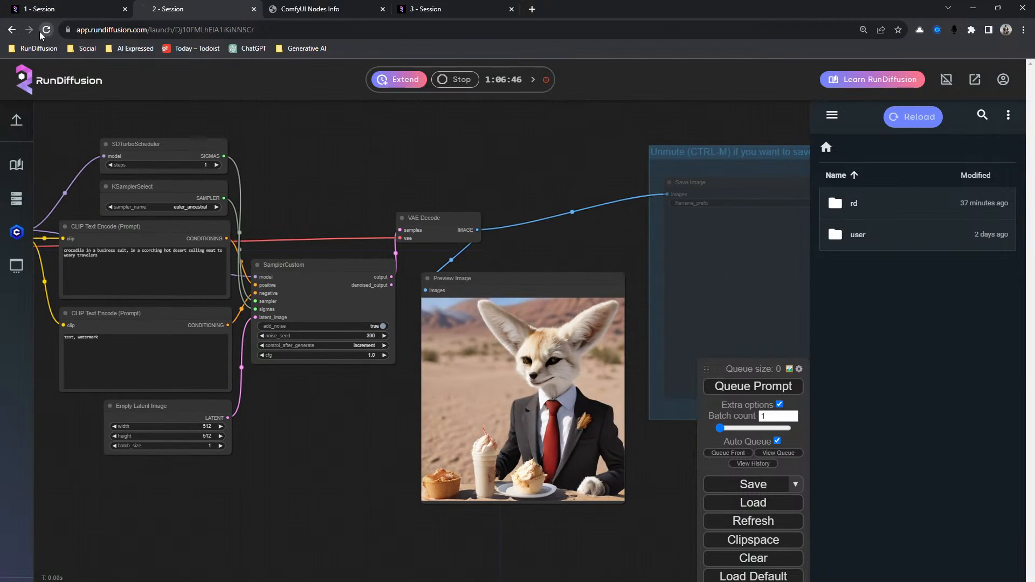
left_click(42, 32)
left_click(551, 95)
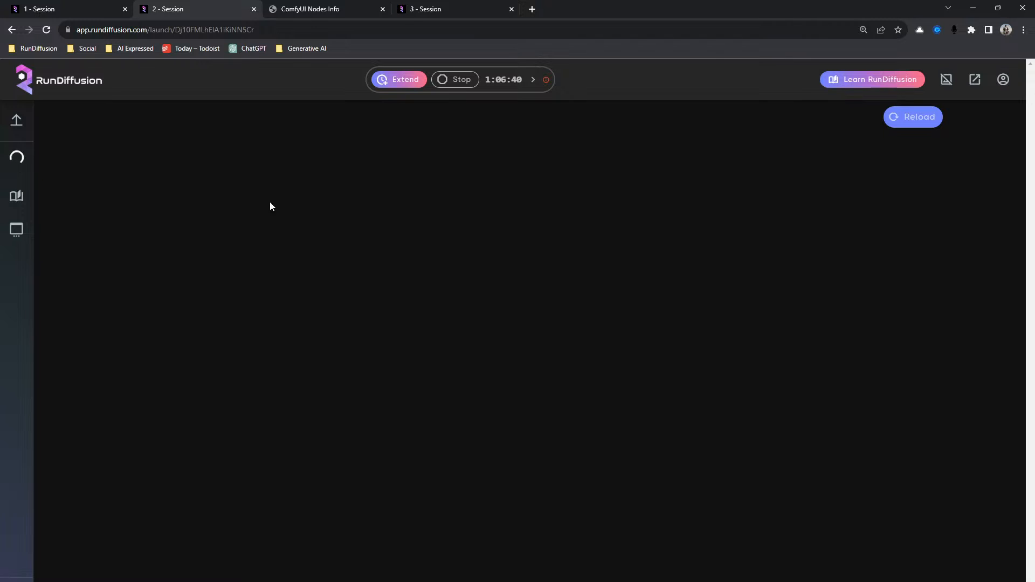
Step: Check the KSampler progress in the first session and the reloading state of the second session
left_click(75, 7)
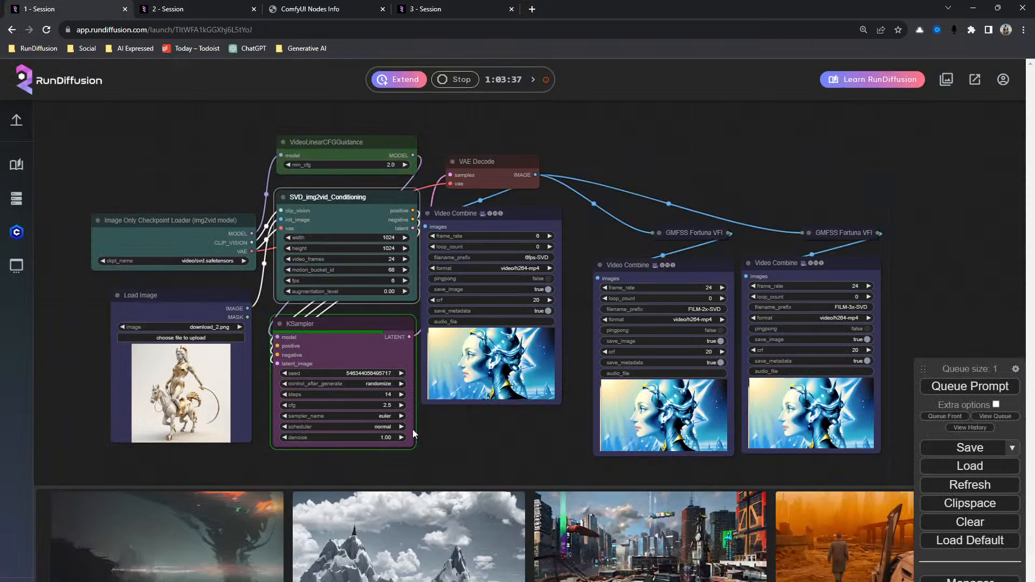
left_click(215, 16)
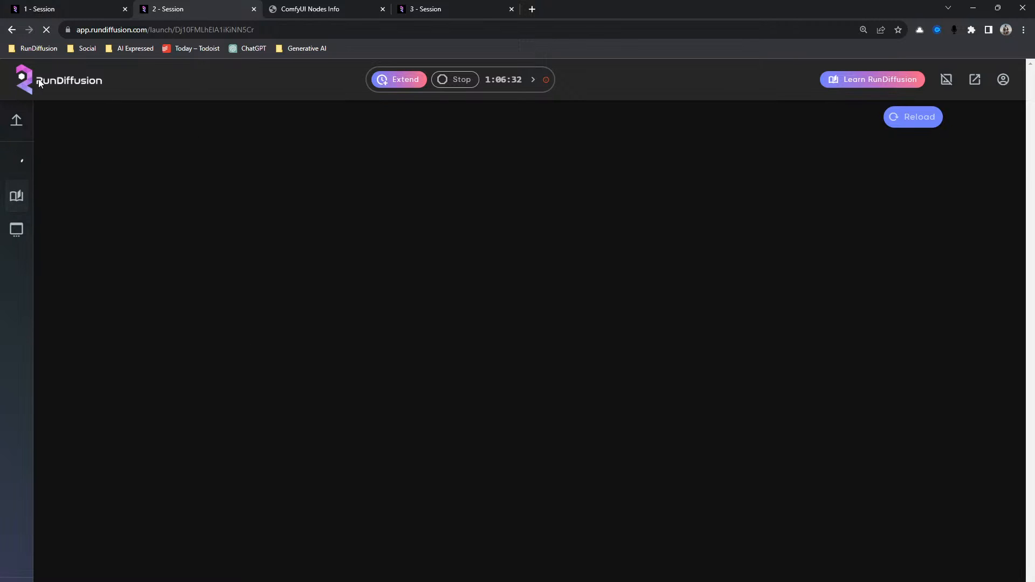
left_click(50, 12)
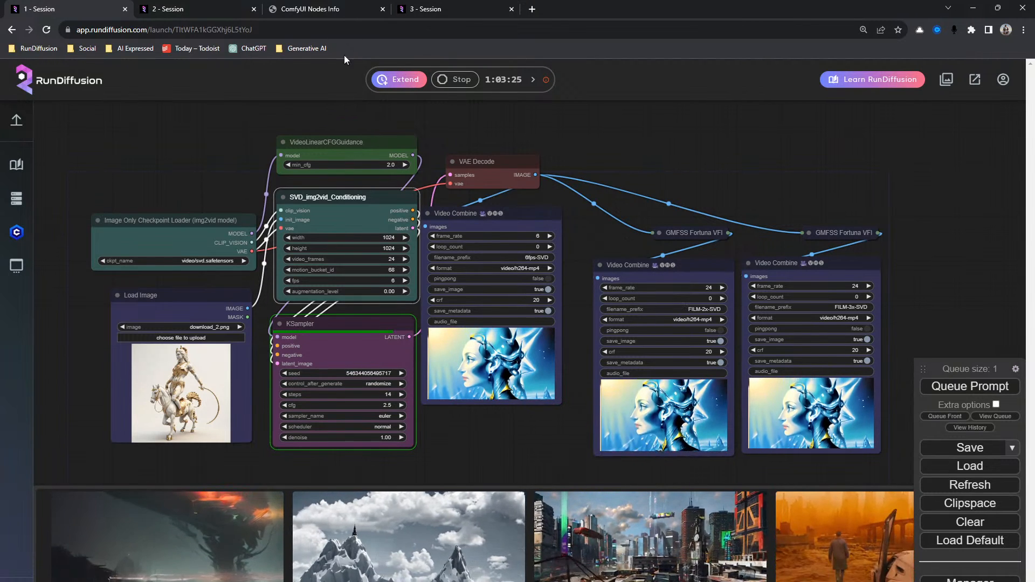
Step: Reload the ComfyUI Nodes Info page to clear its search and browse the full list of custom node extensions
left_click(341, 18)
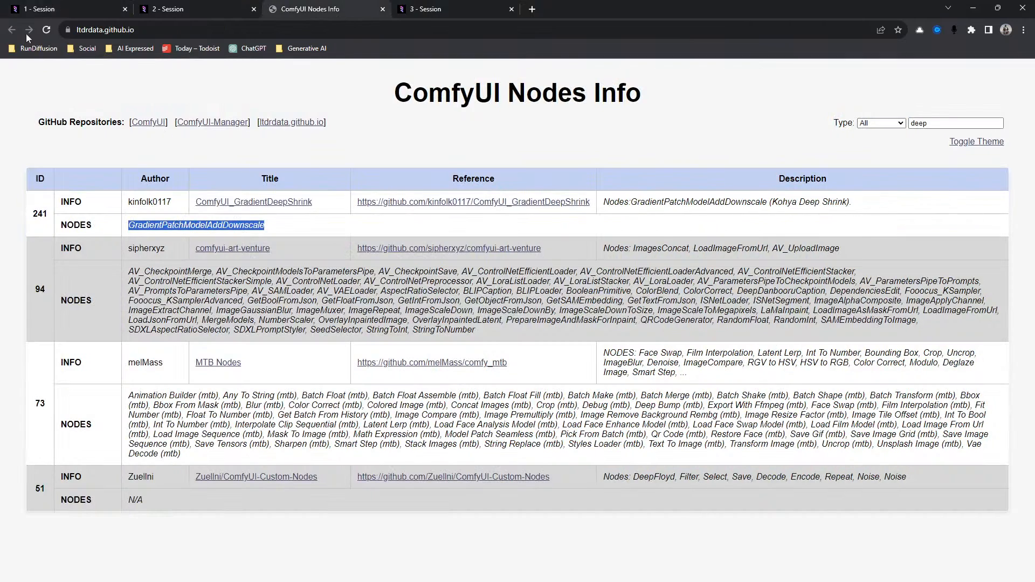
left_click(47, 33)
scroll(258, 324, "down", 20)
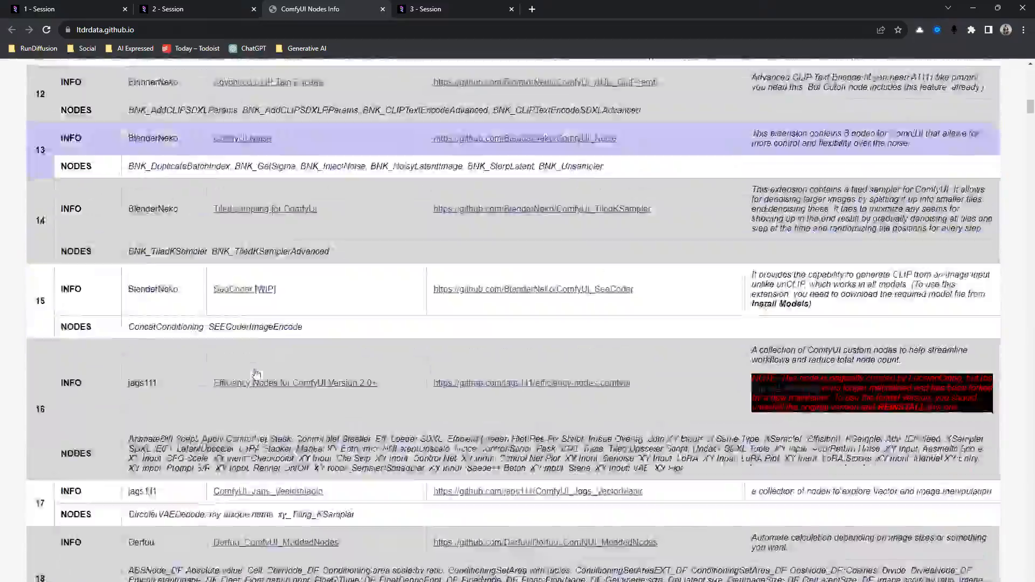
scroll(256, 375, "down", 20)
scroll(236, 375, "up", 20)
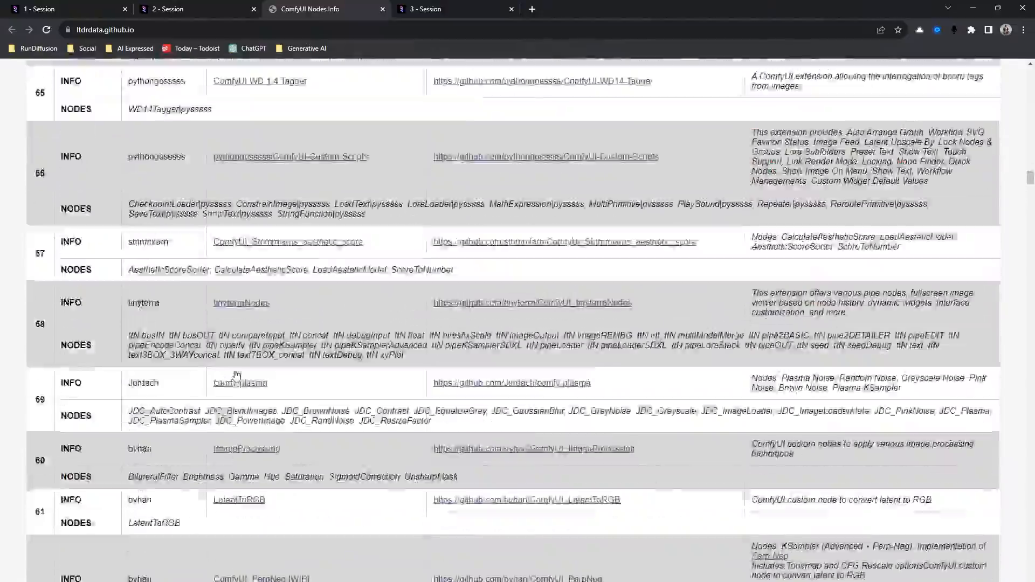
scroll(236, 376, "up", 10)
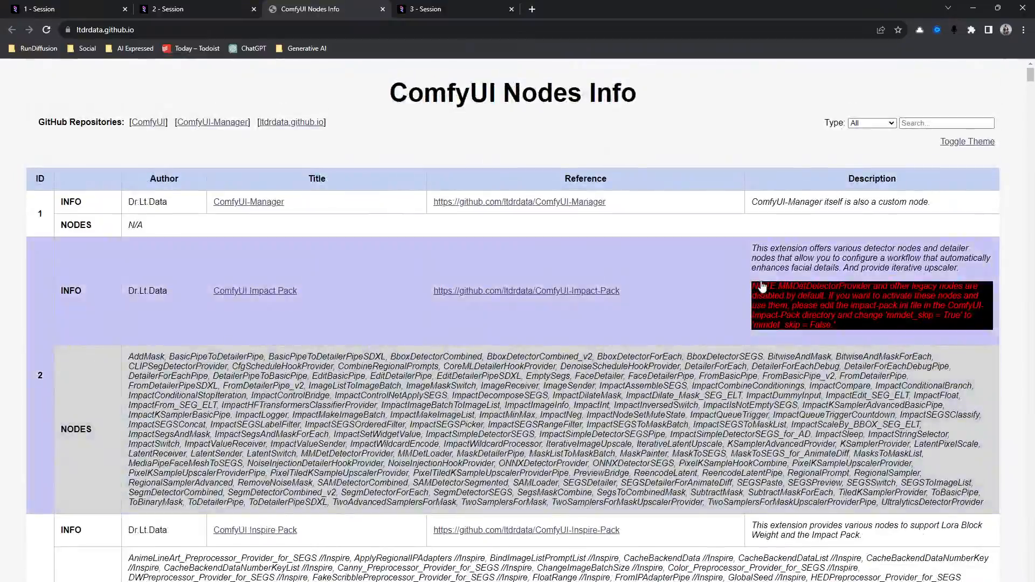
scroll(741, 289, "down", 5)
scroll(741, 288, "down", 20)
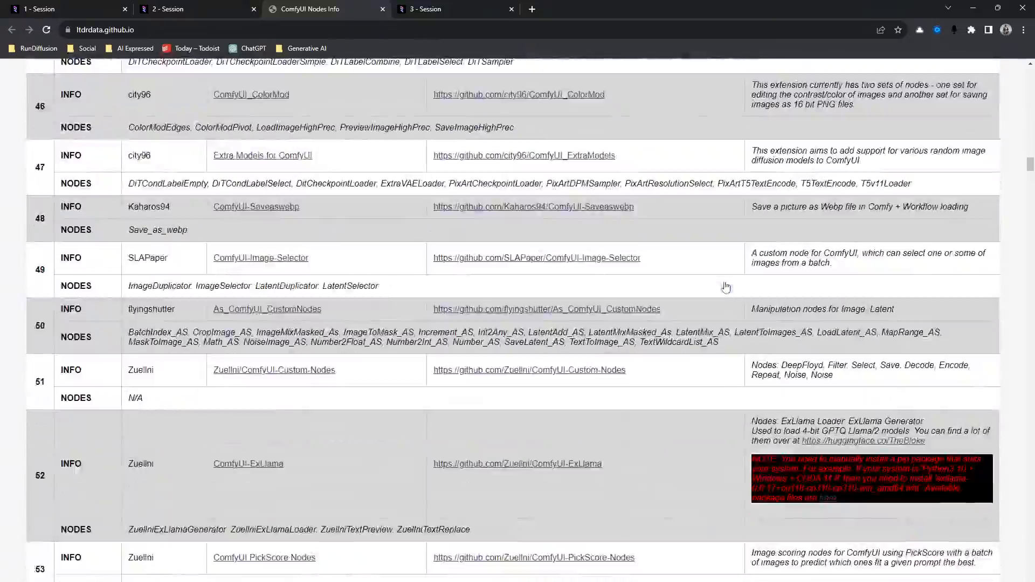
Step: Stop the second RunDiffusion session and confirm its shutdown
scroll(725, 288, "down", 20)
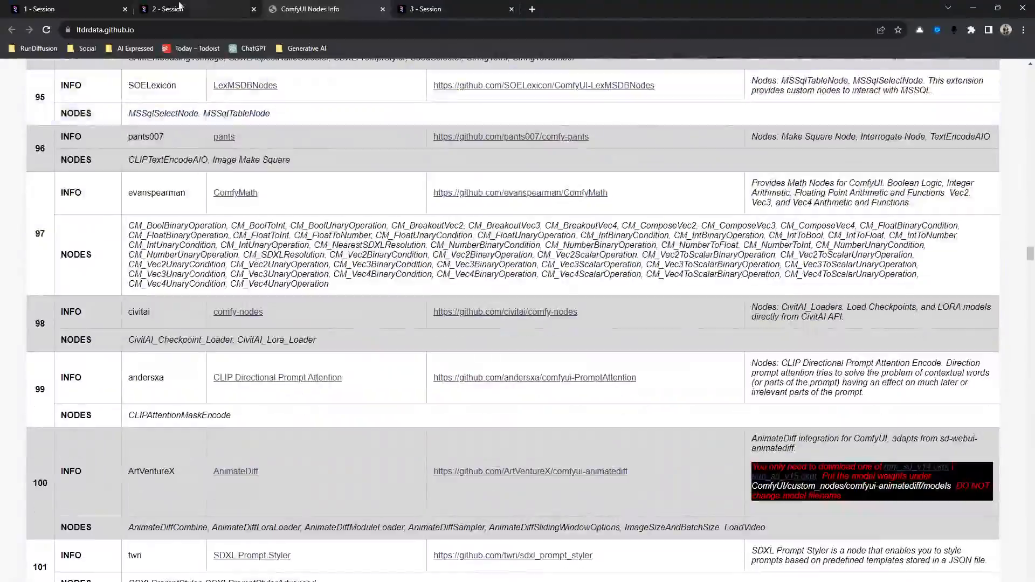
left_click(179, 8)
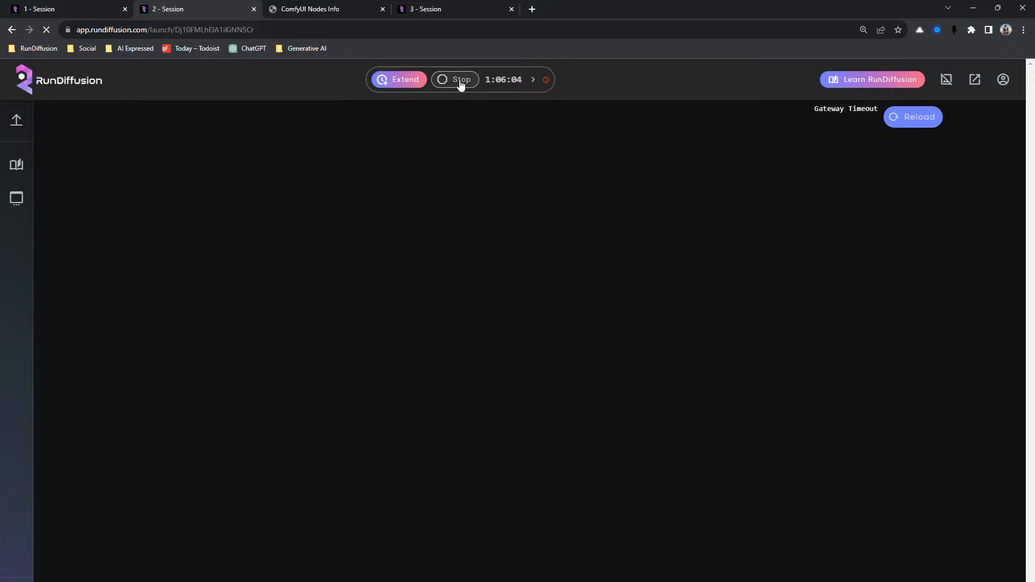
left_click(924, 129)
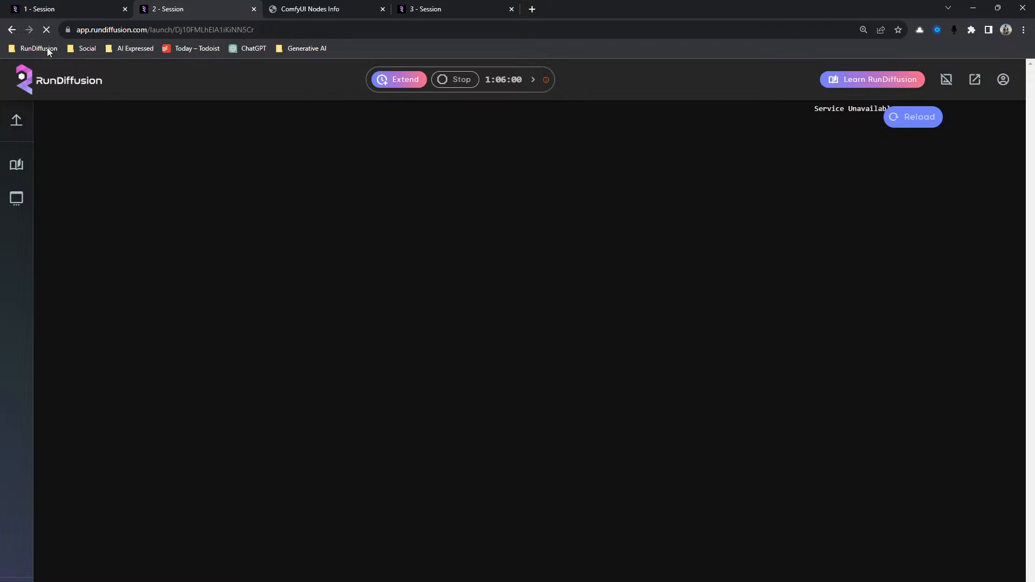
left_click(454, 79)
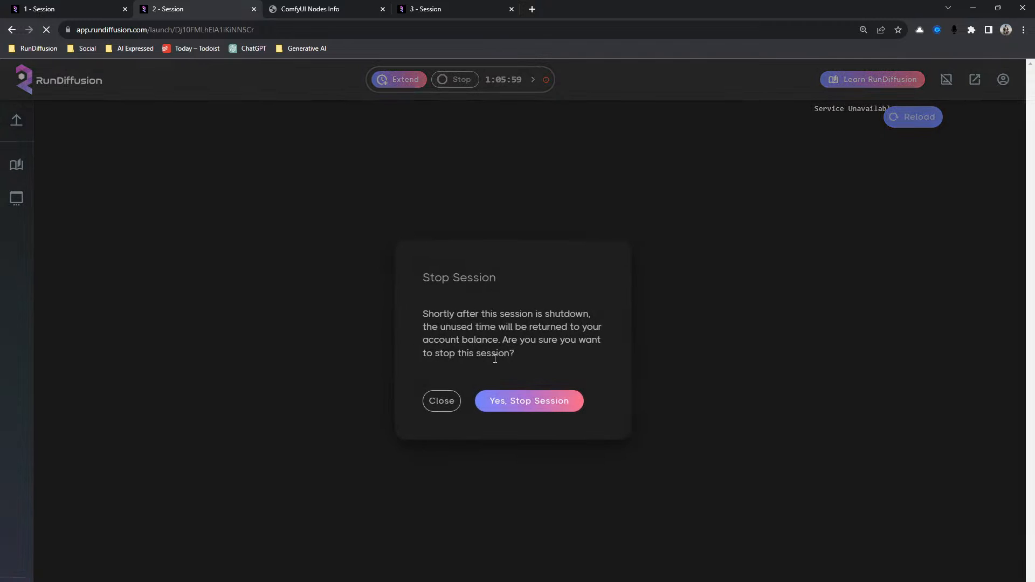
left_click(511, 403)
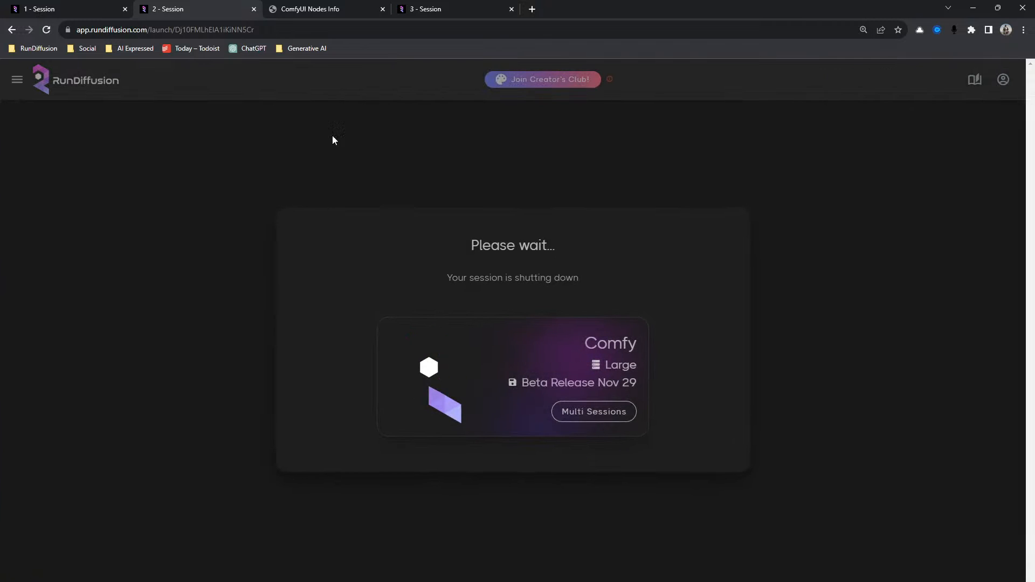
Step: Clear the existing inpainting workflow from the third session's canvas
left_click(76, 6)
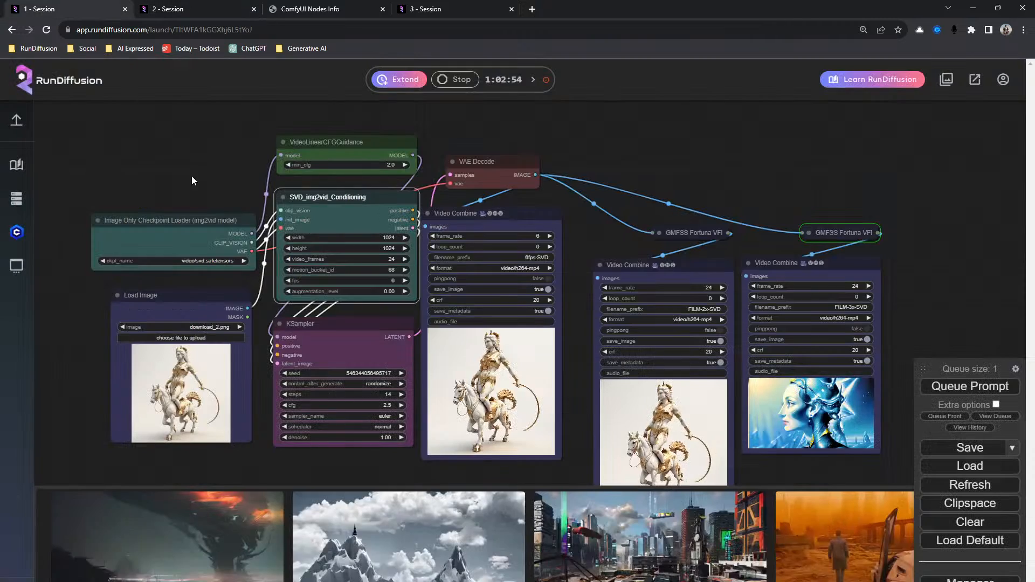
left_click(430, 6)
scroll(515, 397, "down", 4)
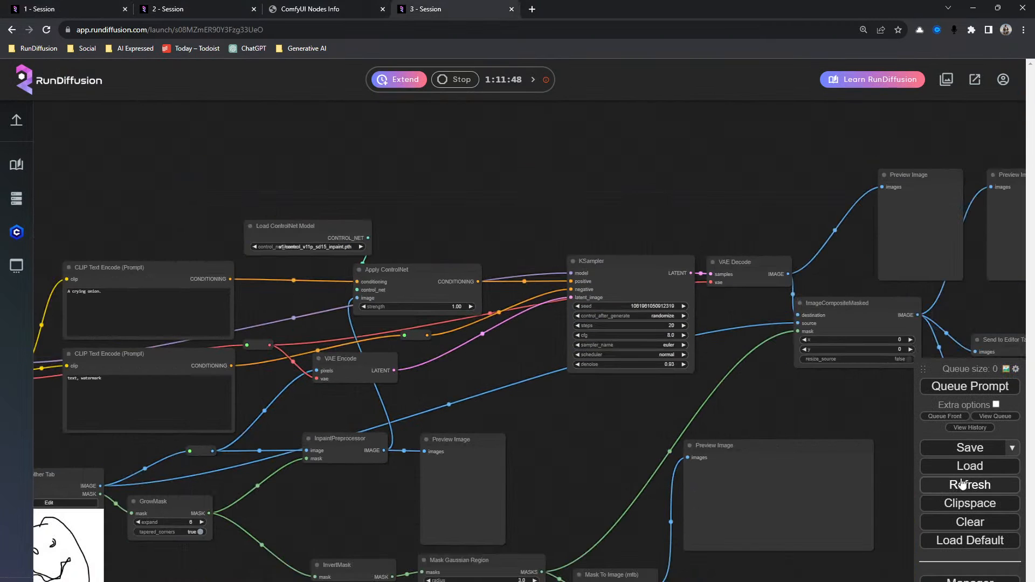
left_click(971, 522)
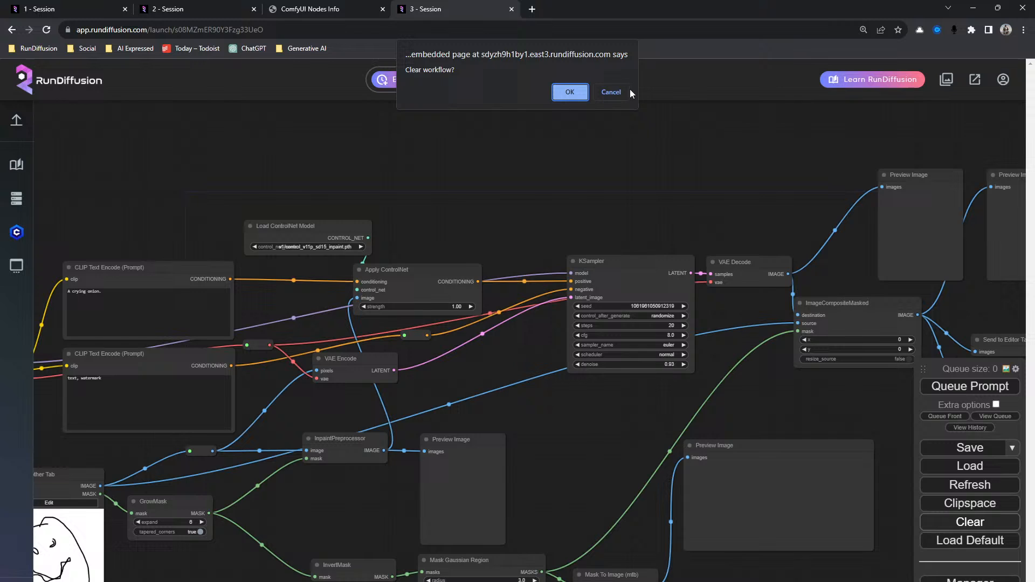
left_click(569, 92)
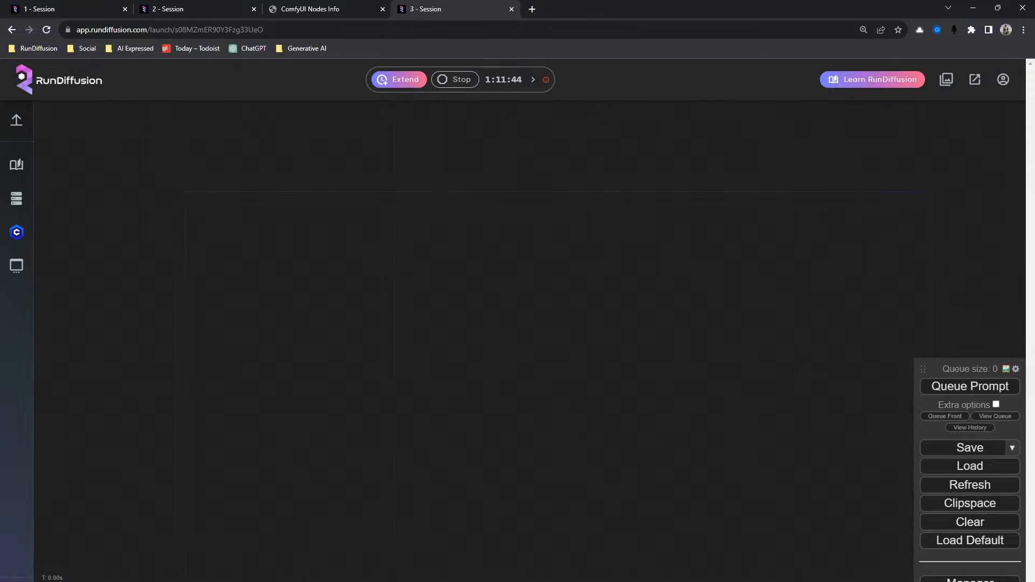
Step: Load the SDXL Turbo workflow from sdxlturbo_example.png onto the third session's empty canvas
left_click(321, 11)
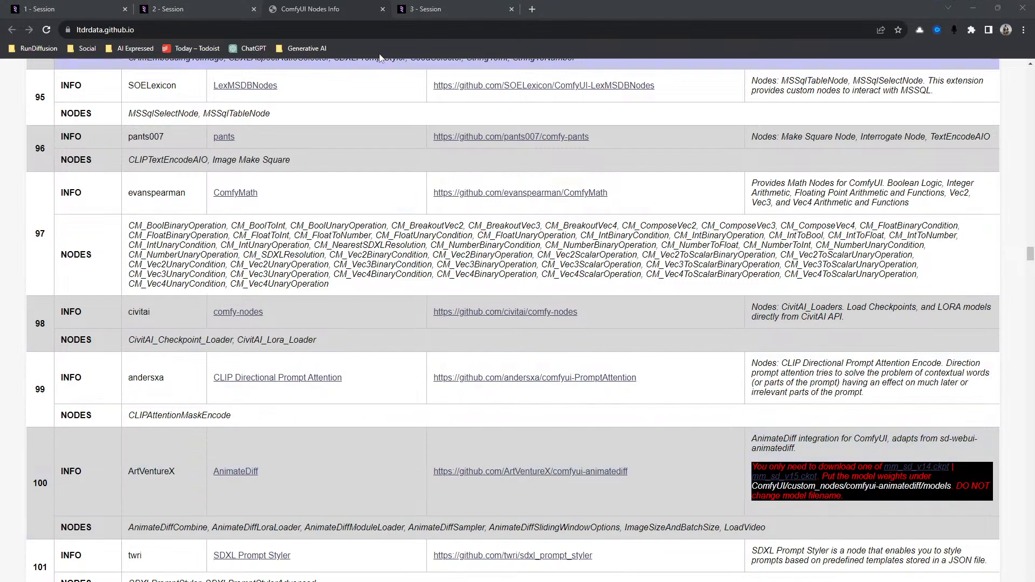
left_click(193, 6)
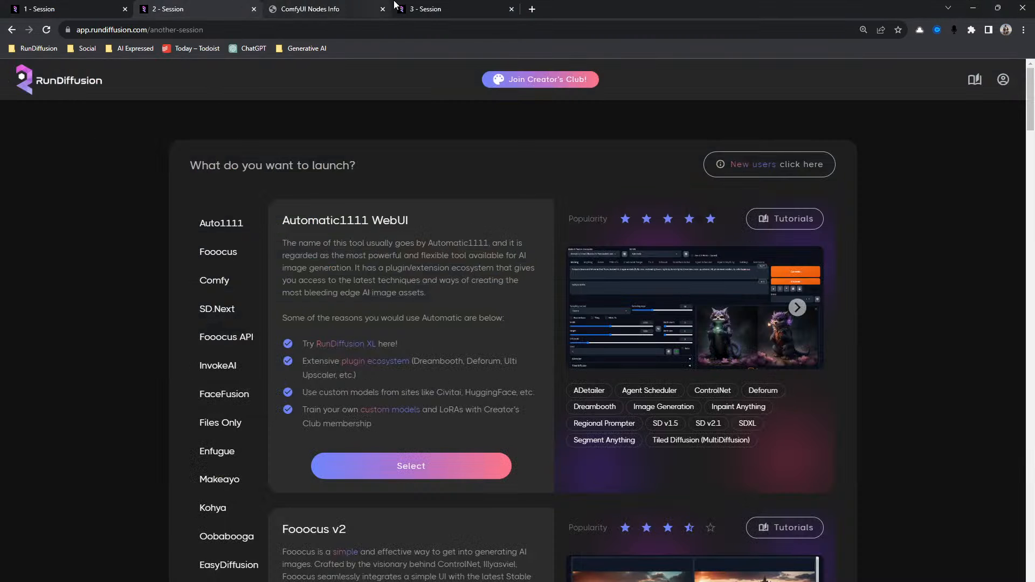
left_click(402, 7)
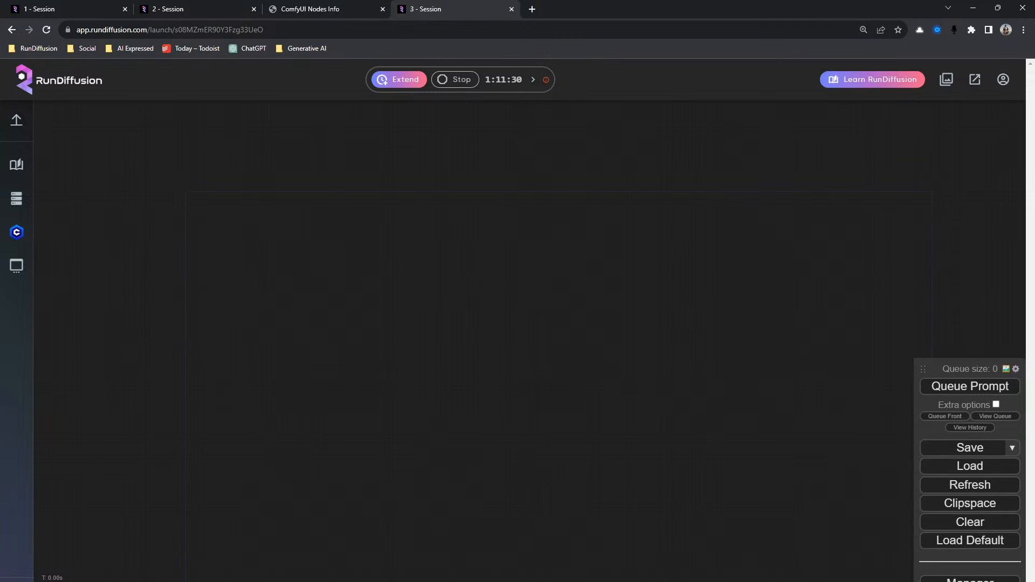
left_click_drag(636, 581, 534, 355)
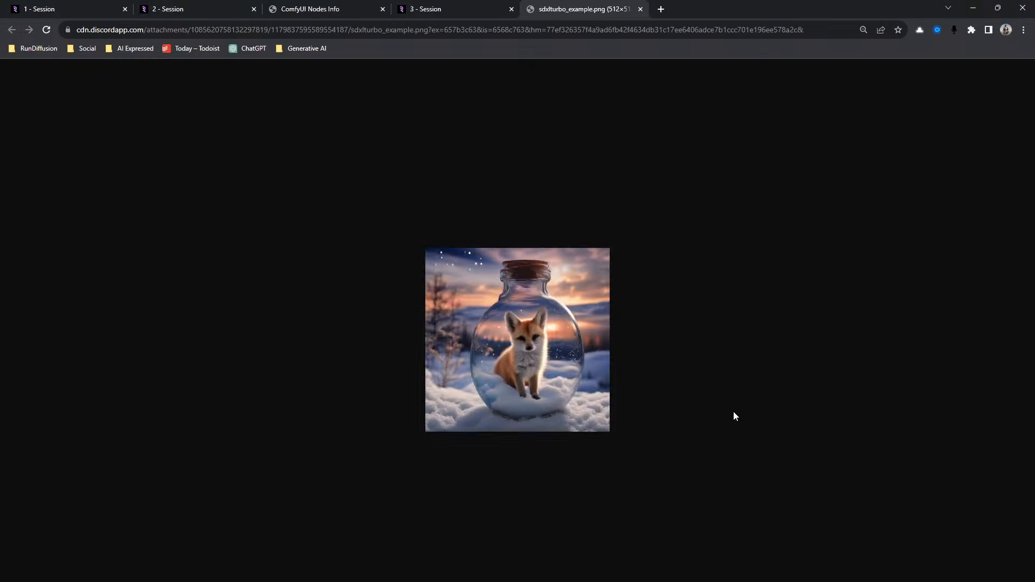
left_click_drag(598, 12, 0, 243)
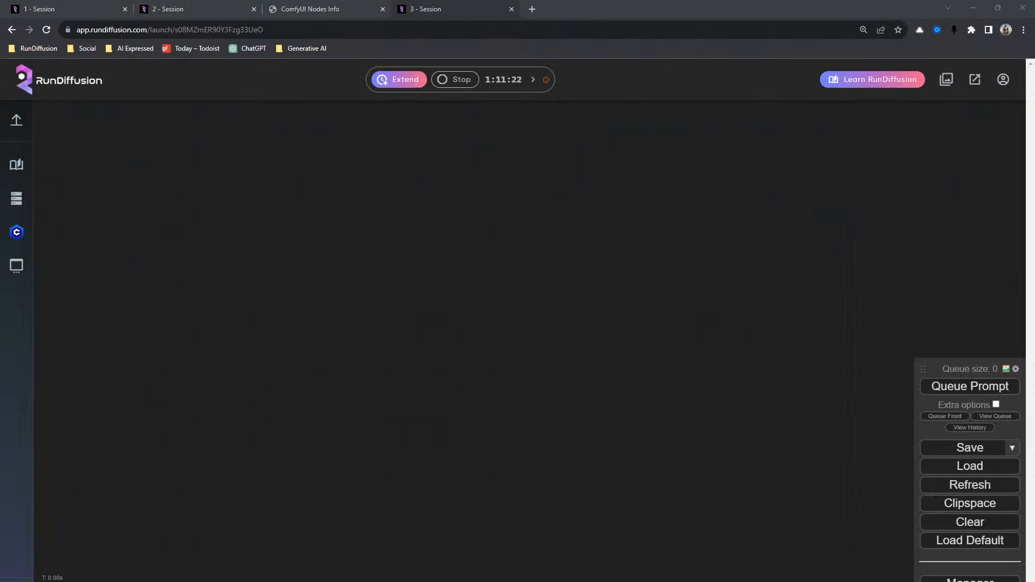
left_click_drag(0, 480, 422, 380)
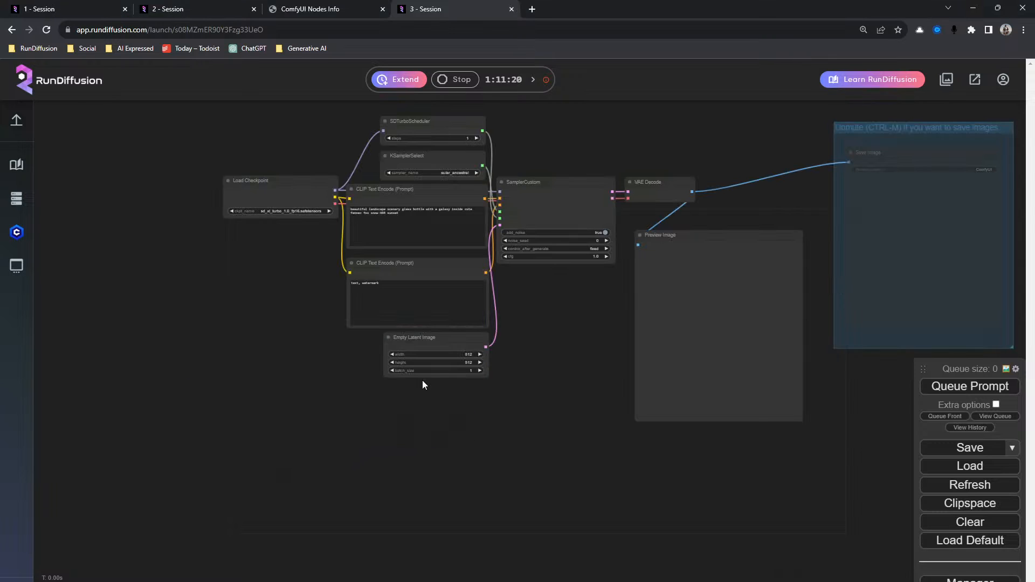
Step: Filter the Load Checkpoint models by "turbo" and select sdxl/sd_xl_turbo_1.0_fp16.safetensors
left_click_drag(552, 307, 444, 360)
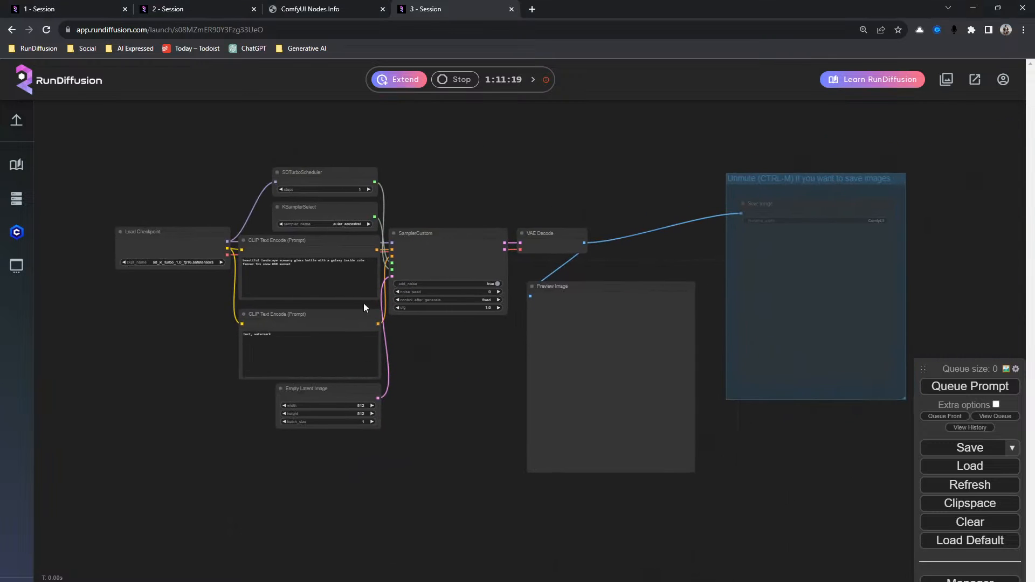
left_click(192, 263)
type("turbo")
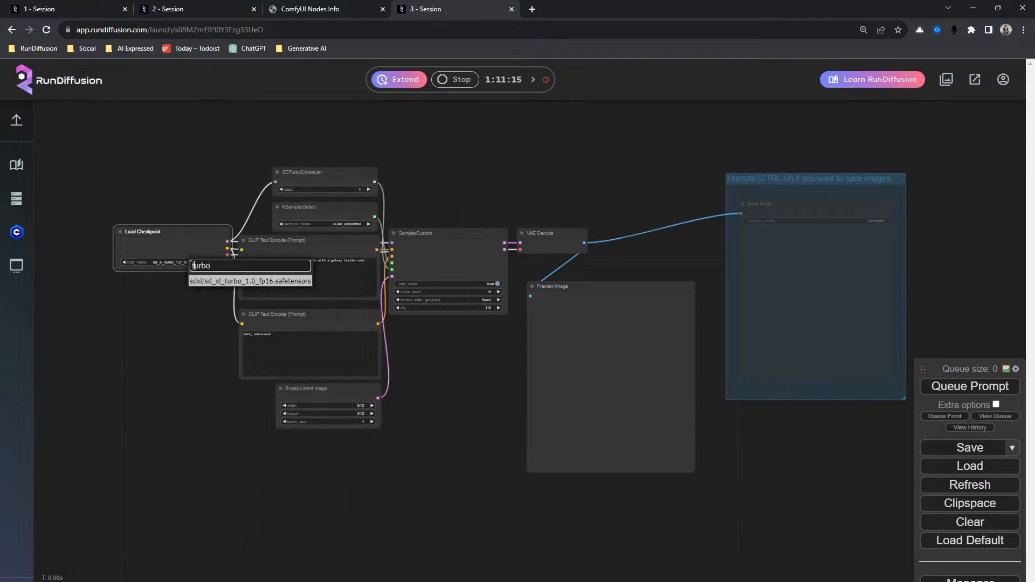
key("Return")
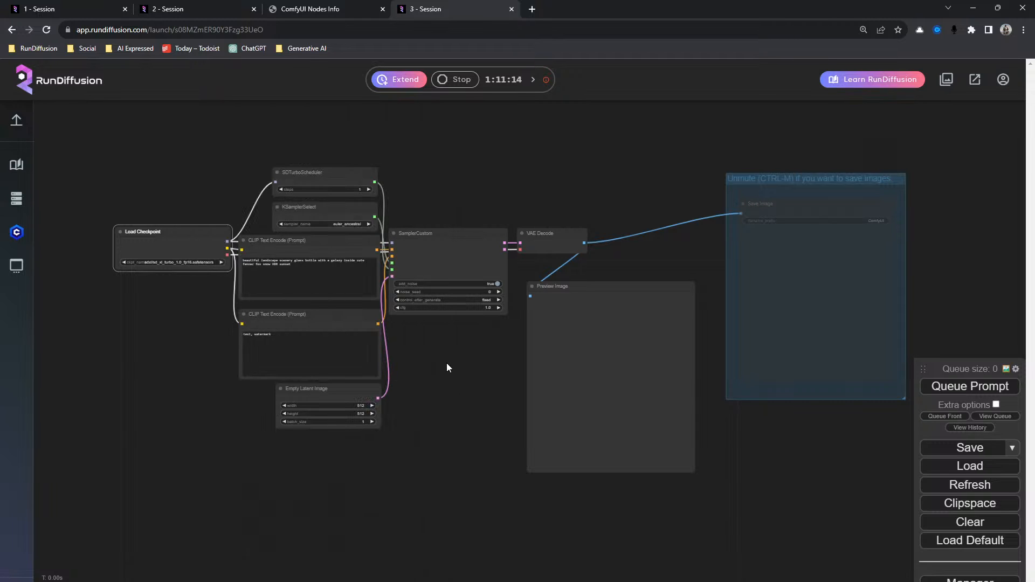
Step: Replace the positive prompt with "crocodile business man, disco elysium style digital illustration" and queue the generation
left_click_drag(447, 364, 397, 423)
scroll(300, 380, "up", 4)
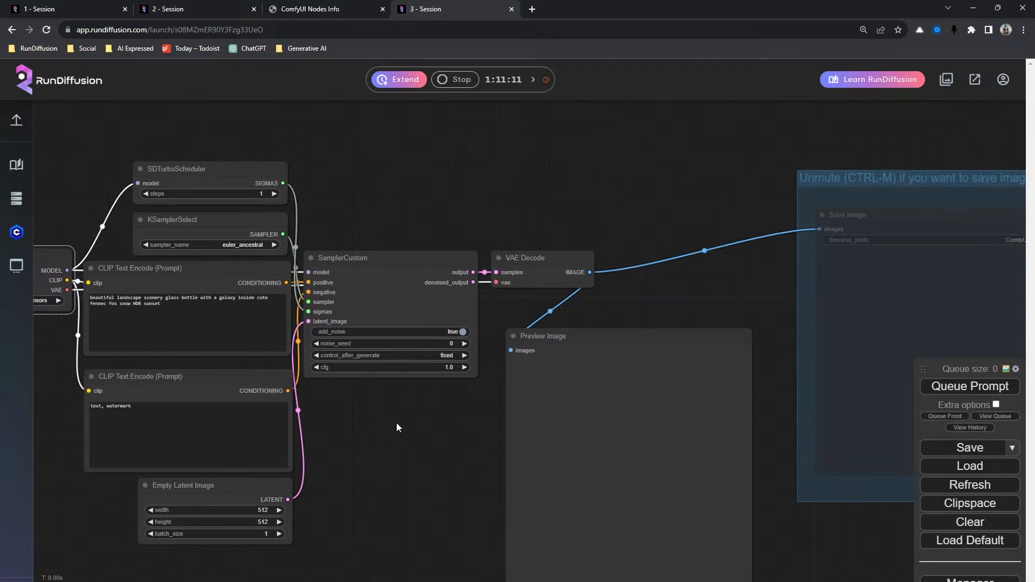
left_click(196, 333)
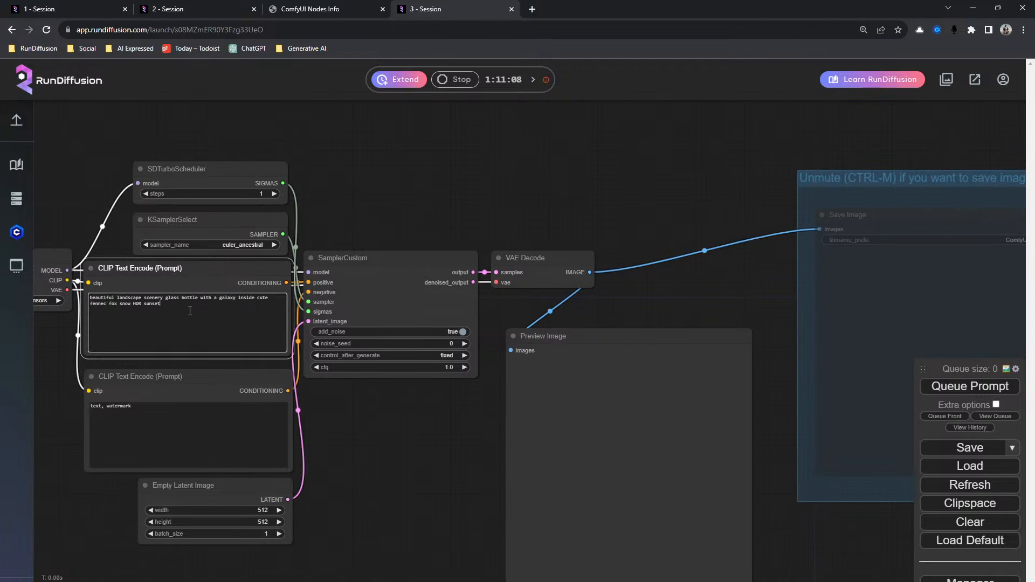
key("ctrl+a")
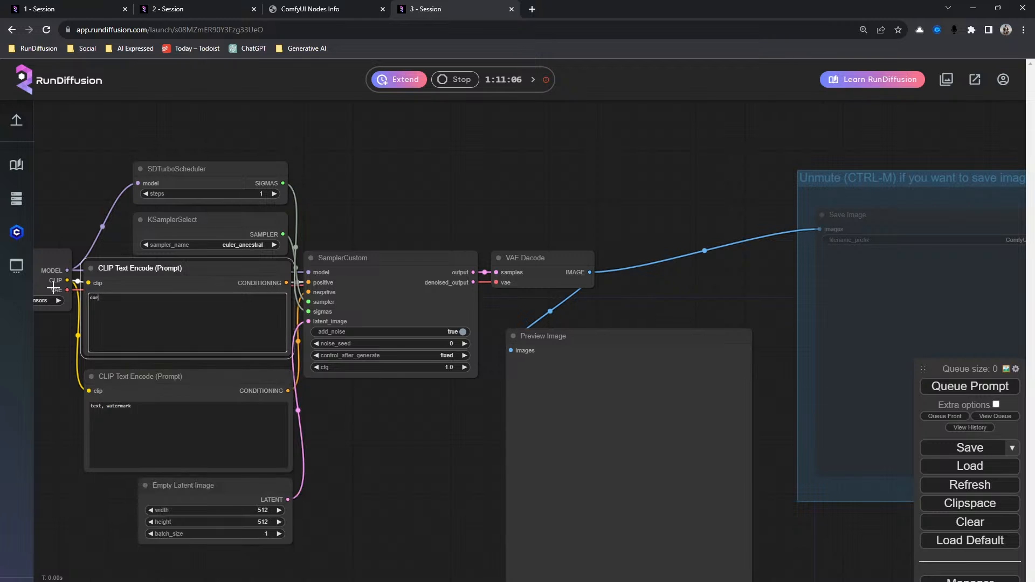
type("crocol")
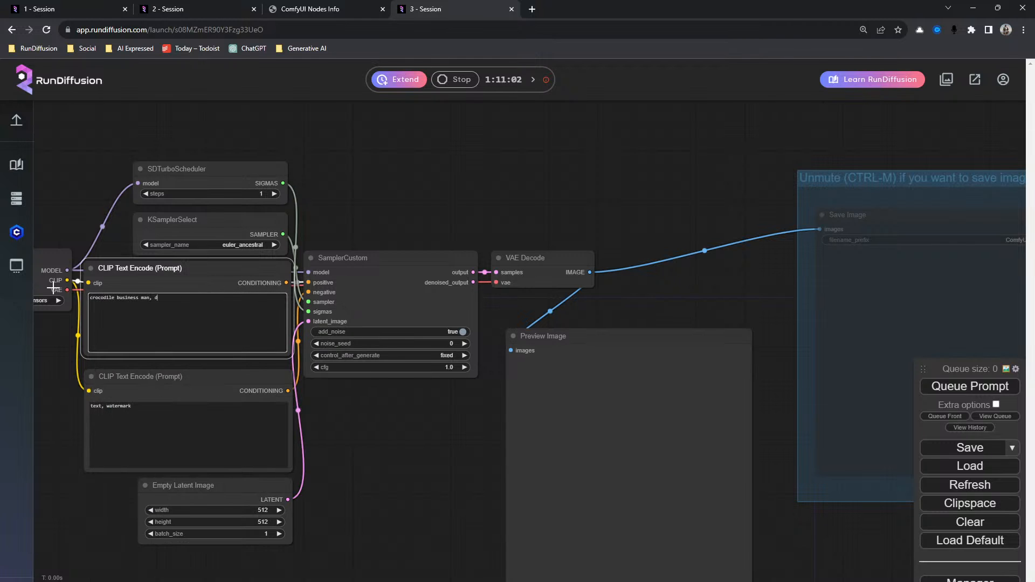
type("odile business man, disco s")
key("BackSpace")
type("el")
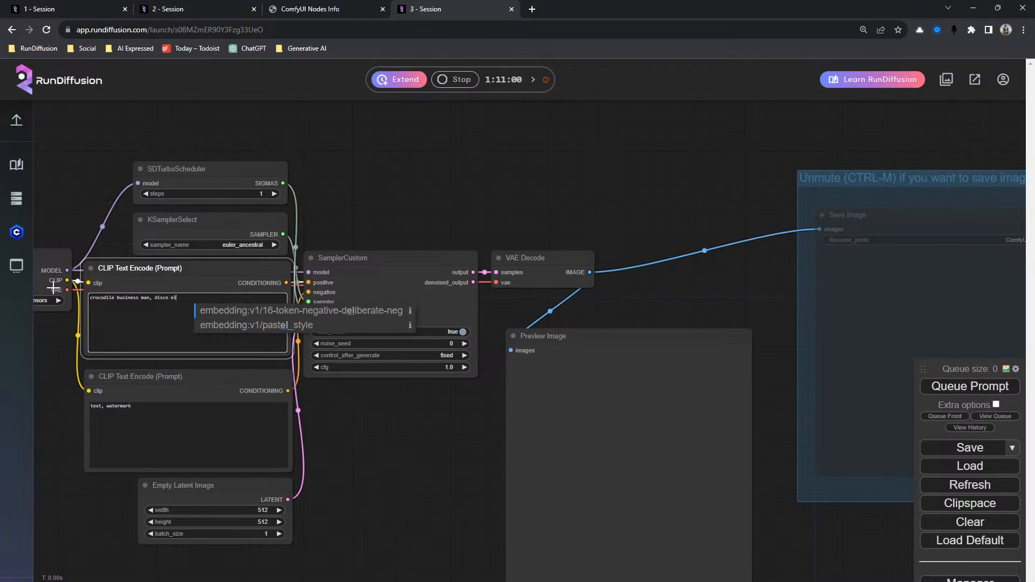
type("ysium st")
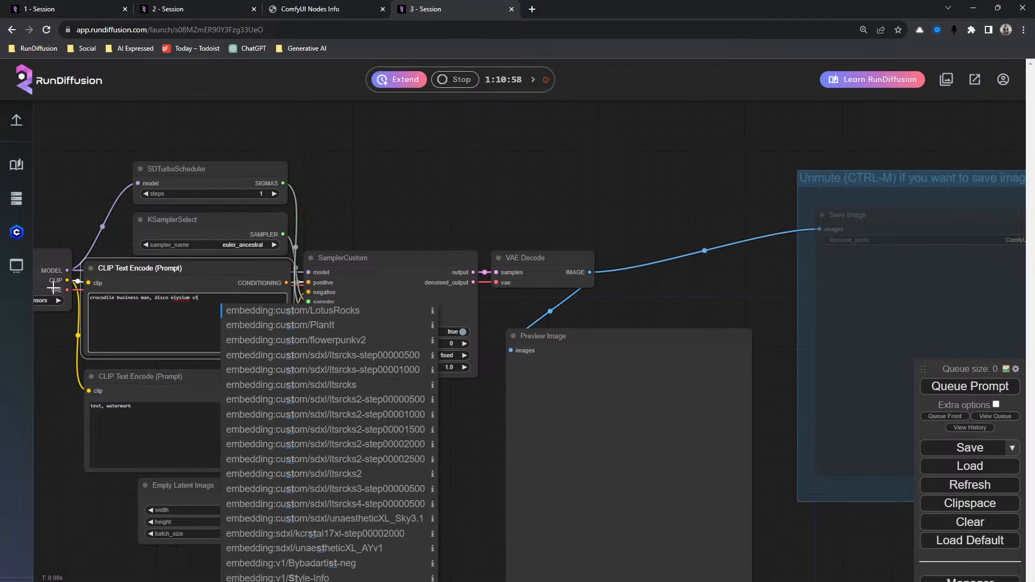
type("yle digital illustration")
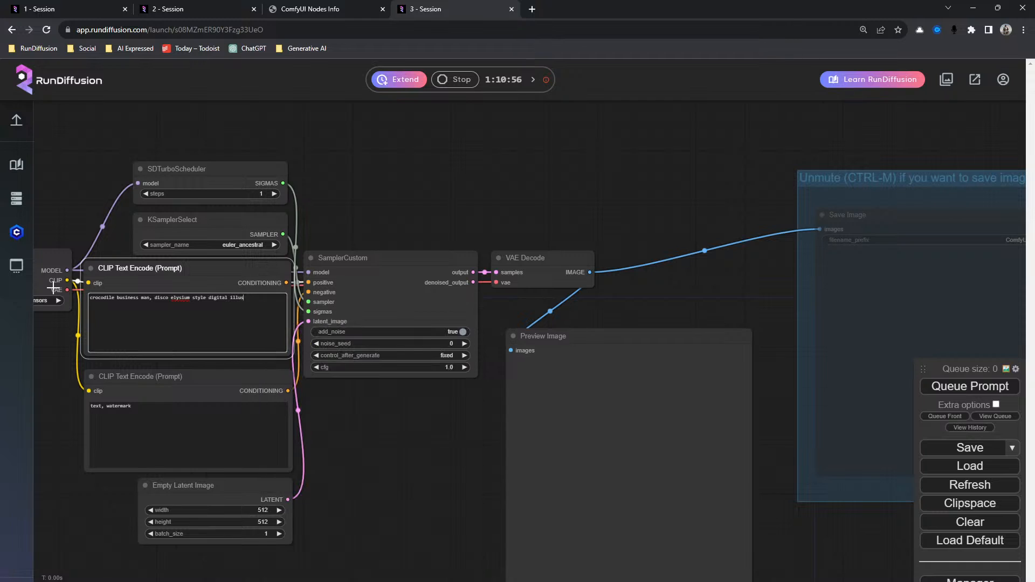
left_click(370, 501)
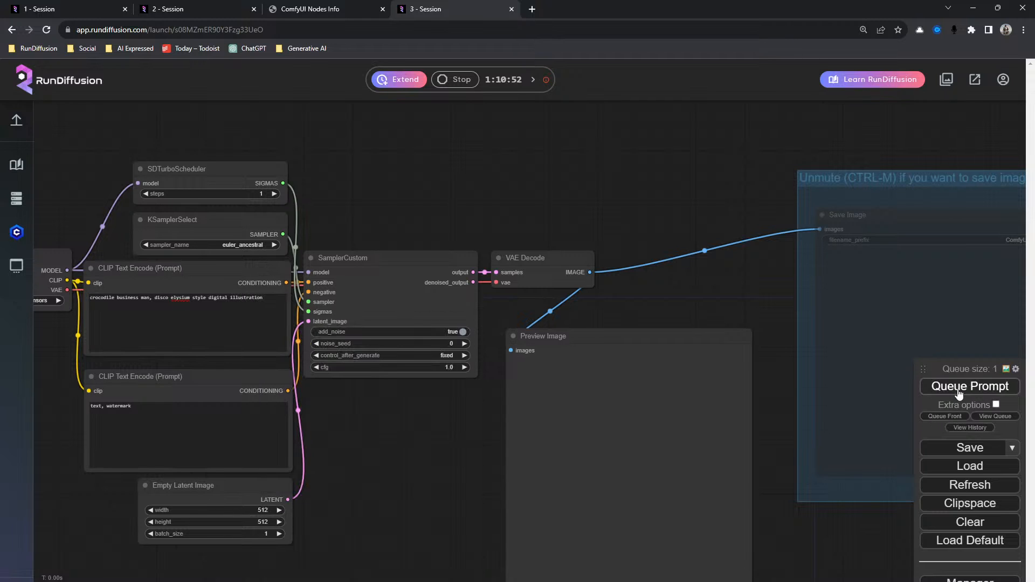
Step: Close the stopped second session's browser tab and return to the first session
left_click(199, 5)
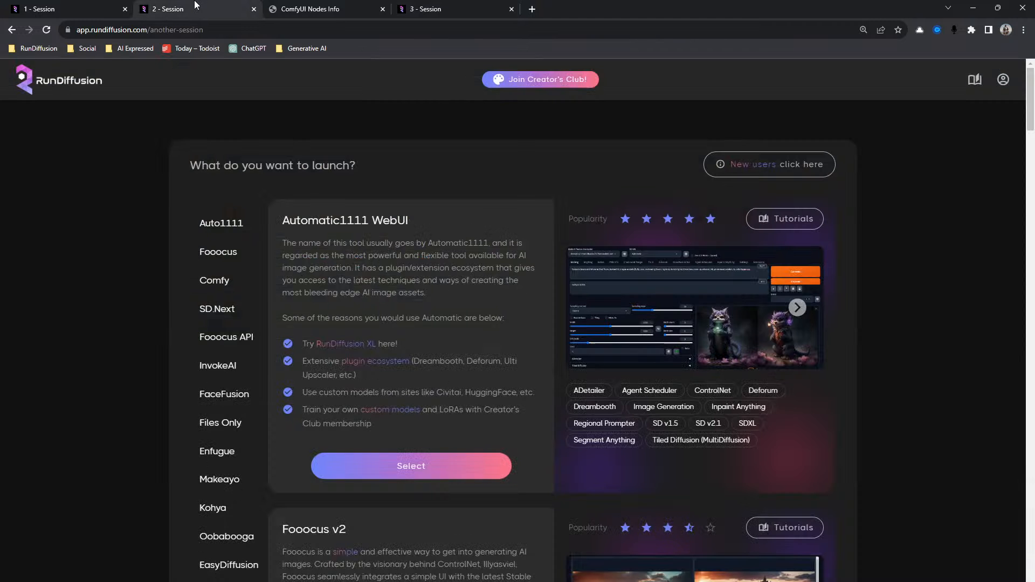
left_click(254, 9)
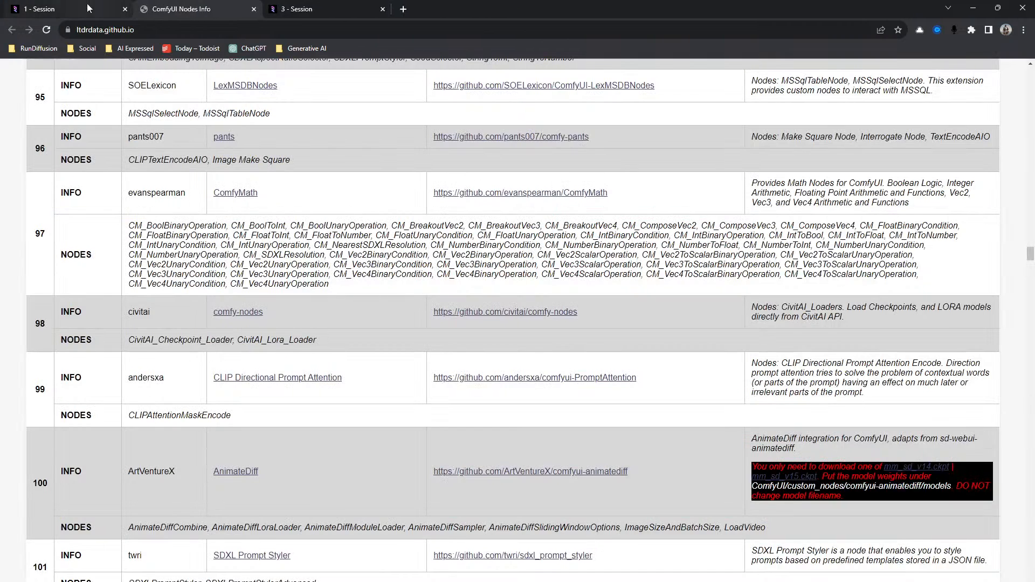
left_click(302, 9)
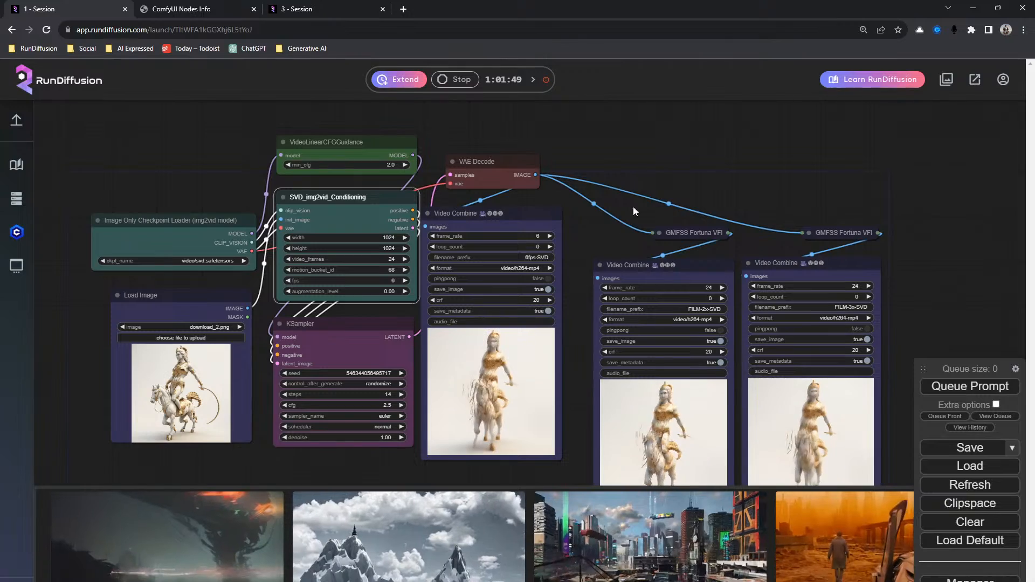
Step: Examine the motion and quality of the rider video in the three Video Combine previews, comparing the original with both interpolated versions
left_click_drag(690, 163, 420, 108)
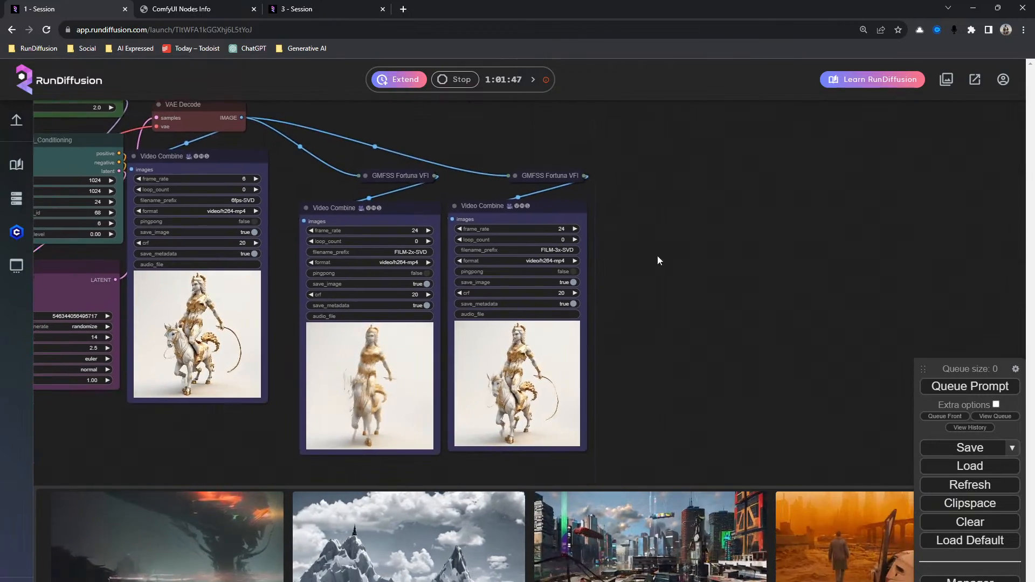
left_click_drag(670, 382, 752, 245)
scroll(581, 323, "up", 4)
scroll(581, 323, "up", 8)
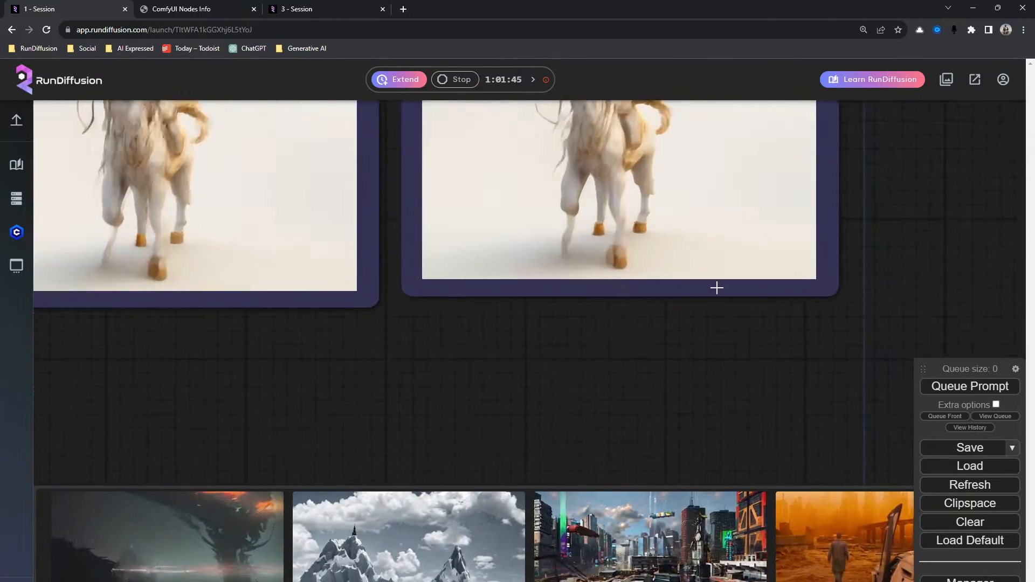
left_click_drag(848, 224, 747, 408)
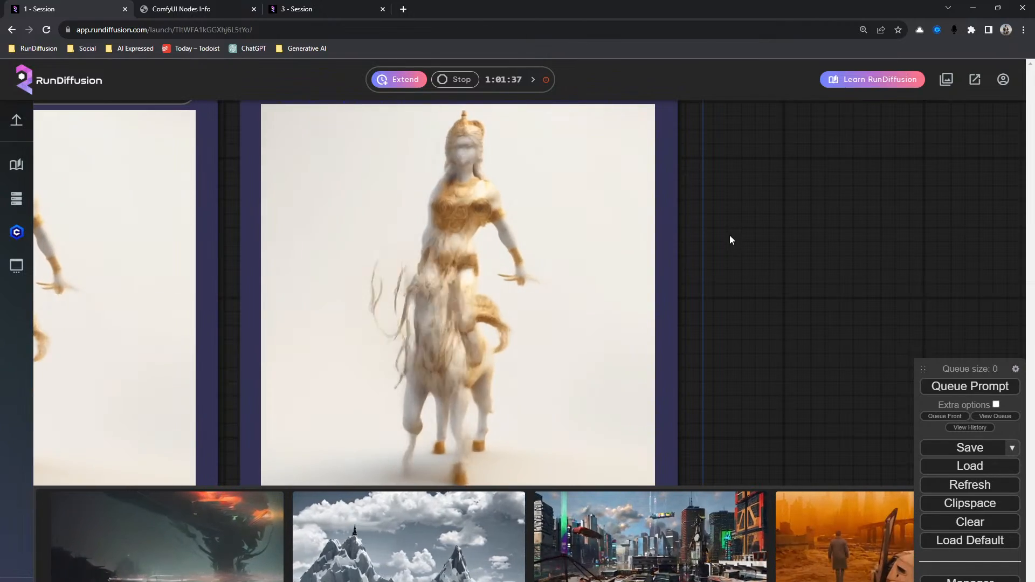
left_click_drag(730, 240, 766, 194)
scroll(757, 197, "down", 2)
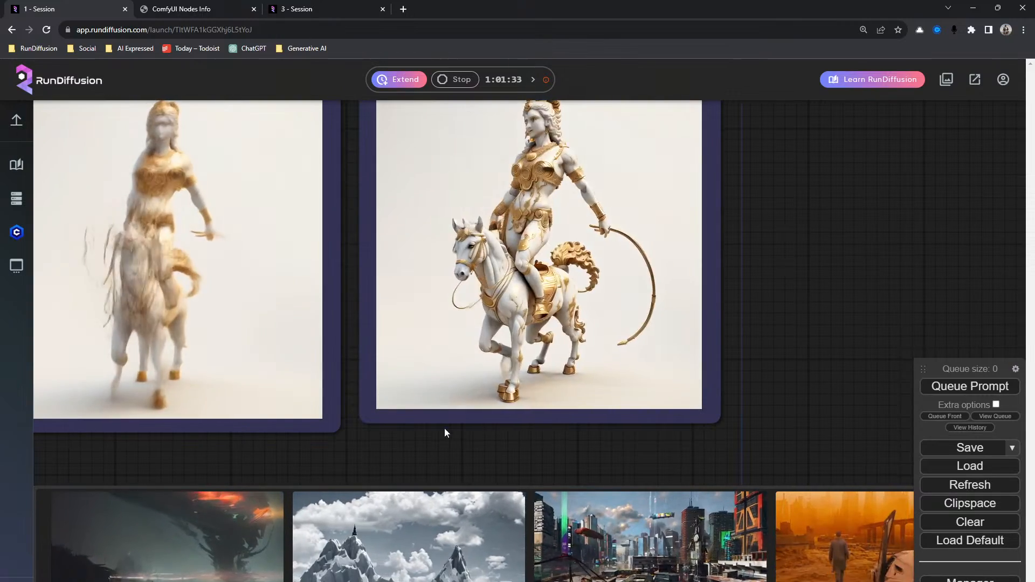
scroll(444, 441, "down", 2)
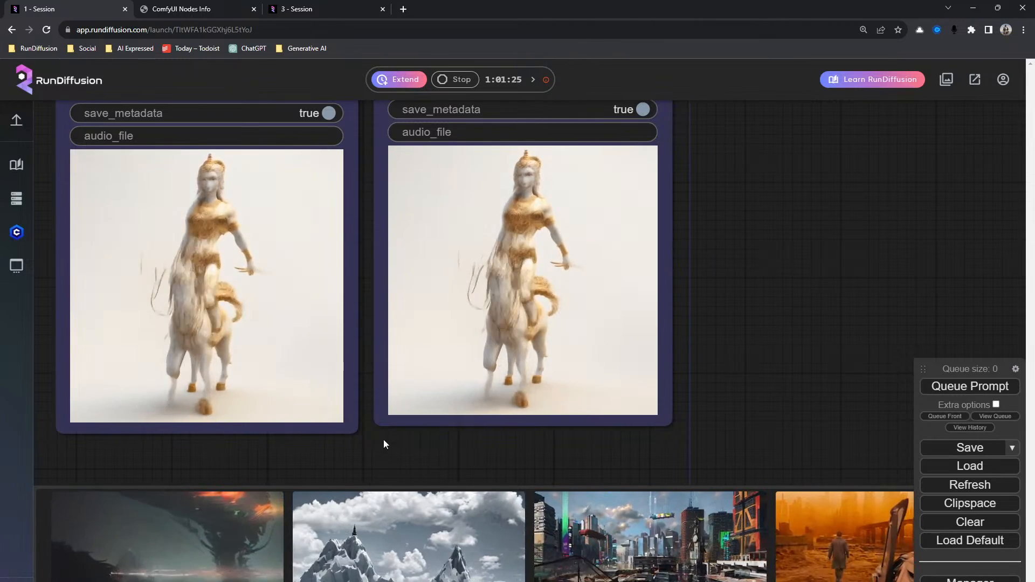
scroll(321, 428, "down", 2)
left_click_drag(93, 343, 334, 380)
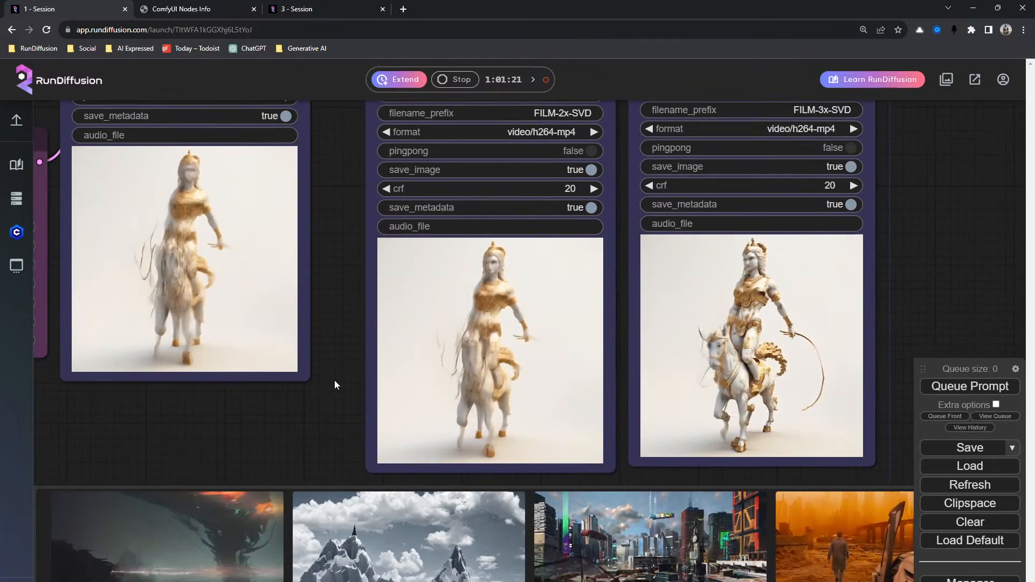
Step: Queue another generation of the rider video from the download_2.png image
scroll(329, 380, "down", 3)
left_click_drag(156, 378, 385, 462)
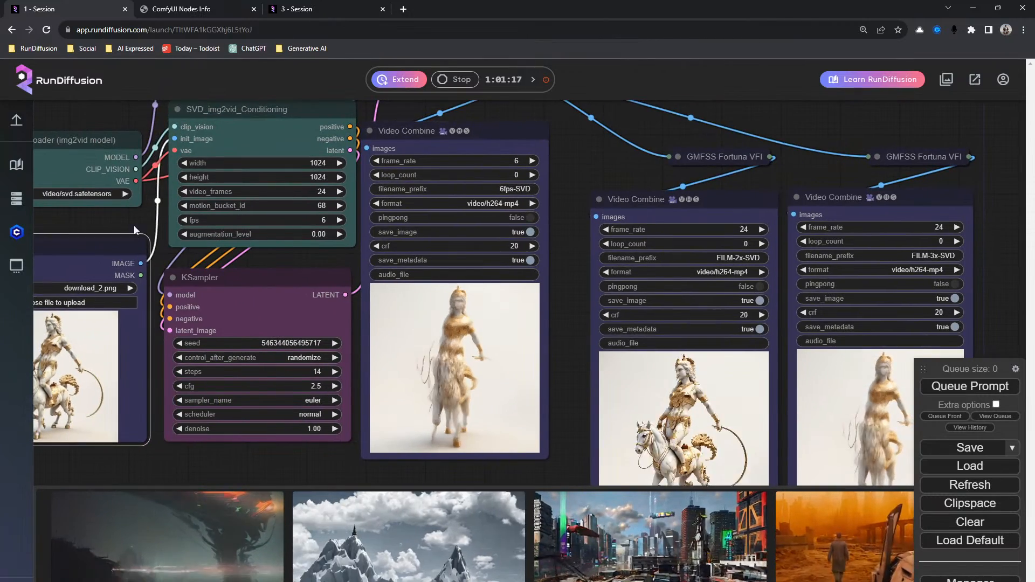
left_click_drag(108, 217, 189, 216)
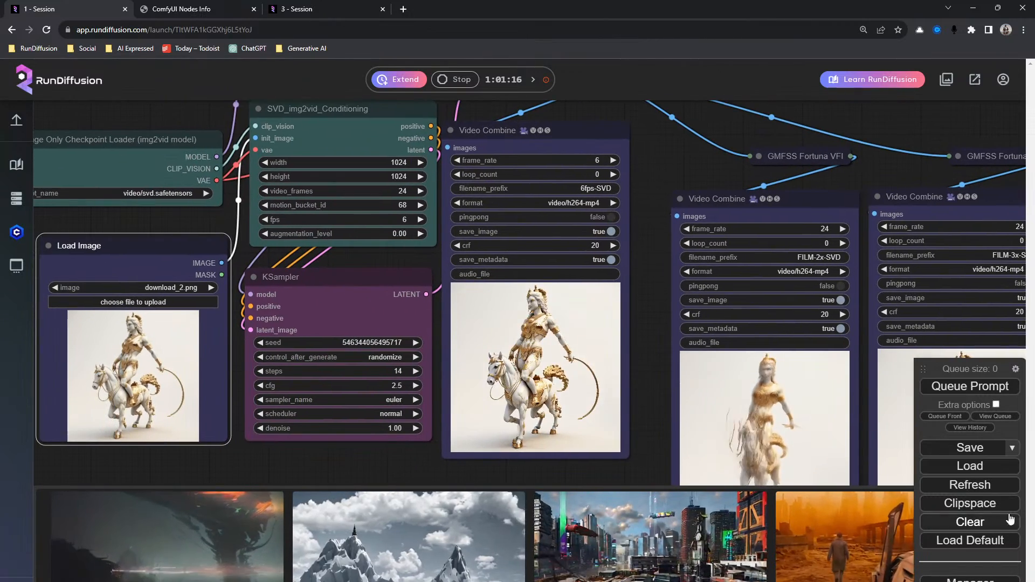
left_click(970, 386)
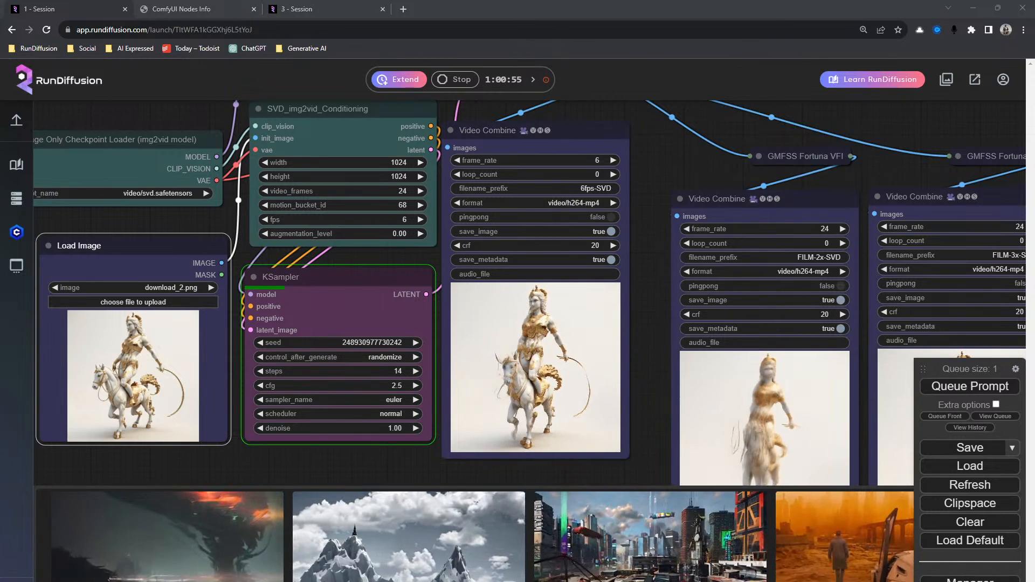
Step: Examine the video workflow's node chain and the three Video Combine previews, from the KSampler and VAE Decode through both GMFSS Fortuna VFI branches
scroll(313, 256, "down", 5)
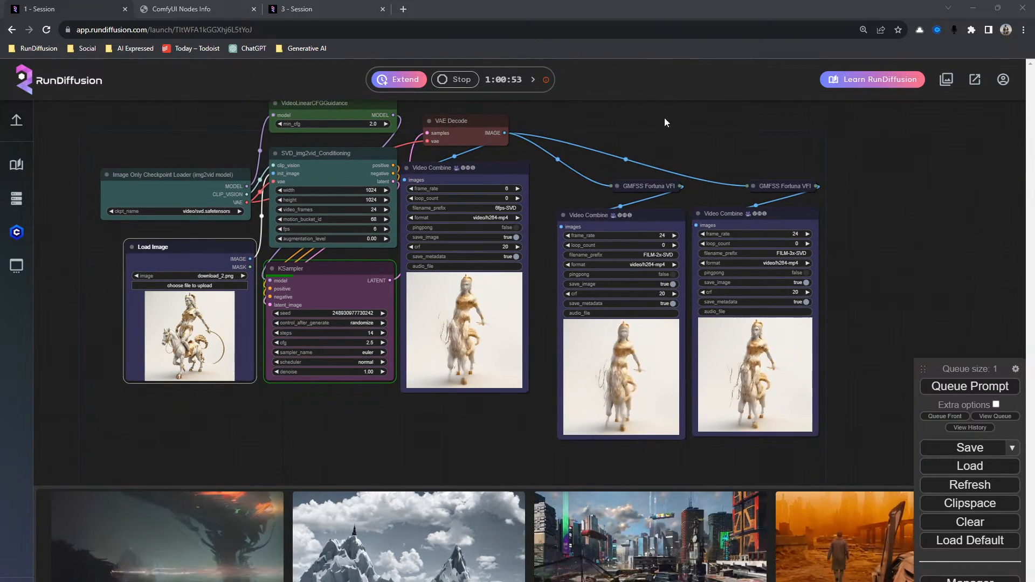
left_click_drag(664, 118, 604, 144)
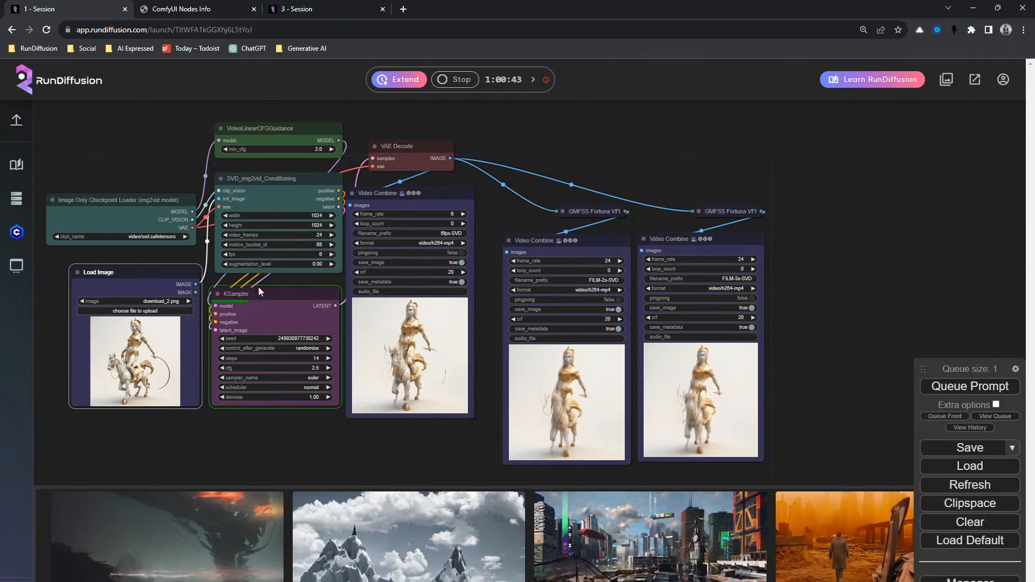
left_click(439, 167)
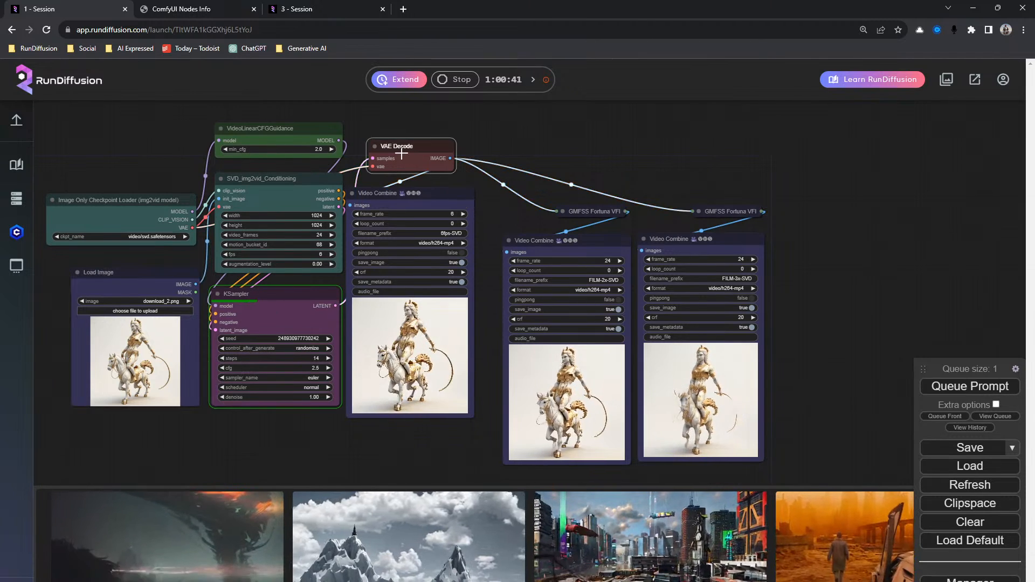
left_click(623, 159)
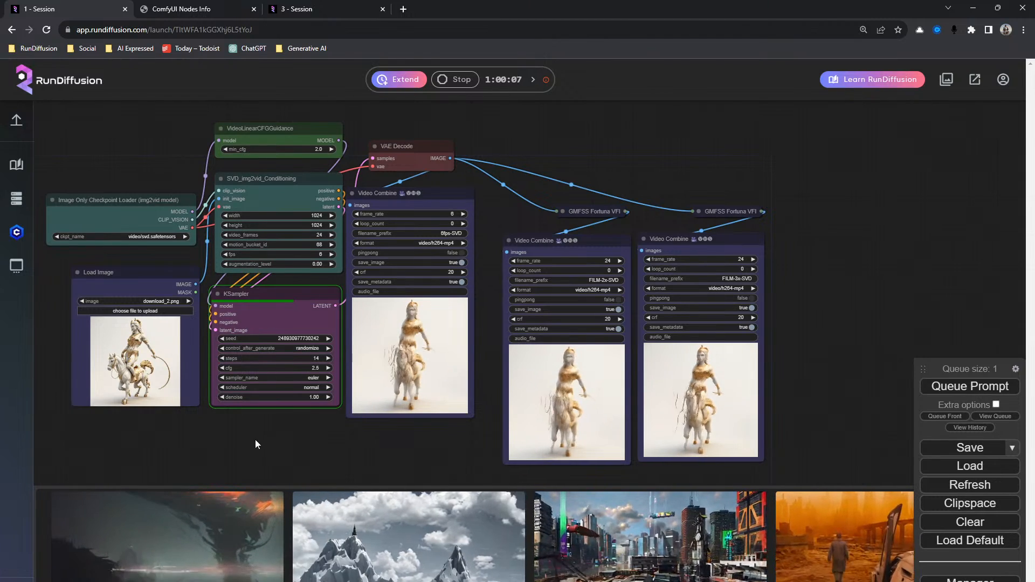
left_click_drag(282, 436, 277, 403)
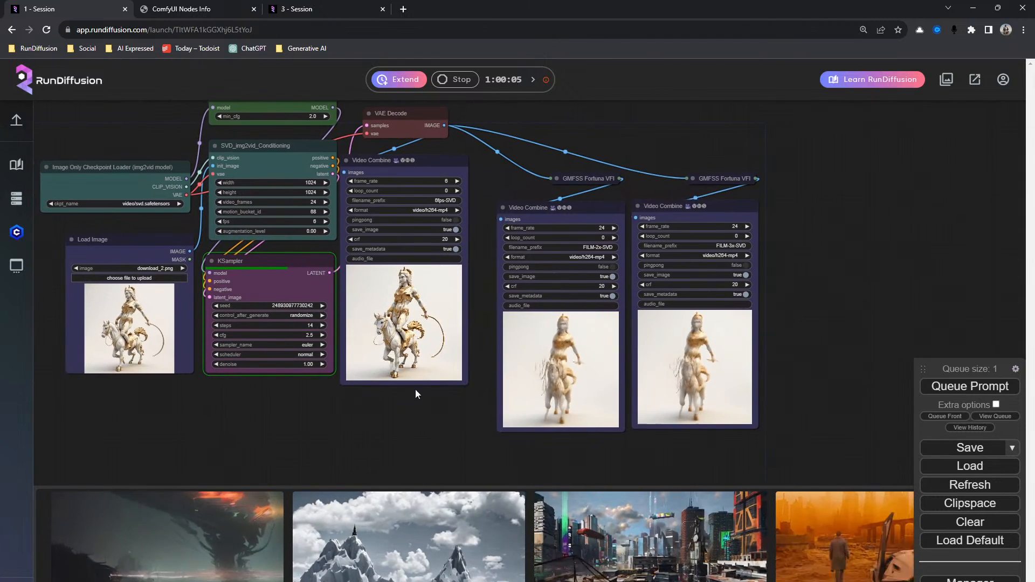
scroll(405, 394, "up", 7)
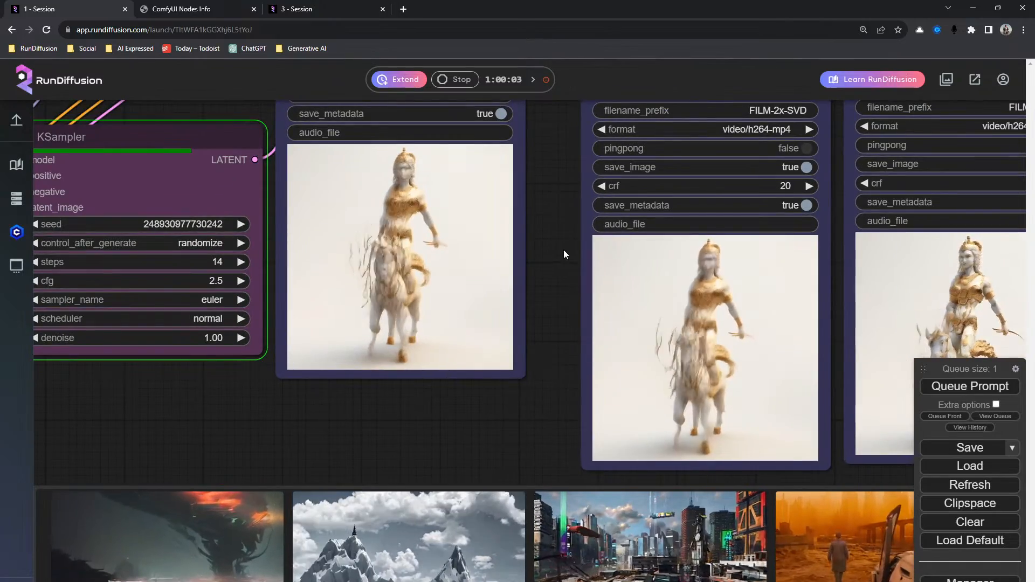
scroll(553, 253, "down", 7)
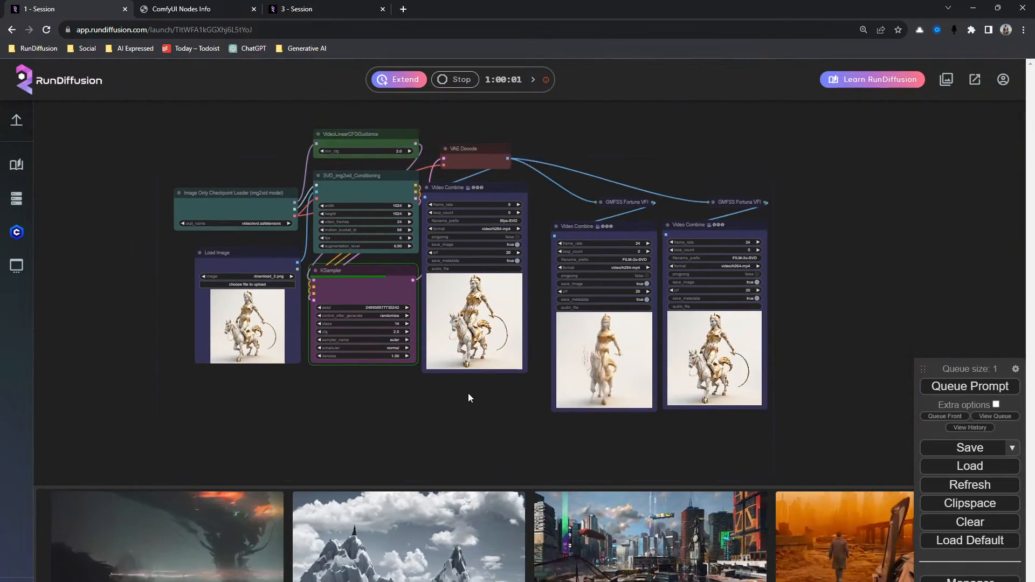
scroll(474, 384, "up", 6)
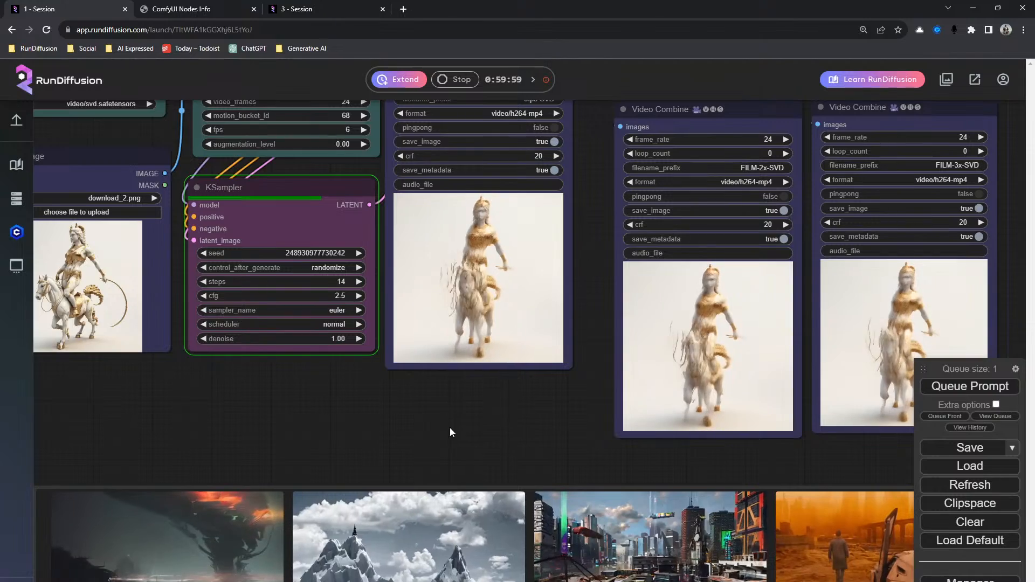
left_click_drag(335, 389, 334, 405)
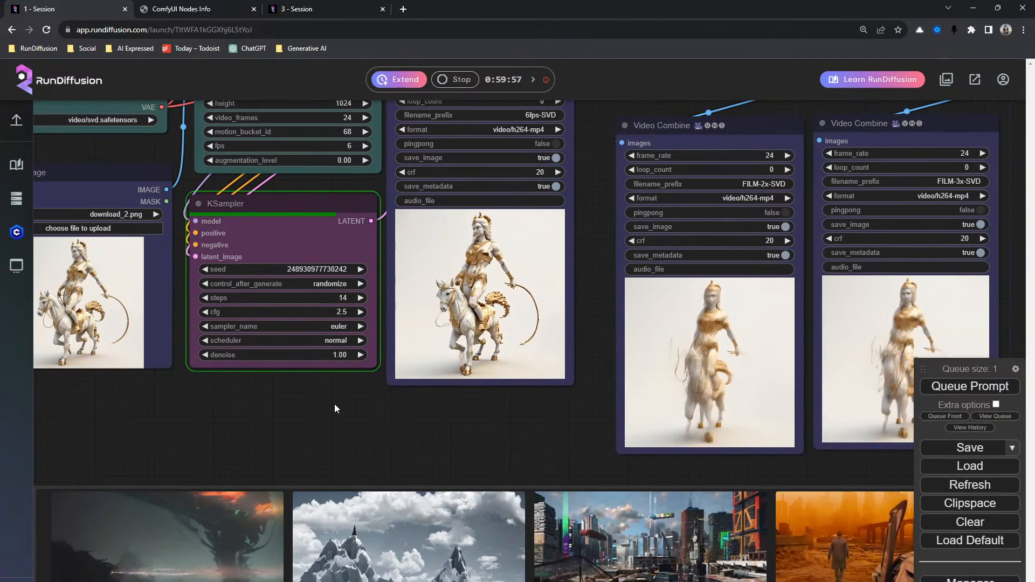
scroll(335, 404, "down", 4)
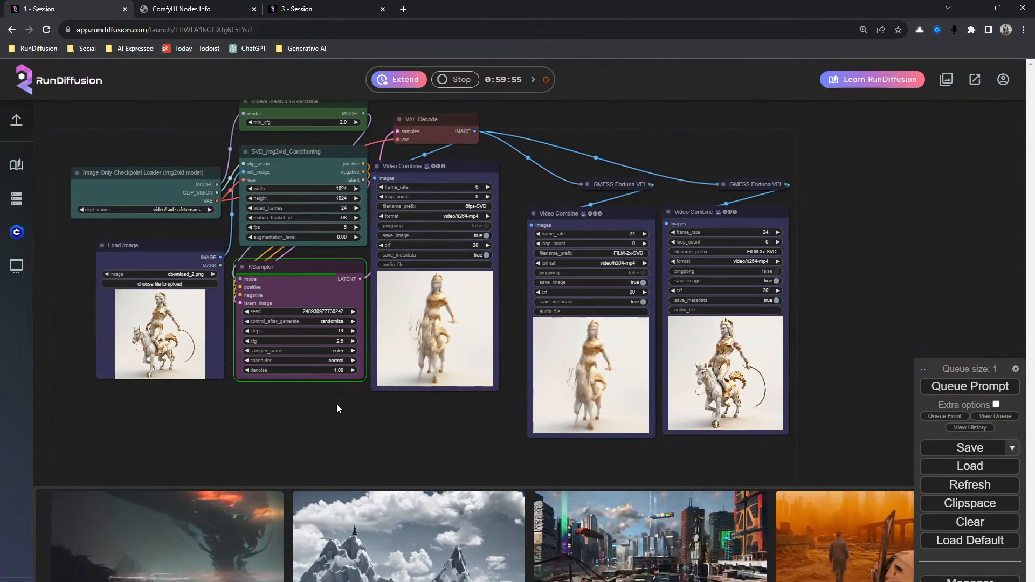
left_click_drag(336, 403, 323, 457)
Step: Switch to the third session and inspect the crocodile business man illustration in the Preview Image node
left_click(297, 8)
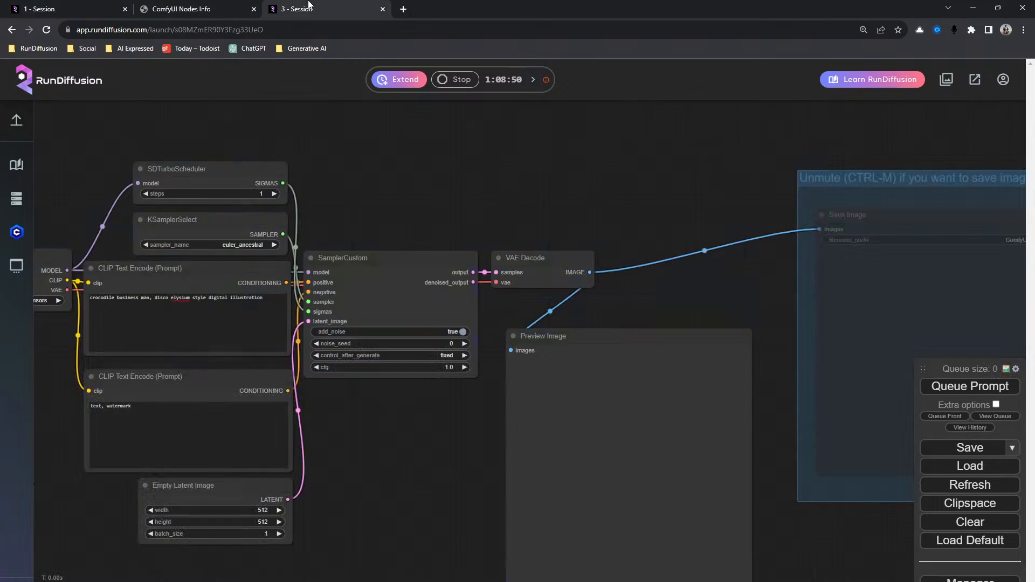
scroll(403, 441, "up", 5)
scroll(316, 318, "up", 4)
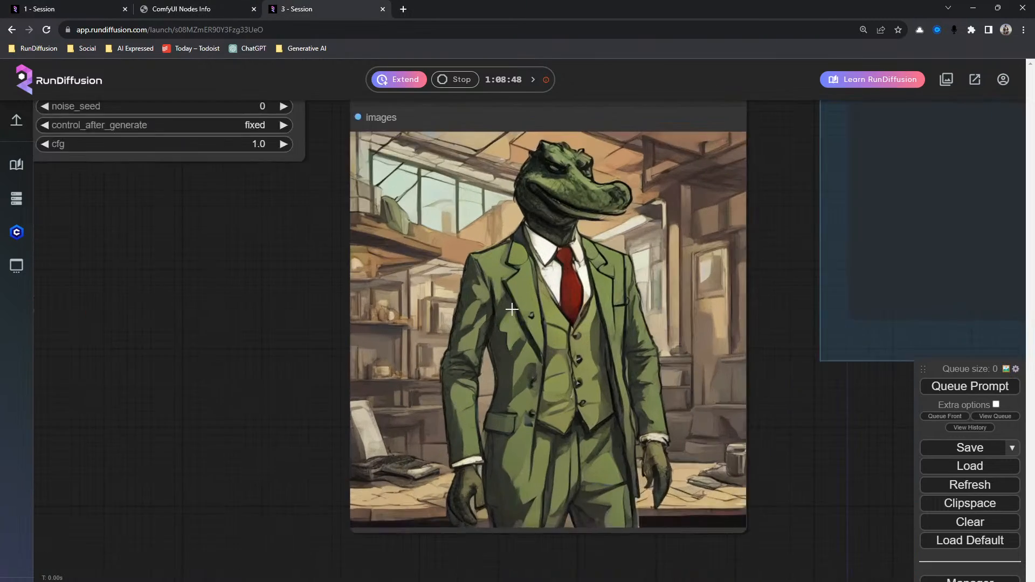
scroll(270, 338, "down", 2)
scroll(271, 338, "down", 3)
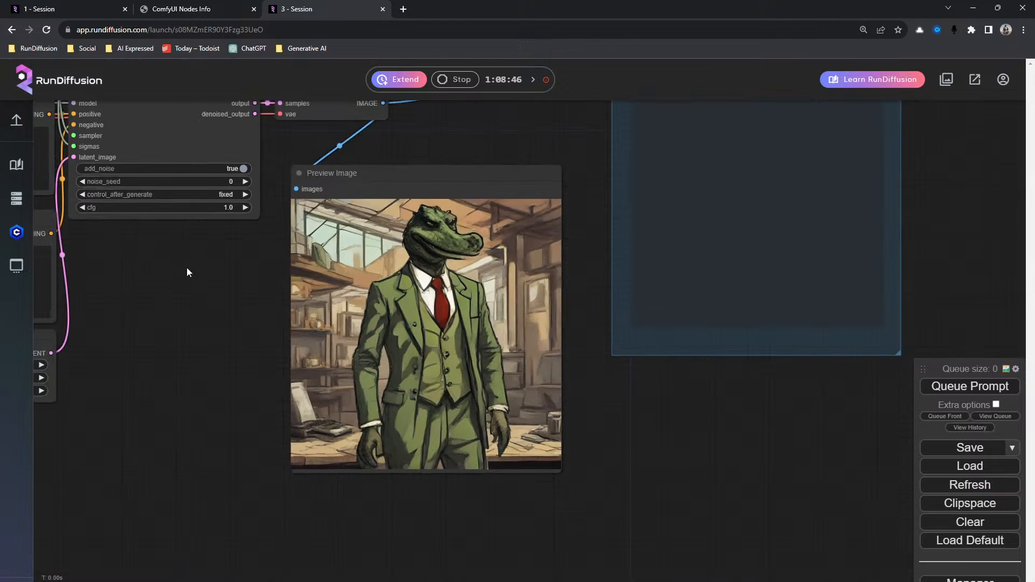
Step: In the positive prompt, replace "crocodile" with "dragon" and append ", selling meat by roadside" at the end
left_click_drag(187, 270, 454, 362)
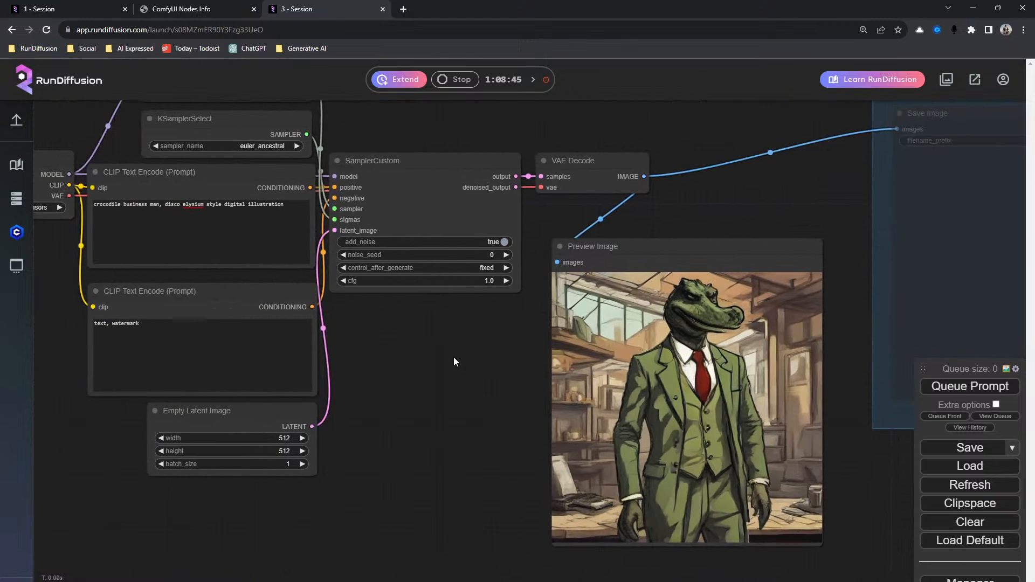
double_click(121, 204)
type("dragon")
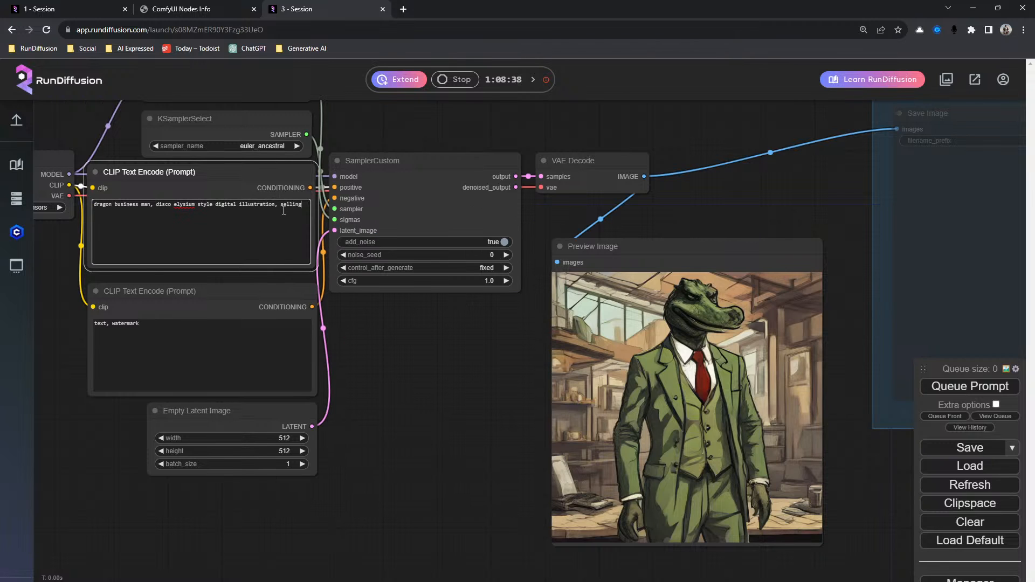
type(" meat by roadside")
Step: Set the SamplerCustom node's control_after_generate to increment and queue the dragon prompt
left_click_drag(437, 355, 569, 386)
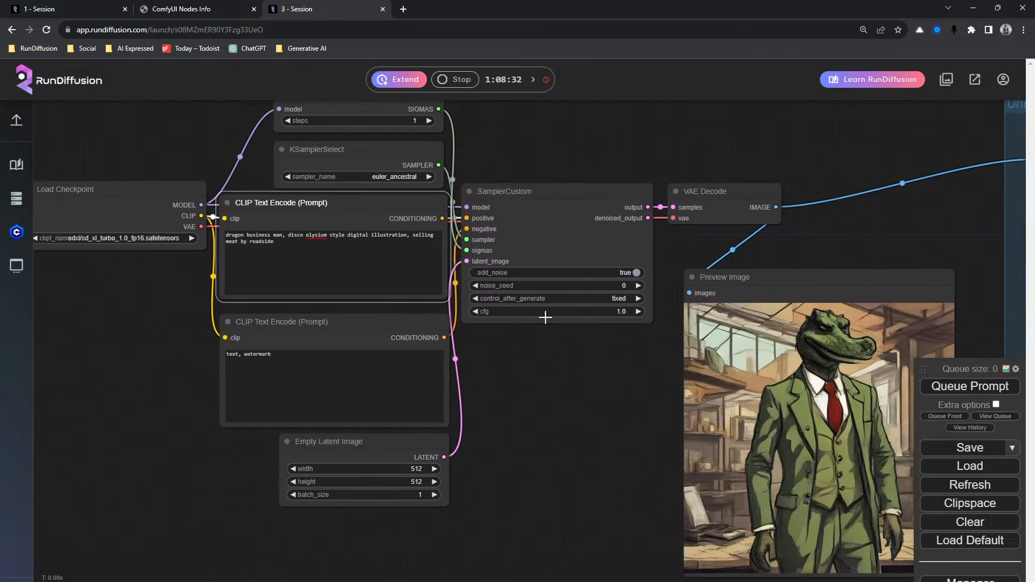
left_click(641, 299)
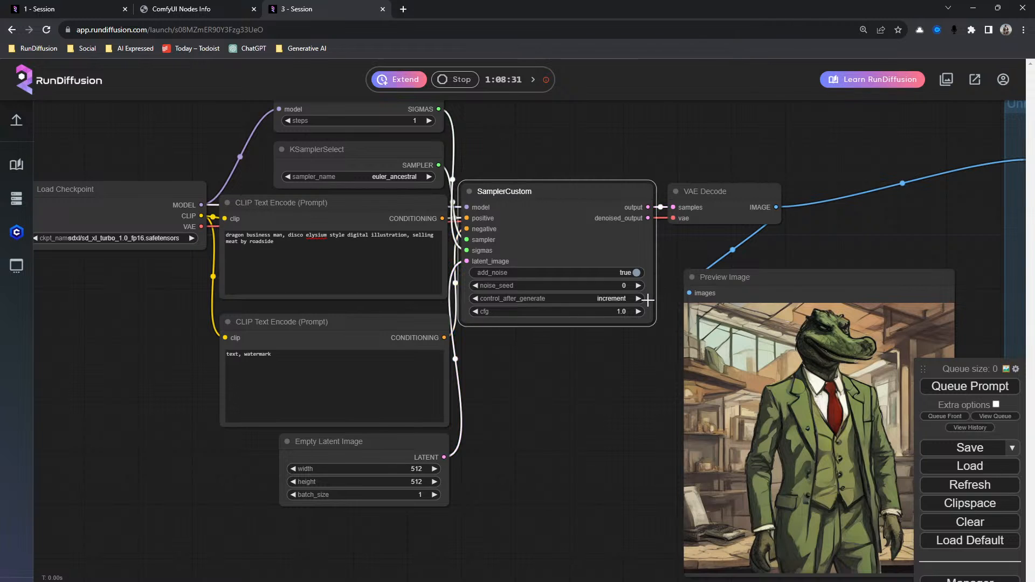
left_click(963, 390)
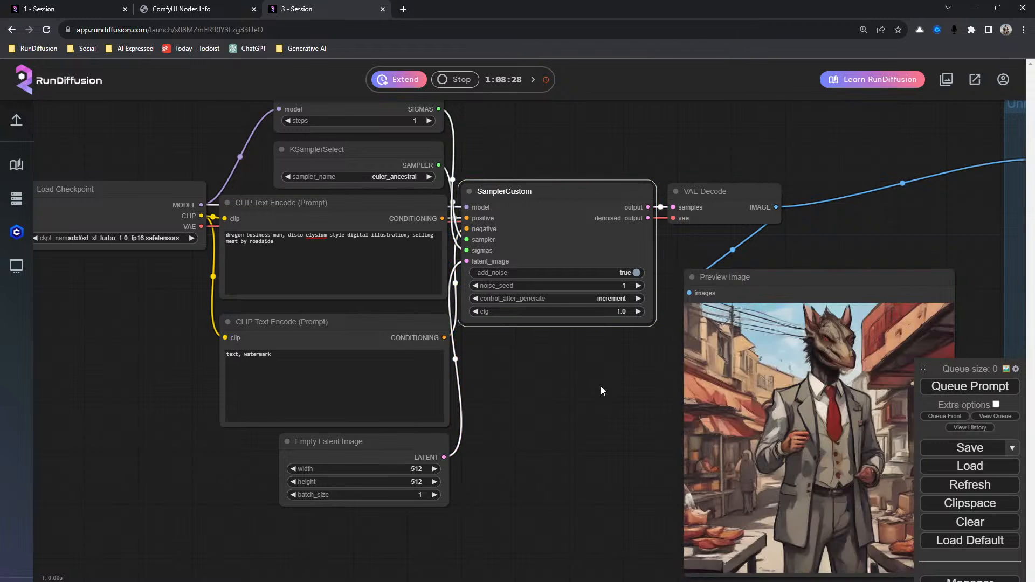
Step: Append "counter" to the positive prompt and start continuous generation with the extra options shown and Auto Queue enabled
left_click_drag(600, 386, 491, 349)
left_click(274, 221)
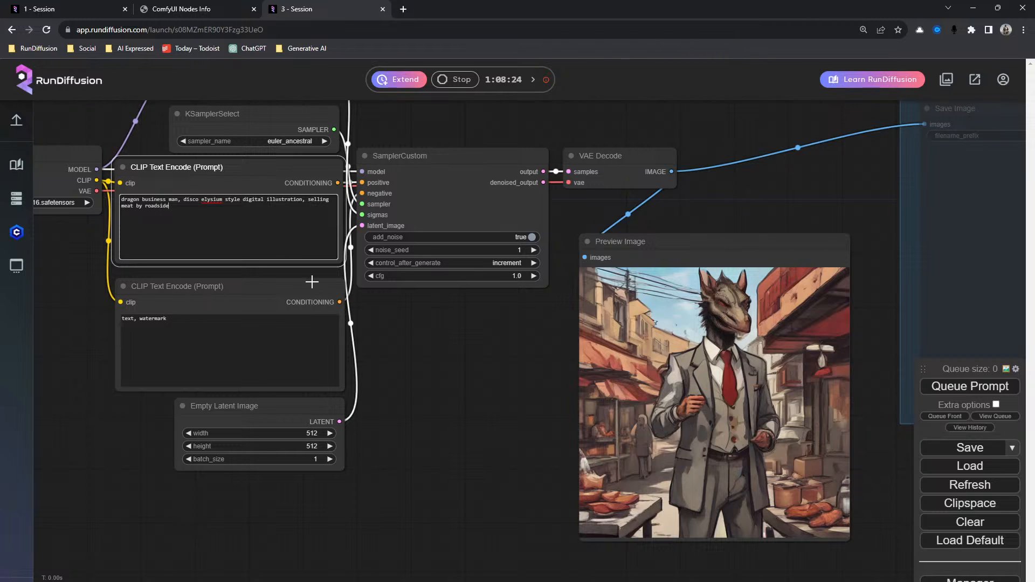
type("c")
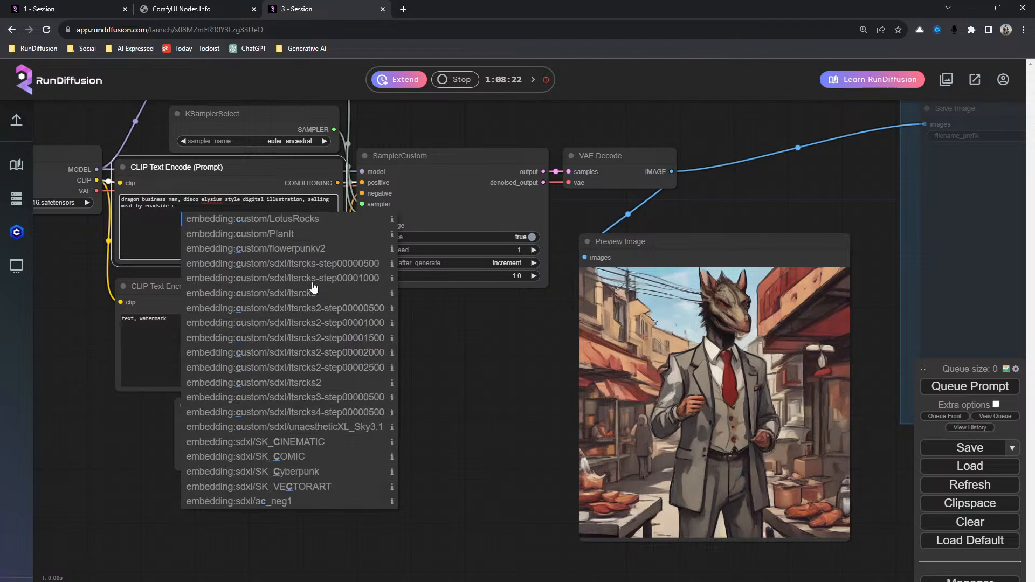
type("ounter")
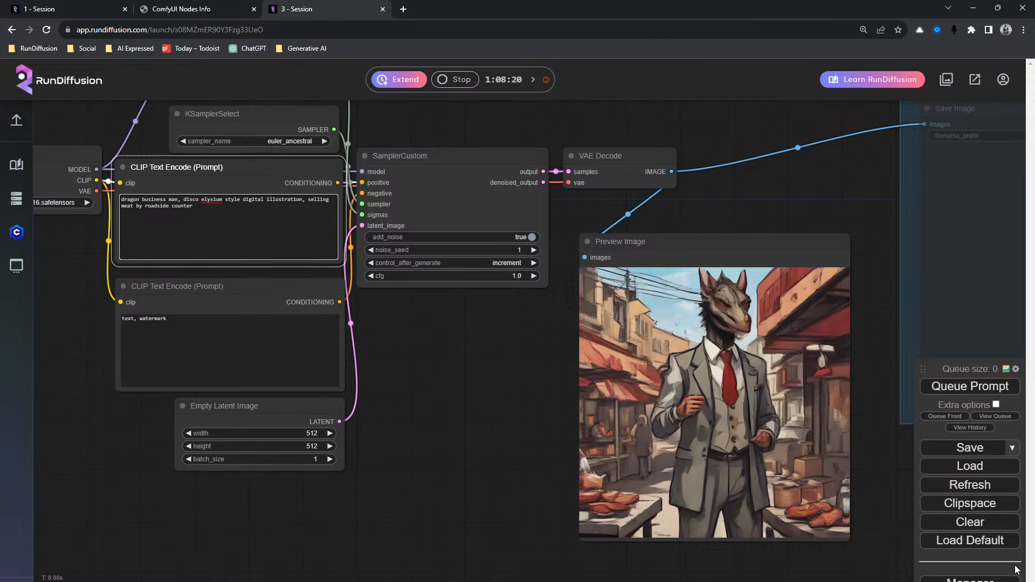
left_click(996, 405)
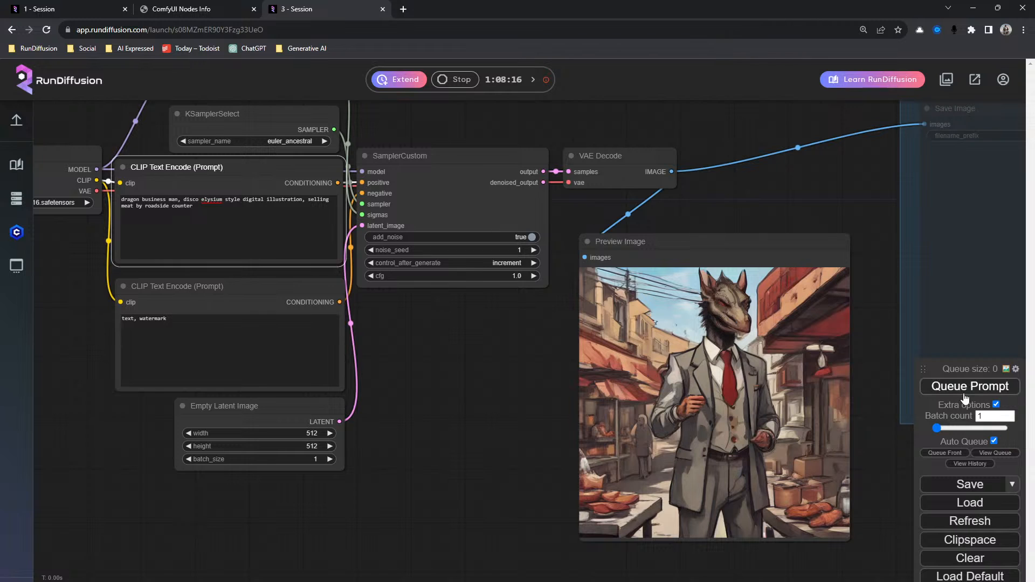
left_click(965, 393)
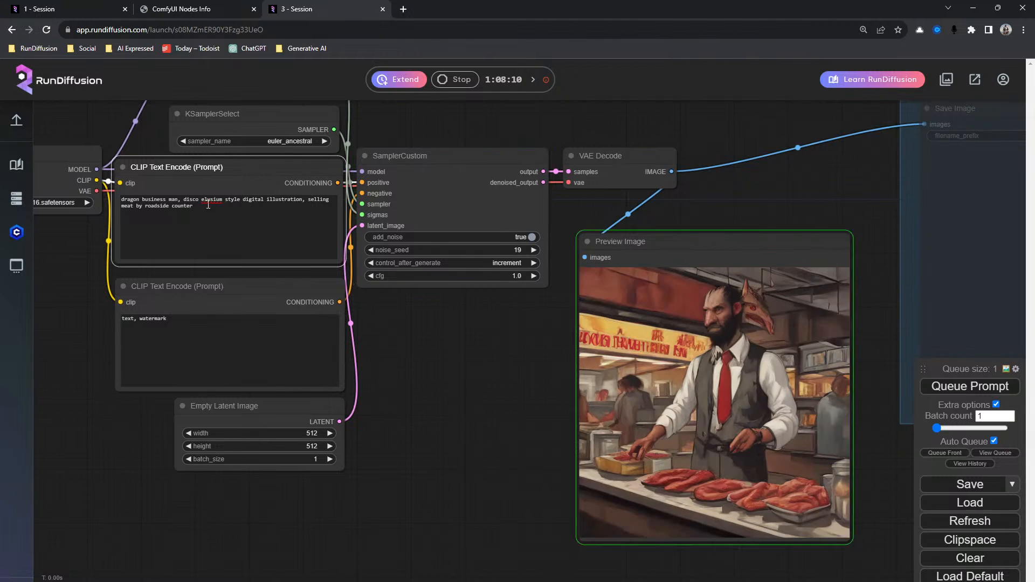
Step: Remove "disco elysium style digital illustration" and its extra comma from the positive prompt
left_click_drag(184, 200, 302, 201)
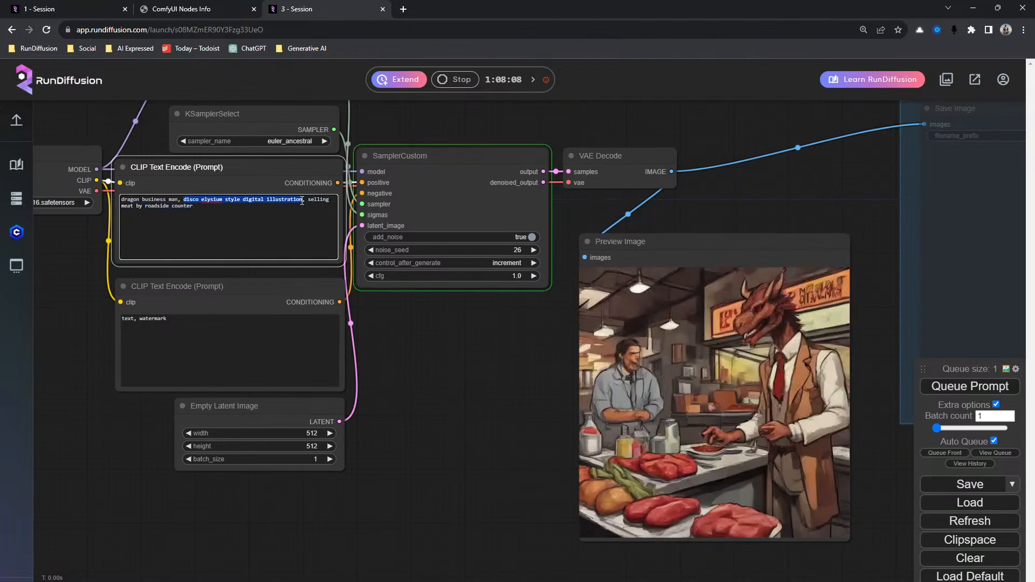
key("BackSpace")
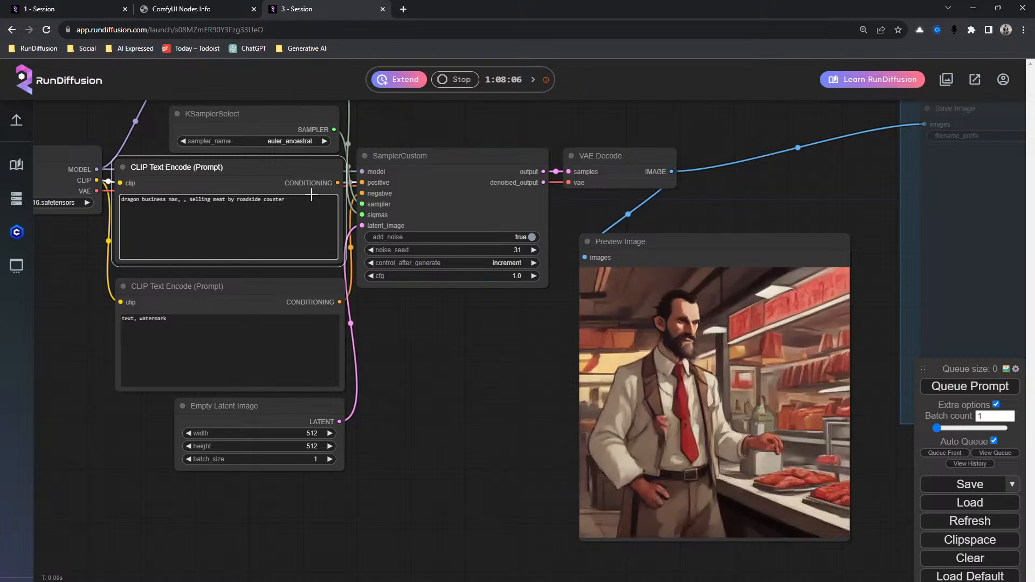
key("BackSpace")
key("BackSpace")
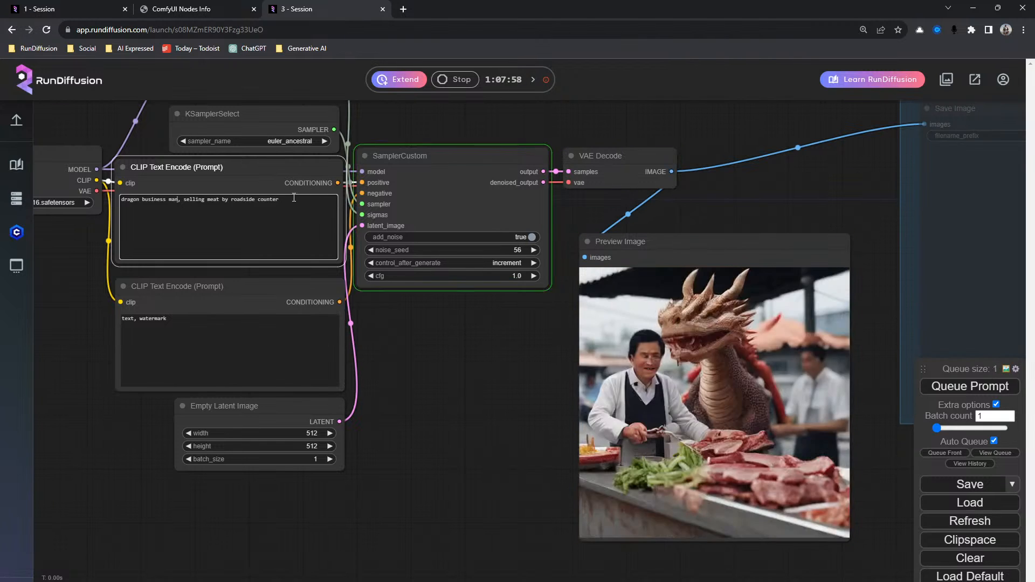
Step: Replace "selling meat by roadside counter" in the positive prompt with "making deal with knight"
left_click_drag(191, 201, 183, 202)
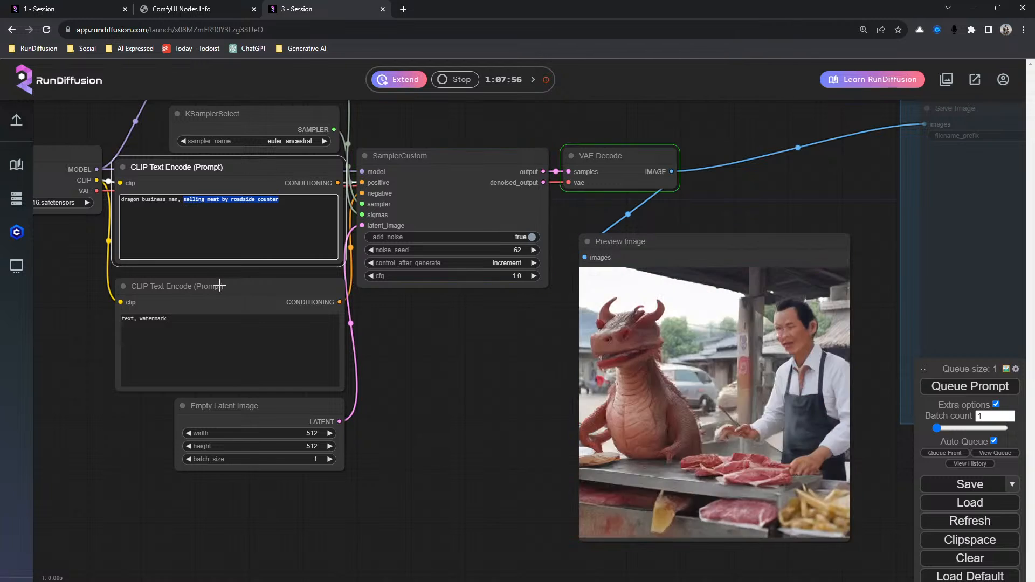
type("making deal with")
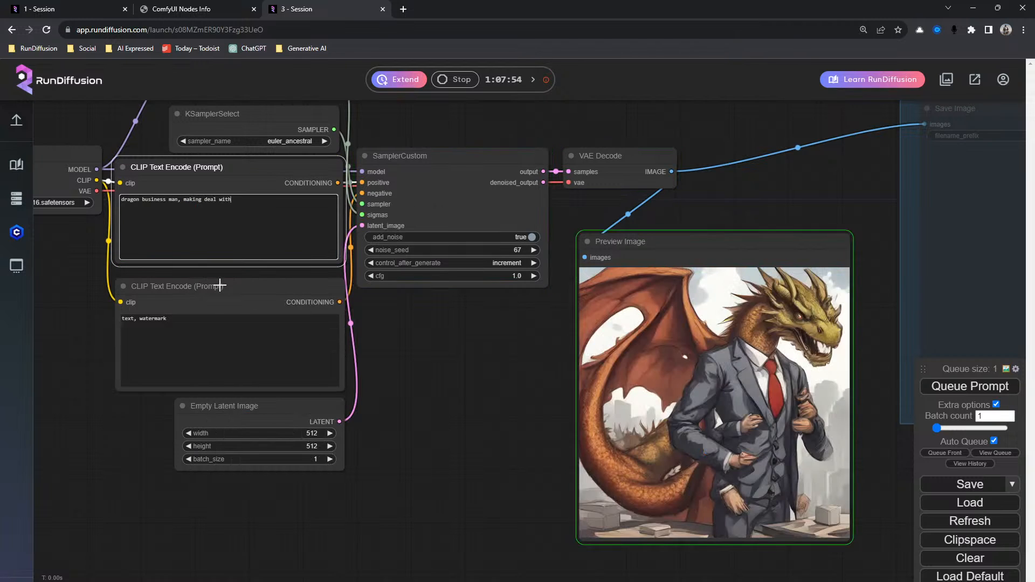
type(" knight")
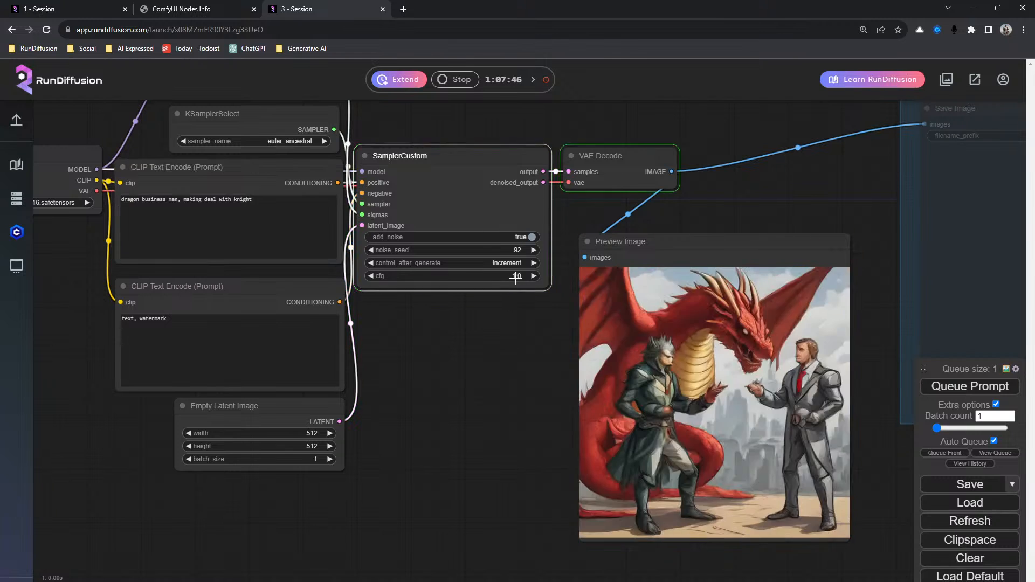
Step: Open and confirm the SamplerCustom node's cfg value, and turn off Auto Queue
left_click(513, 276)
left_click(706, 284)
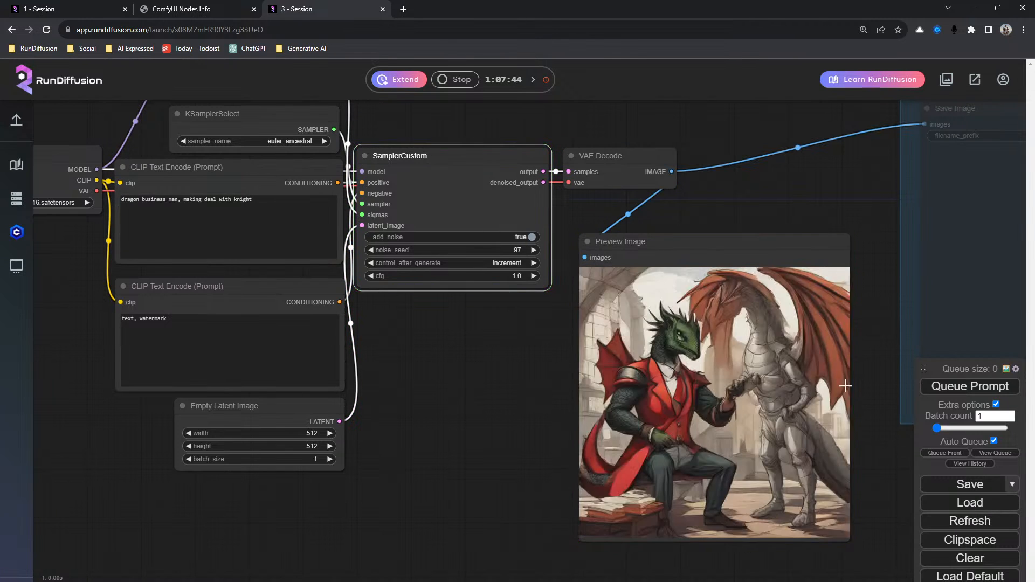
left_click(995, 441)
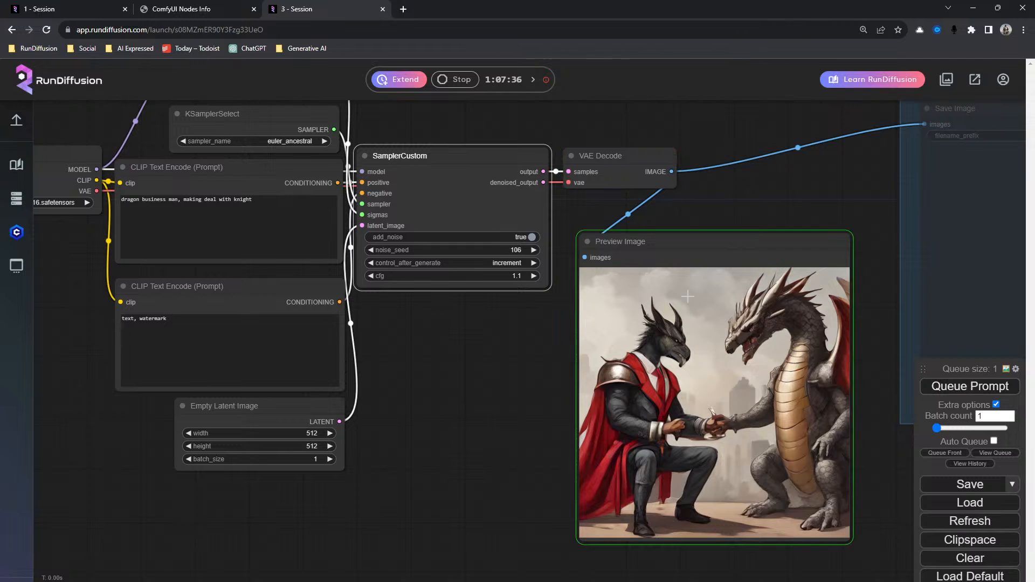
Step: Set the SamplerCustom node's cfg to 2.0 and queue the dragon and knight prompt with a batch count of 16
left_click(519, 277)
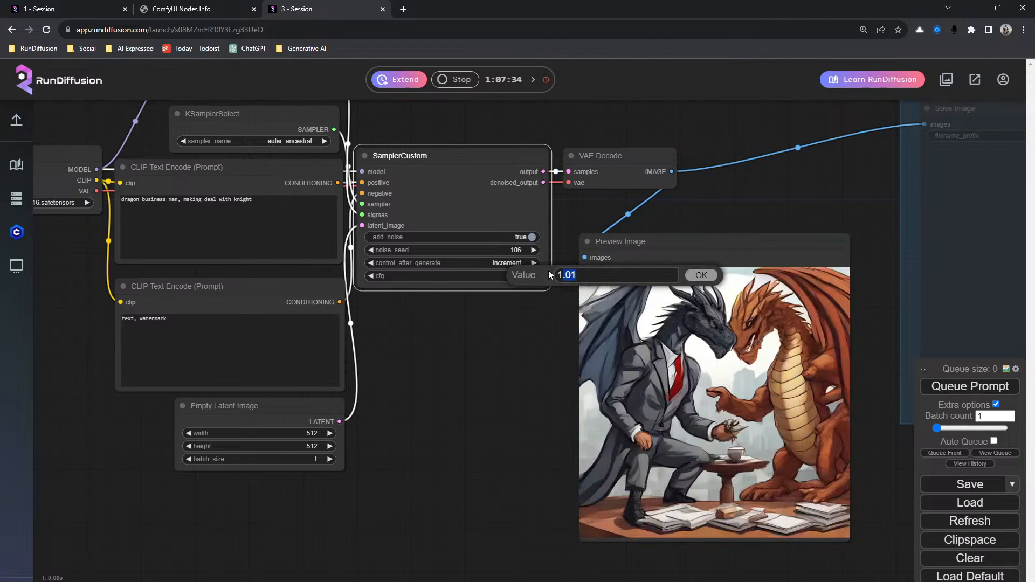
type("2")
key("Return")
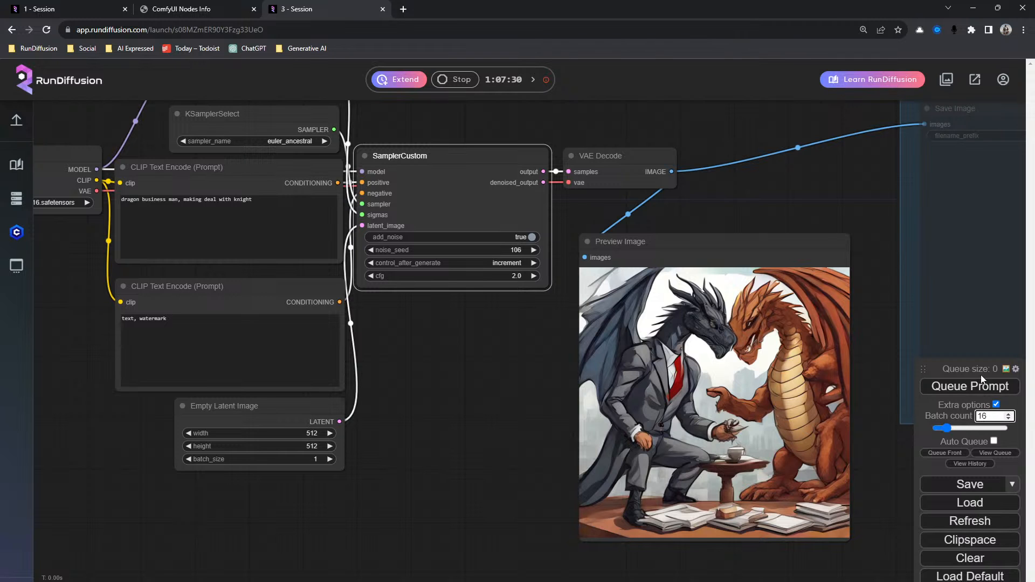
type("16")
left_click(976, 388)
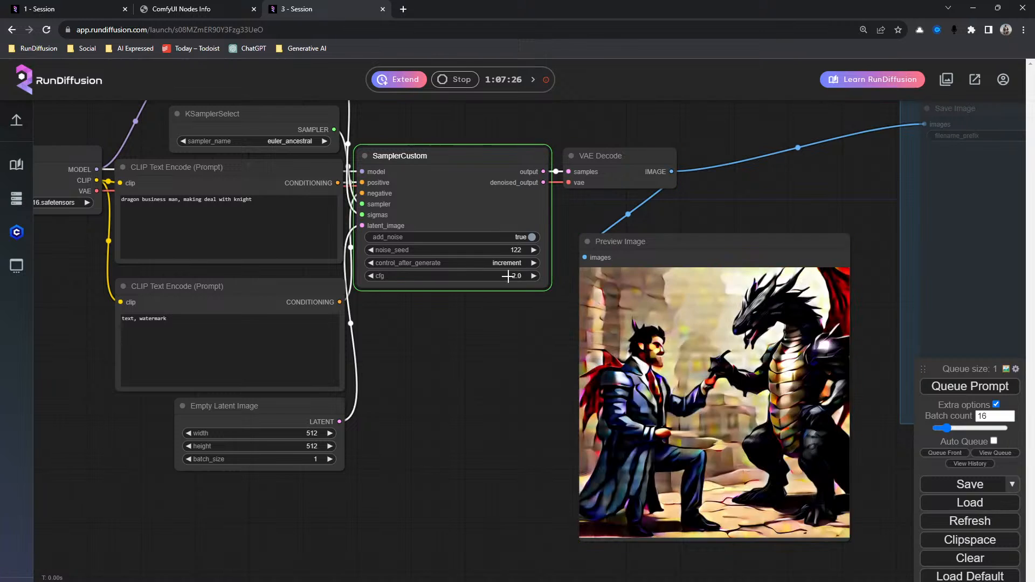
Step: Set the SamplerCustom node's cfg to 1.0 and queue another batch of 16 images
left_click(508, 276)
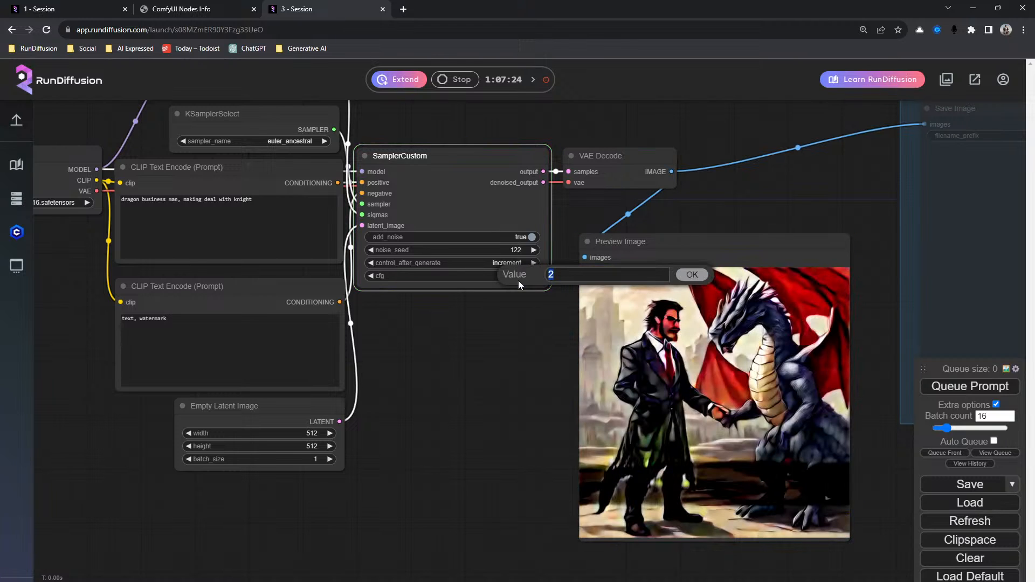
type("1")
key("Return")
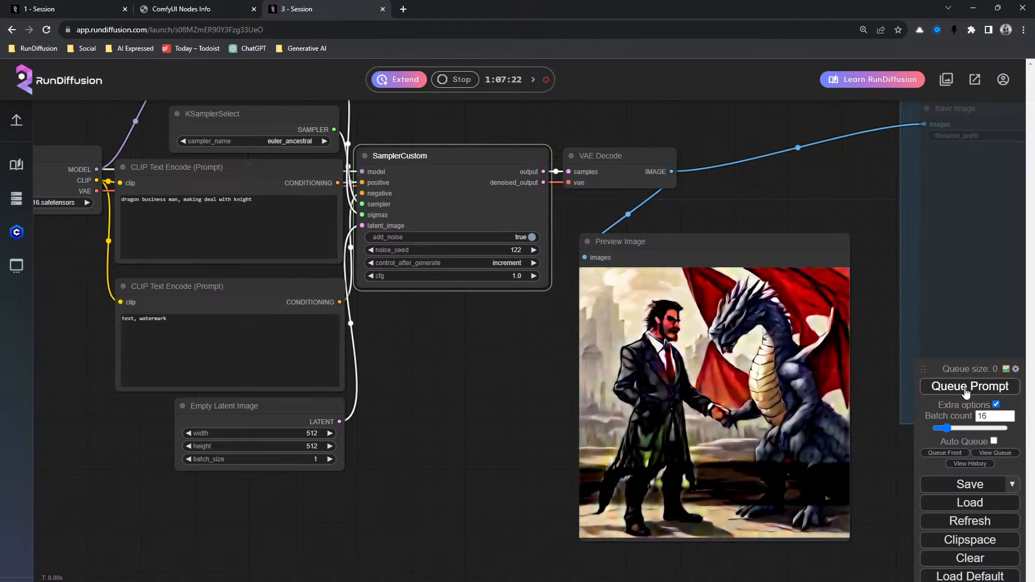
left_click(965, 387)
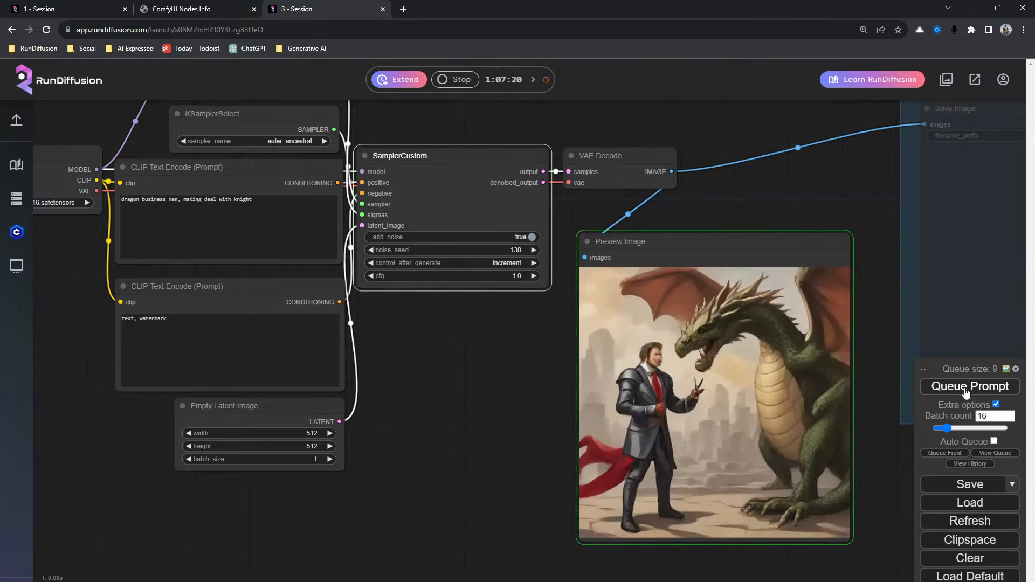
Step: Queue batches of 16 with the SamplerCustom node's cfg at 0.6 and at 0.9, and return cfg to 1.0
left_click(372, 276)
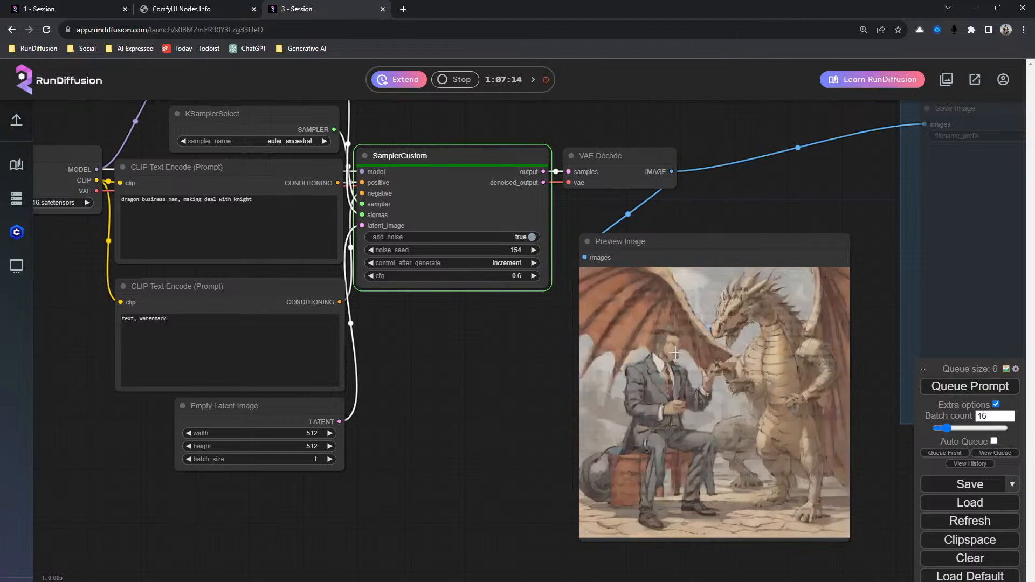
left_click(534, 276)
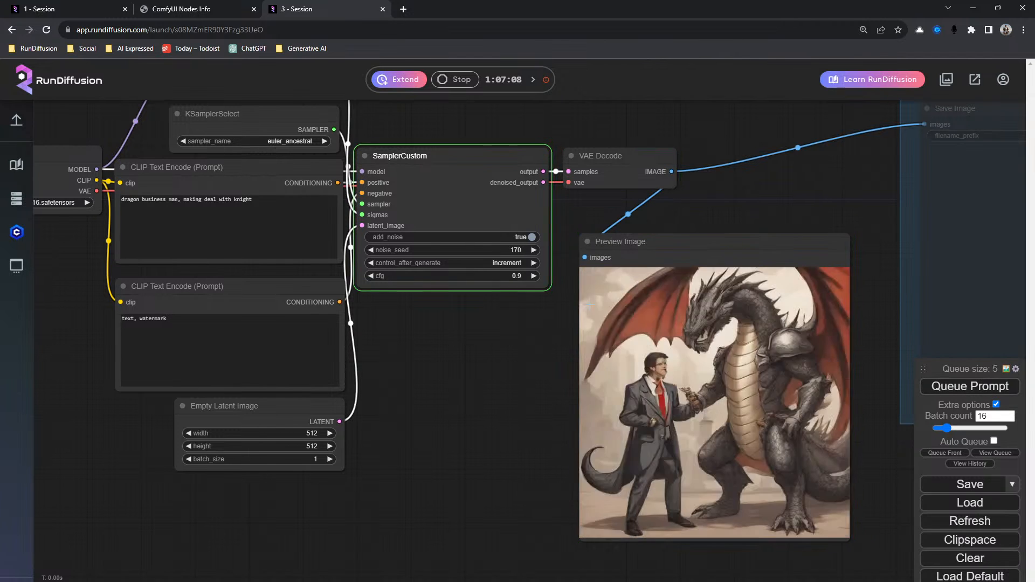
left_click(534, 276)
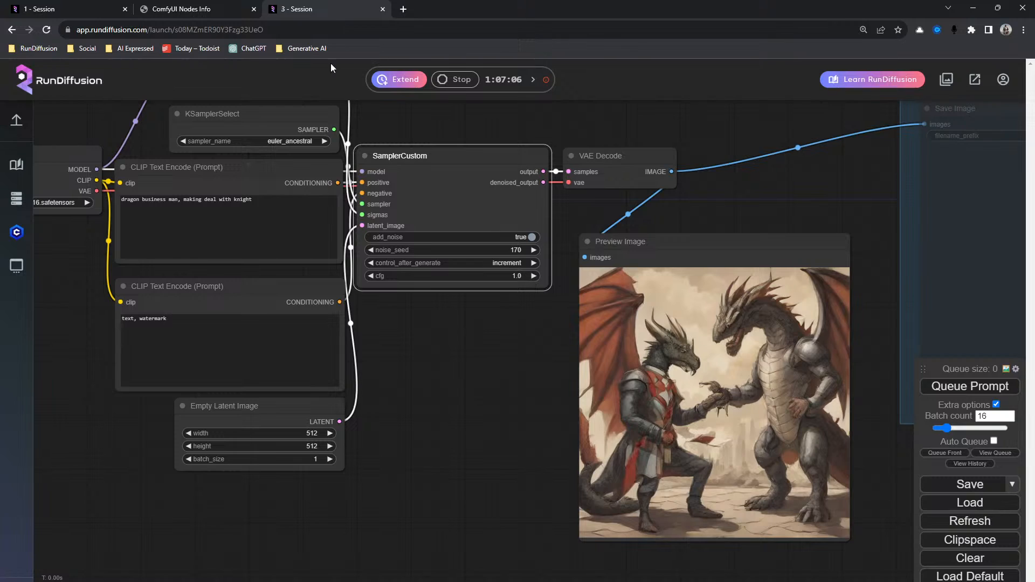
Step: Switch to the first session's Stable Video Diffusion workflow and nudge the 6fps-SVD Video Combine node slightly away from the KSampler
left_click(95, 7)
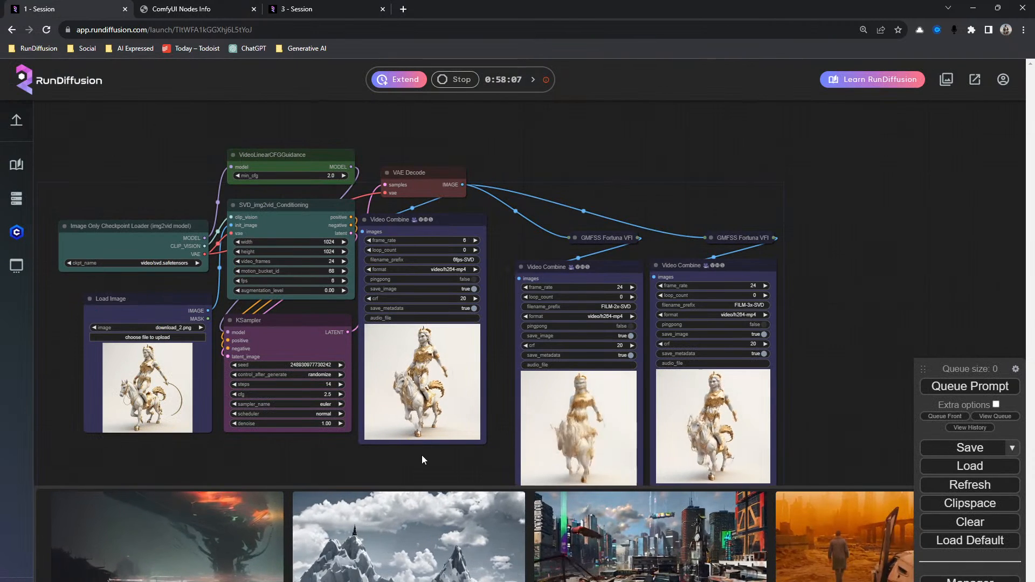
mouse_move(427, 448)
left_mouse_down()
mouse_move(451, 373)
mouse_move(453, 438)
mouse_move(432, 441)
left_mouse_up()
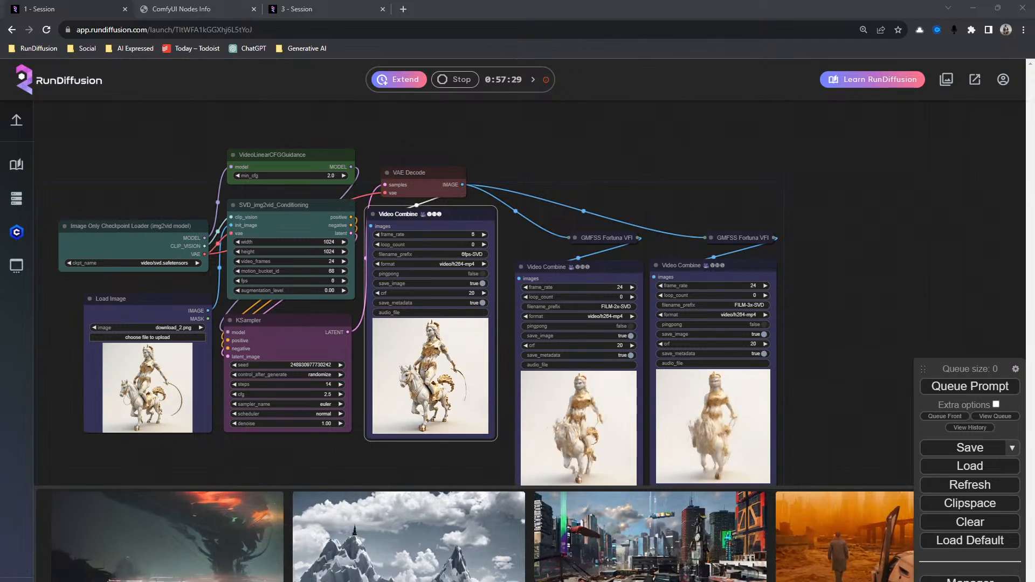
left_click_drag(165, 458, 186, 438)
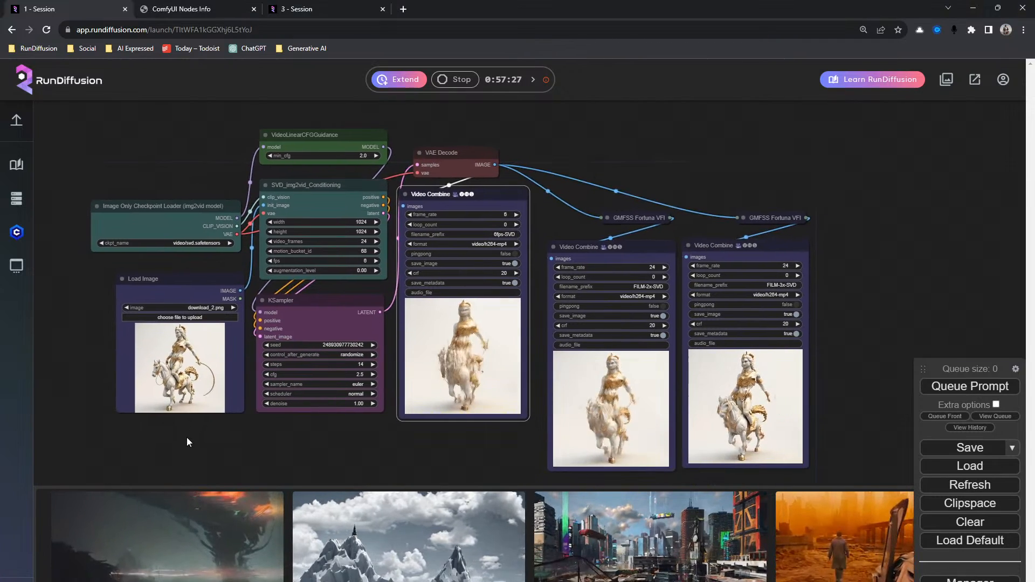